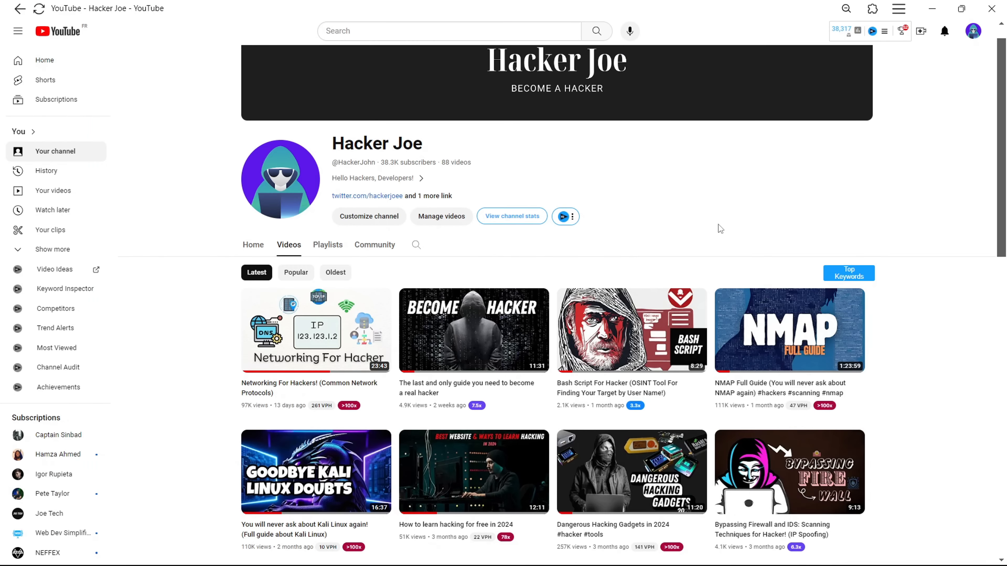
Scroll down the channel's uploaded videos to the Kali Linux video
scroll(718, 224, "down", 2)
scroll(718, 223, "down", 2)
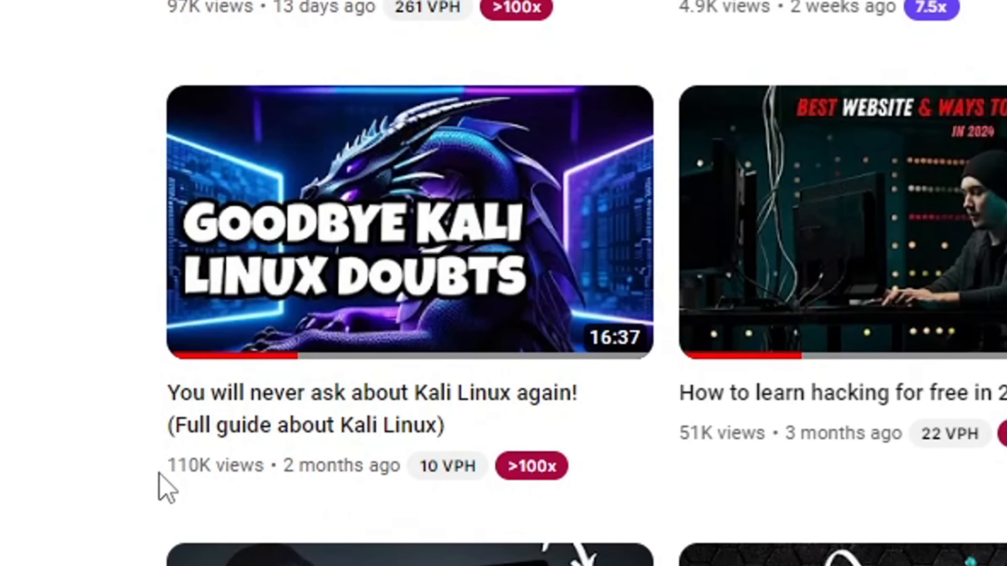
mouse_move(184, 461)
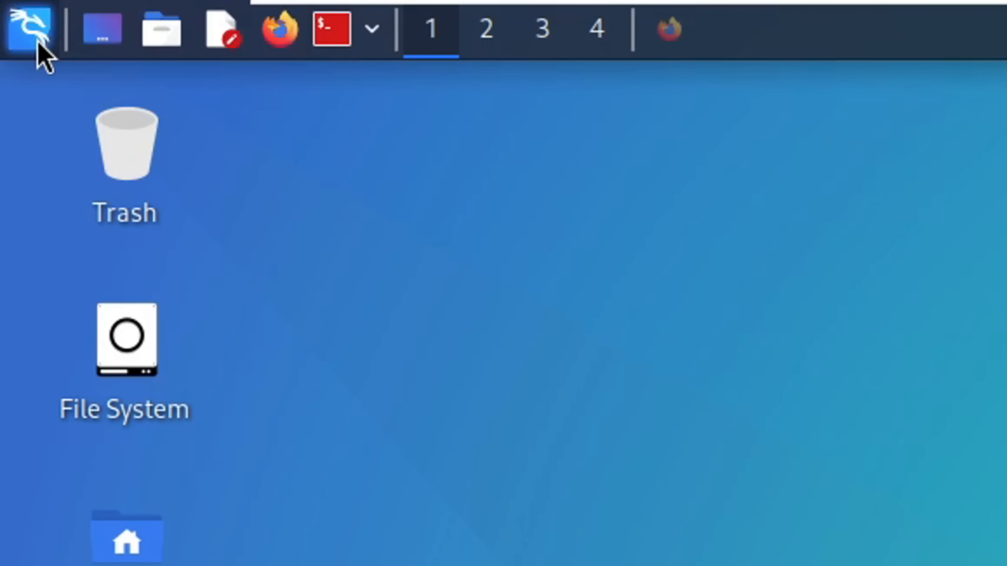
Browse the Kali application menu's tool categories, then close the menu
left_click(35, 40)
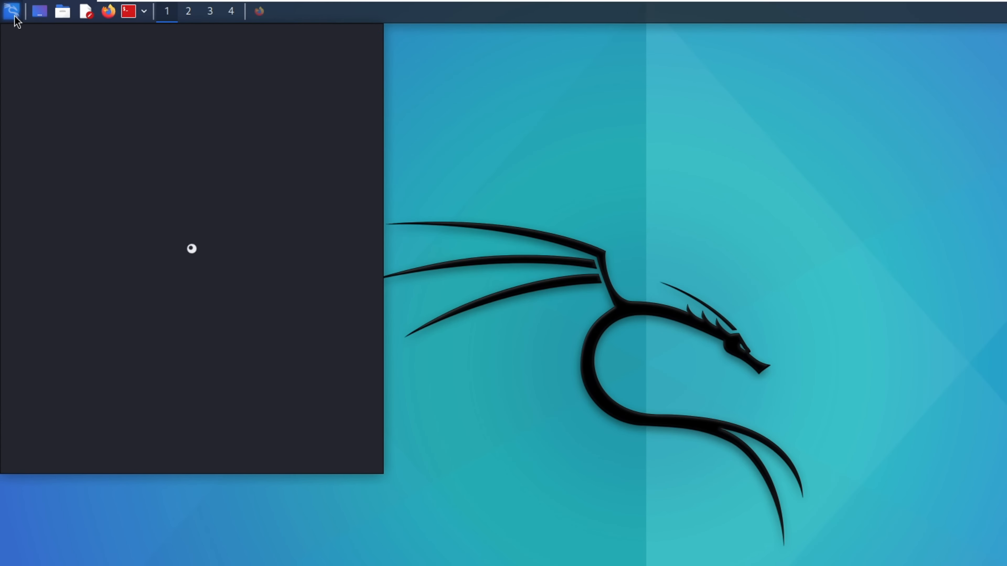
left_click(100, 187)
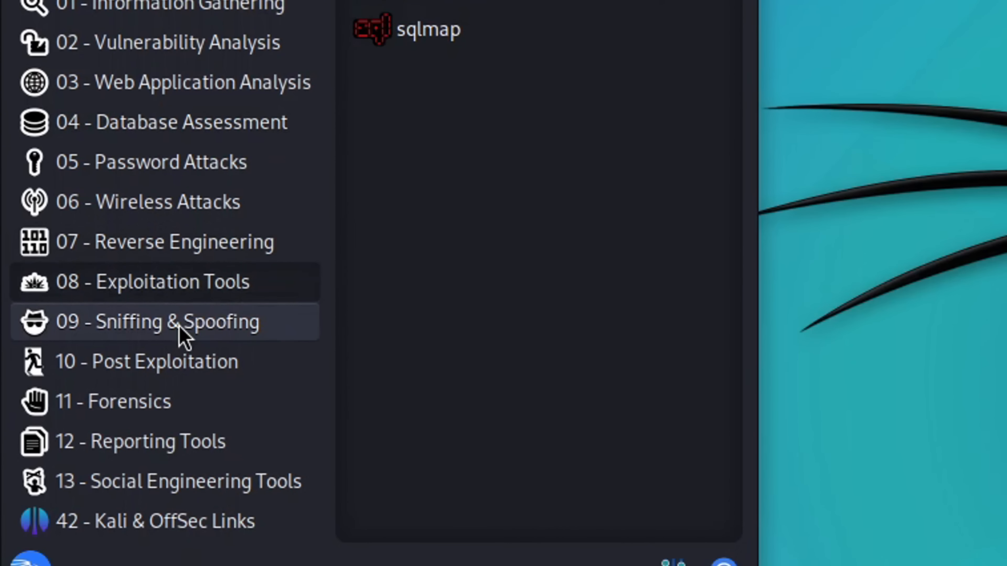
mouse_move(90, 334)
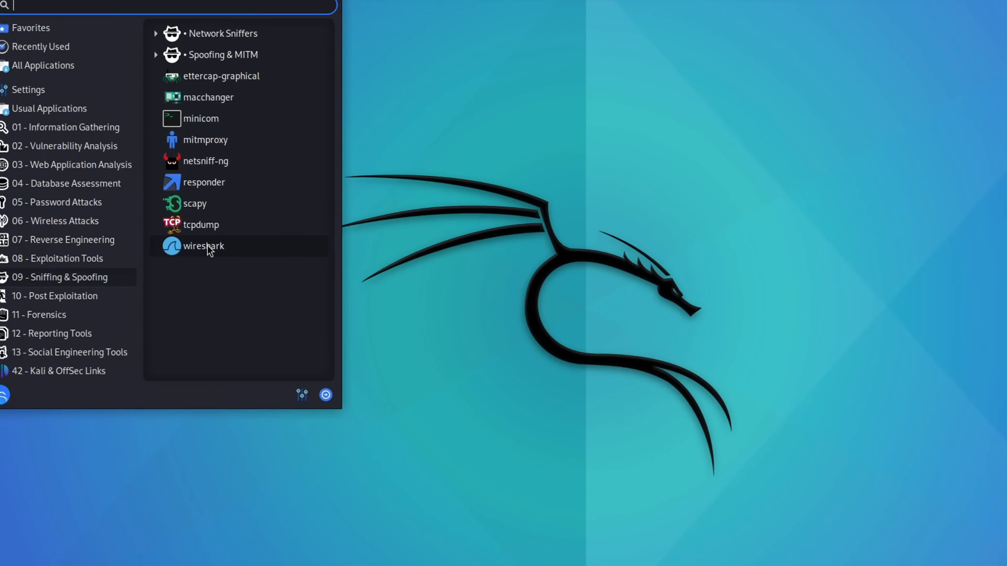
left_click(430, 102)
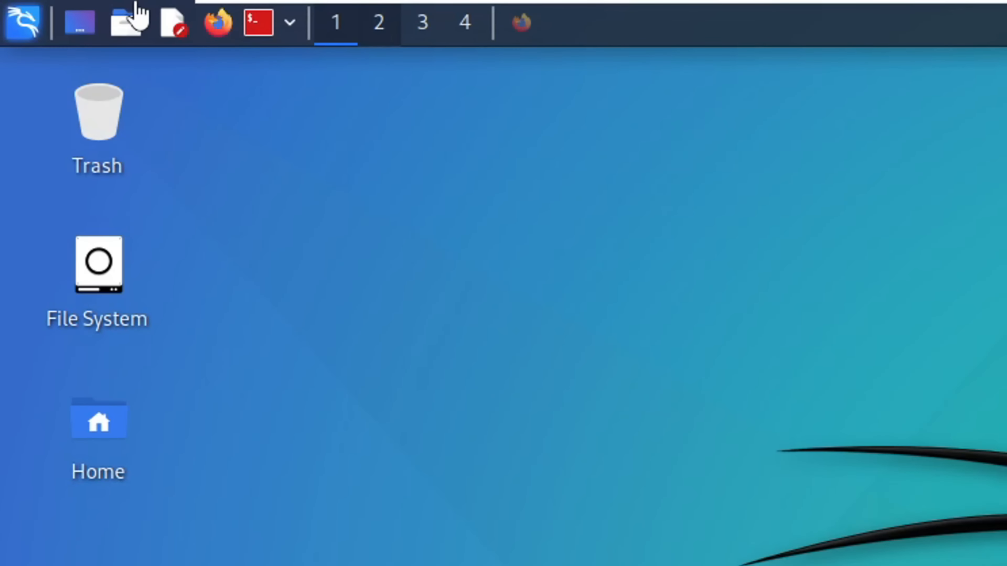
Open a root terminal, authenticate with the account password, enlarge the text, and run wireshark
left_click(256, 35)
type("kali")
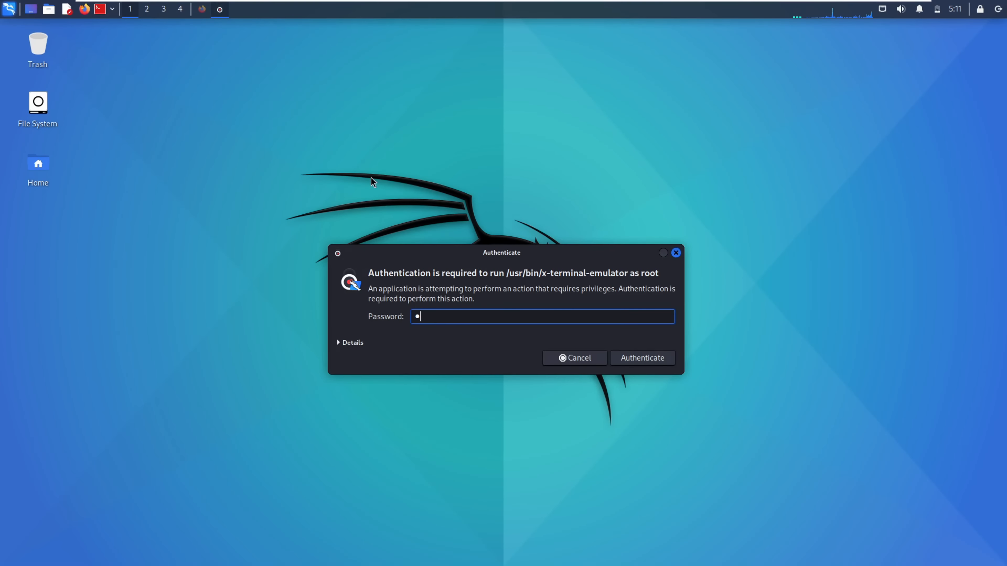
key("Return")
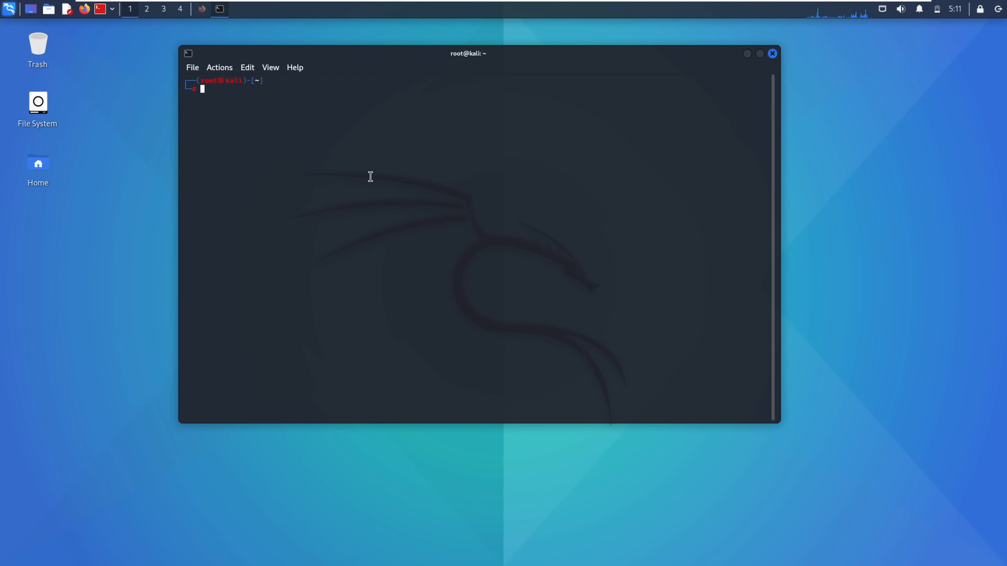
key("ctrl+plus")
key("ctrl+plus")
key("ctrl+plus")
key("ctrl+plus")
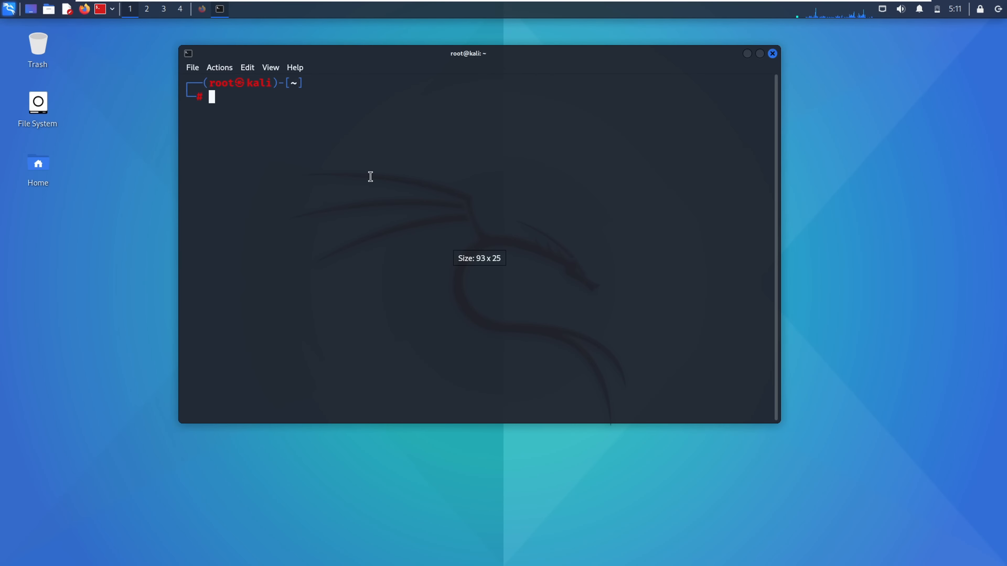
type("wire")
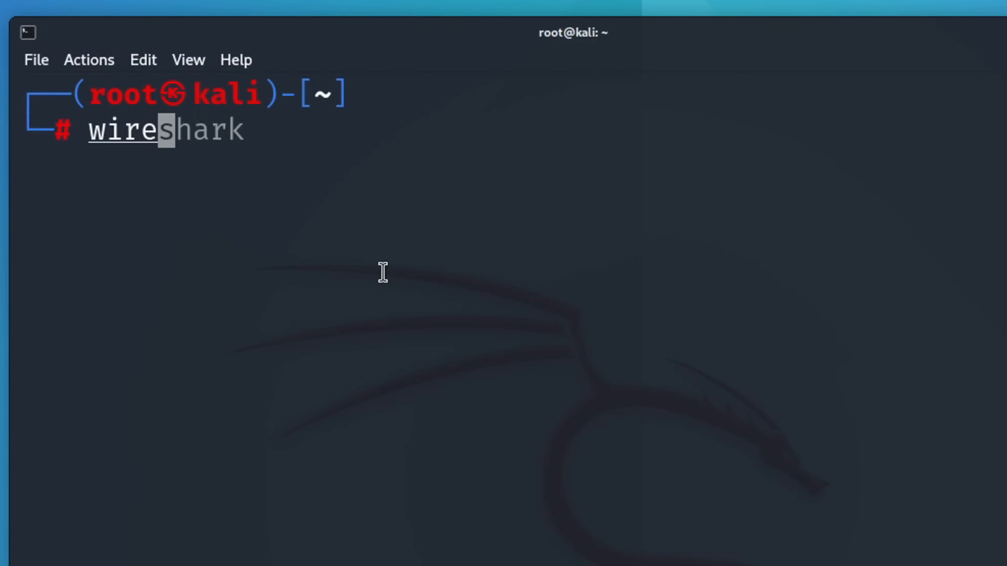
key("Right")
key("Return")
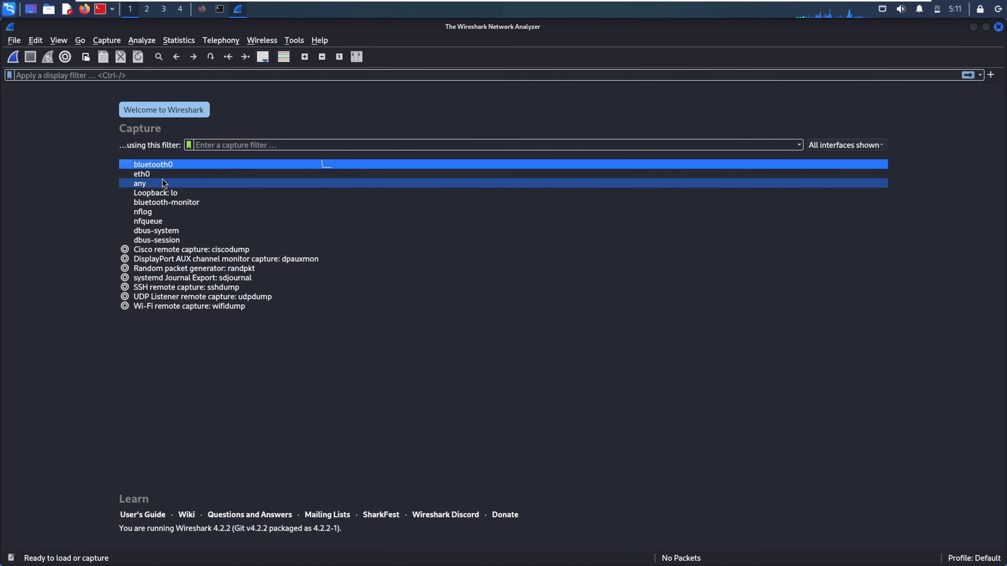
Select the eth0 interface and load google.com in Firefox
left_click(142, 175)
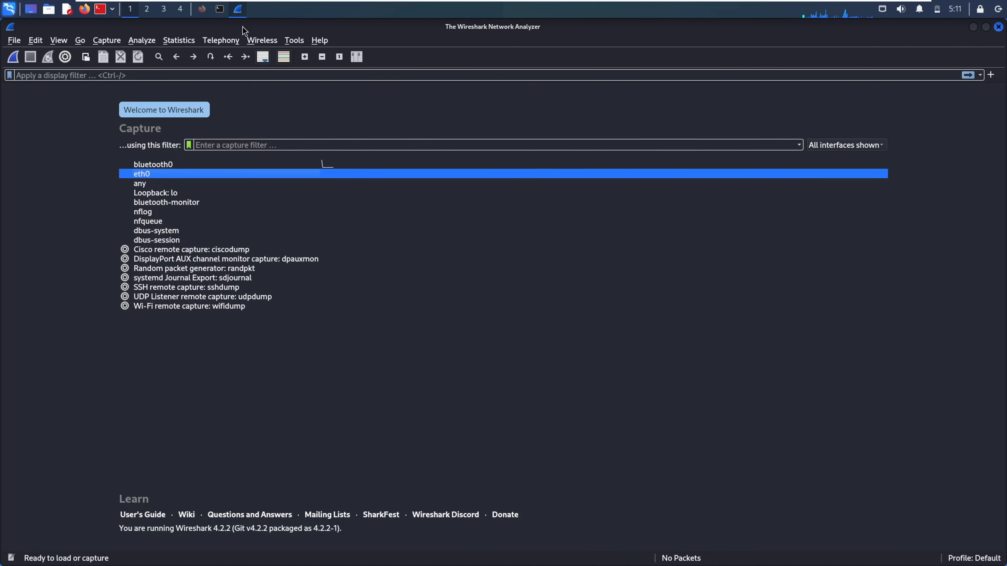
left_click(202, 11)
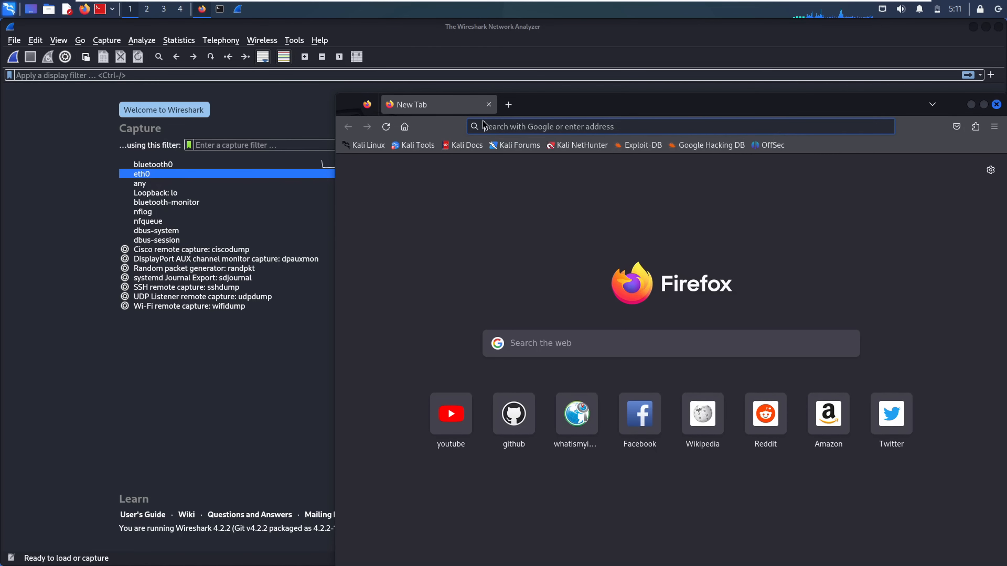
left_click(489, 125)
type("google.com")
key("Return")
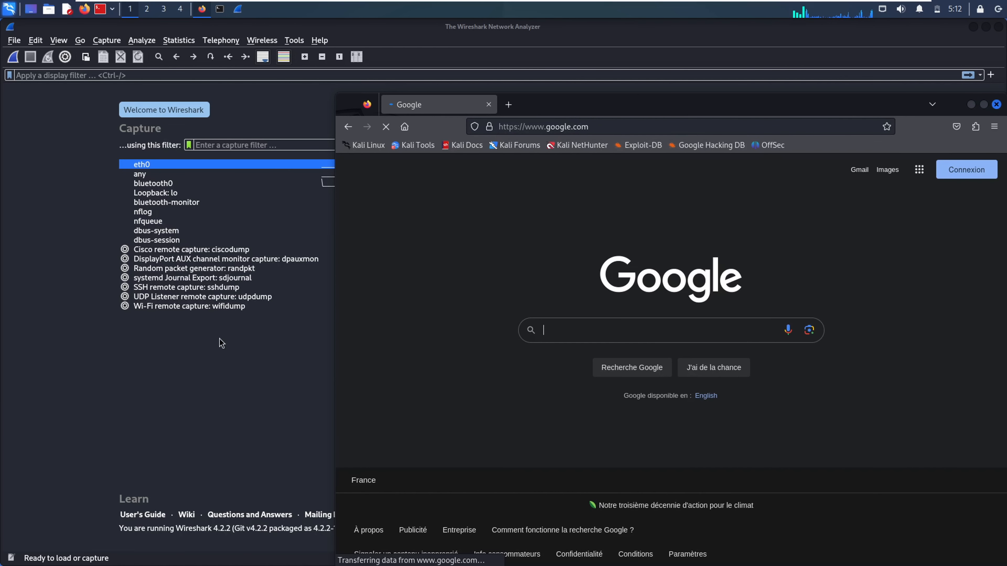
Start capturing on eth0, then reload Google in Firefox to generate traffic
left_click(225, 359)
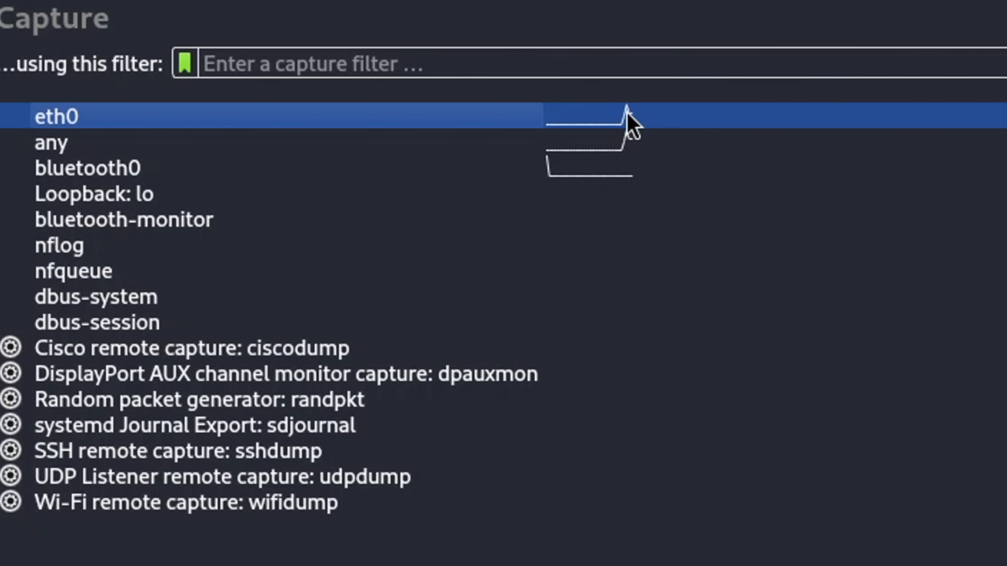
mouse_move(247, 124)
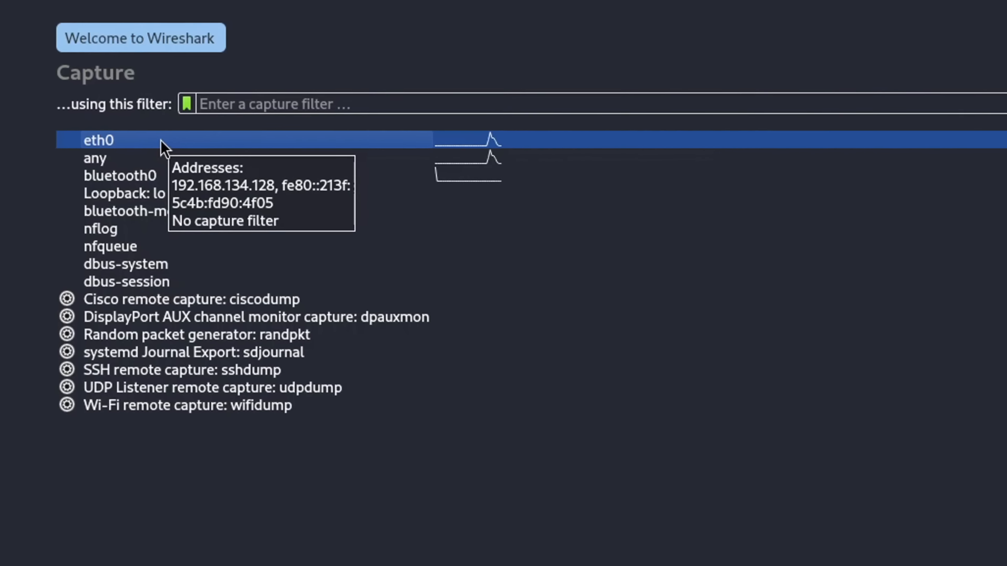
double_click(127, 157)
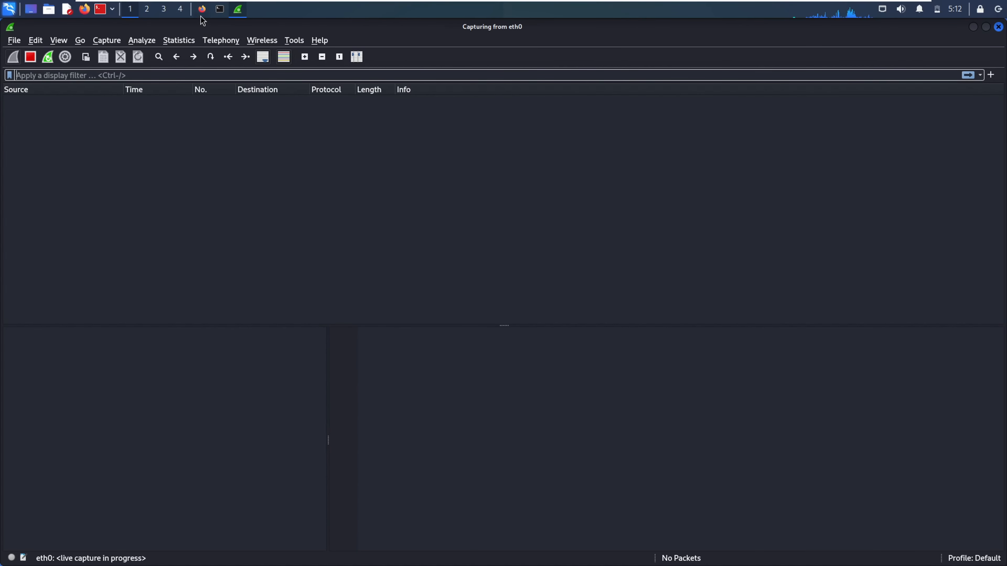
left_click(202, 9)
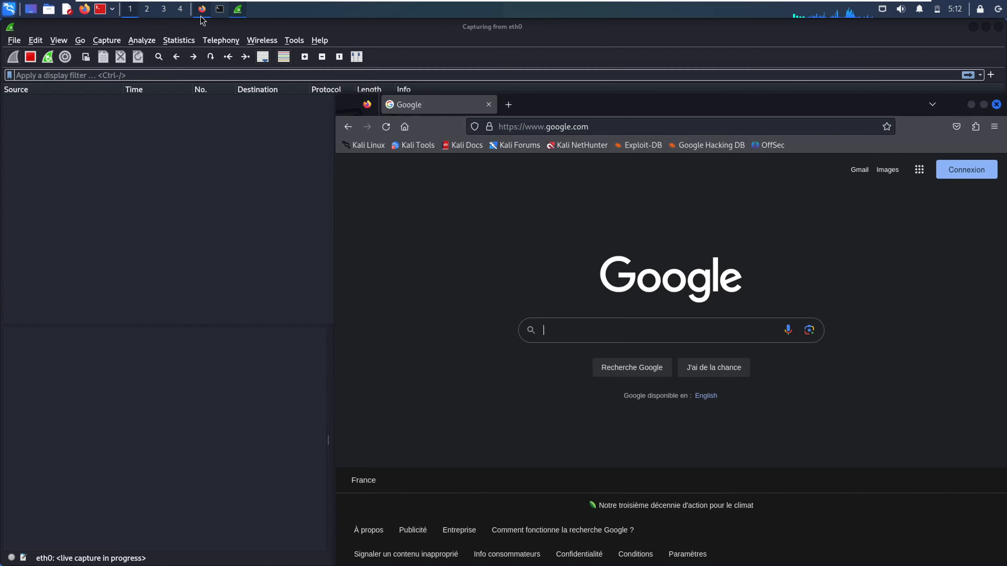
left_click(607, 123)
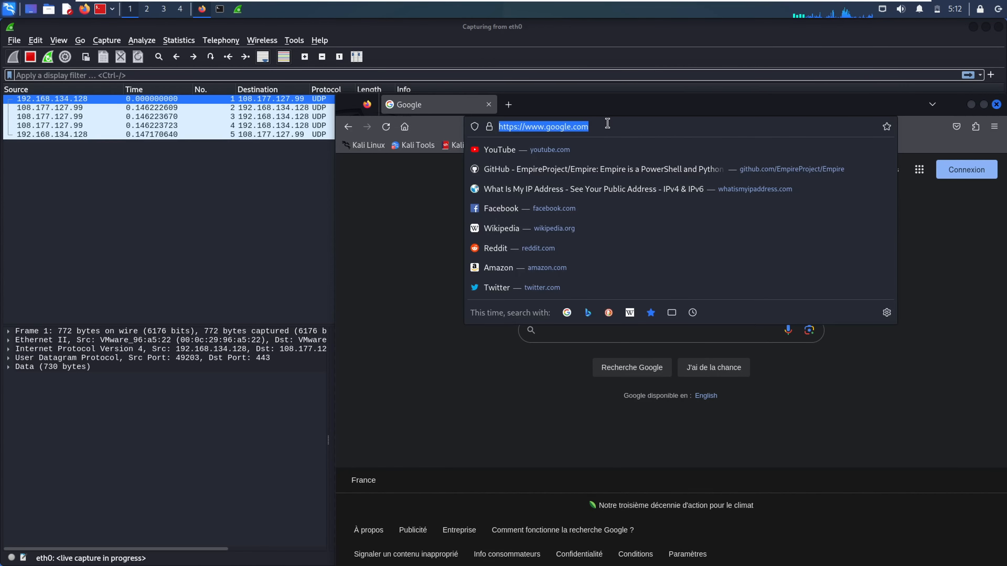
key("Return")
left_click(324, 229)
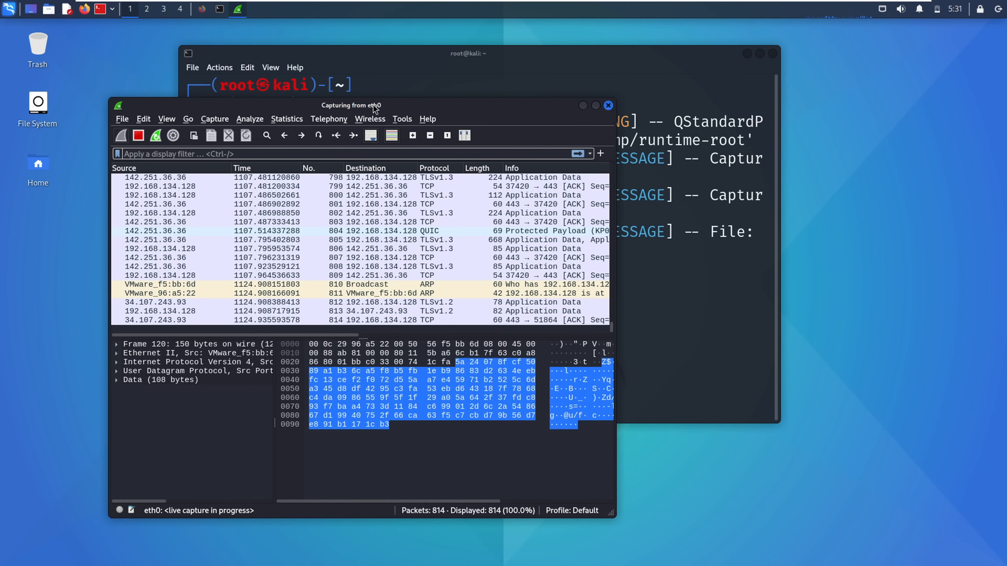
Maximize the Wireshark window over the terminal and browse its menu bar
left_click_drag(373, 105, 519, 86)
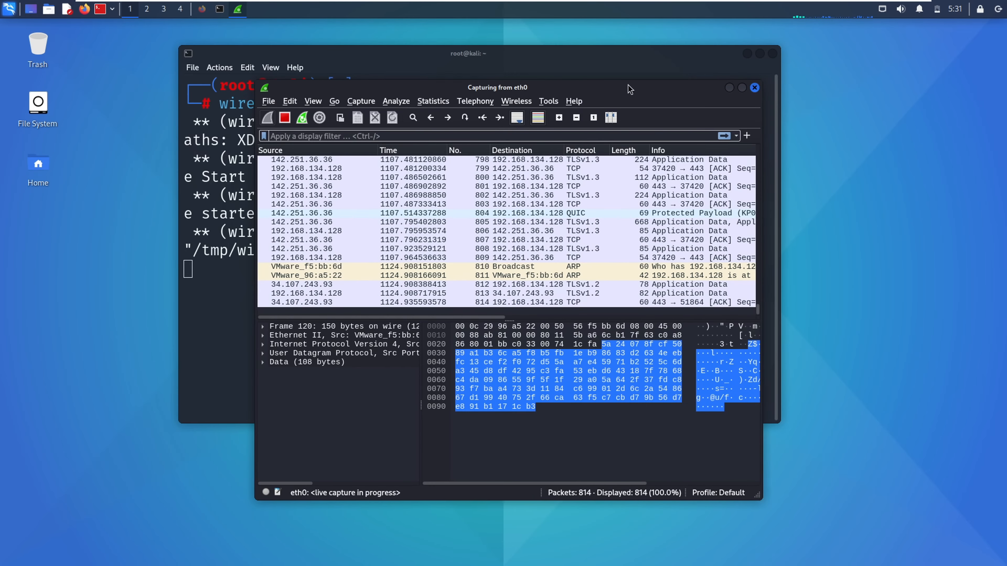
left_click(742, 89)
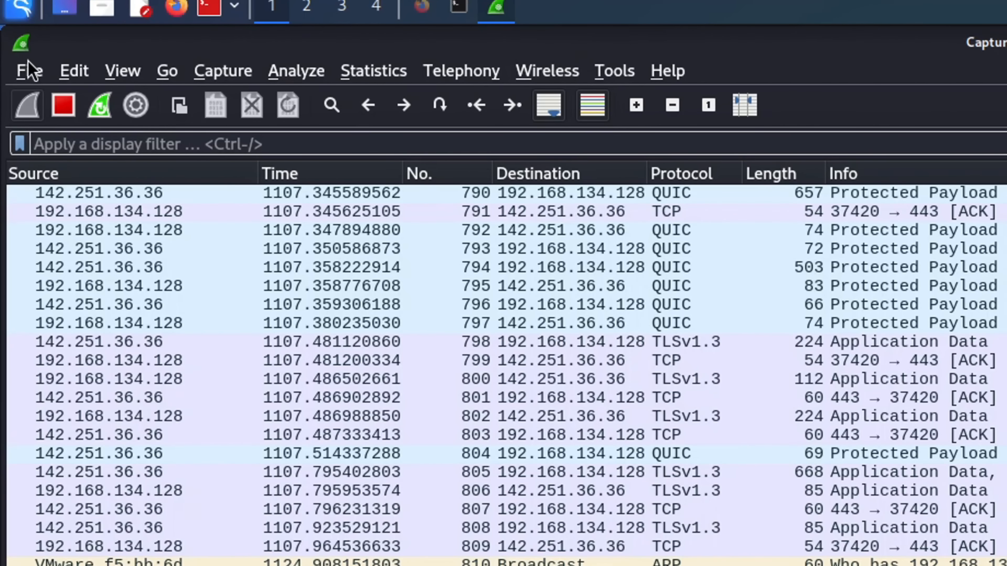
left_click(30, 71)
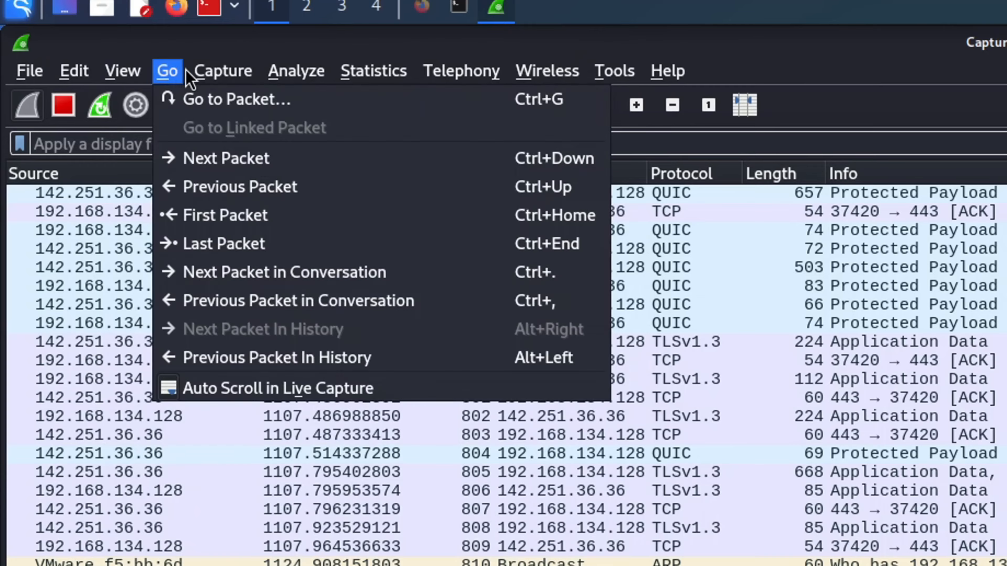
mouse_move(359, 91)
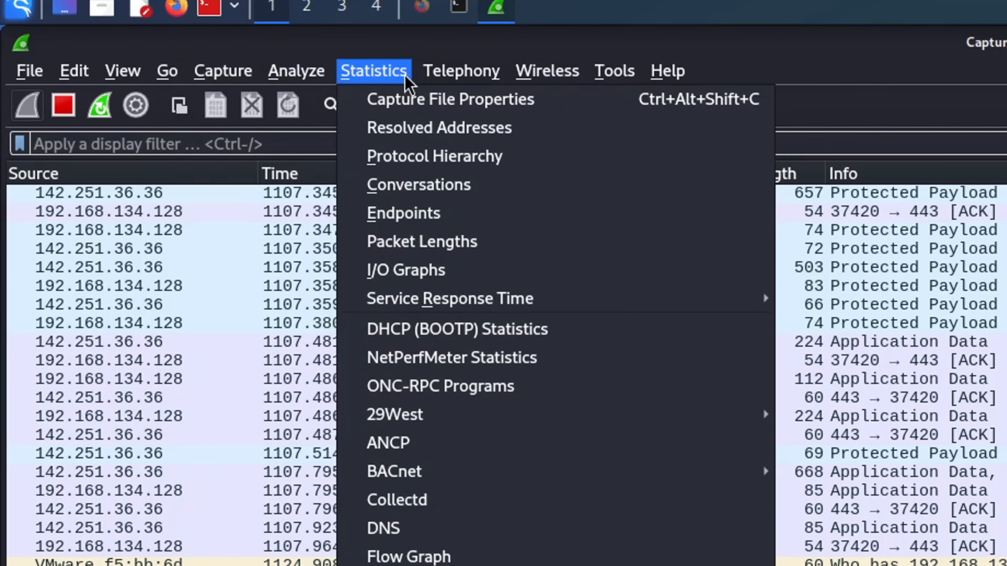
mouse_move(644, 78)
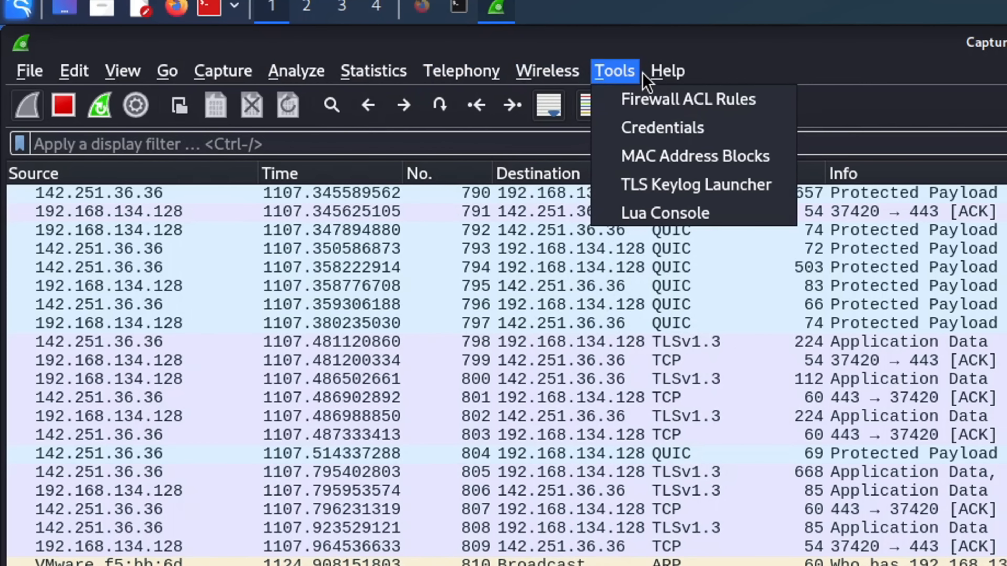
Close the menu, jump to the last captured packet, then back to the first
left_click(832, 64)
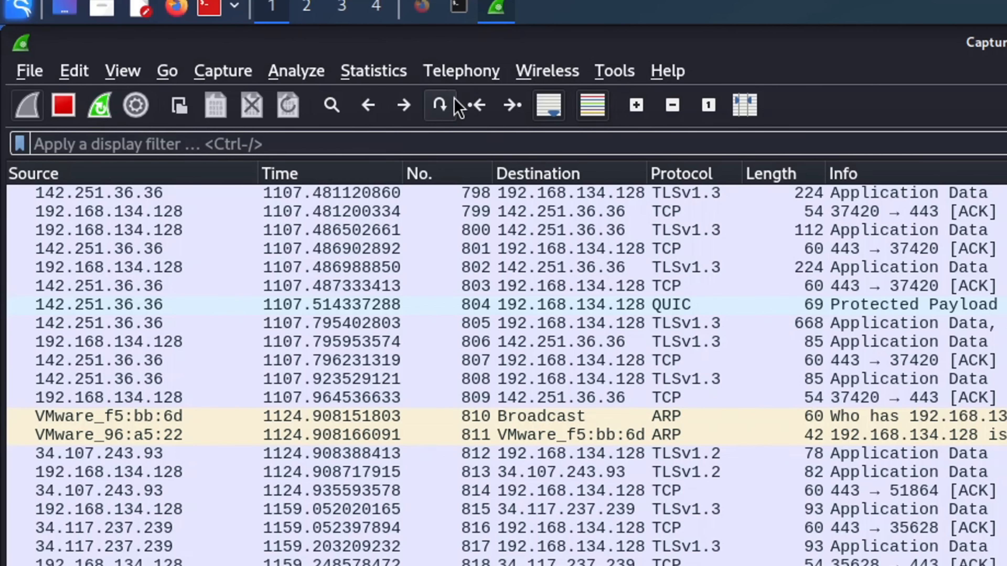
left_click(512, 115)
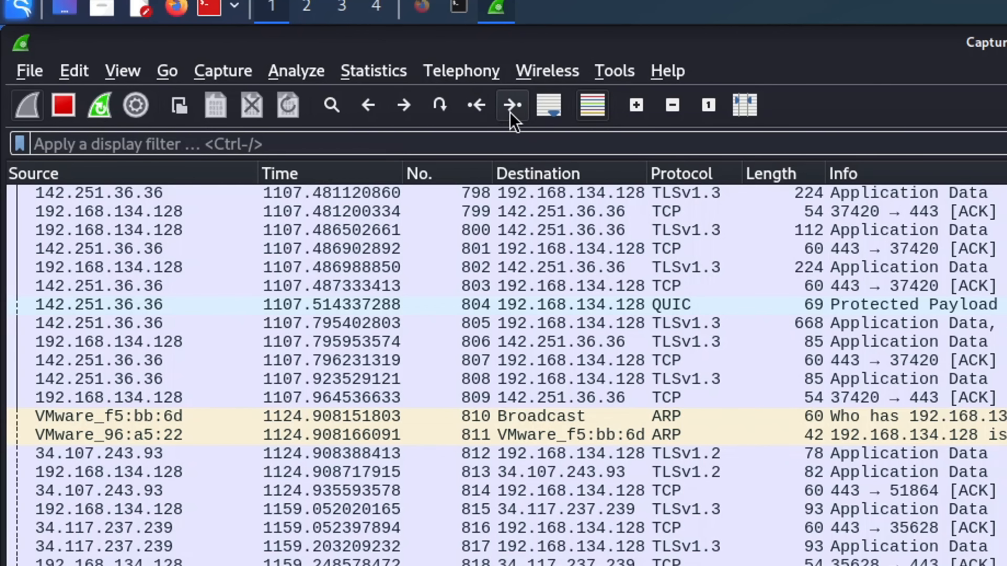
left_click(477, 105)
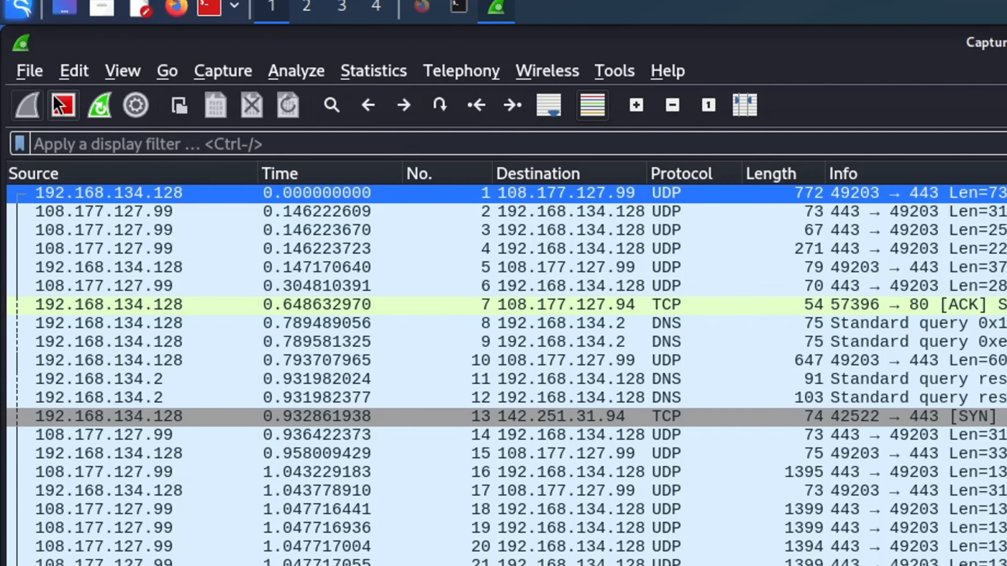
Stop the capture and restart it, continuing without saving the old packets
left_click(62, 107)
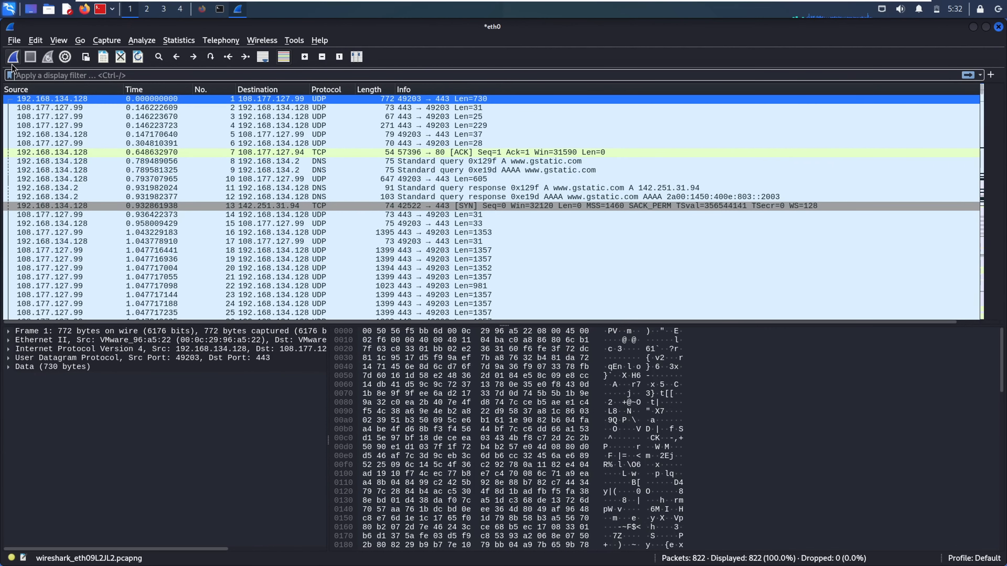
left_click(13, 59)
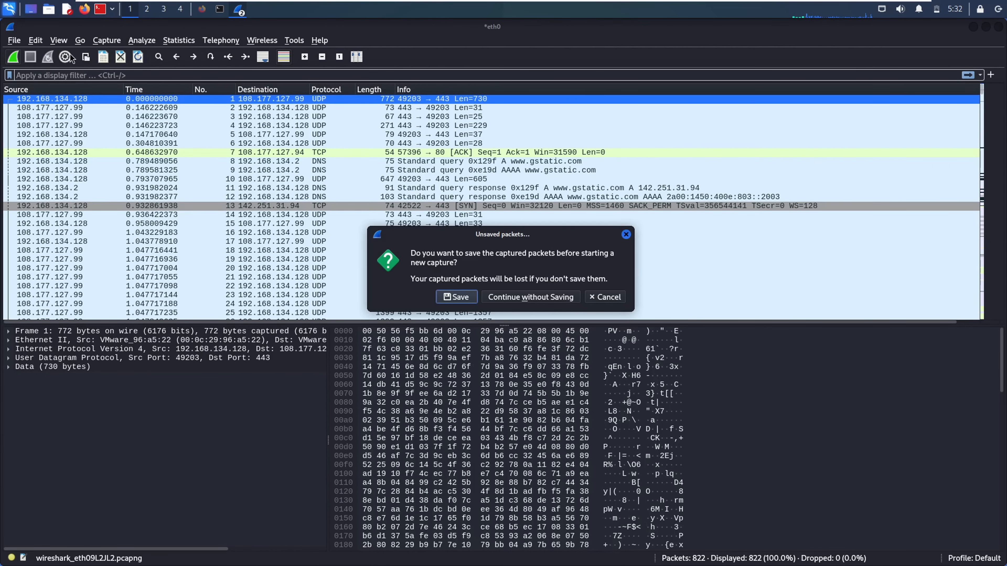
left_click(522, 295)
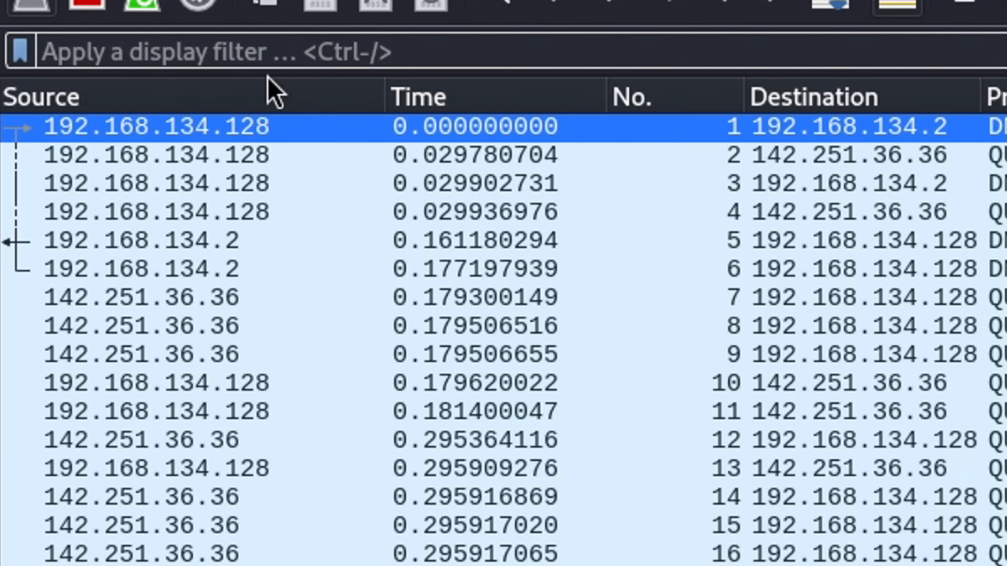
Apply the http display filter, inspect HTTP packet 1508, then clear the filter
type("http")
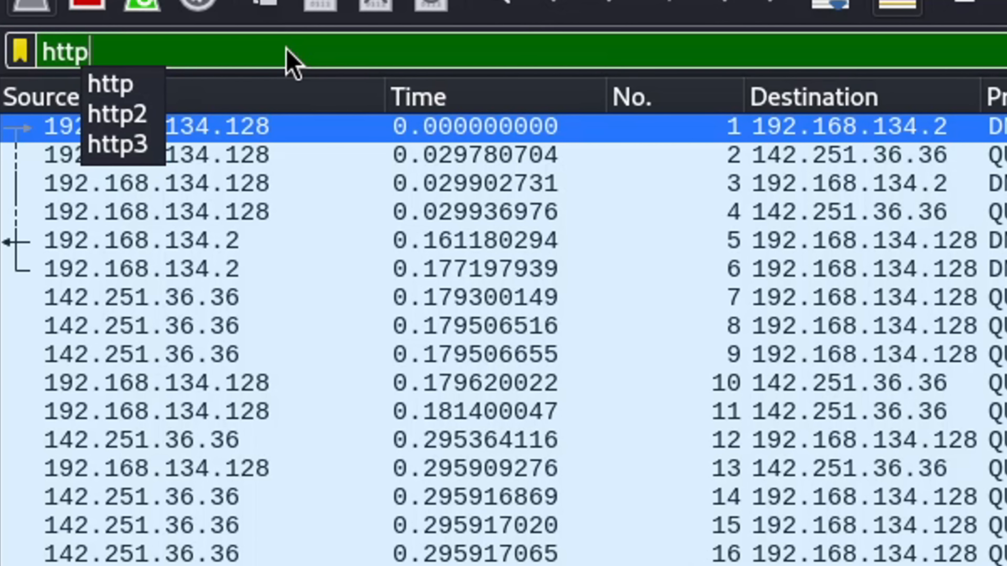
key("Return")
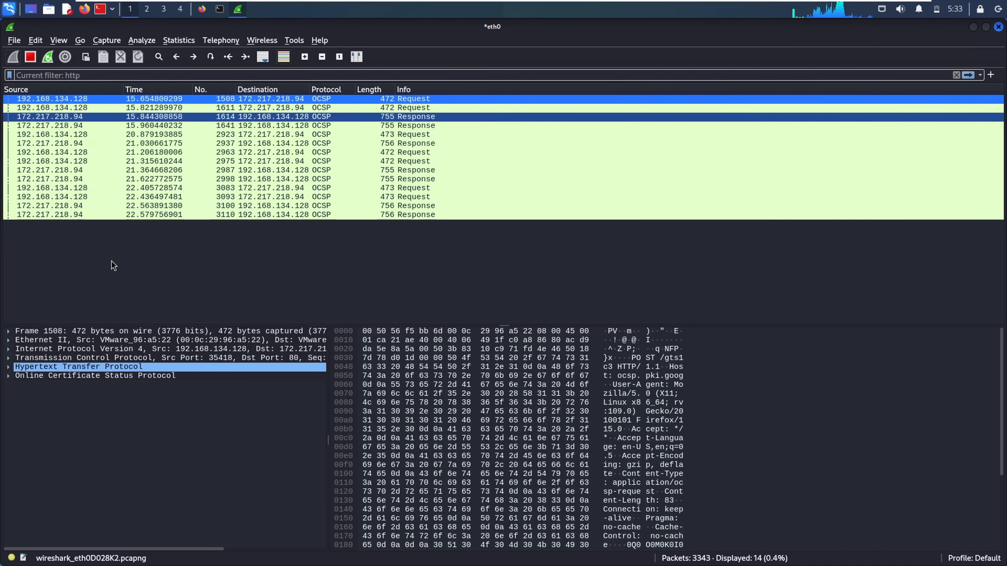
key("Return")
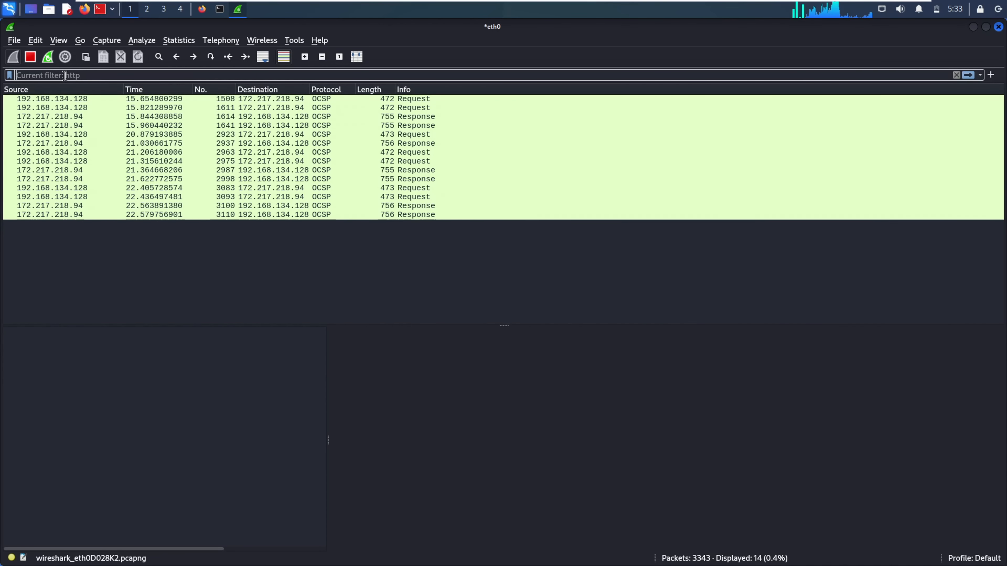
left_click(769, 99)
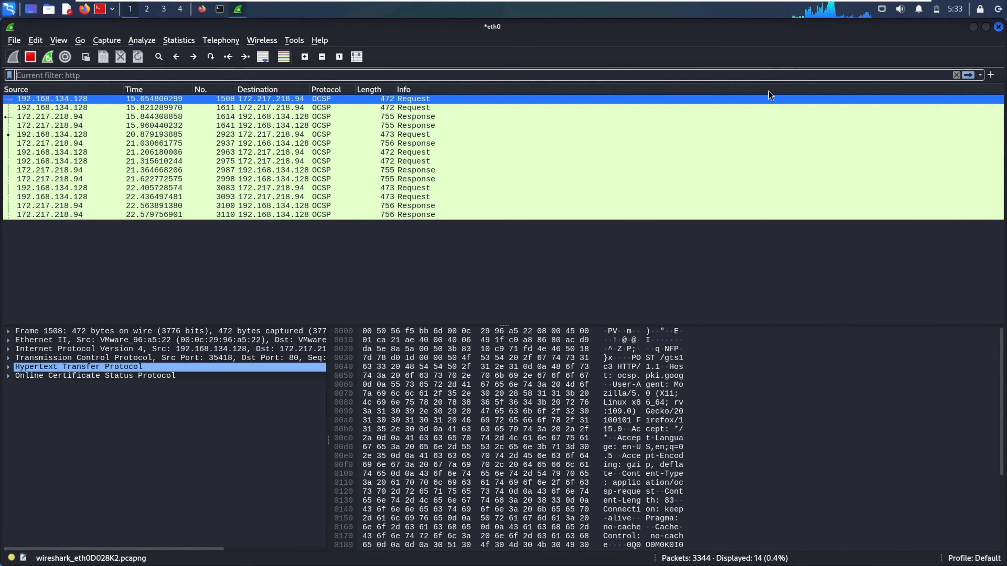
left_click(959, 75)
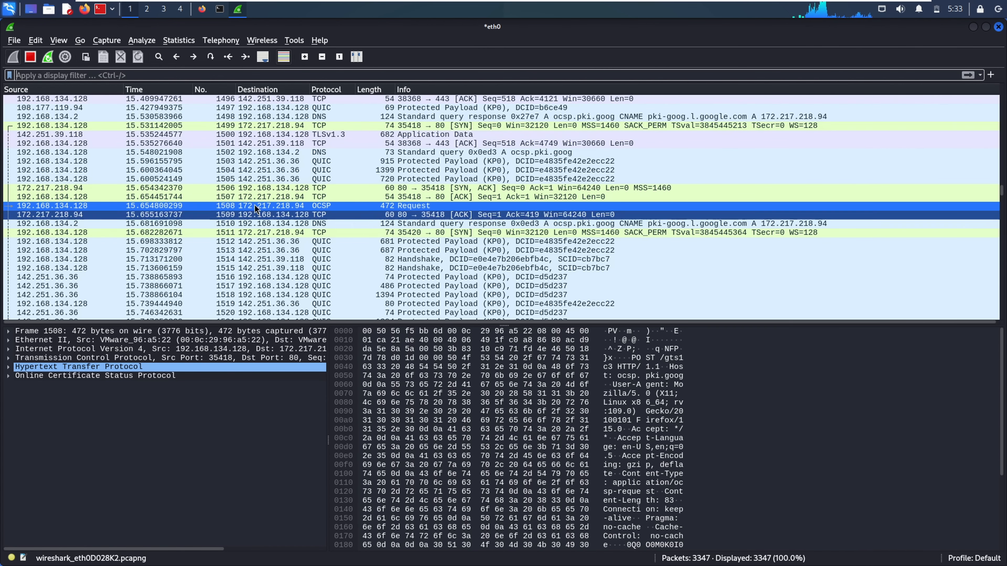
Enter a display filter, auto-scroll to the newest packets, and select Keep-Alive packet 3424
type("dhcp")
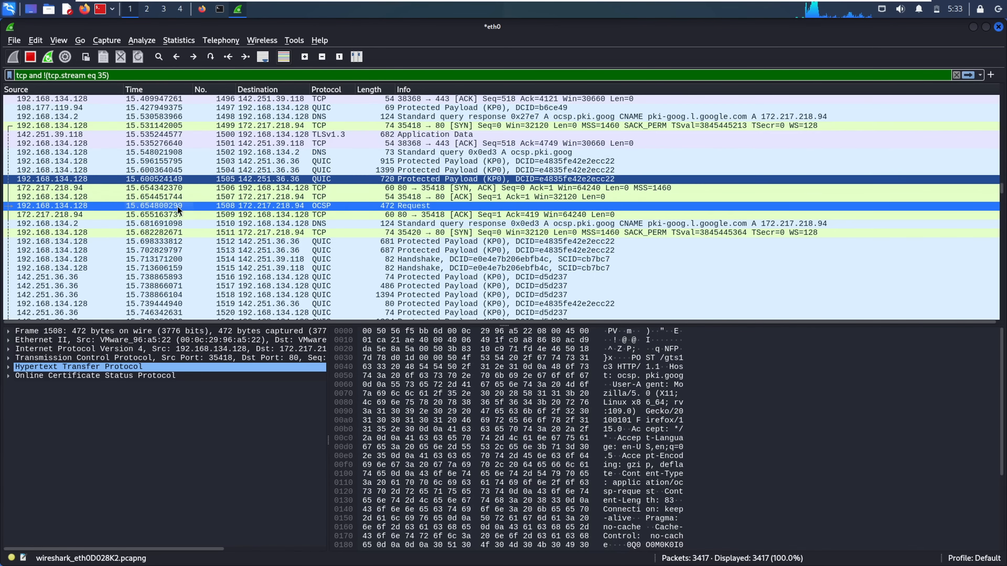
left_click(262, 57)
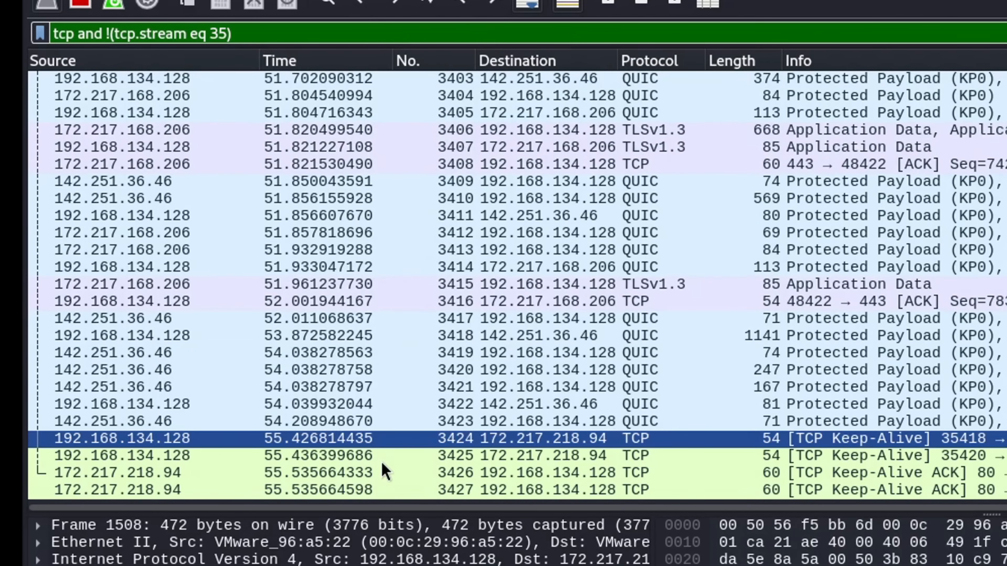
left_click(491, 421)
left_click(490, 410)
left_click(491, 460)
left_click(466, 439)
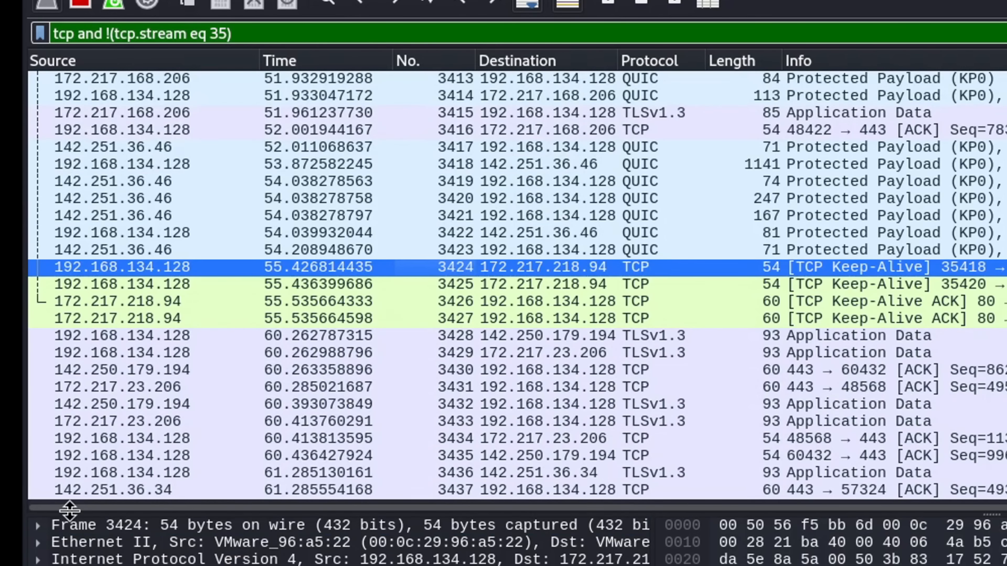
scroll(382, 443, "up", 3)
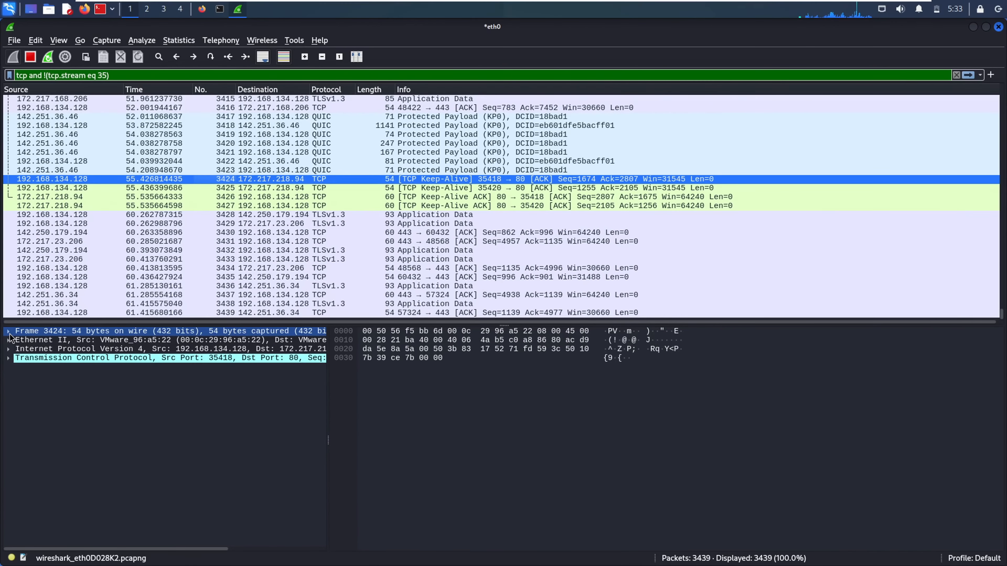
Expand the Ethernet II, IPv4 and TCP layers of packet 3424
left_click(10, 334)
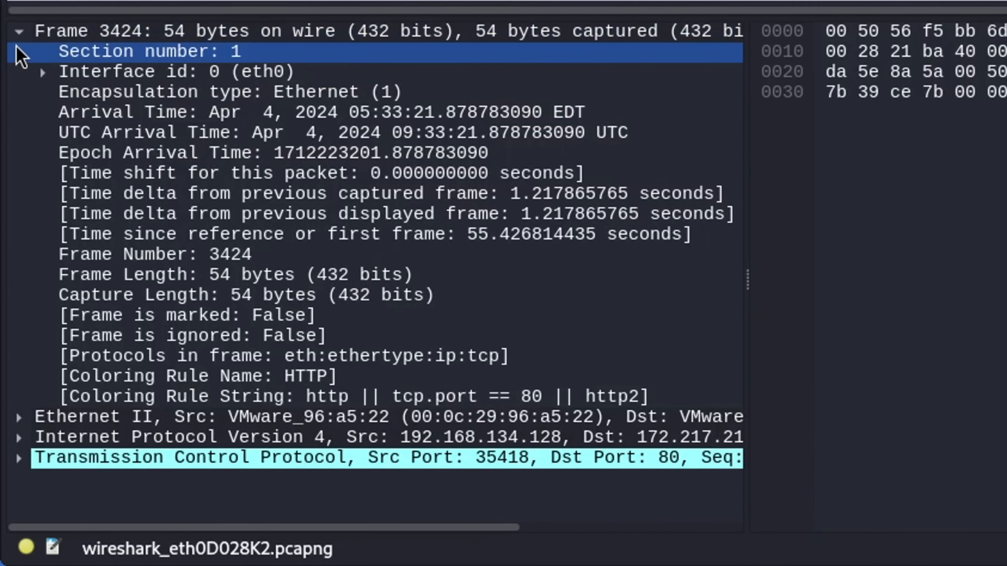
left_click(9, 334)
left_click(19, 51)
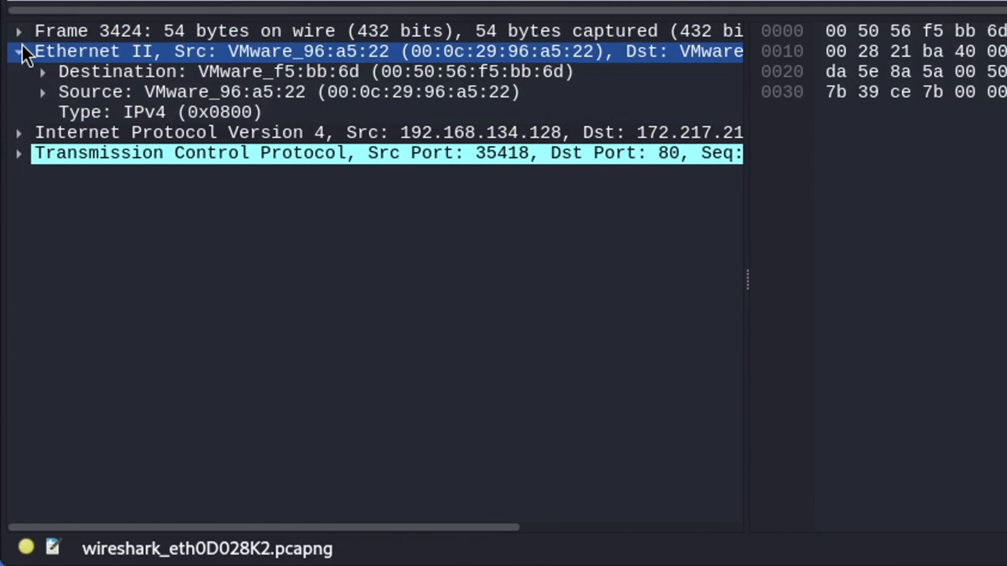
left_click(18, 133)
left_click(39, 419)
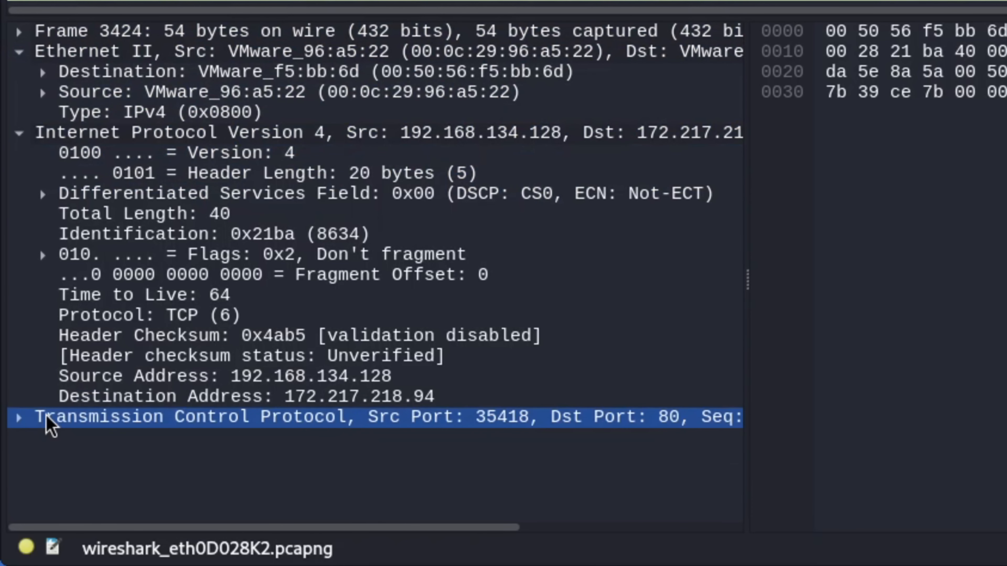
left_click(19, 419)
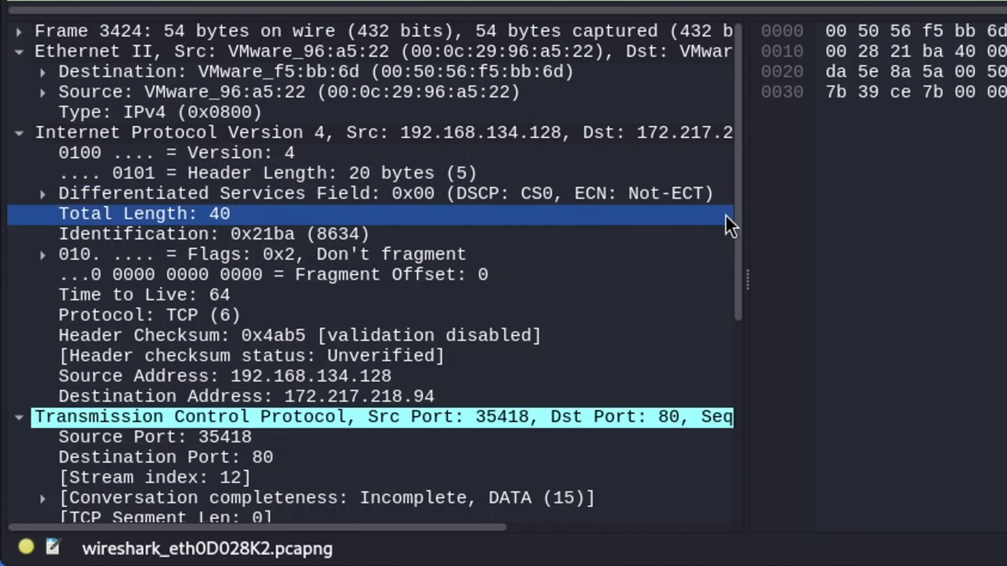
Examine the Destination Port 80, relative and raw sequence numbers, and TCP Segment Len fields
scroll(741, 262, "down", 3)
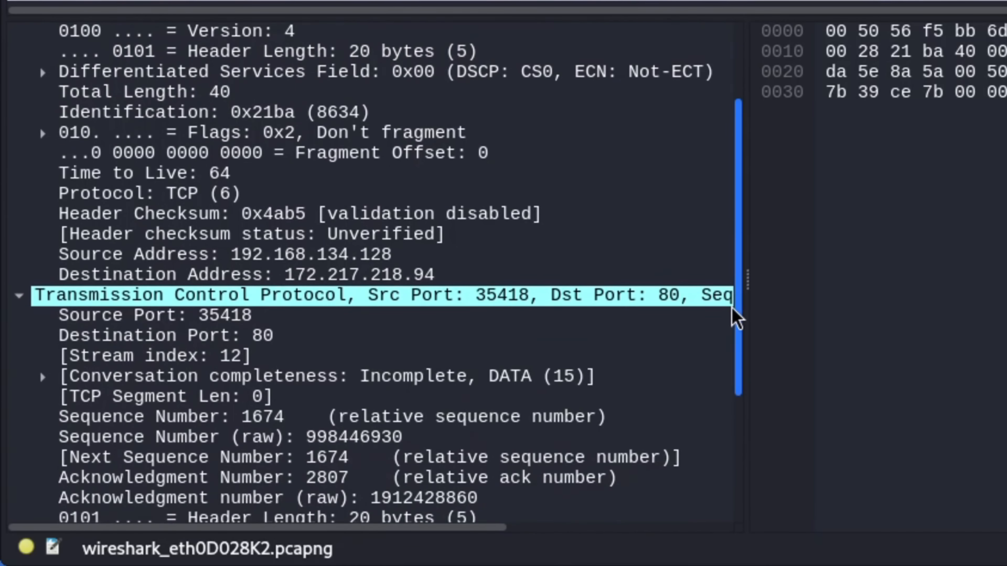
left_click(154, 300)
left_click(195, 375)
left_click(269, 396)
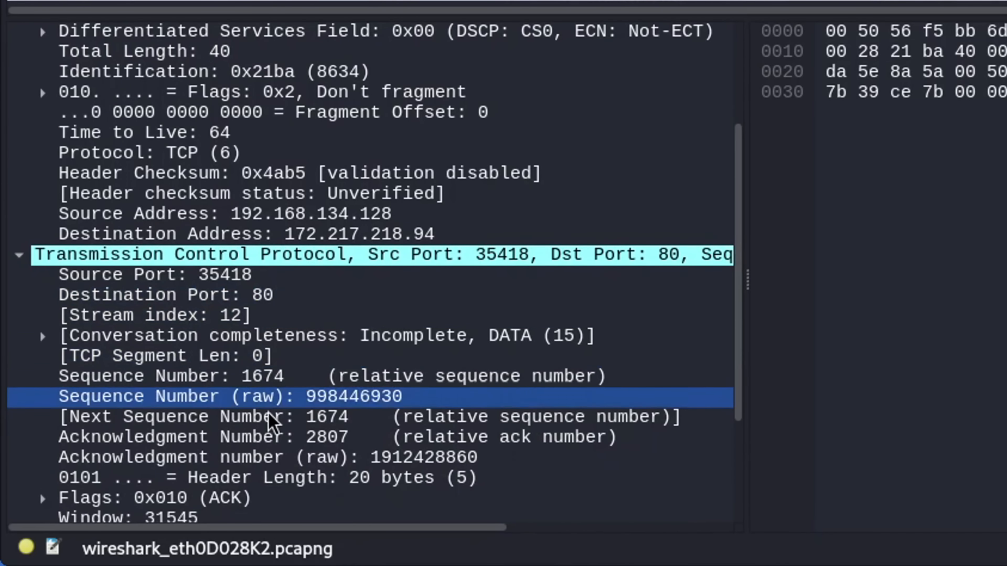
left_click(191, 376)
left_click(77, 359)
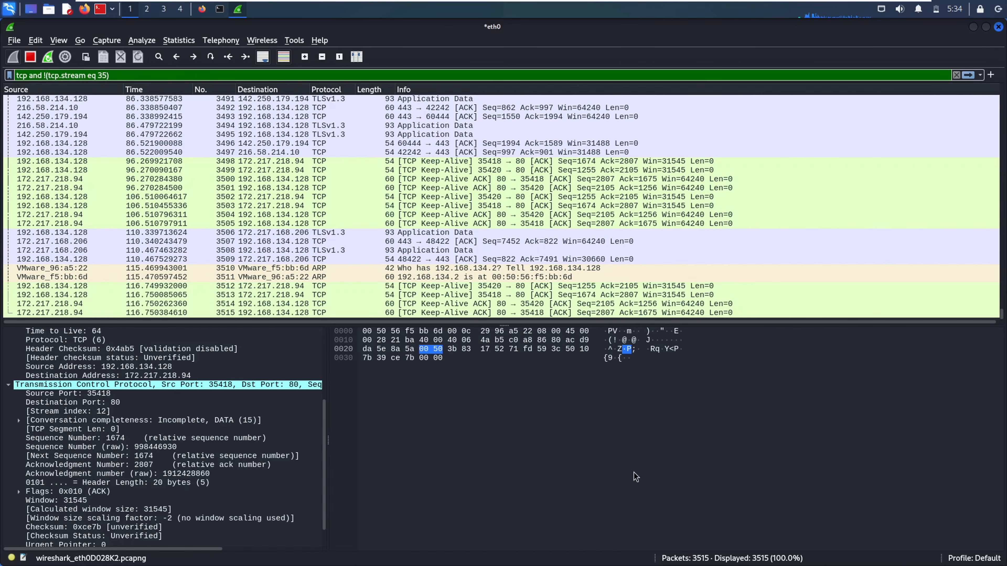
Select Keep-Alive ACK packet 3514 and collapse its TCP, IPv4 and Ethernet II layers
left_click(682, 252)
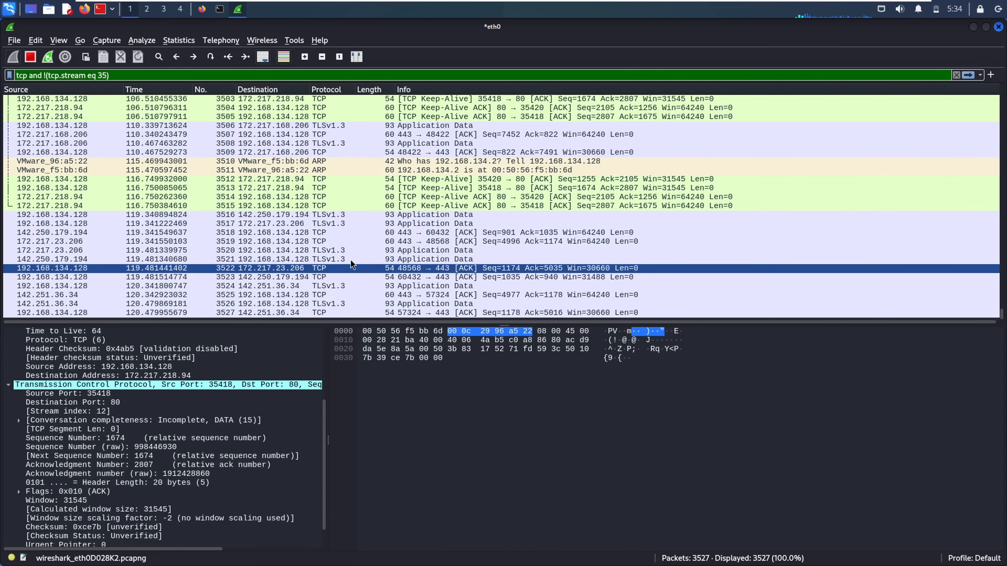
left_click(329, 200)
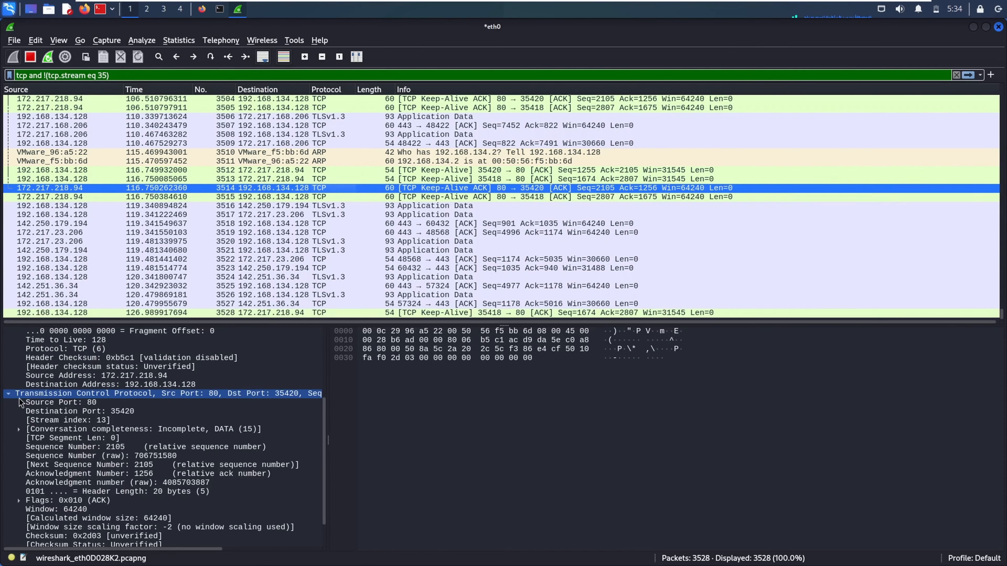
left_click(8, 398)
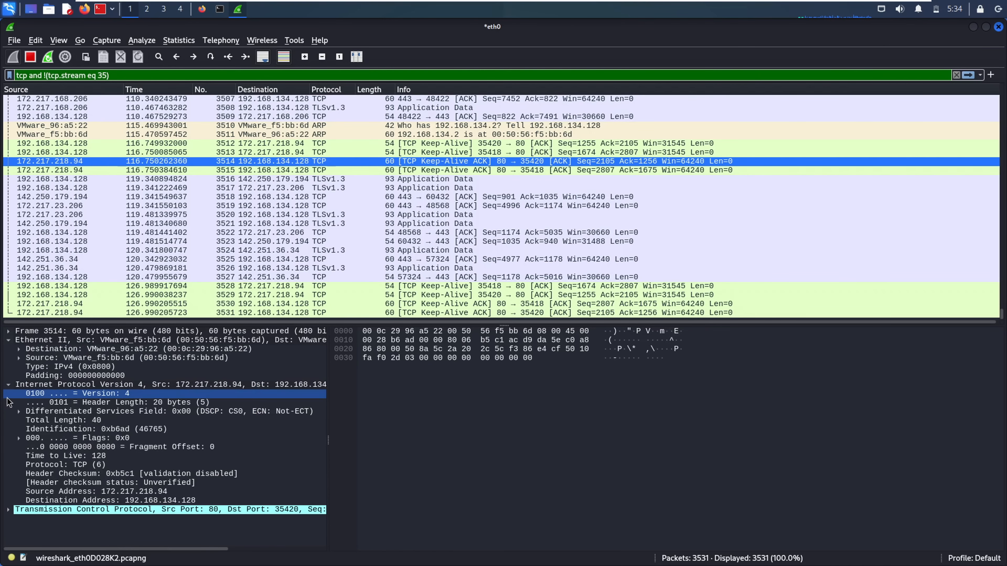
left_click(7, 385)
left_click(8, 339)
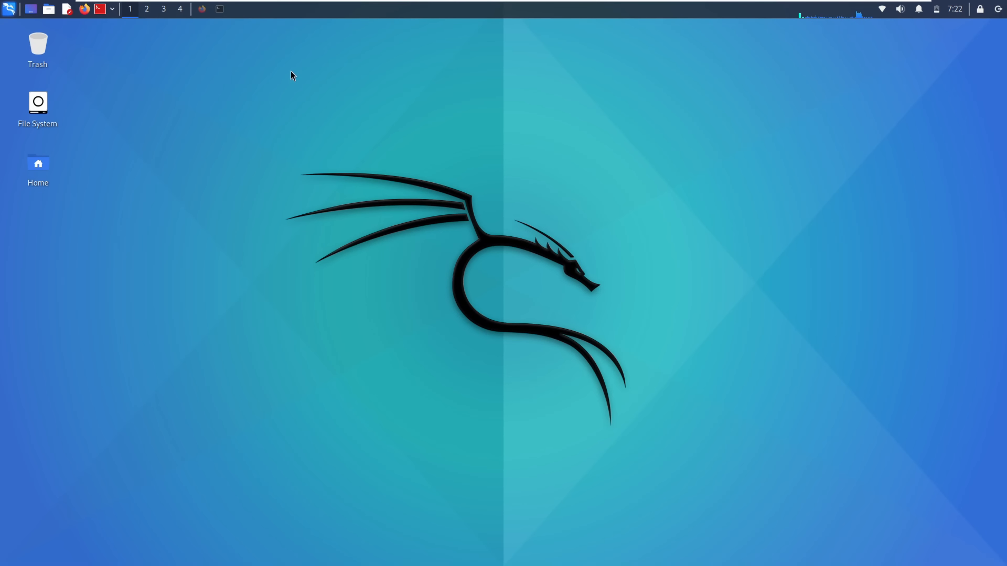
Relaunch wireshark from the root terminal and start capturing on the wlan0 interface
left_click(221, 15)
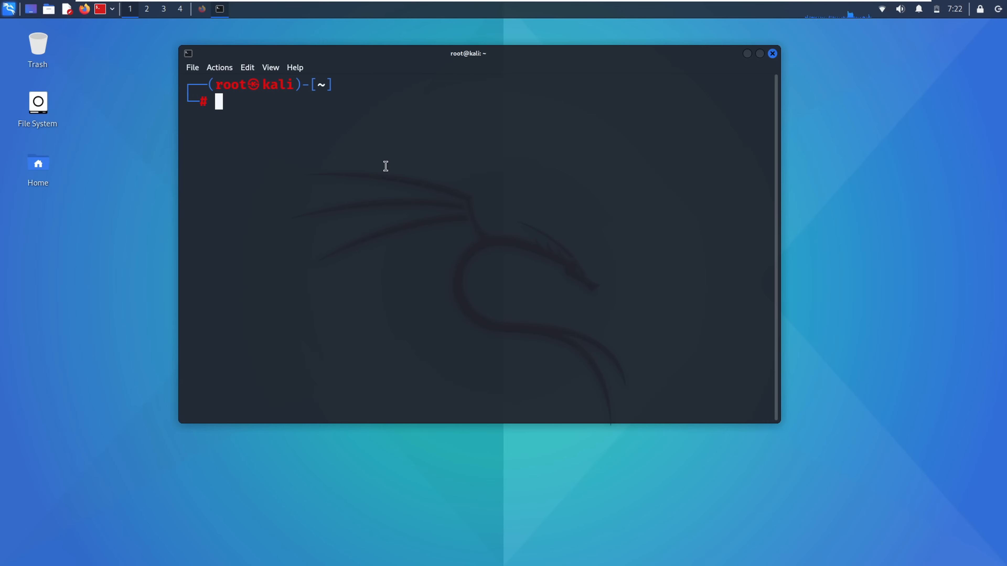
type("wire")
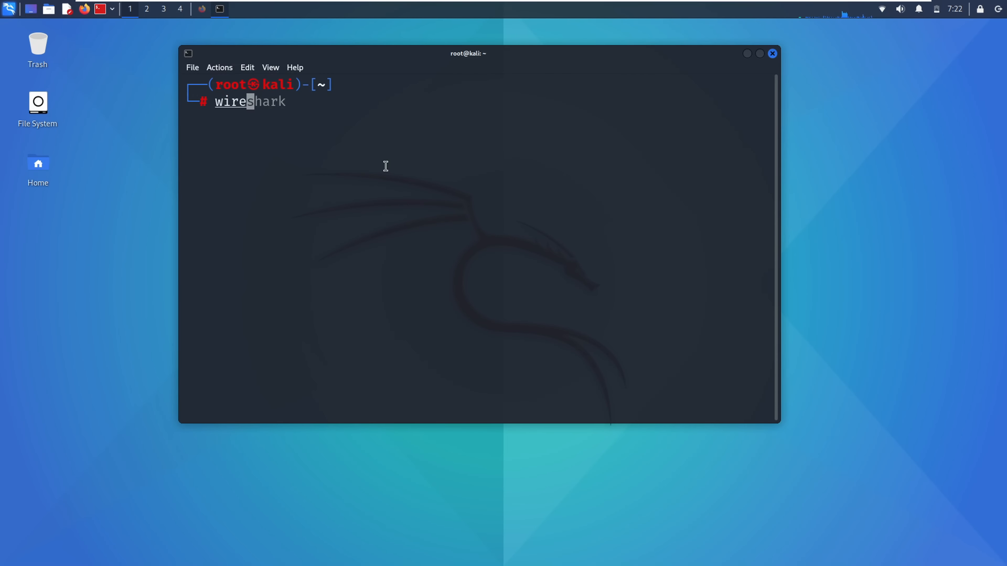
key("Right")
key("Return")
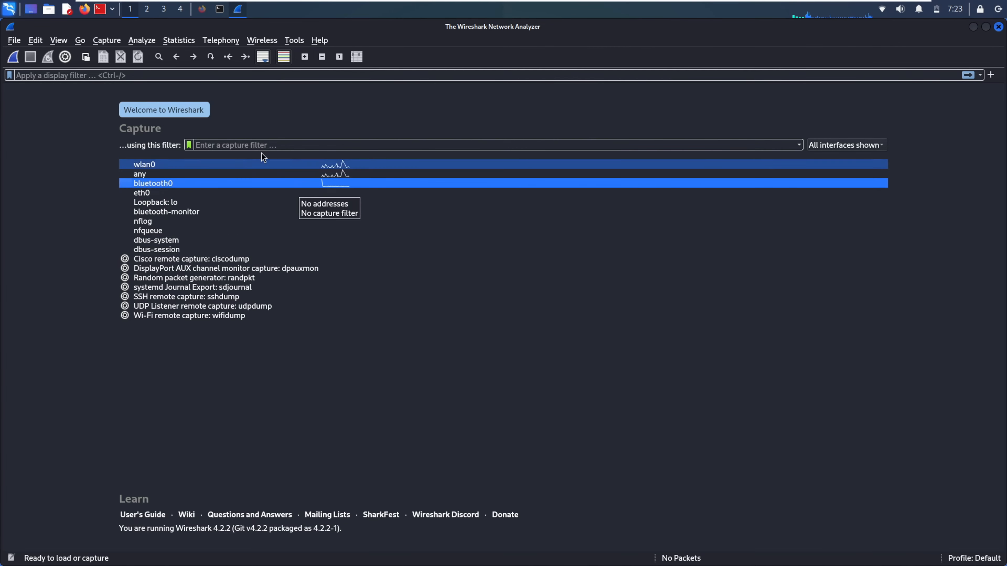
left_click(162, 167)
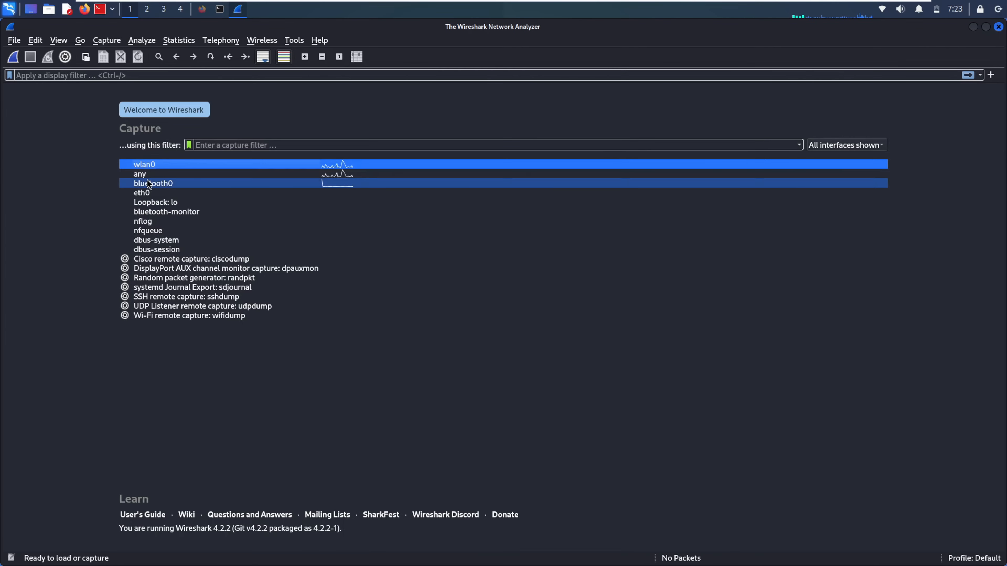
double_click(147, 165)
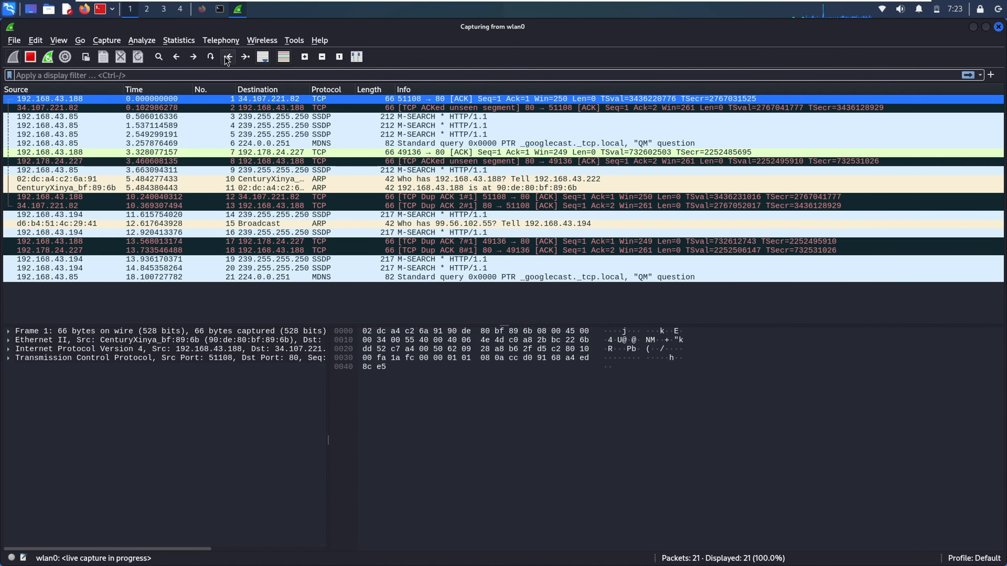
Jump to the last captured packet, then run a 'gid' web search from Firefox's address bar
left_click(246, 57)
left_click(202, 9)
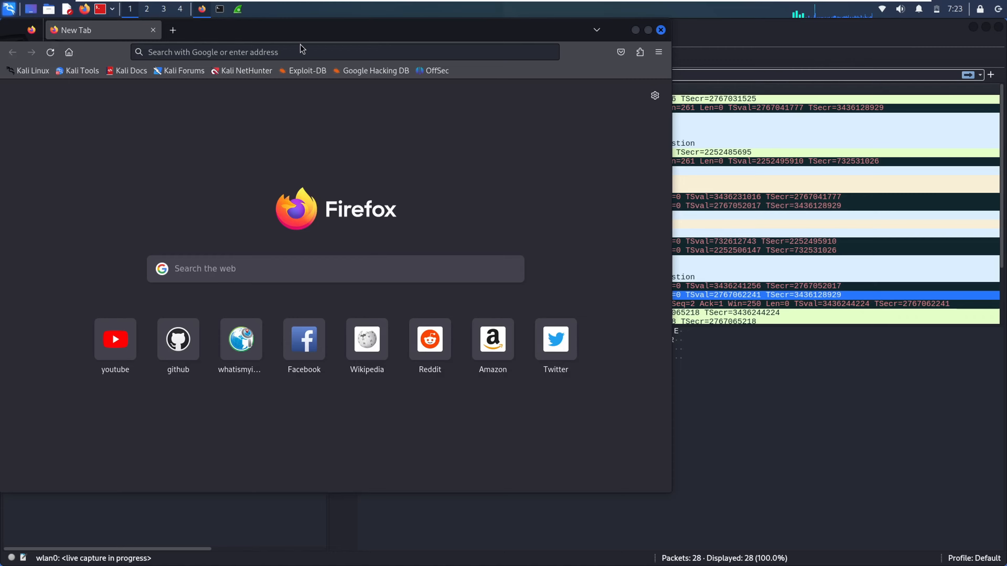
left_click(315, 55)
type("gid")
key("Return")
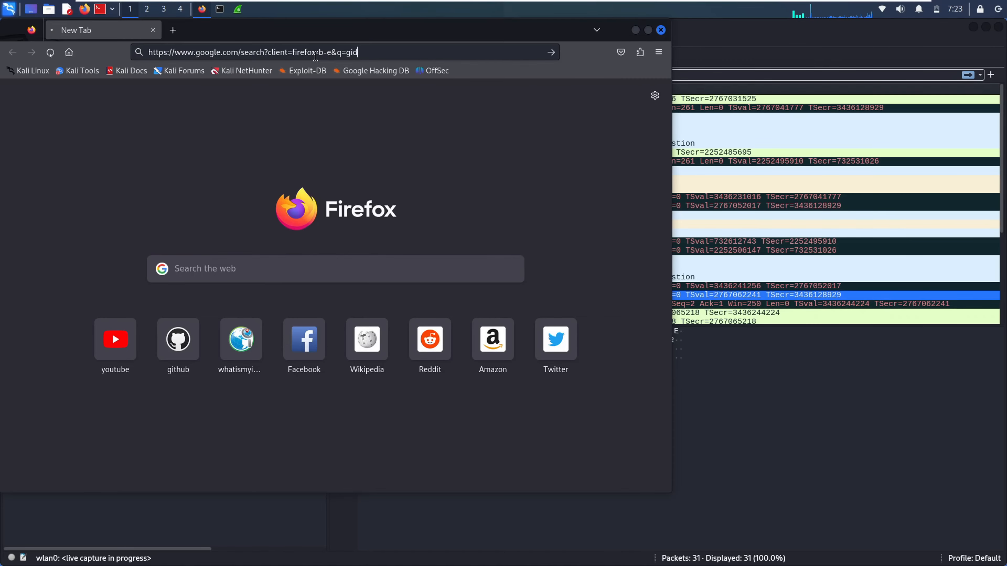
Back in Wireshark, jump to the newest packets in the live wlan0 capture
left_click(878, 376)
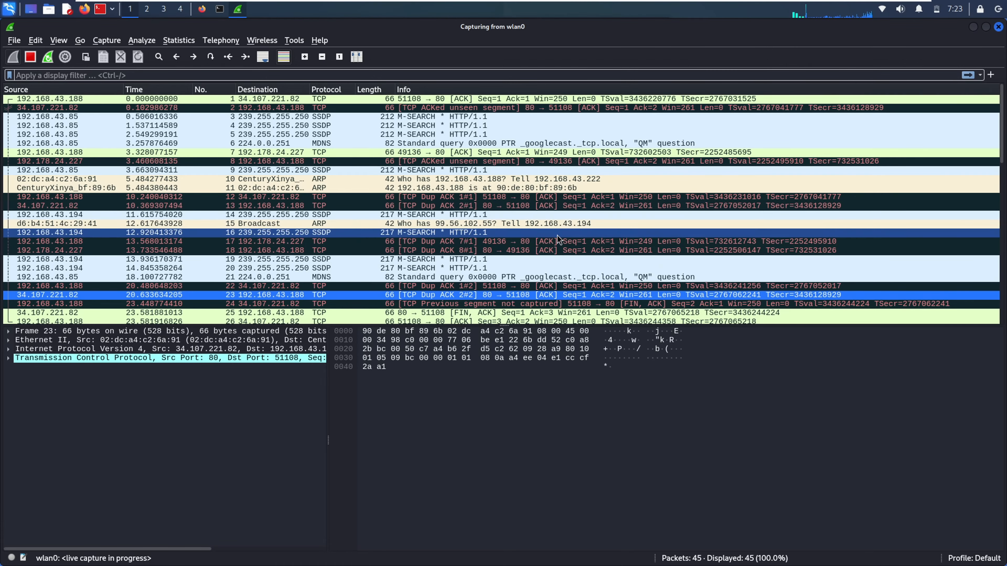
left_click(246, 59)
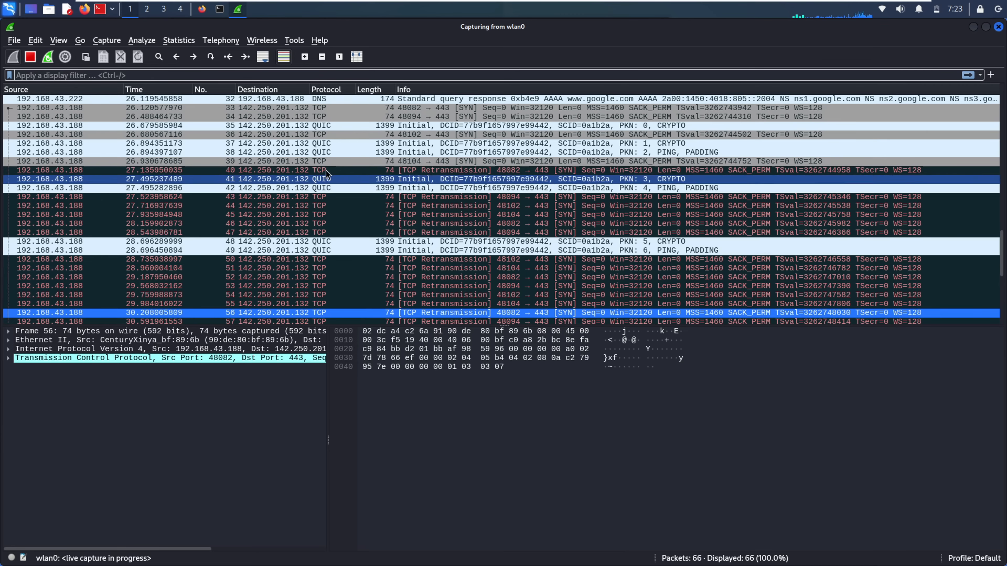
left_click(246, 57)
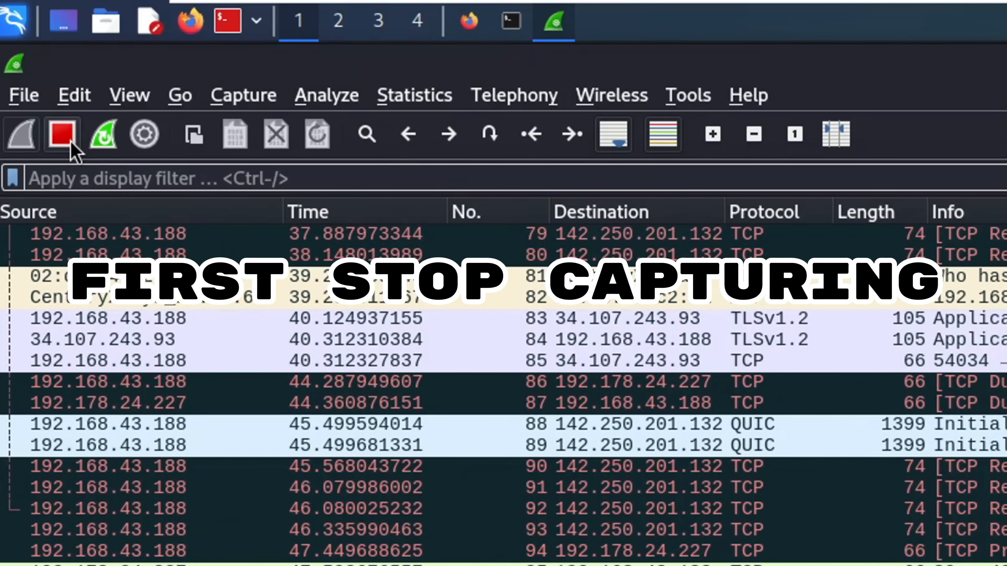
Stop the live capture and save it as 'first' in pcapng format
left_click(71, 144)
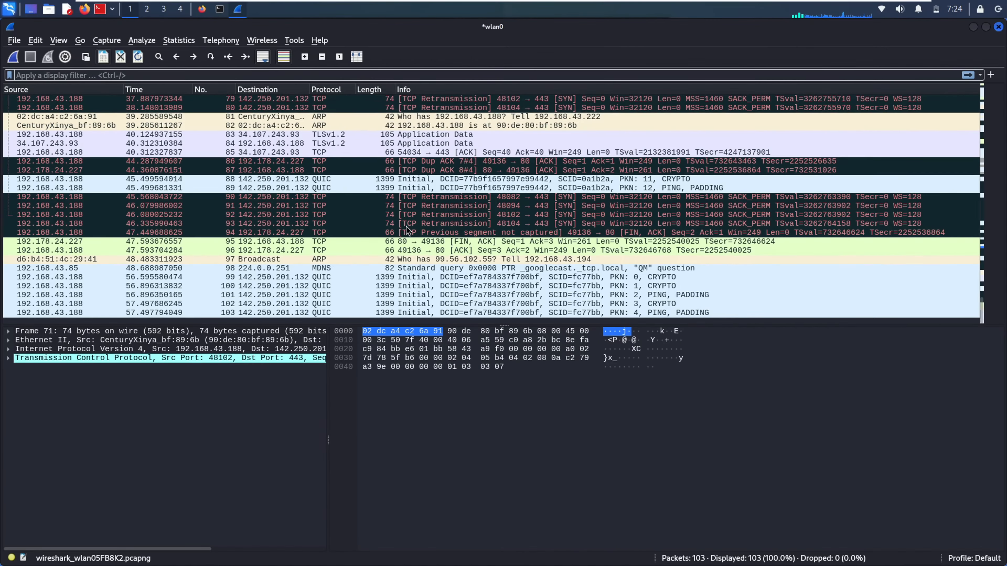
key("ctrl+s")
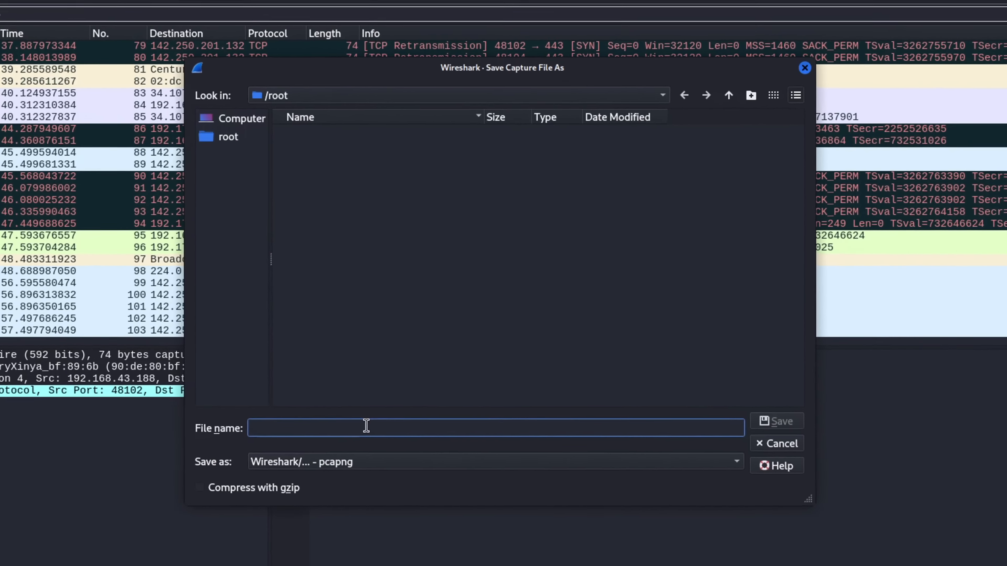
type("first")
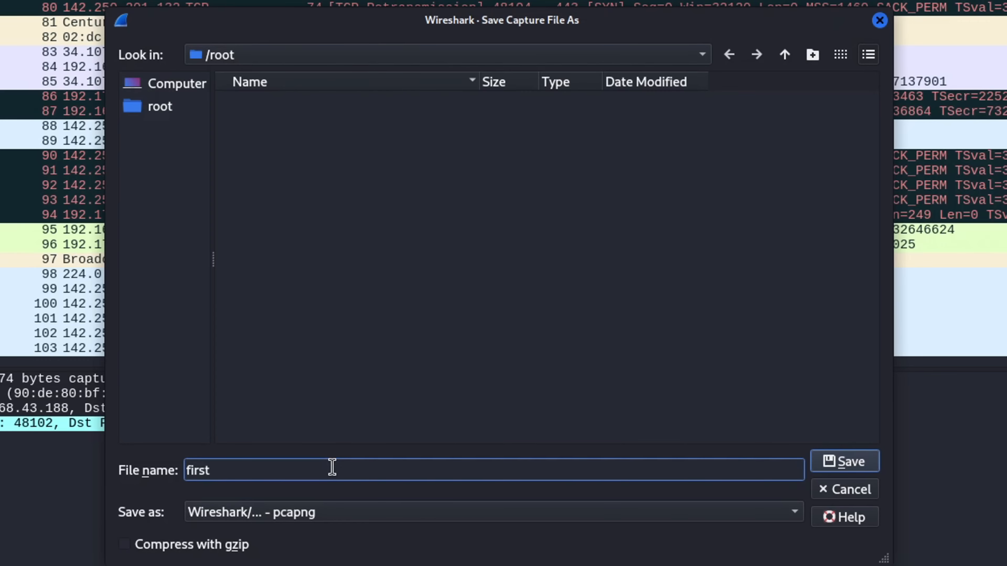
left_click(371, 516)
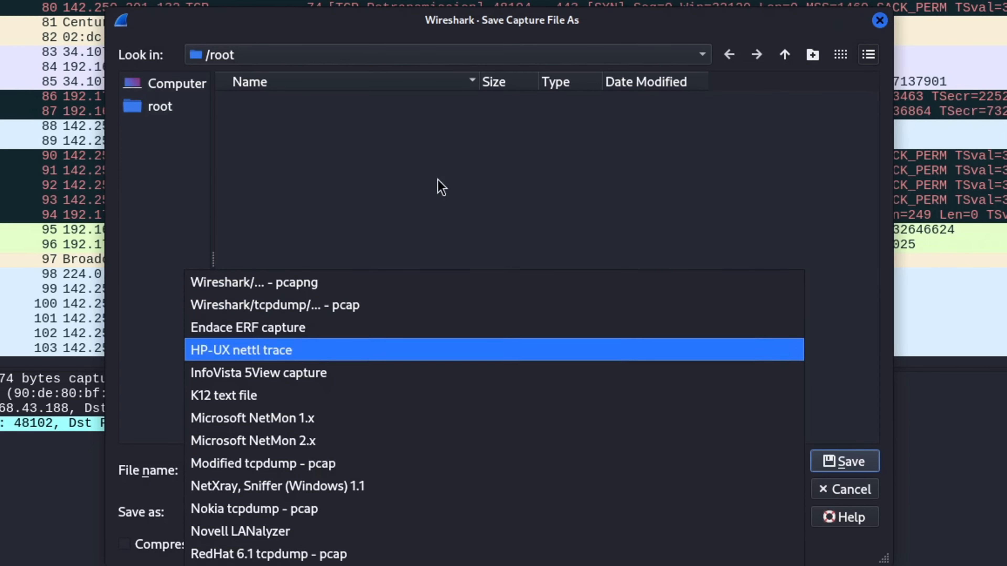
left_click(598, 141)
left_click(828, 450)
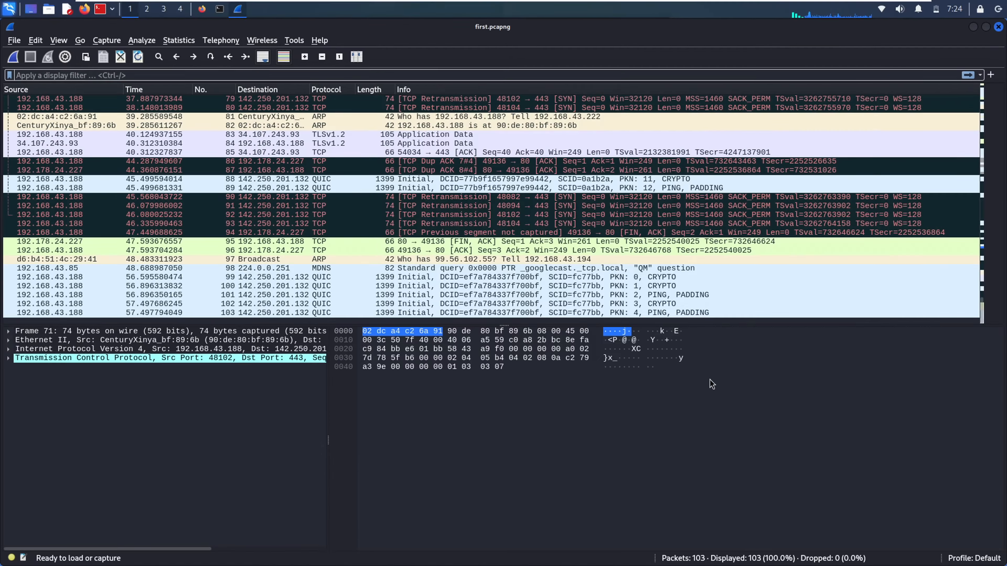
Inspect packets 91 and 103 in the capture
left_click(490, 206)
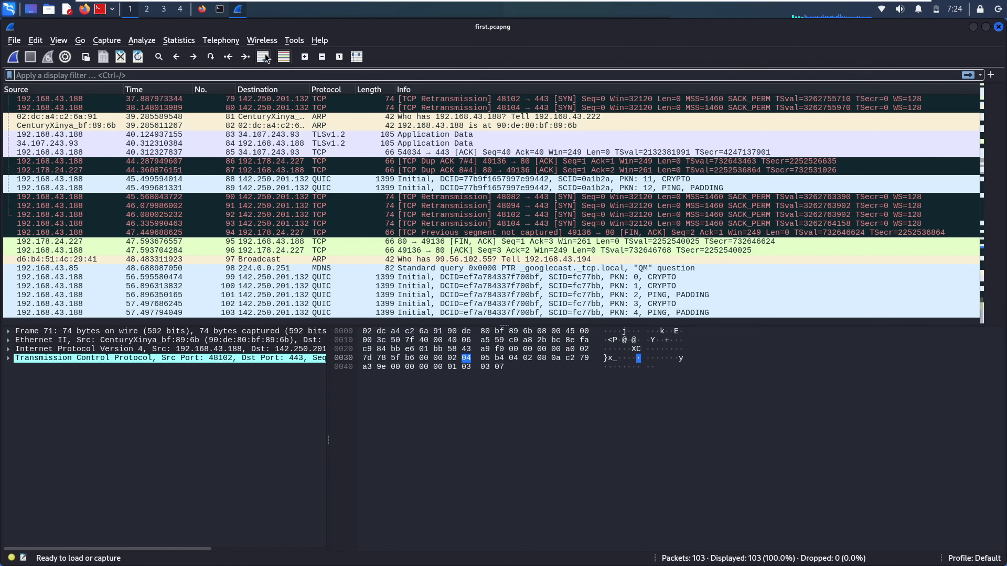
left_click(92, 314)
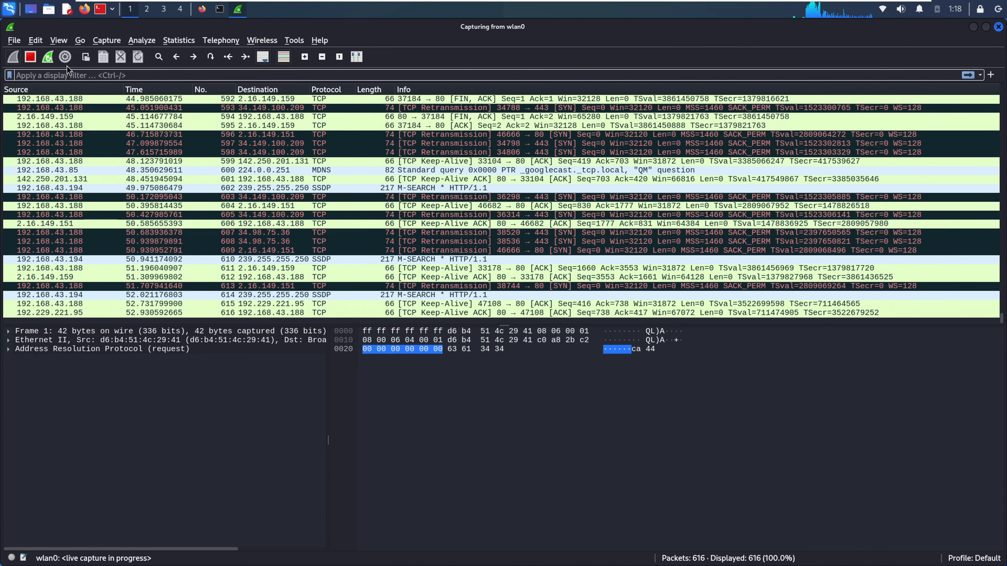
Apply the tcp display filter and select the first TCP packet
left_click(84, 75)
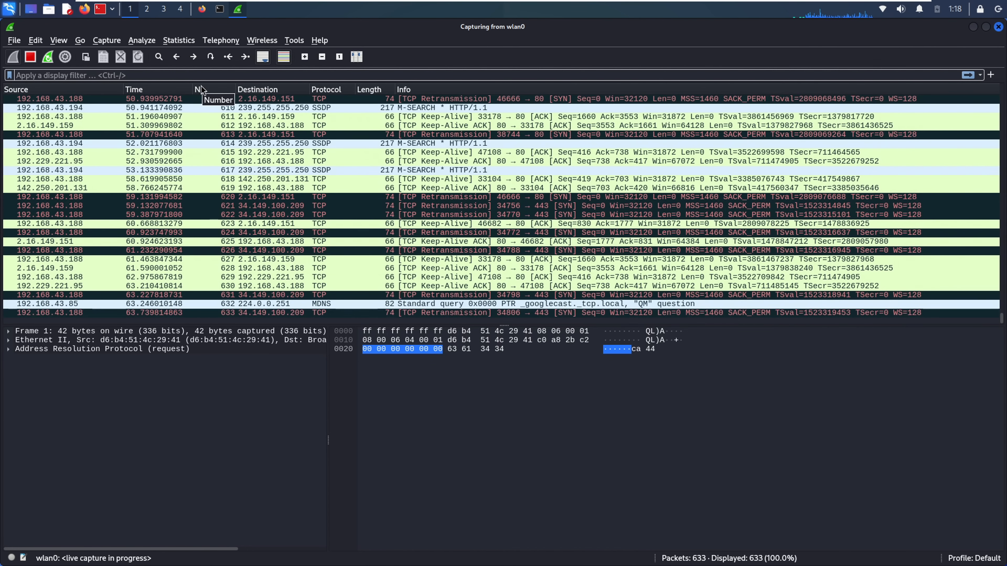
left_click(390, 199)
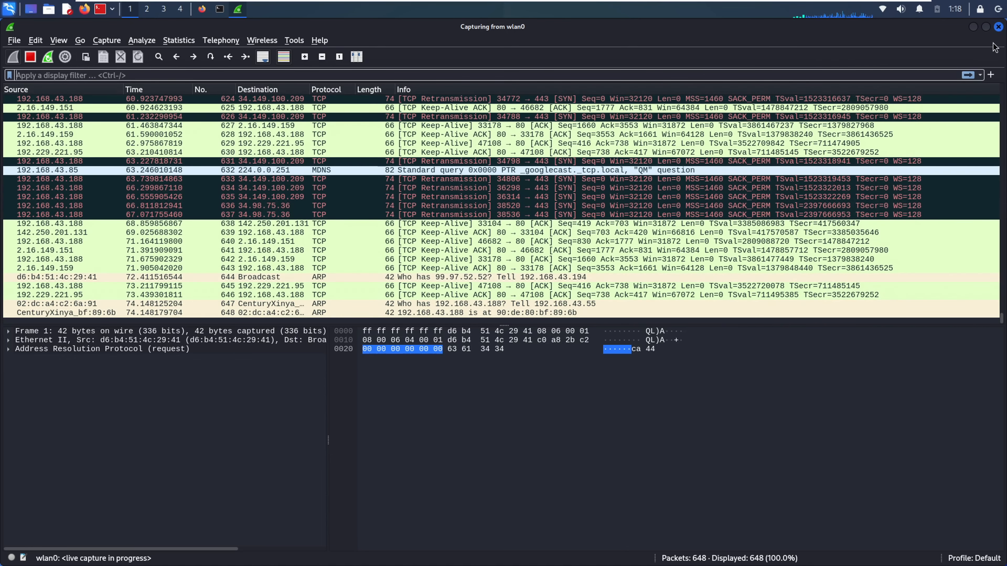
type("tcp")
key("Return")
left_click(866, 101)
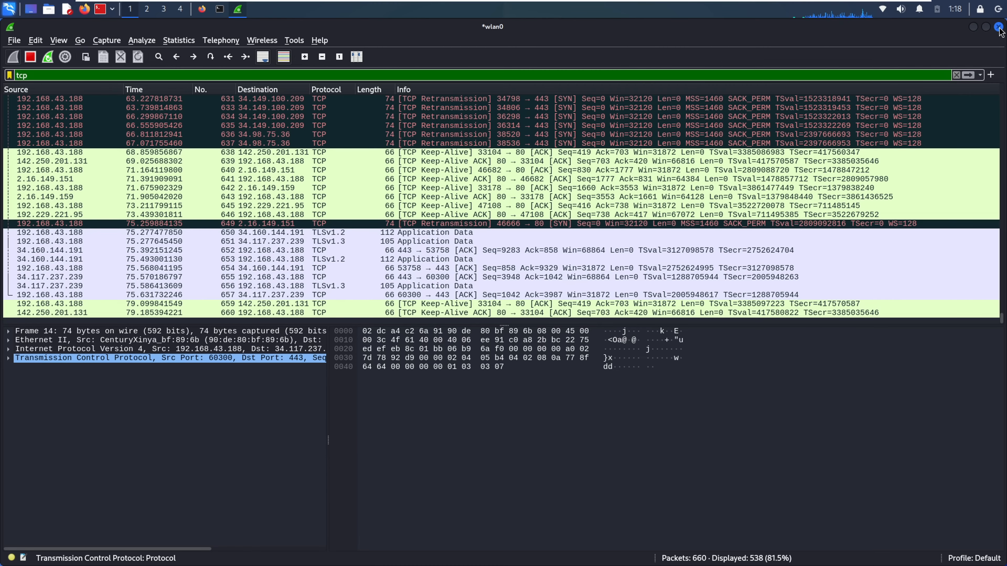
Stop the capture, quit Wireshark from the terminal, and relaunch it with 'wireshark'
left_click(30, 57)
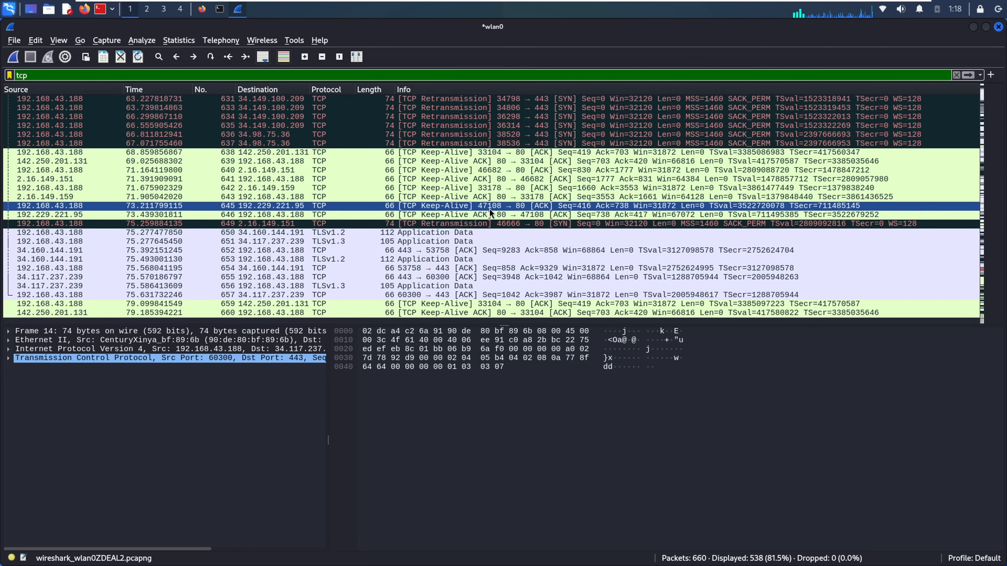
left_click(220, 9)
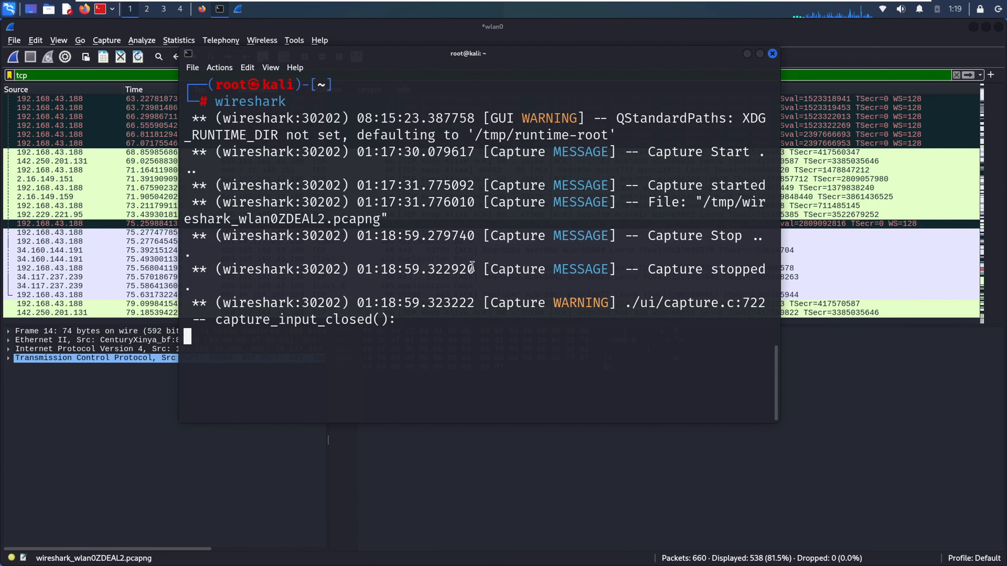
key("ctrl+c")
type("wireshark")
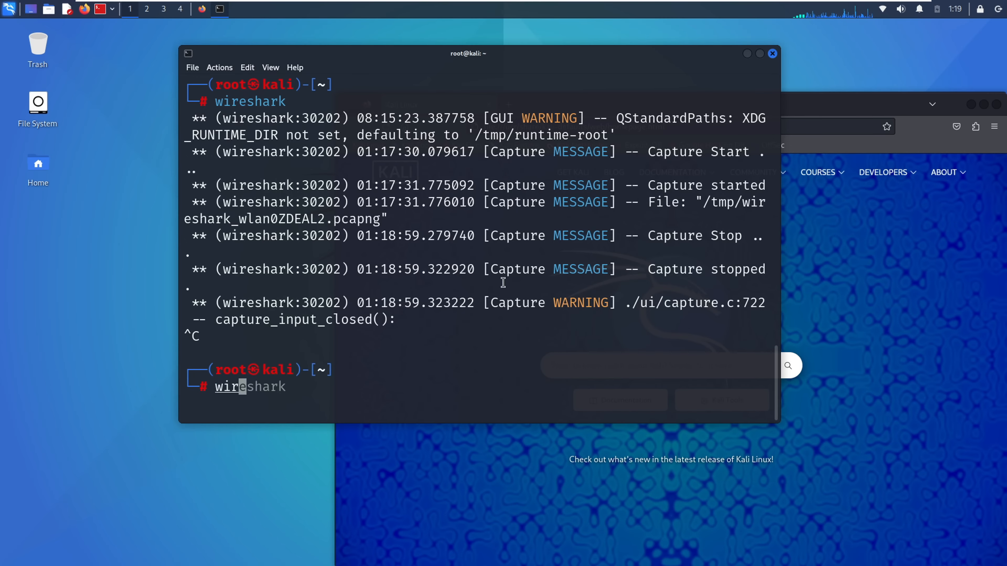
key("Return")
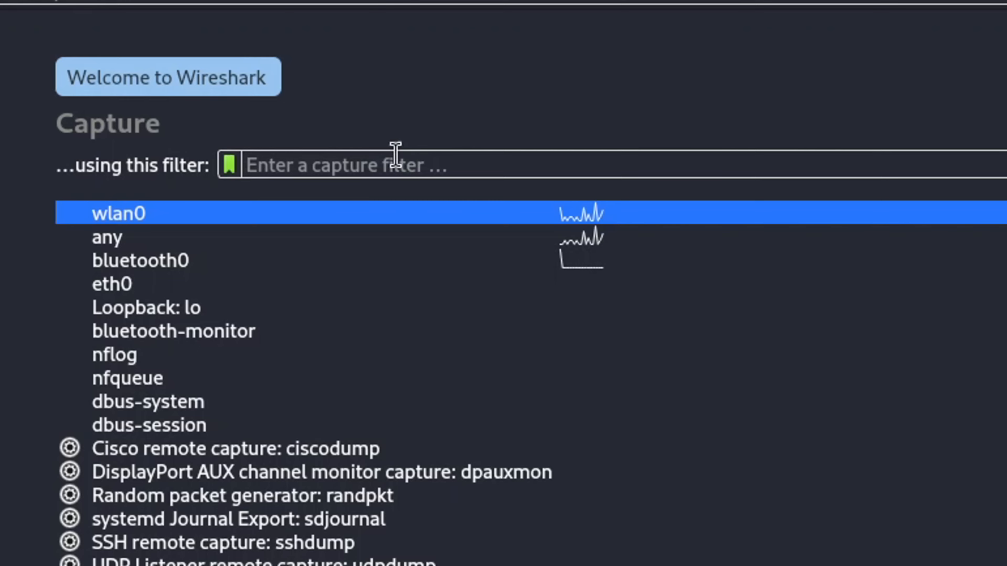
Start a wlan0 capture using tcp as the capture filter
type("T")
key("BackSpace")
type("tcp")
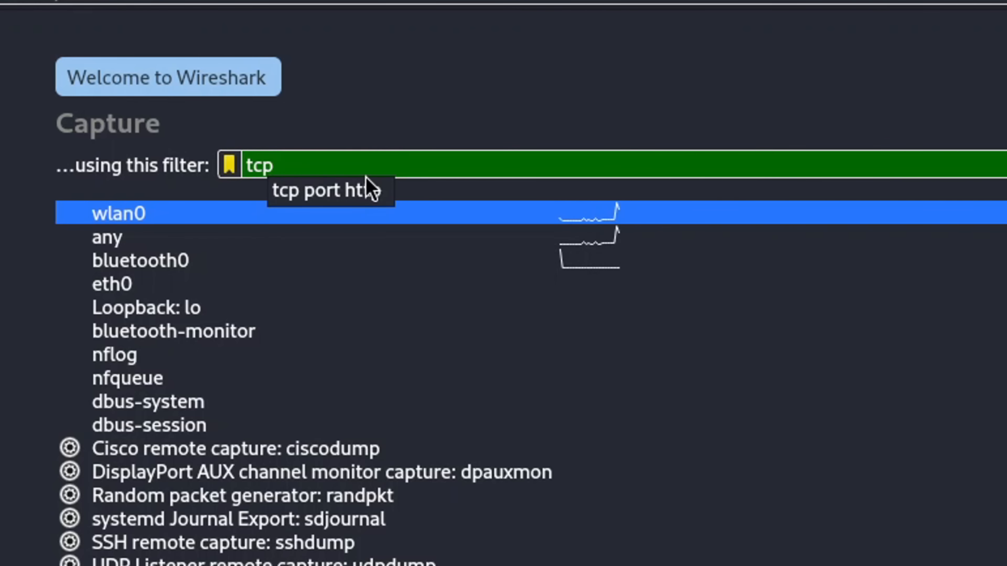
key("Return")
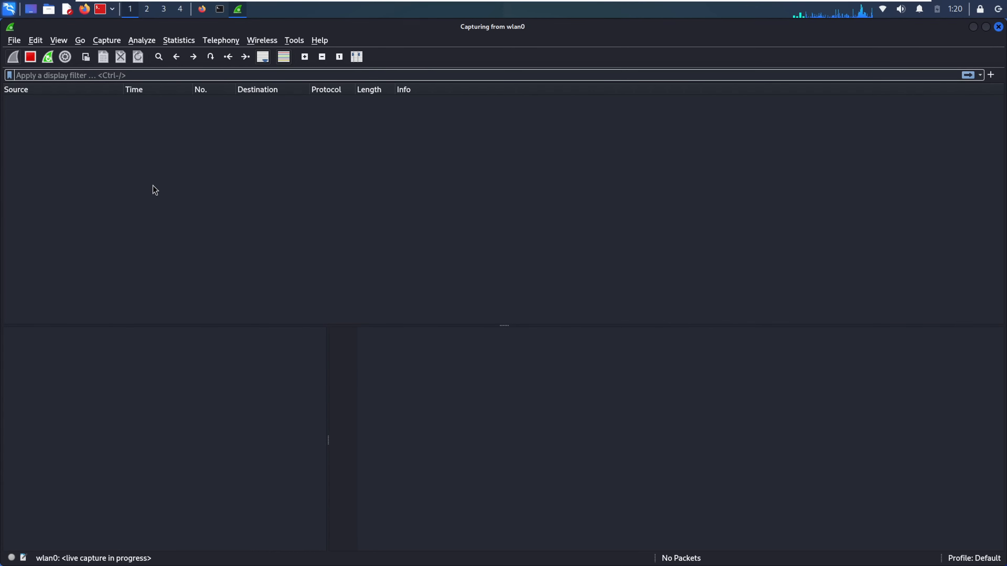
left_click(73, 75)
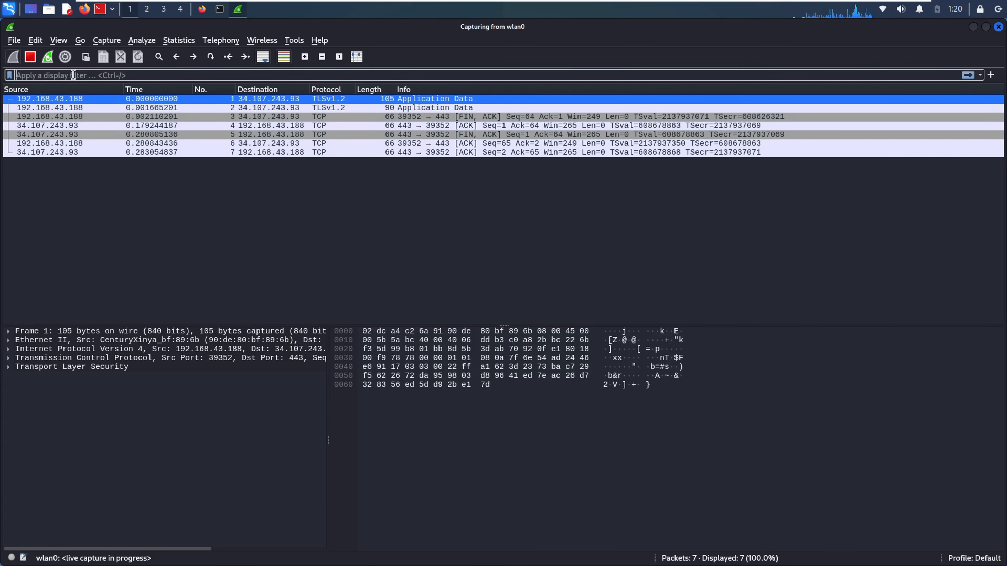
type("tcp")
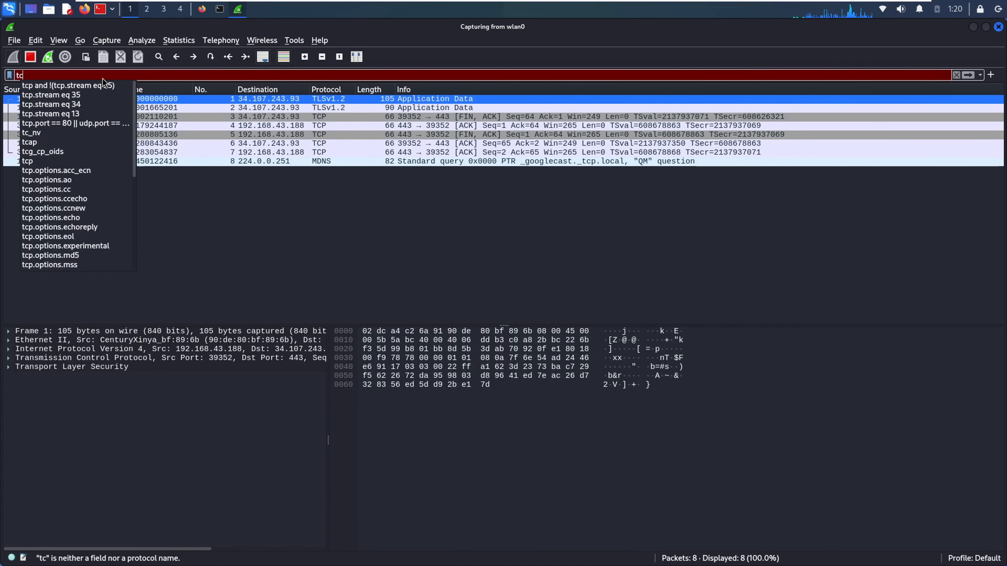
key("Return")
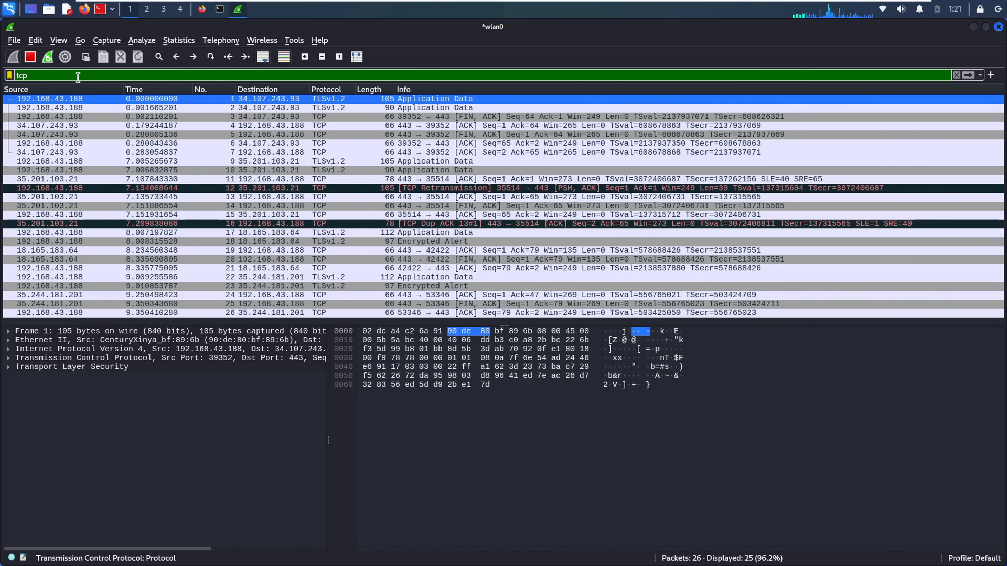
double_click(28, 78)
type("udp")
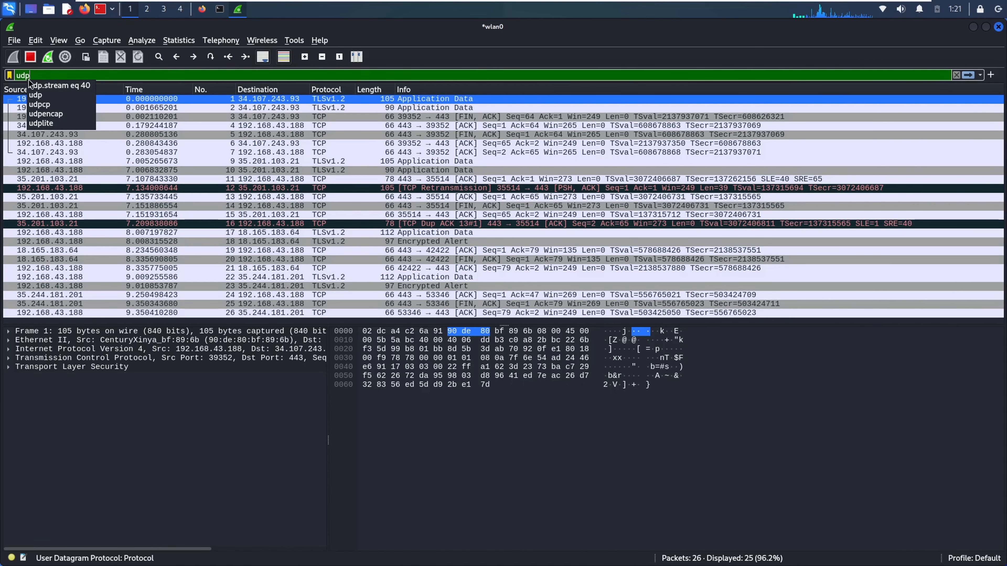
key("Return")
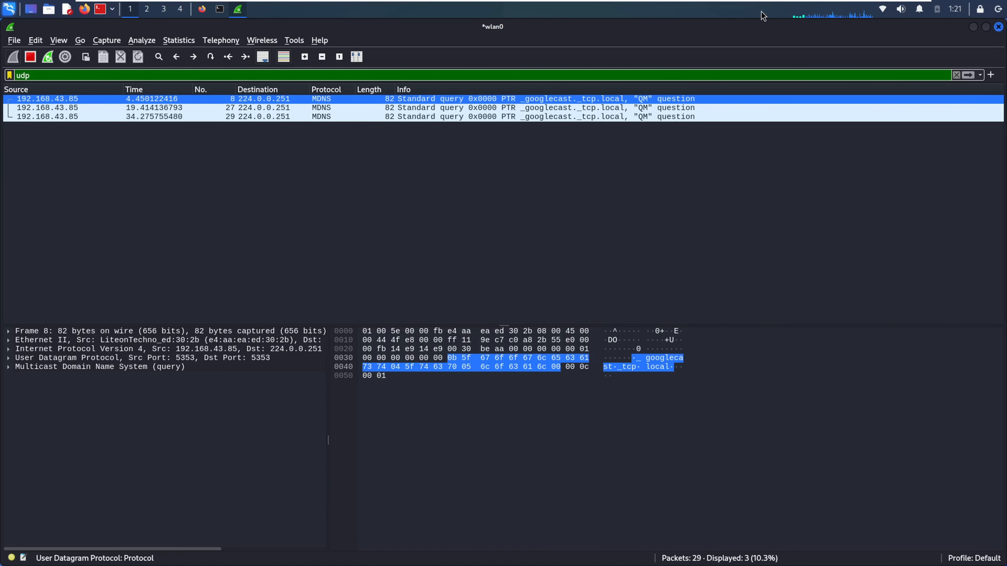
left_click(956, 75)
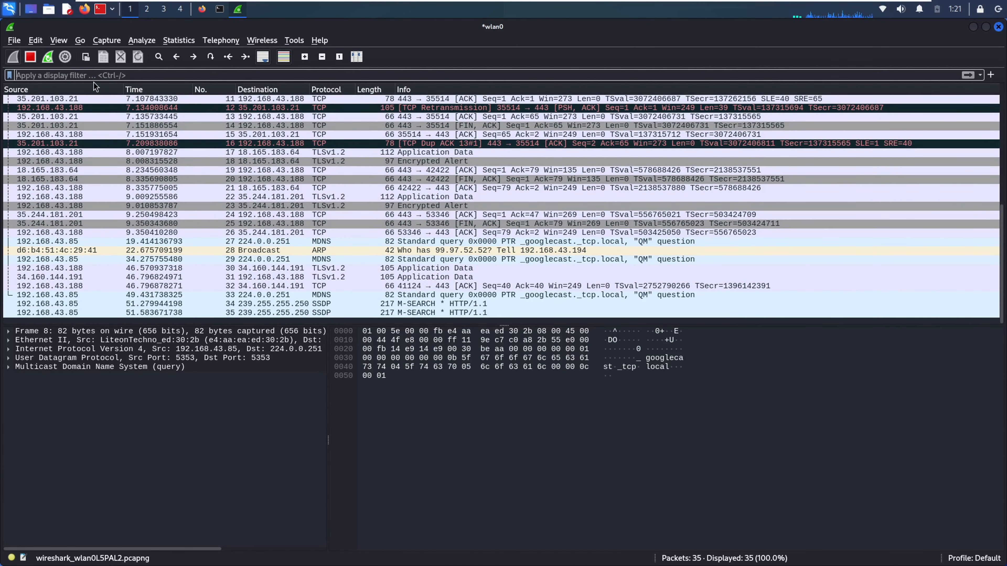
left_click(86, 75)
type("arp")
key("Return")
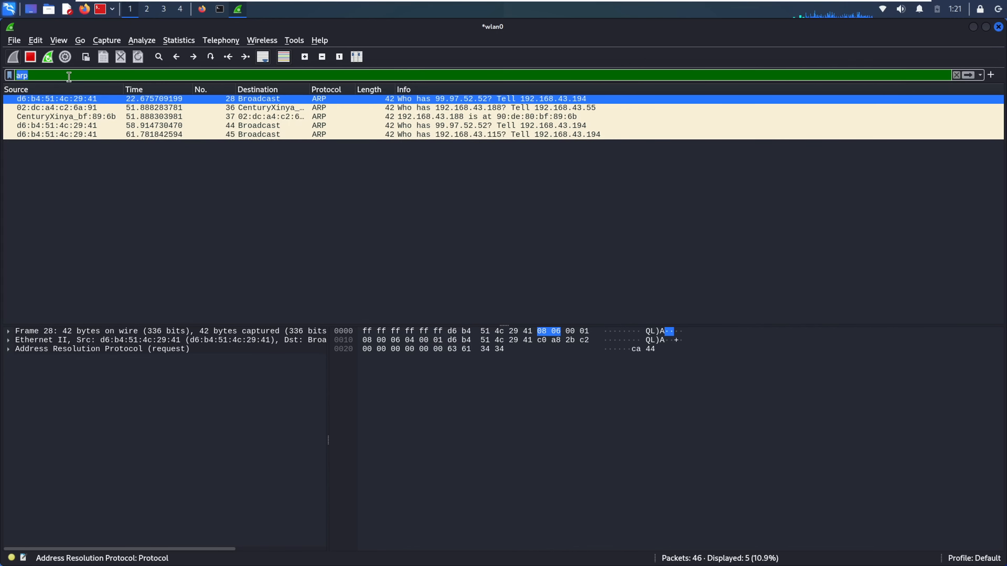
key("BackSpace")
left_click(491, 135)
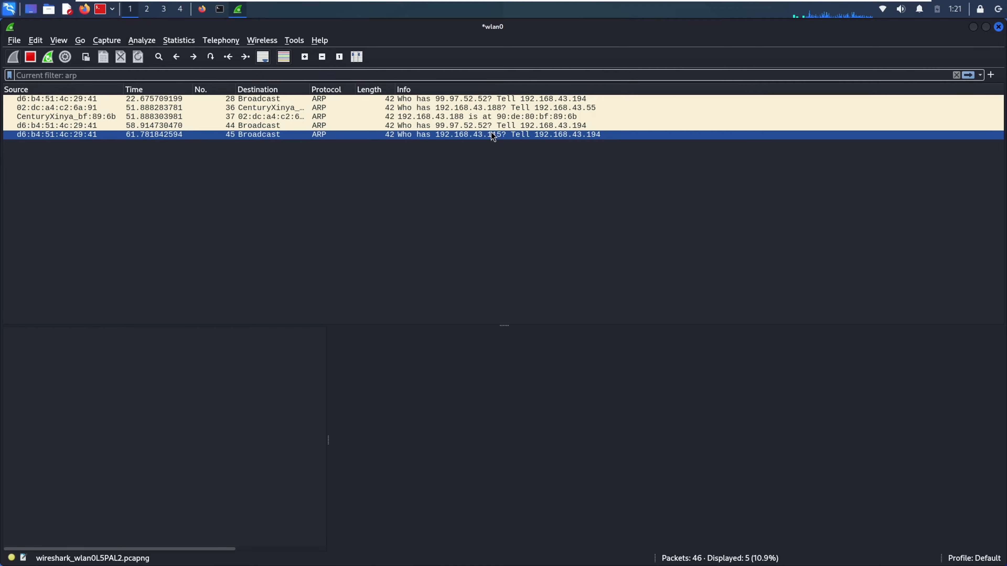
left_click(634, 118)
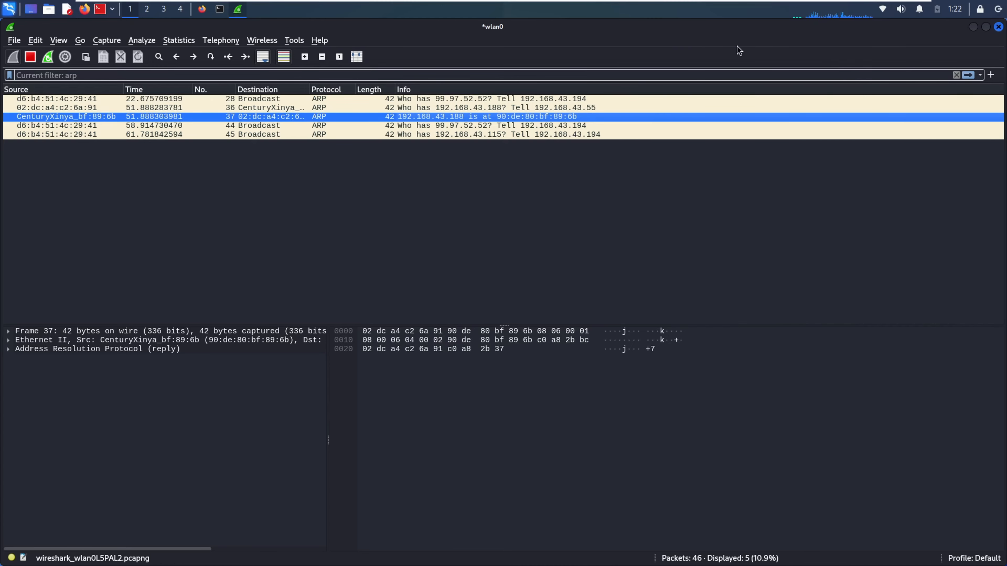
left_click(967, 75)
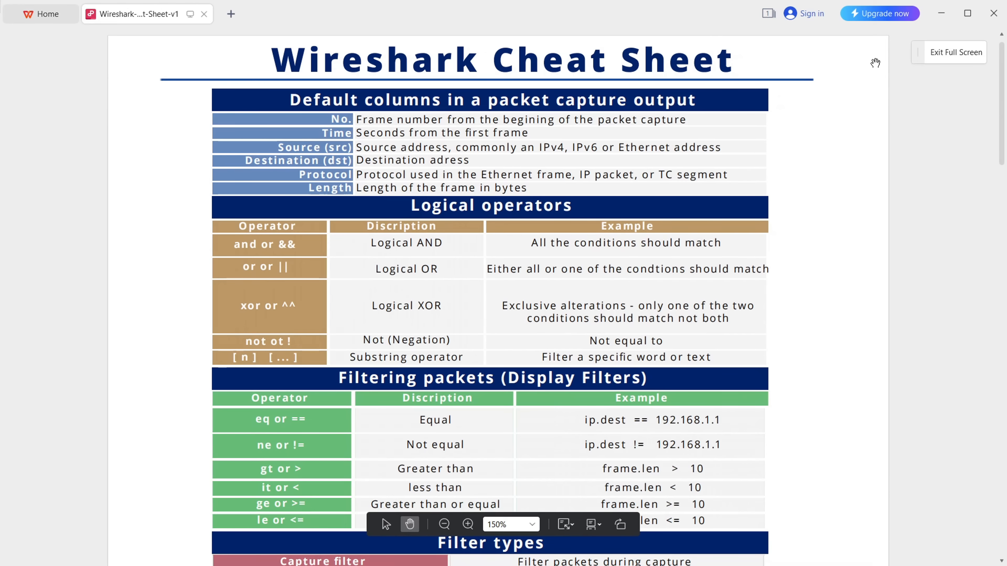
Scroll through the WPS Office PDF cheat sheet
scroll(875, 63, "down", 3)
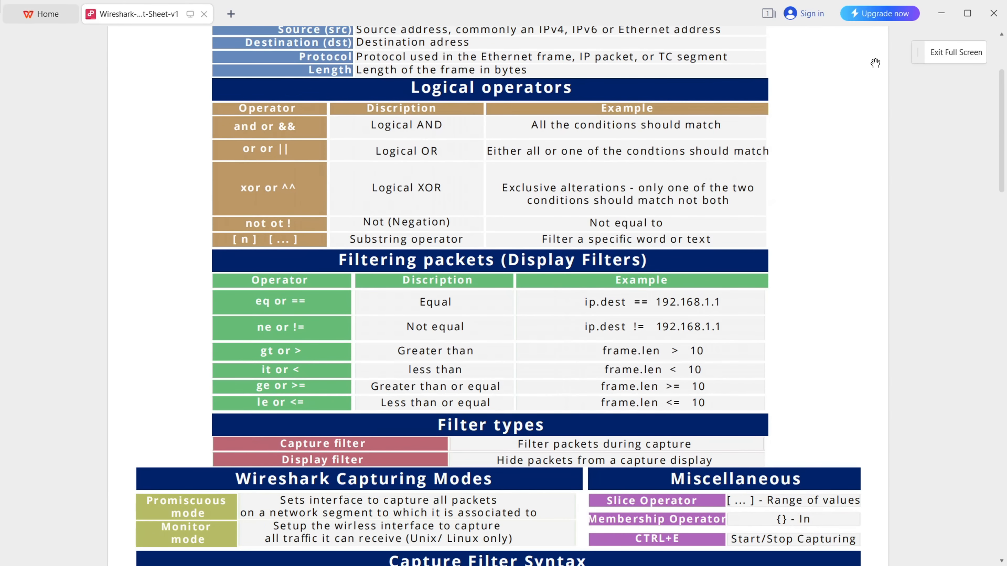
scroll(876, 63, "down", 5)
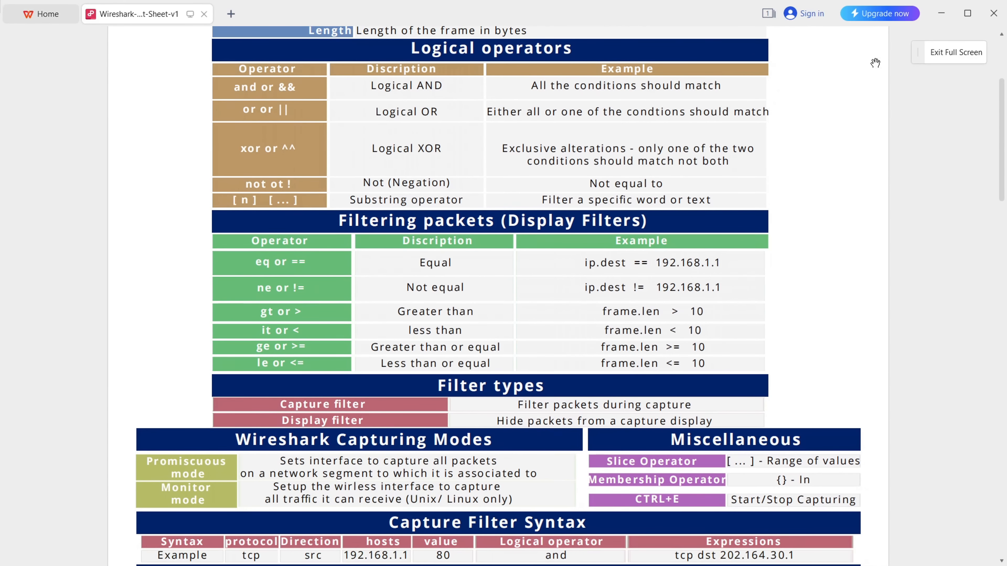
scroll(875, 63, "down", 5)
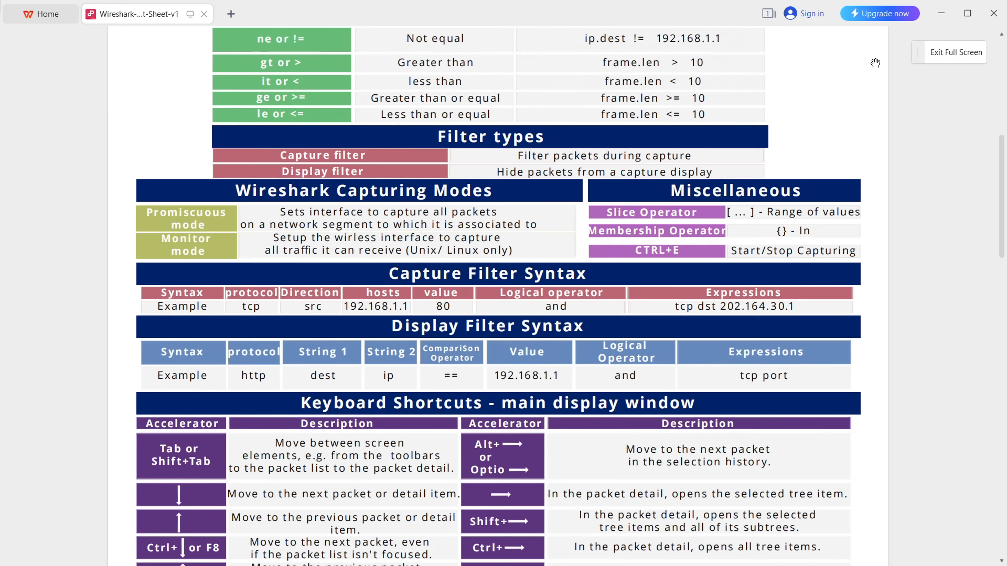
scroll(876, 63, "down", 3)
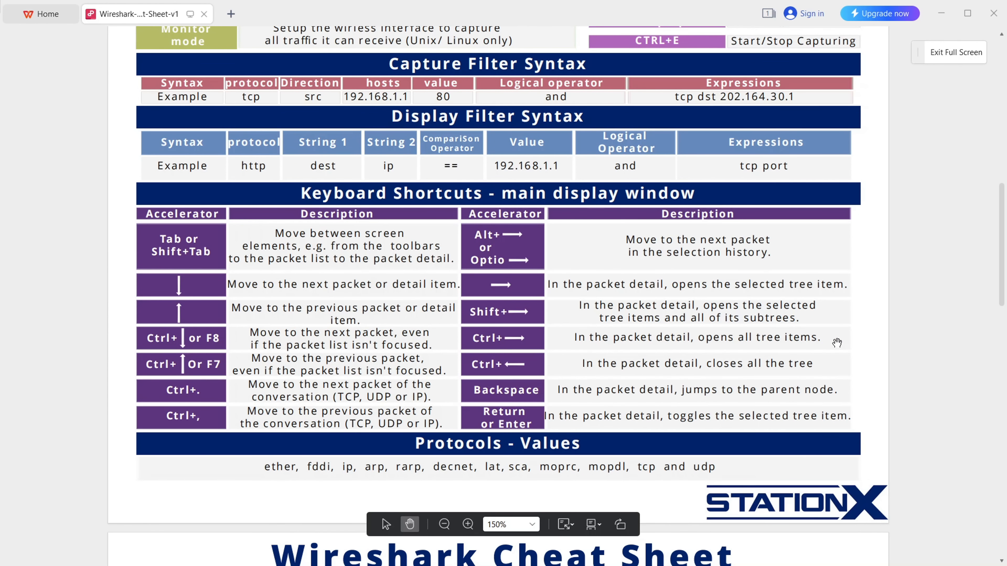
scroll(912, 283, "down", 12)
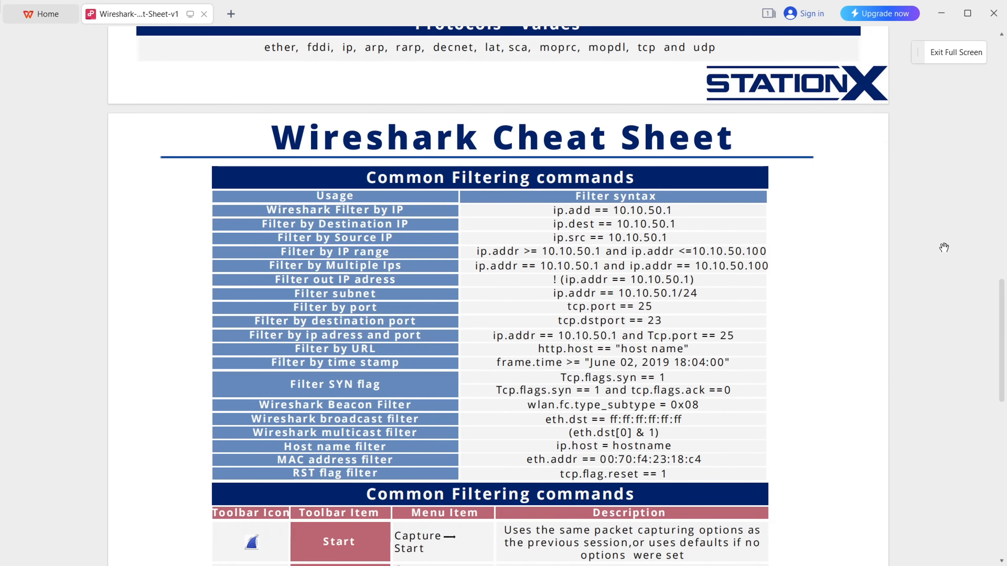
scroll(943, 248, "down", 2)
scroll(944, 247, "up", 11)
scroll(943, 248, "up", 20)
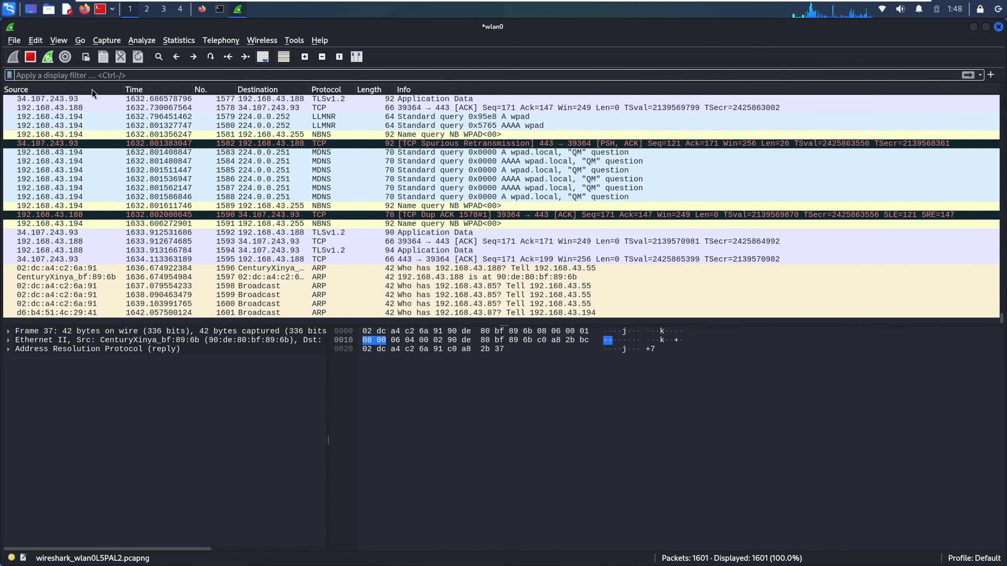
Apply the tcp display filter
left_click(75, 74)
type("tcp")
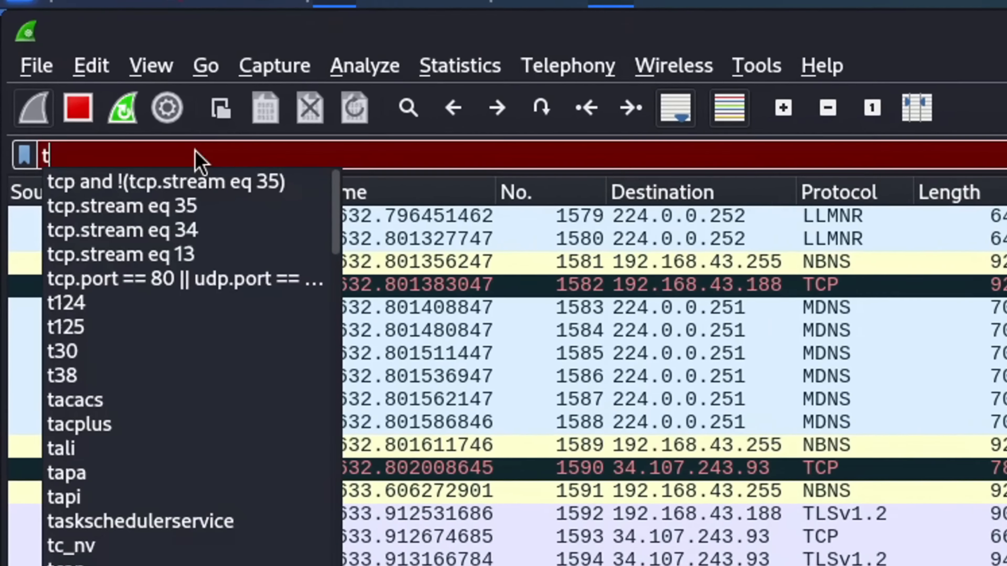
key("Return")
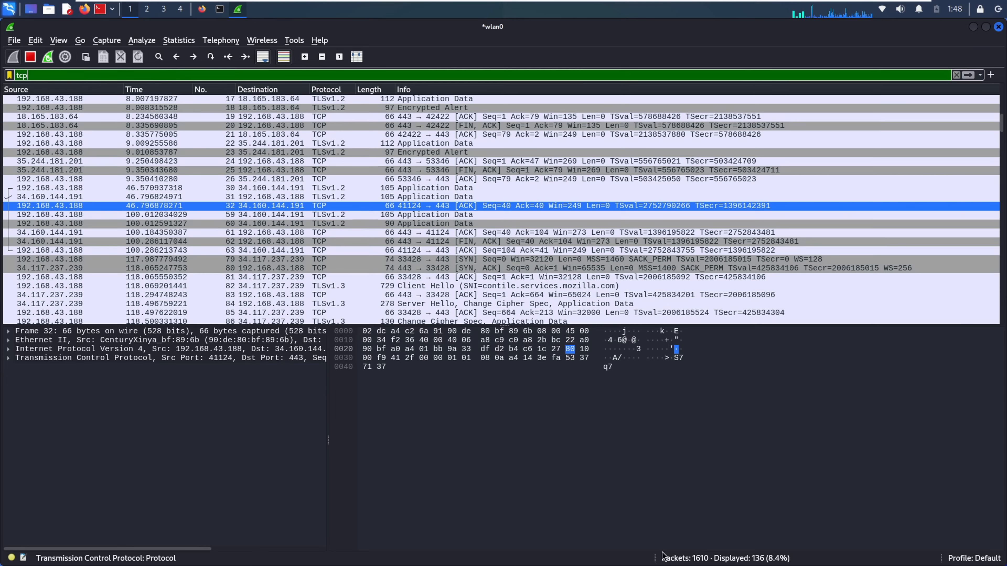
Replace the filter with udp and inspect DHCP ACK frame 69
double_click(21, 74)
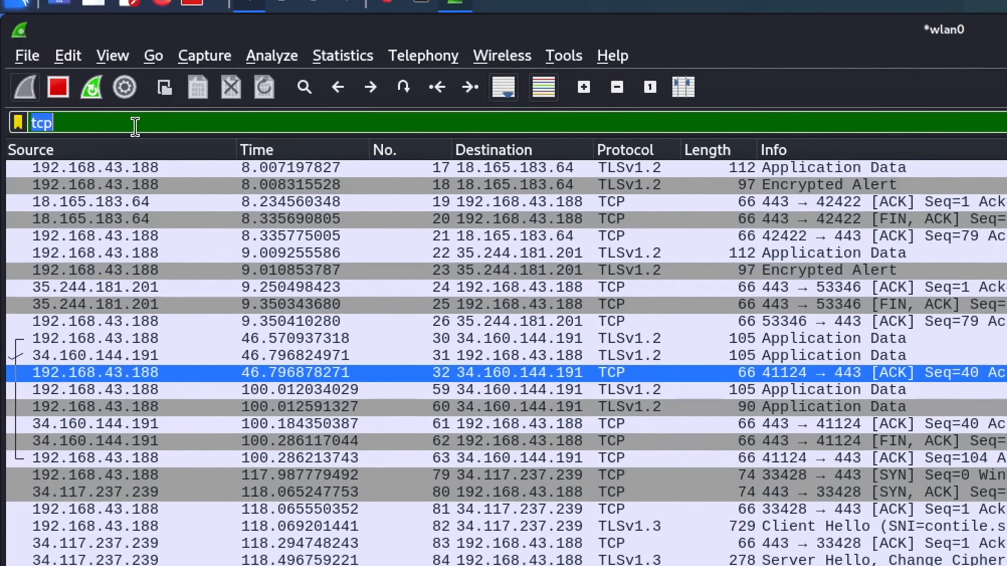
type("u")
type("dp")
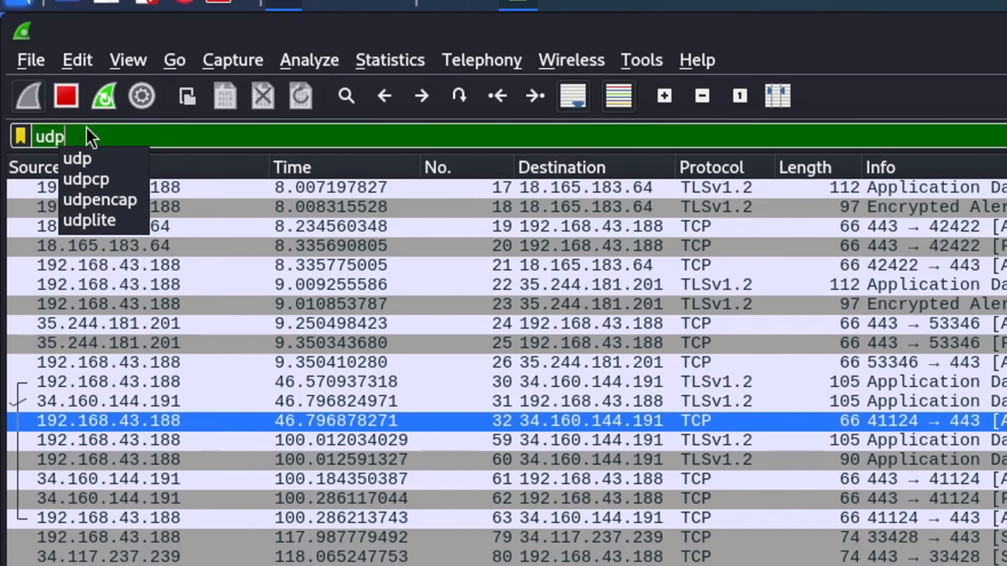
key("Return")
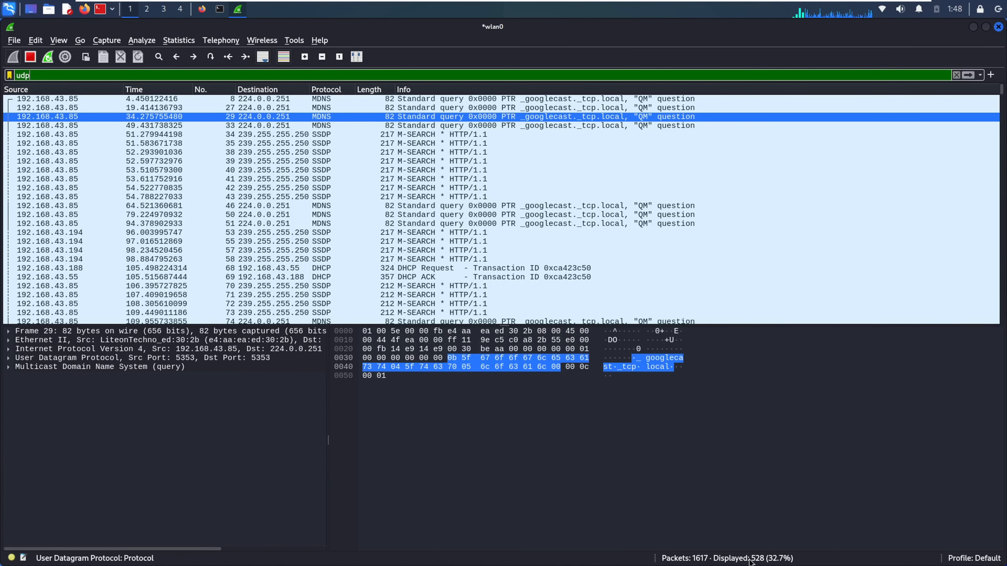
left_click(456, 278)
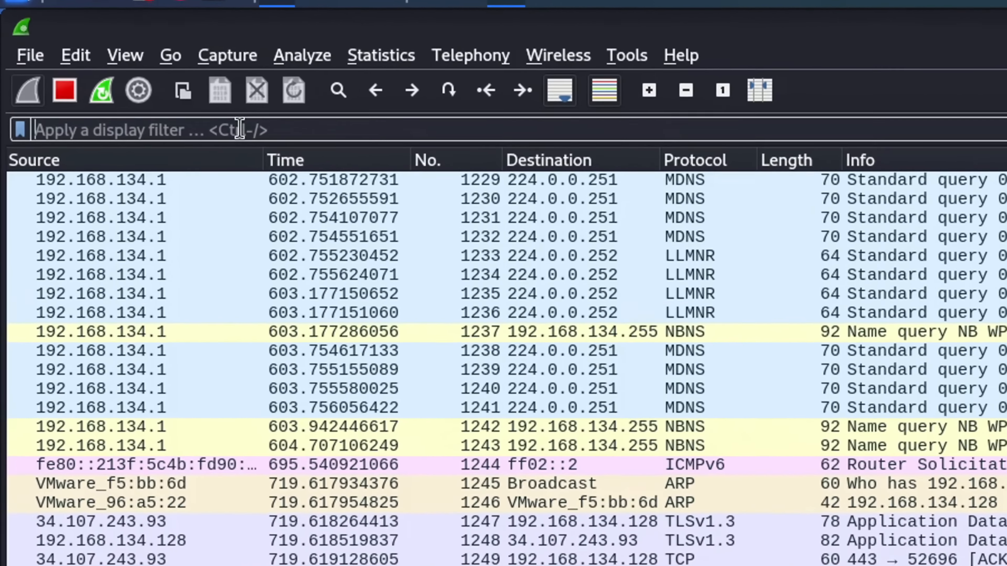
Apply the http filter and expand the HTTP headers of the 200 OK packet 121
type("http")
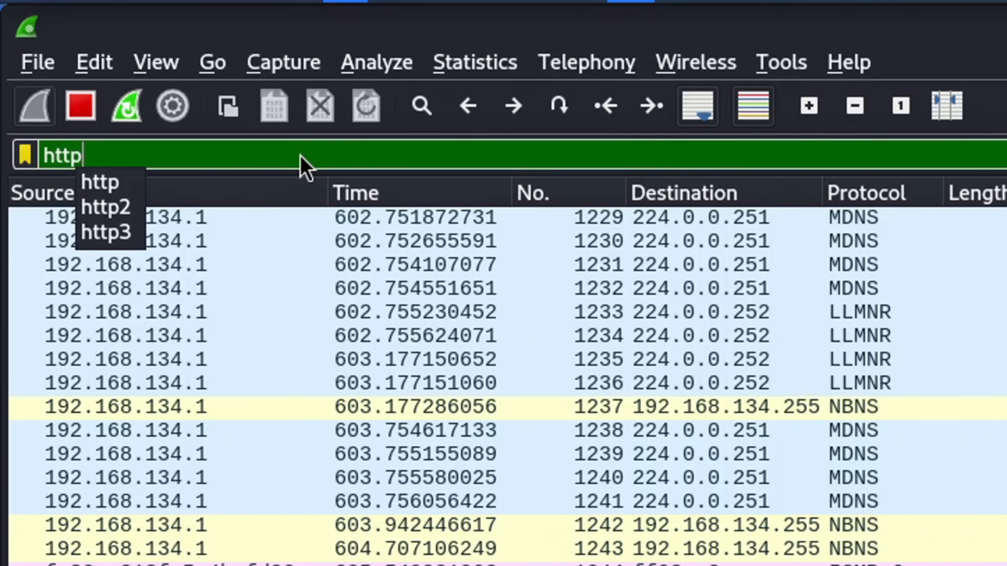
key("Return")
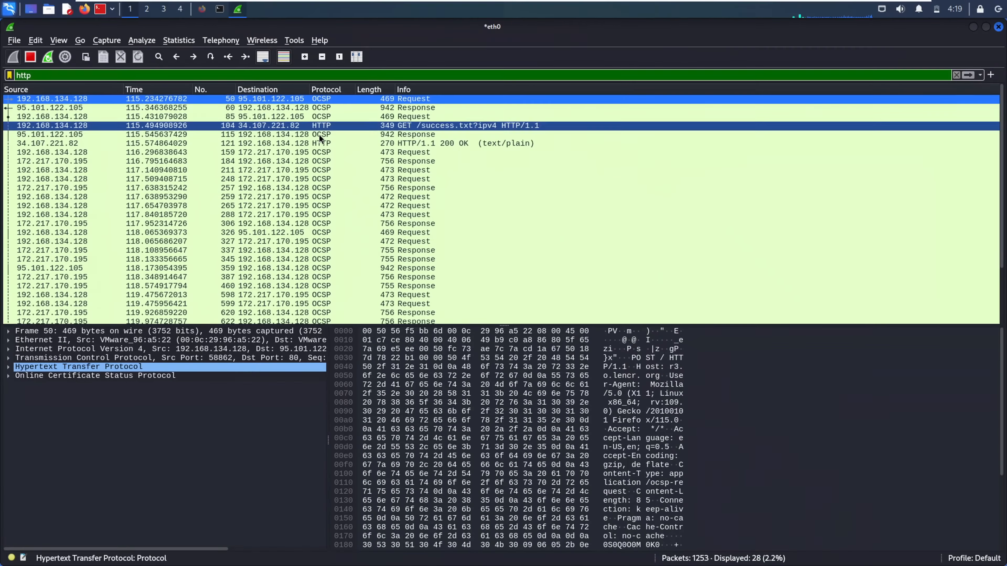
left_click(321, 142)
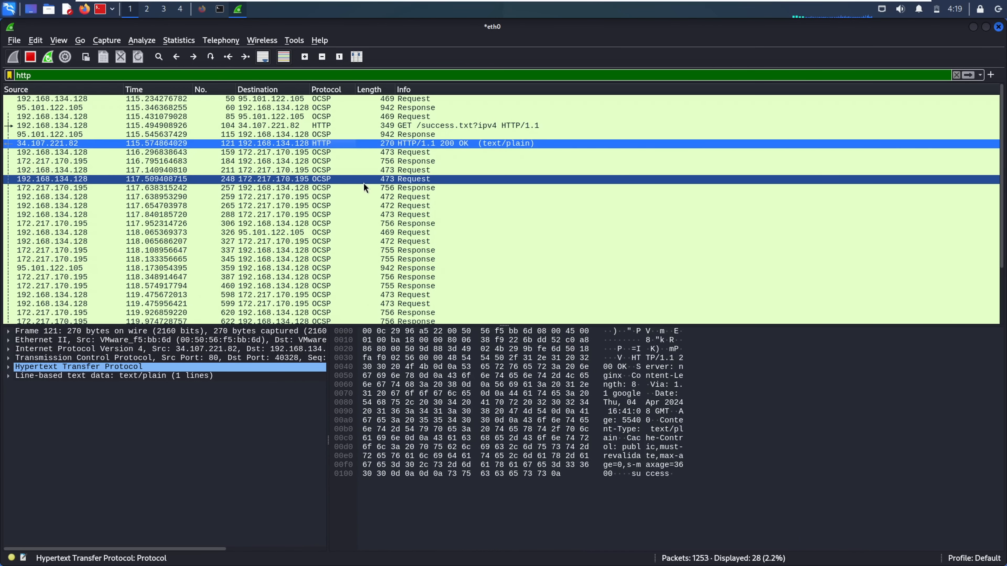
left_click(11, 368)
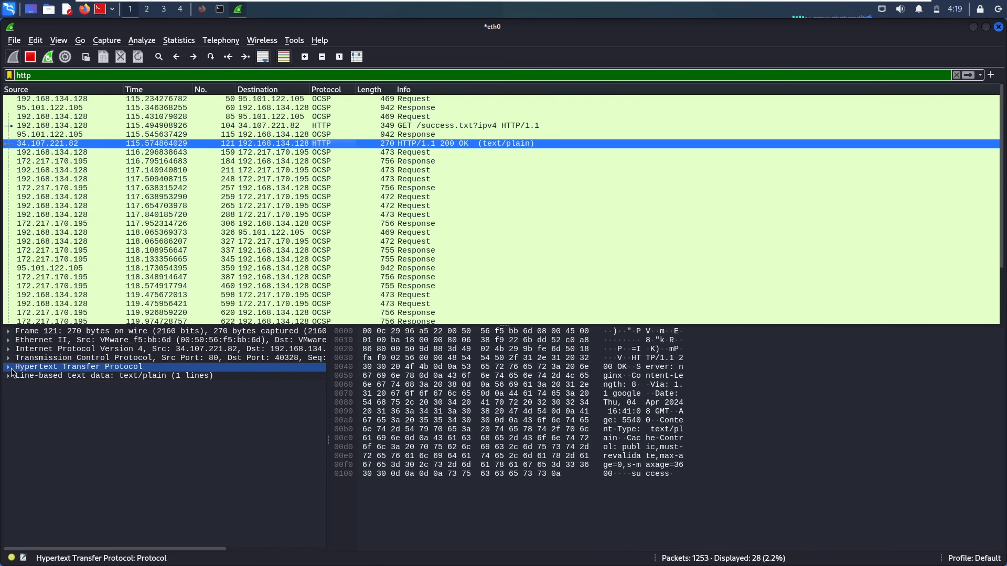
left_click(8, 368)
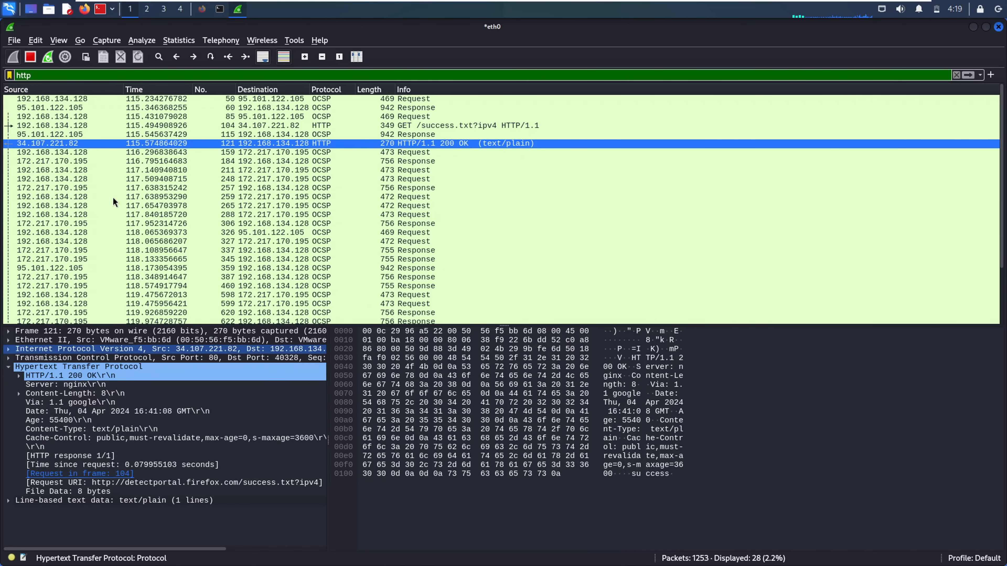
Expand the TCP layer details of OCSP response packet 60
left_click(42, 107)
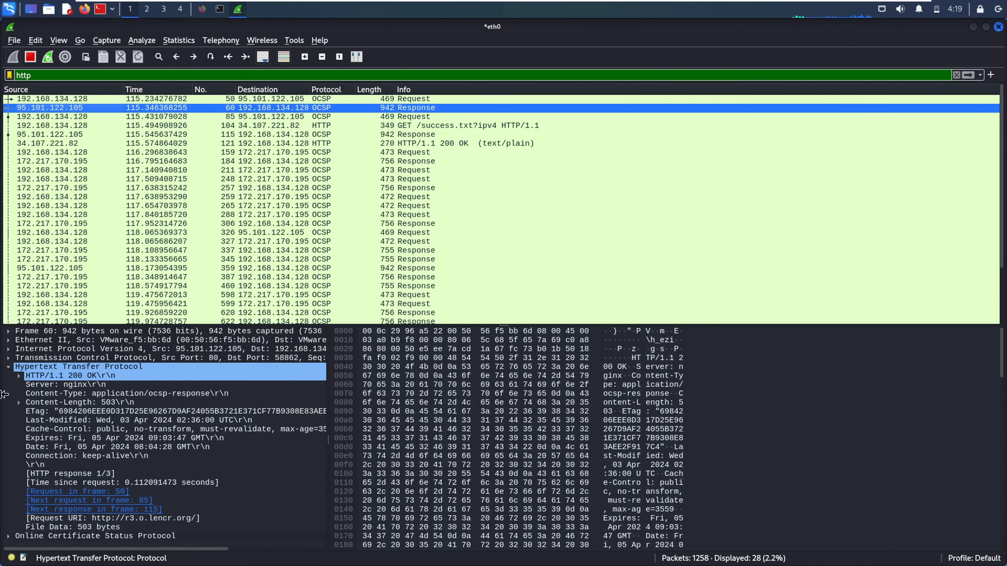
left_click(28, 359)
left_click(7, 358)
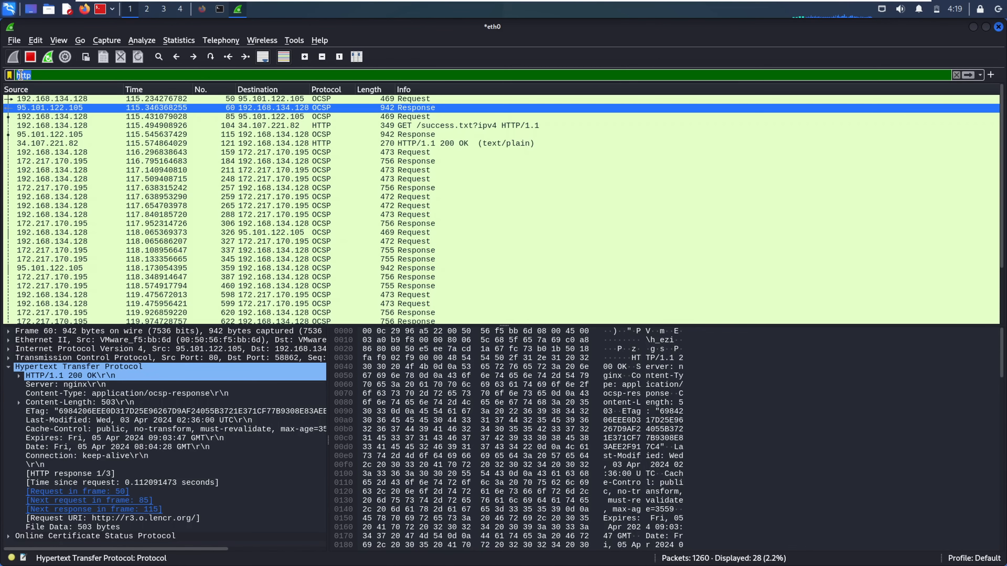
Clear the http filter and sort the packets by Source address
left_click(19, 75)
key("ctrl+a")
key("BackSpace")
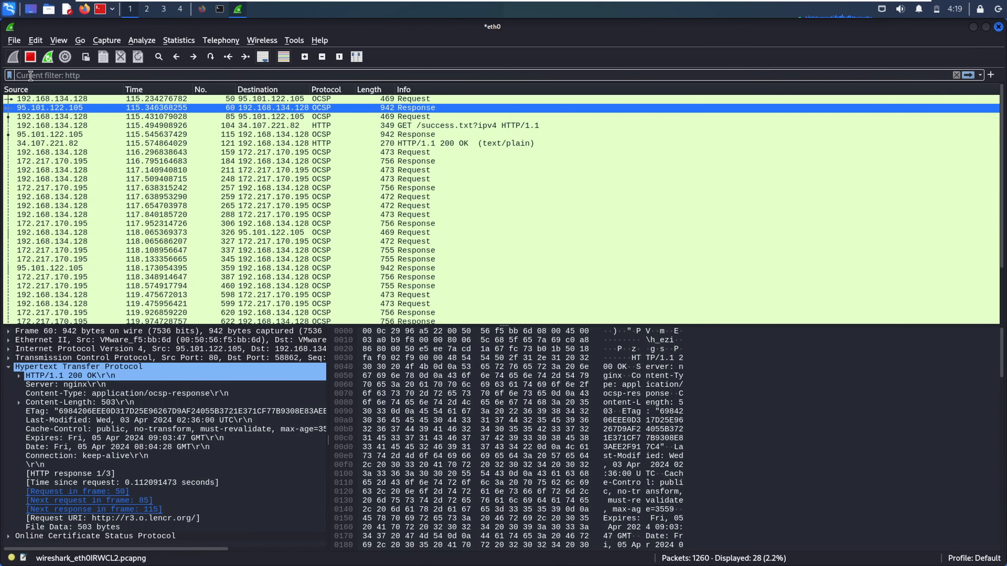
left_click(56, 89)
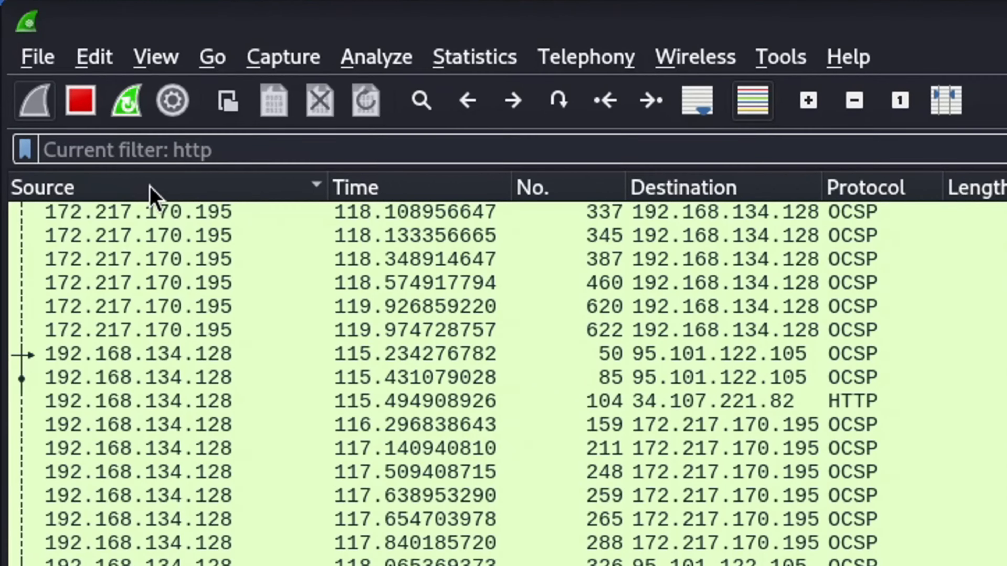
Filter on ip.addr==192.168.134.1 via autocomplete, then clear the filter
type("ip.add")
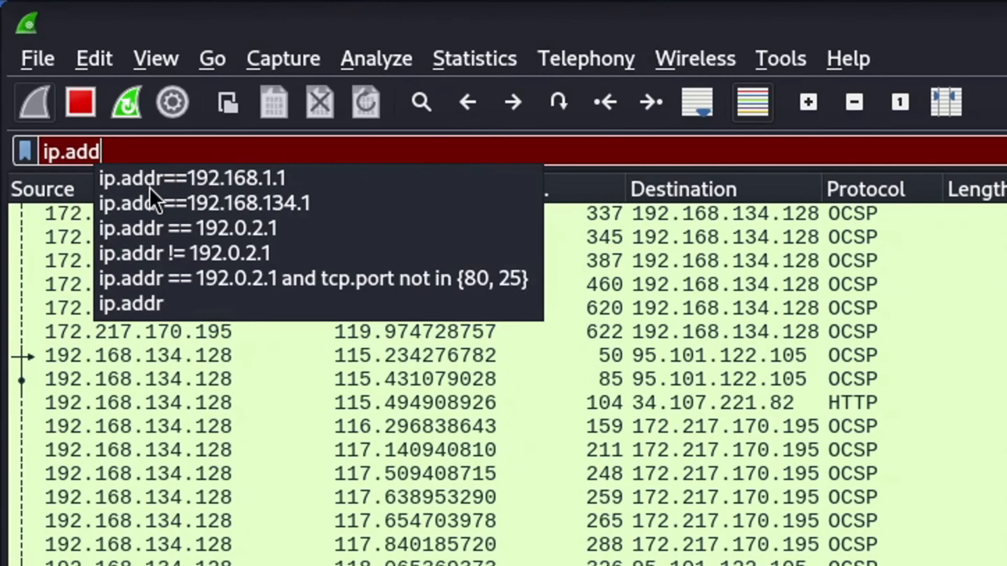
left_click(224, 178)
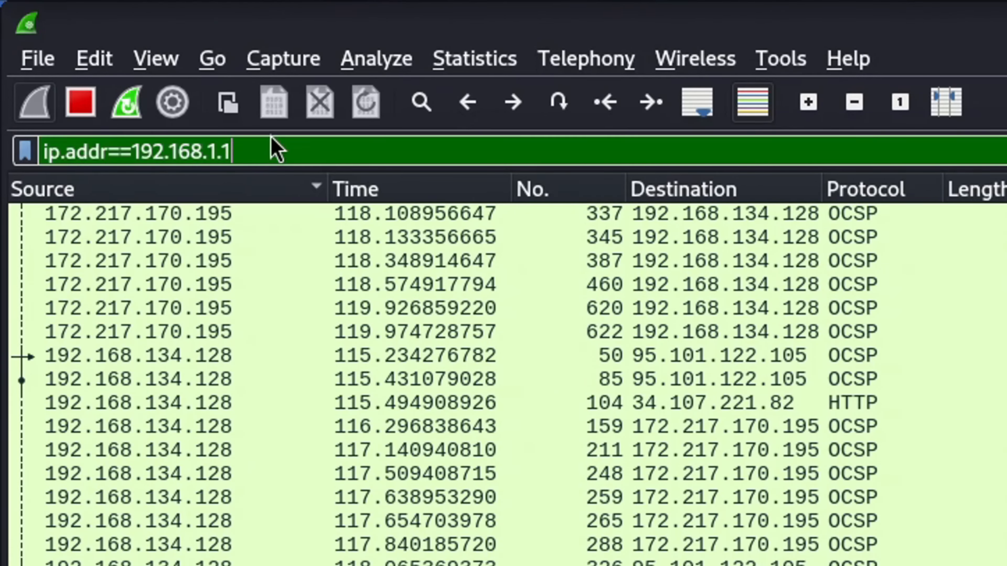
key("Return")
key("BackSpace")
key("BackSpace")
key("BackSpace")
key("BackSpace")
key("BackSpace")
key("BackSpace")
key("BackSpace")
key("BackSpace")
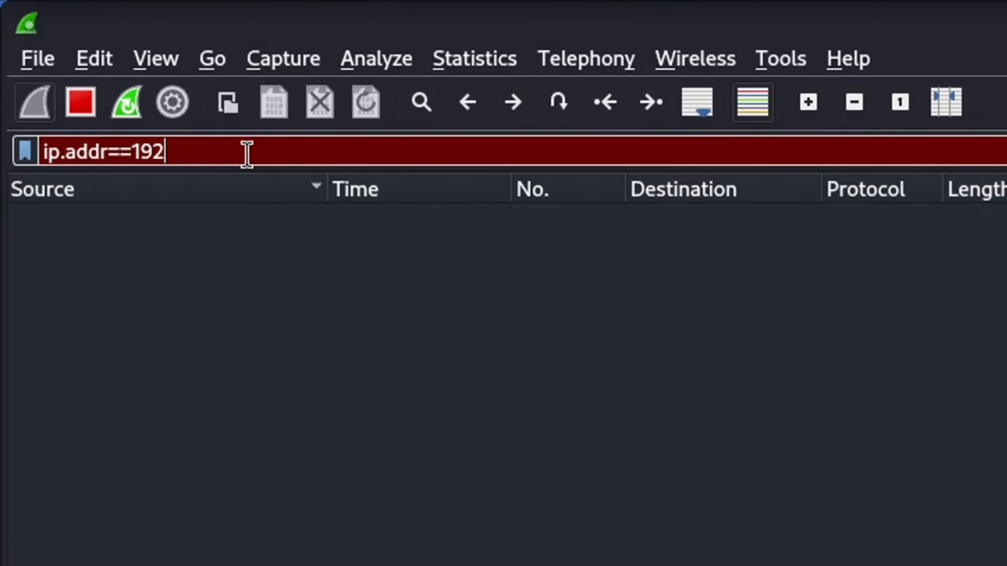
key("BackSpace")
key("BackSpace")
key("BackSpace")
key("BackSpace")
key("BackSpace")
key("Escape")
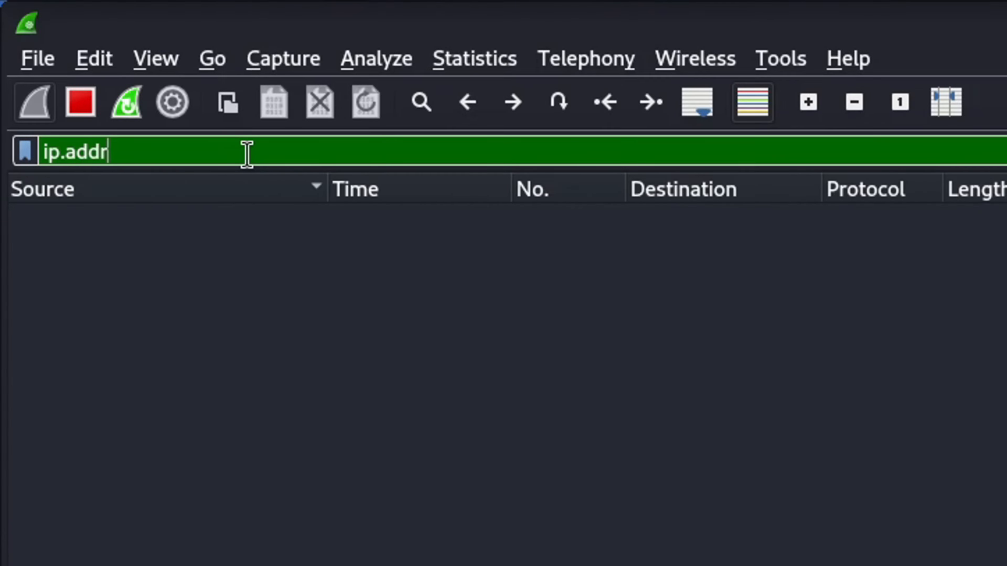
key("BackSpace")
key("Down")
key("Down")
key("Return")
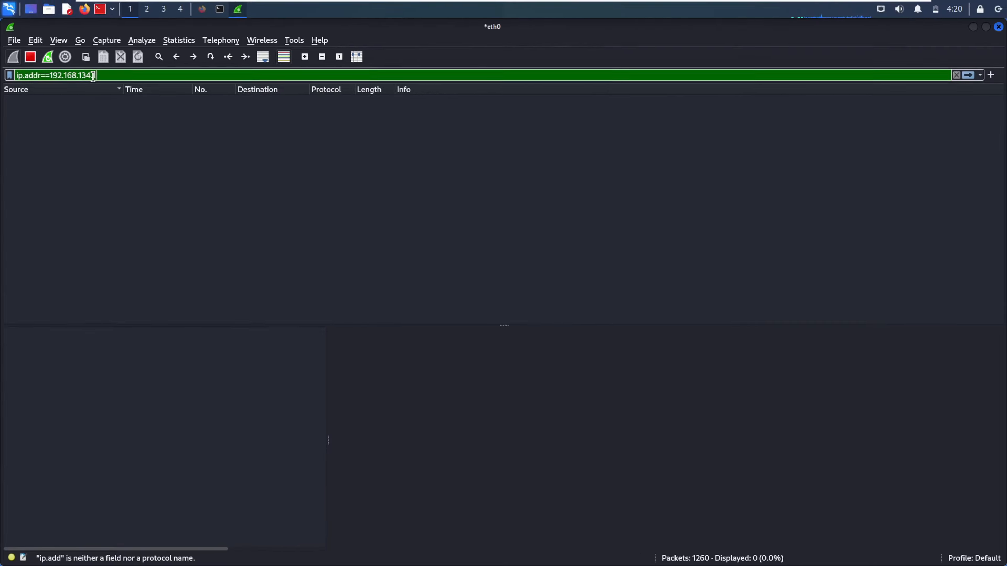
key("Return")
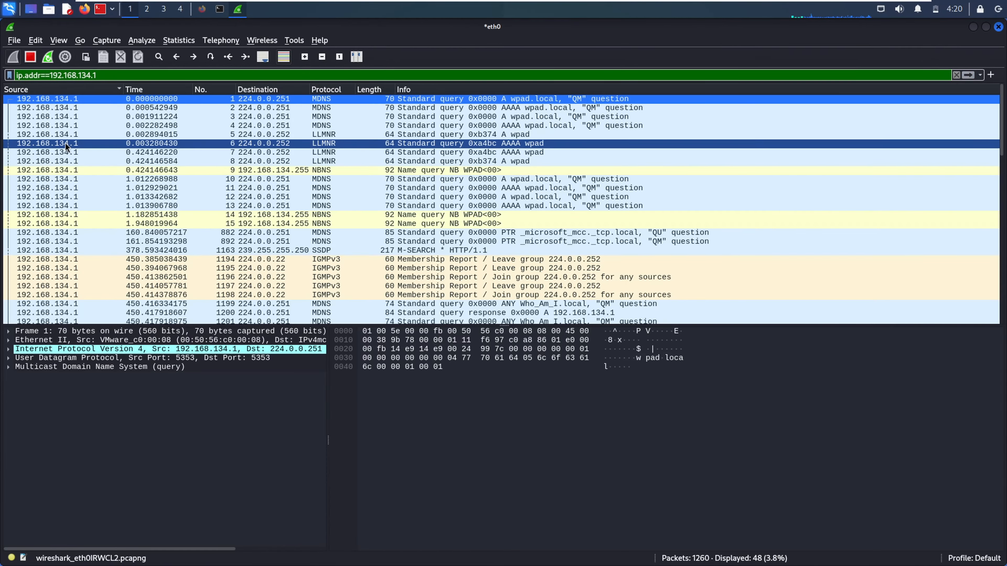
left_click(956, 75)
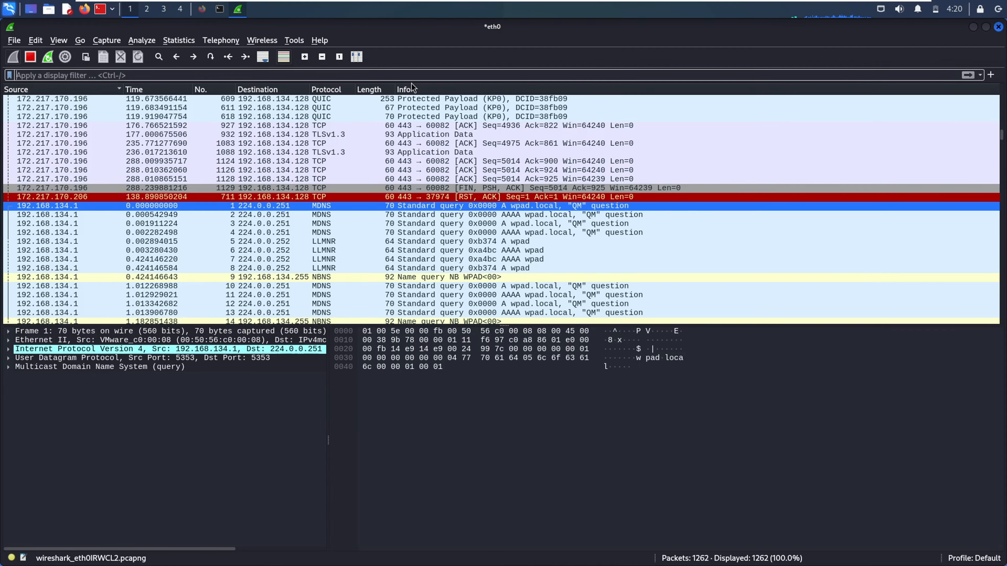
type("e")
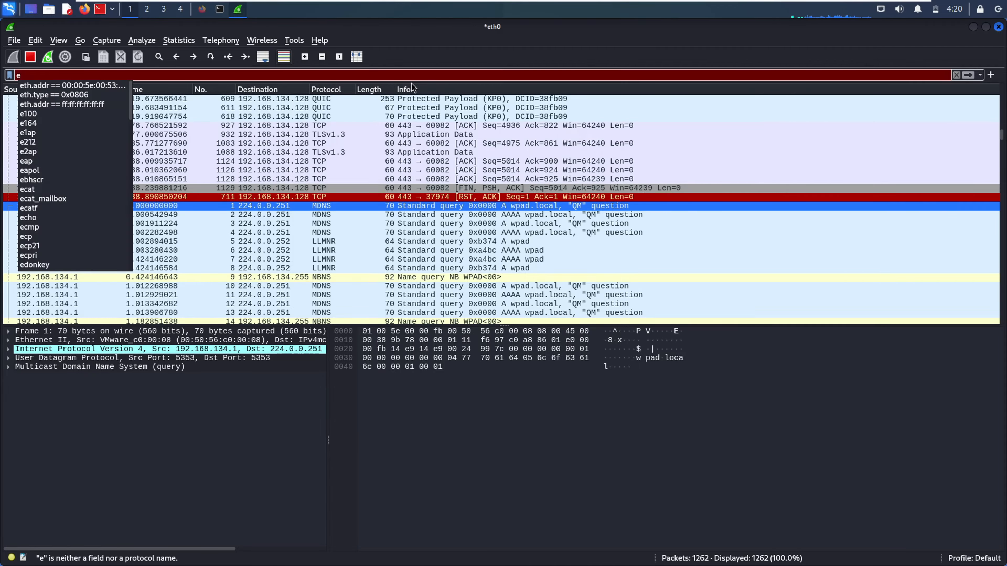
type("th")
key("Down")
key("Return")
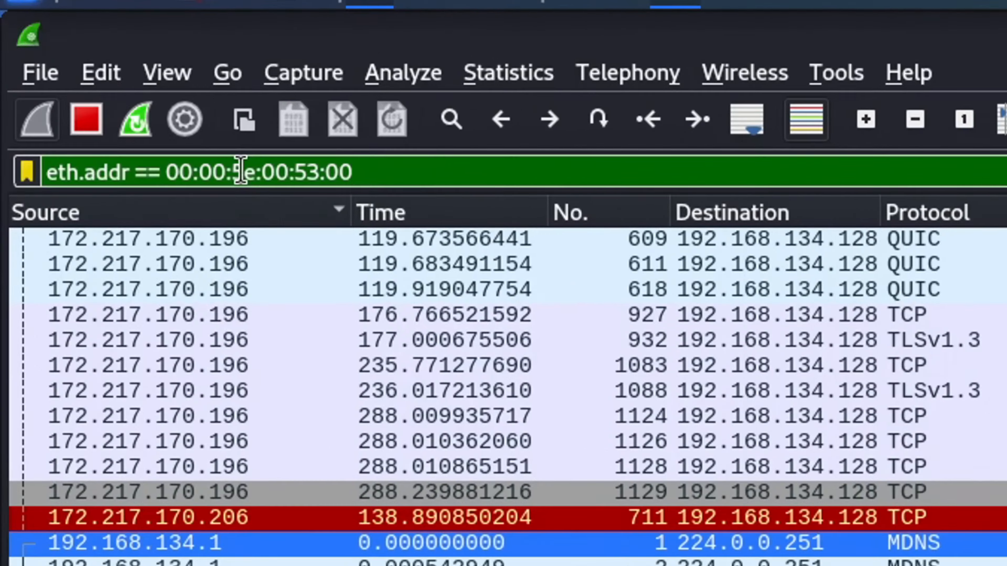
key("Return")
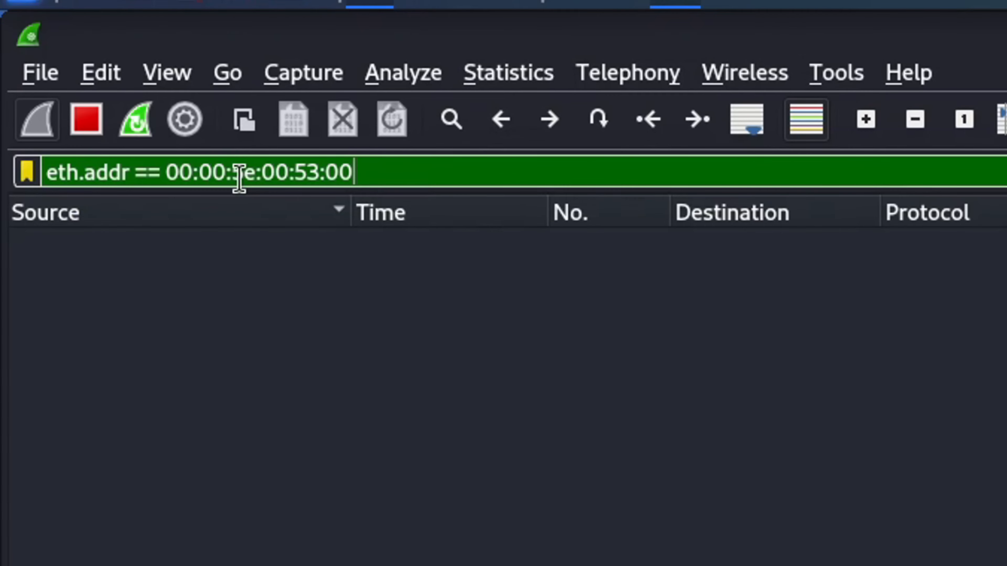
key("BackSpace")
key("BackSpace")
key("BackSpace")
key("BackSpace")
key("BackSpace")
key("BackSpace")
key("BackSpace")
key("BackSpace")
key("BackSpace")
key("BackSpace")
key("BackSpace")
key("BackSpace")
key("BackSpace")
key("BackSpace")
key("BackSpace")
key("BackSpace")
key("BackSpace")
key("BackSpace")
key("BackSpace")
key("BackSpace")
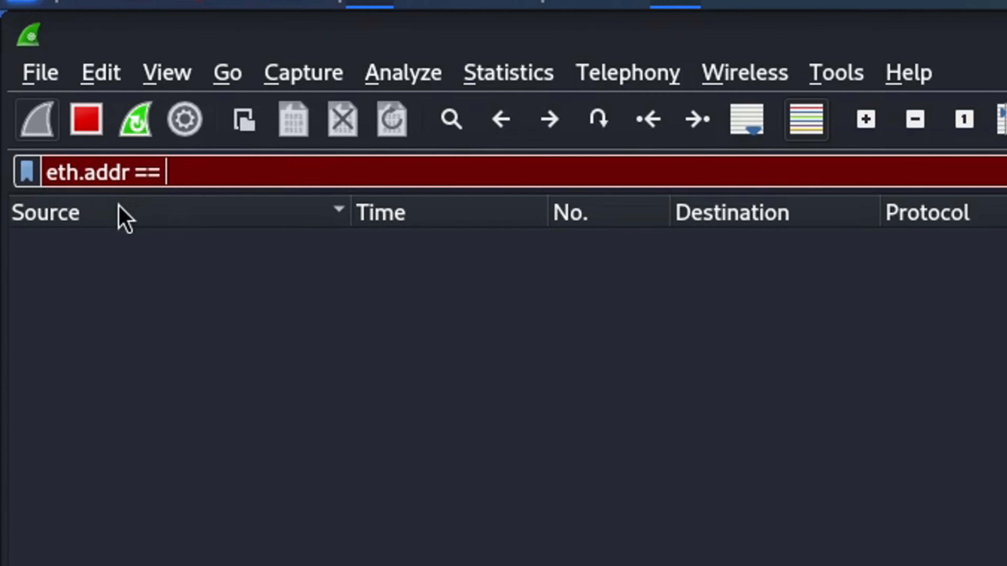
key("BackSpace")
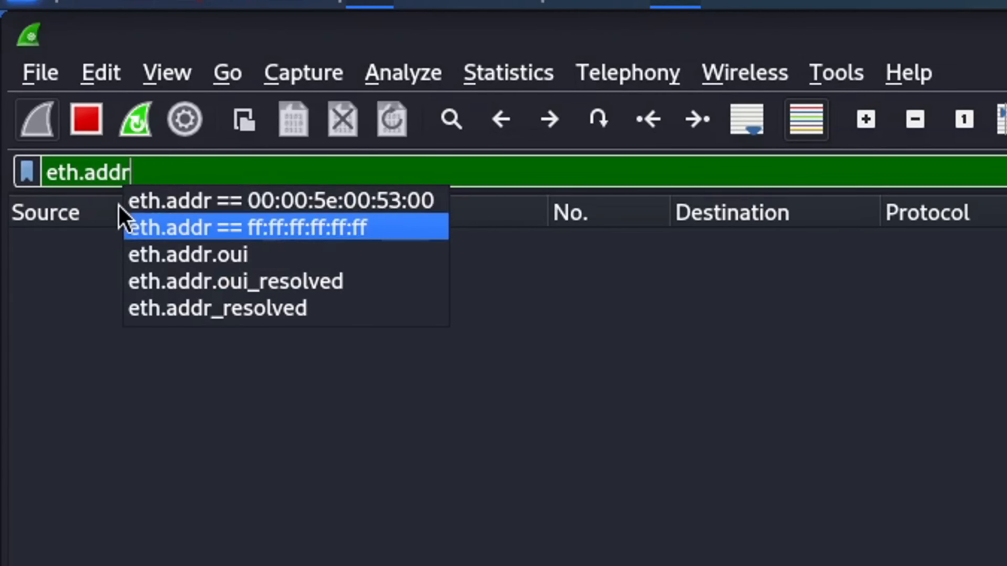
left_click(126, 226)
key("Return")
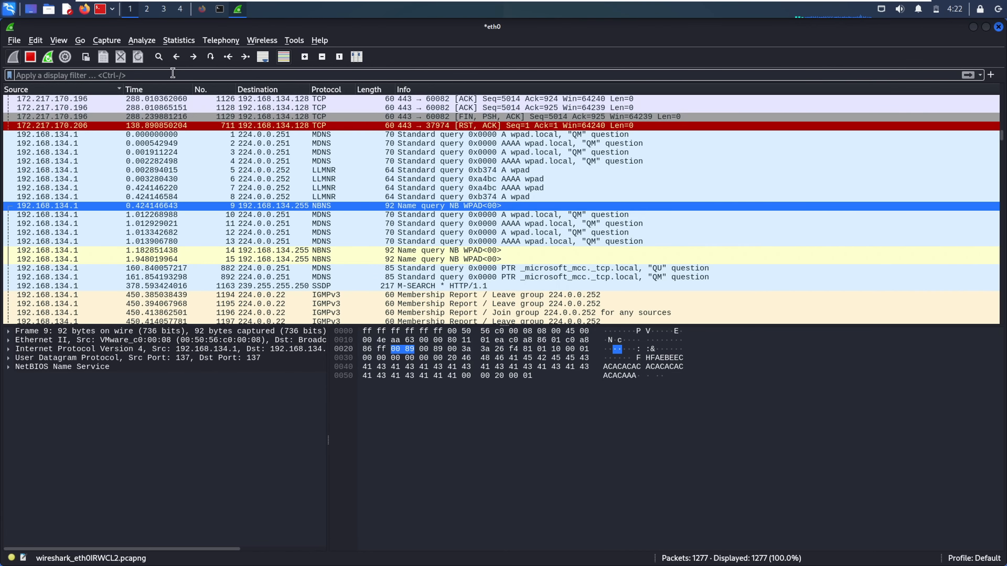
Apply the tcp.port==80 filter and inspect several port 80 packets, including packet 50's HTTP request
type("http")
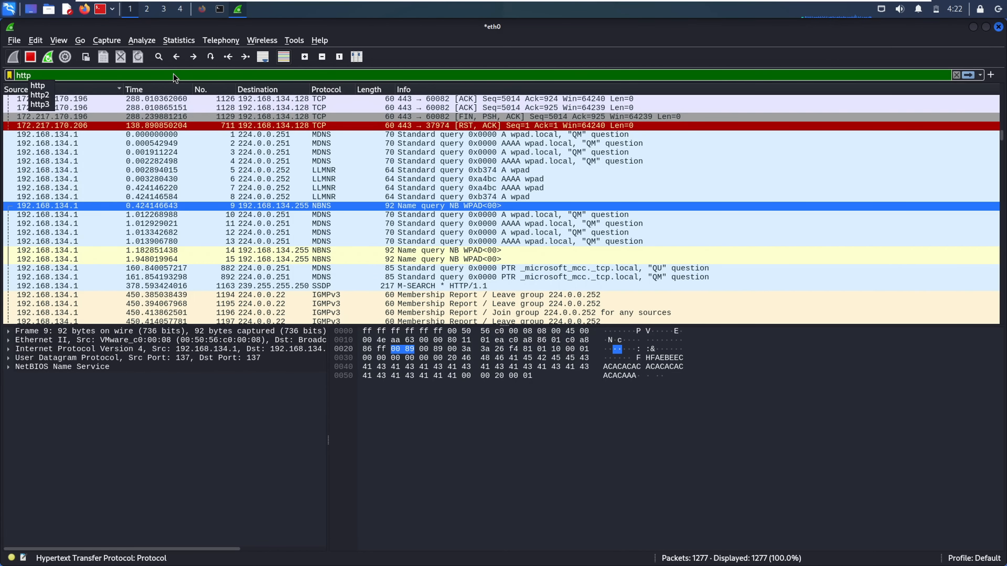
key("BackSpace")
key("BackSpace")
key("BackSpace")
key("BackSpace")
type("tcp.")
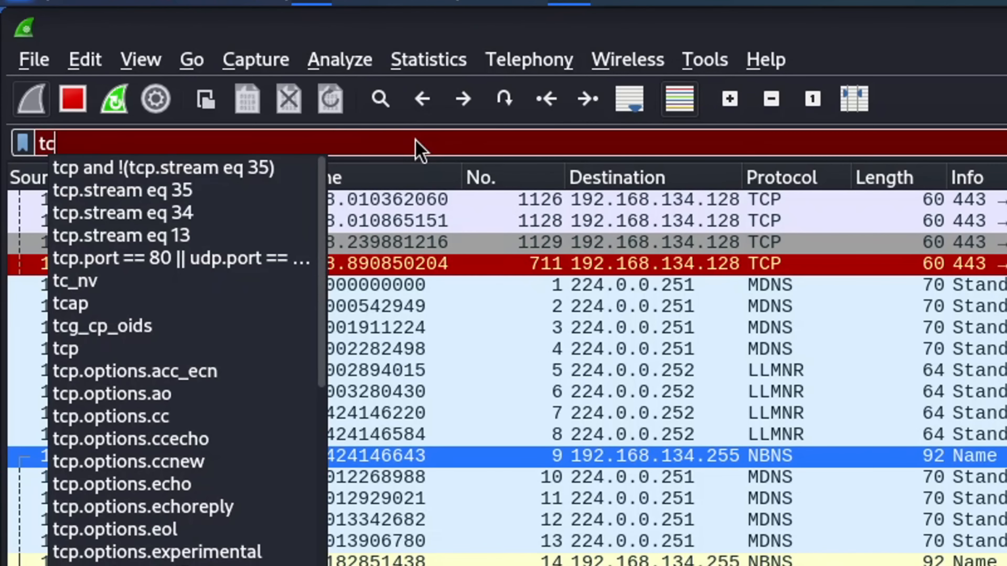
type("port=")
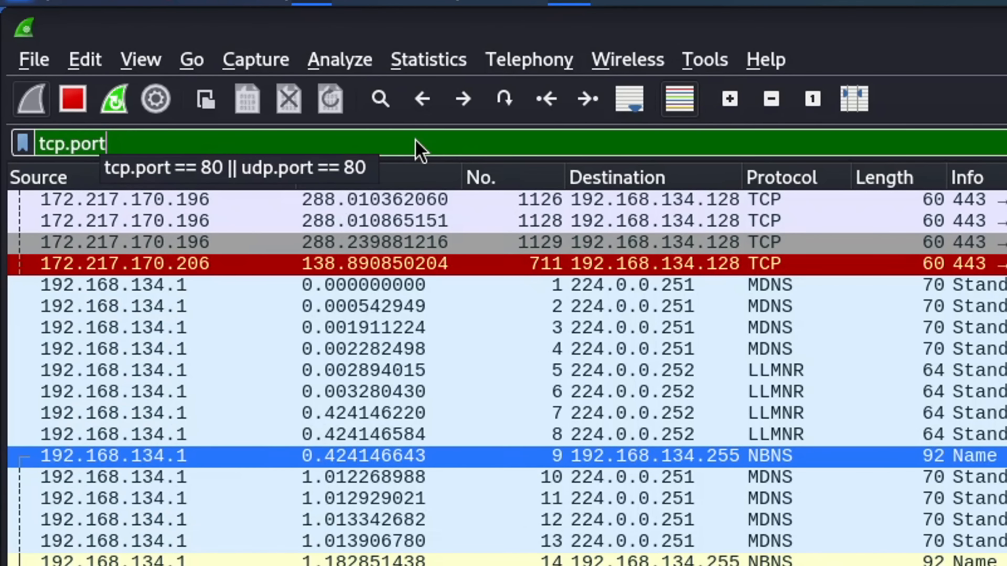
type("=80")
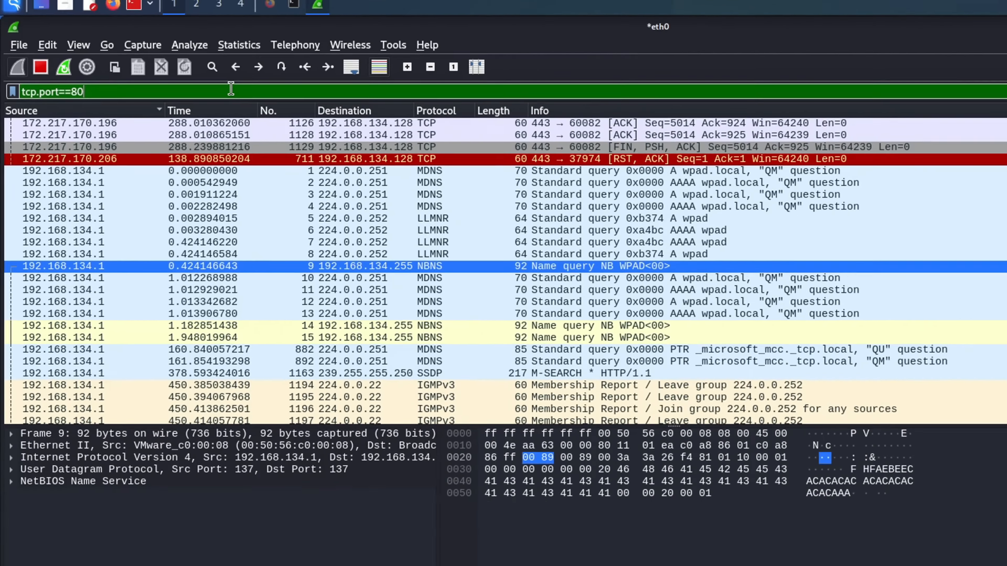
key("Return")
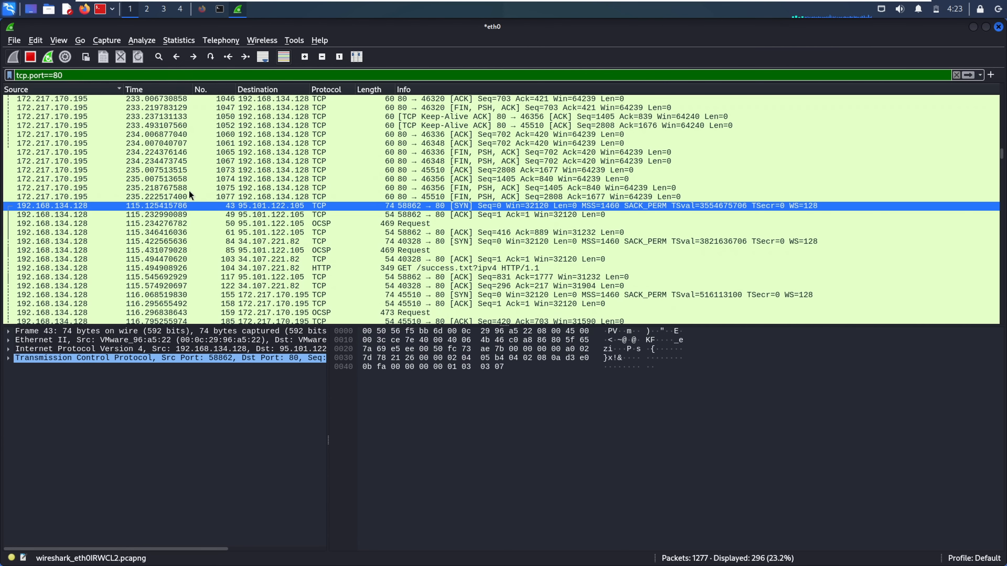
left_click(224, 224)
left_click(324, 134)
left_click(325, 233)
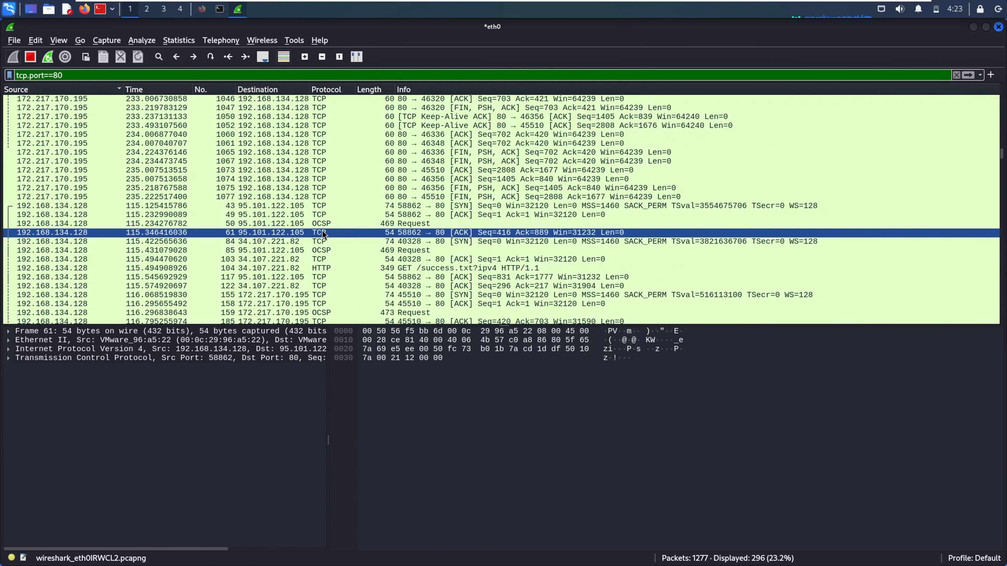
left_click(322, 225)
Replace the filter with udp.port==53 to list DNS traffic
key("BackSpace")
key("BackSpace")
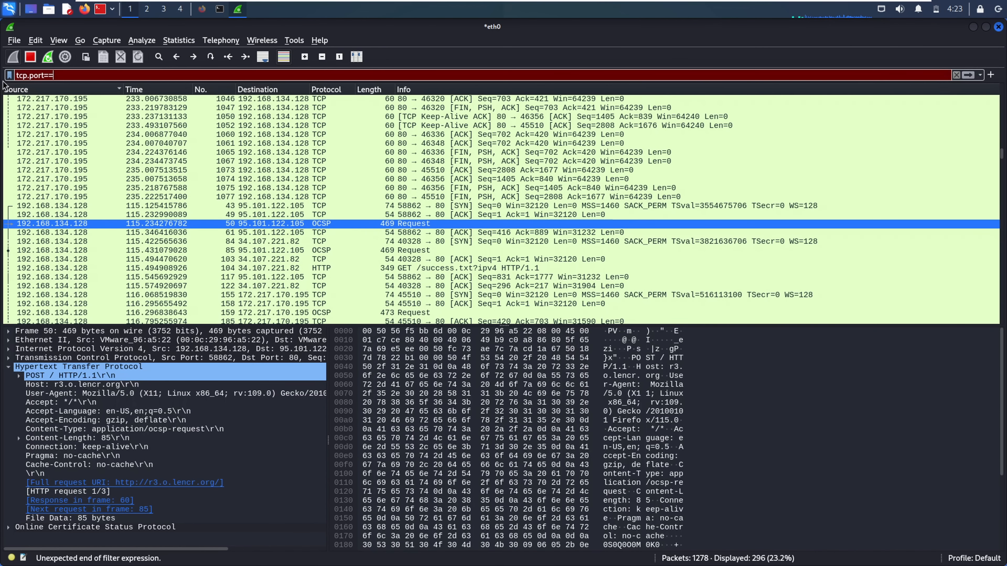
key("BackSpace")
key("BackSpace")
key("BackSpace")
key("BackSpace")
key("BackSpace")
key("BackSpace")
key("BackSpace")
key("BackSpace")
key("BackSpace")
key("BackSpace")
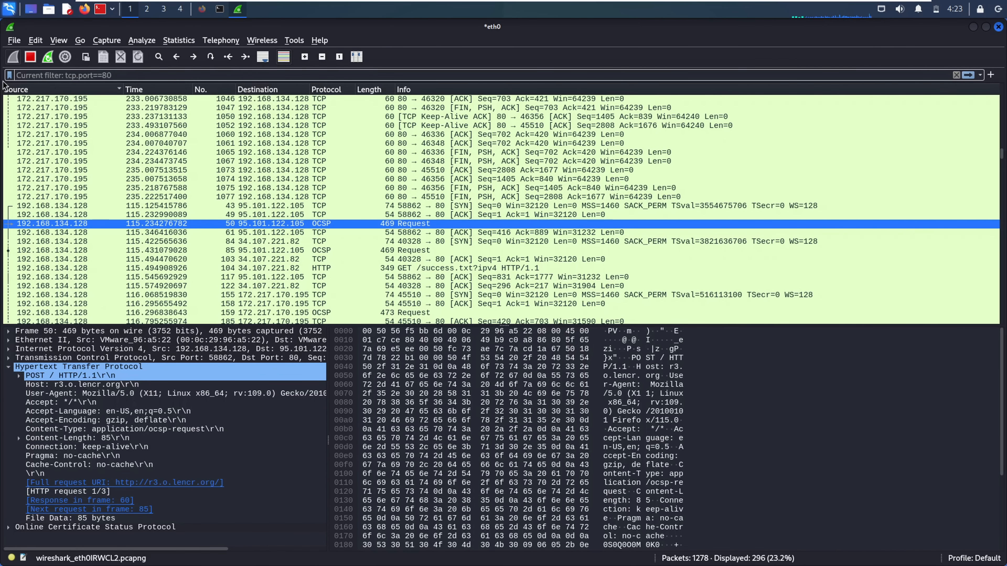
type("ud")
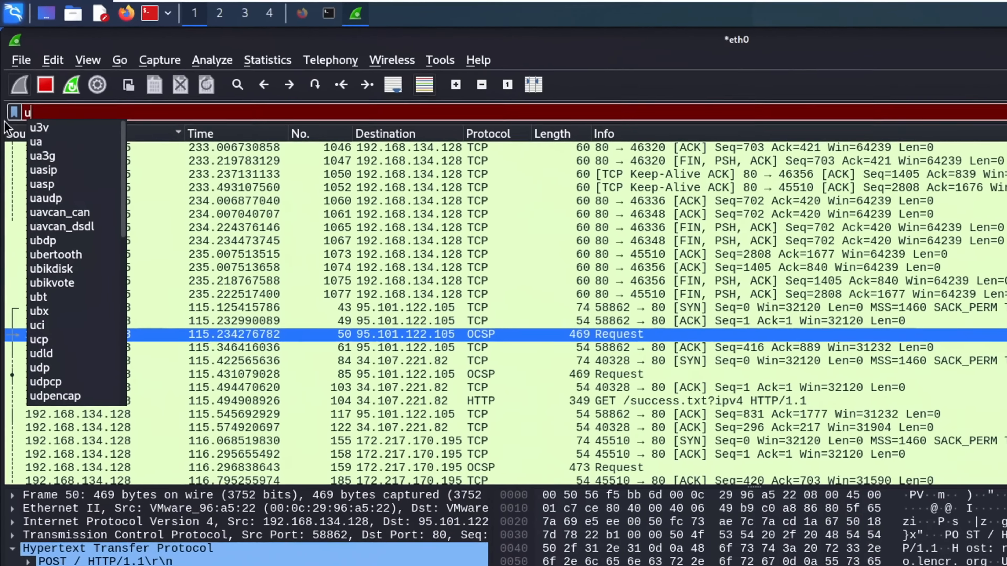
type("p.port")
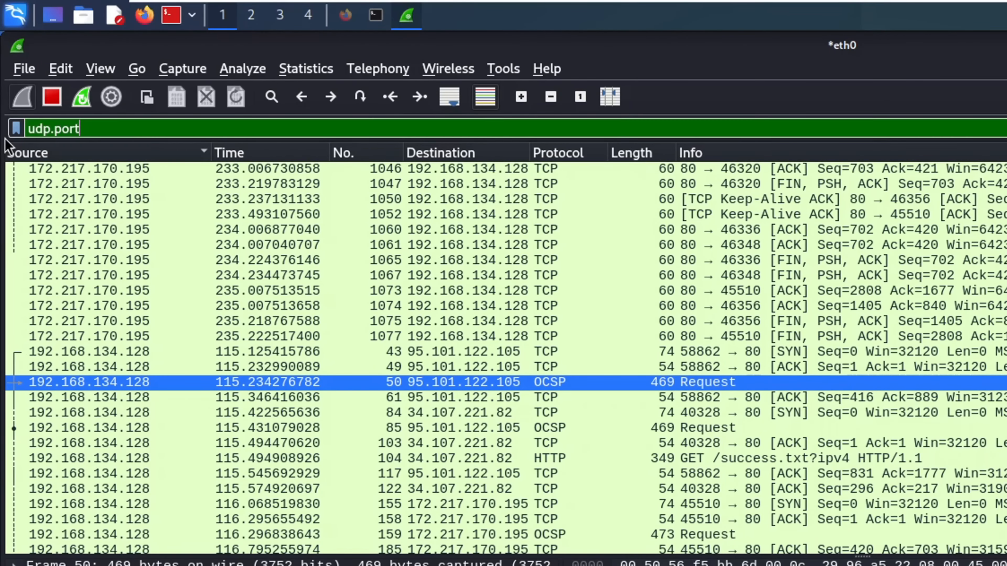
type("==5")
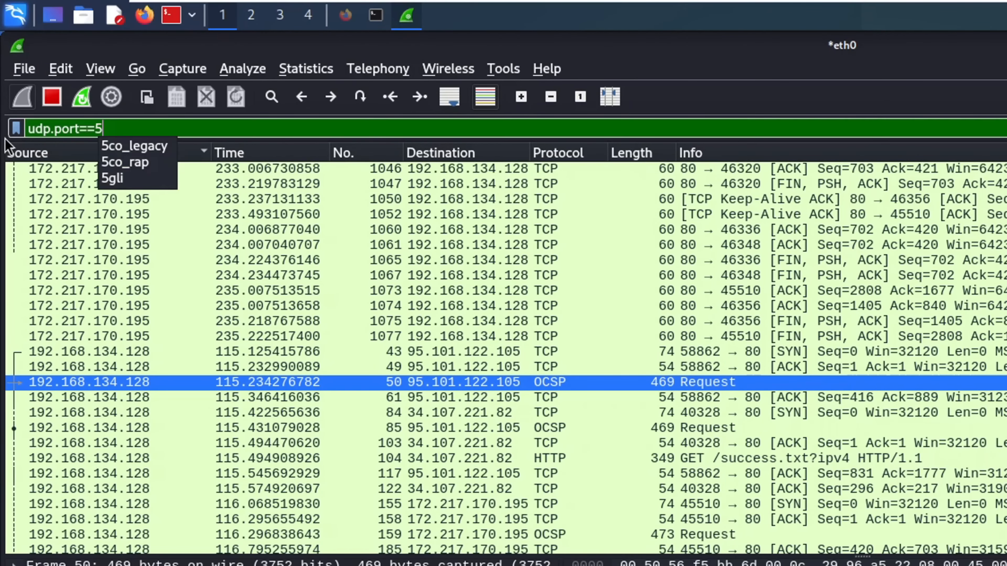
type("3")
key("Return")
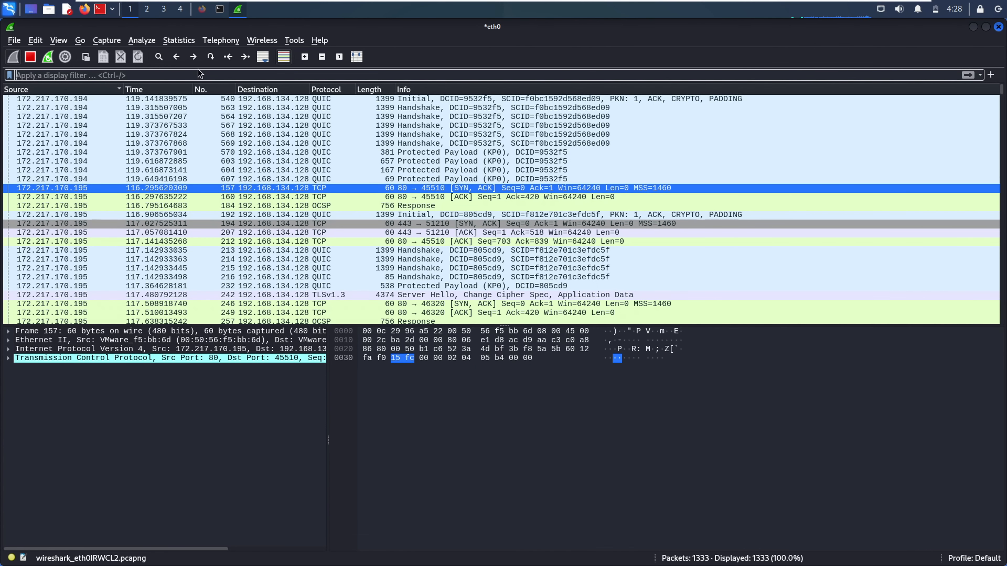
Try the and, or and not keywords in the display filter bar, erasing each one
type("and")
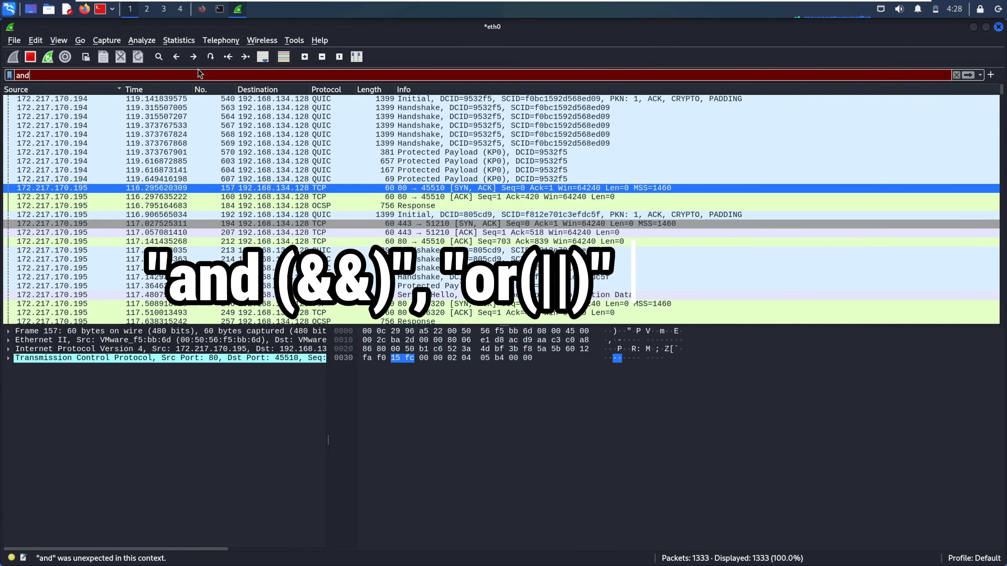
key("BackSpace")
key("BackSpace")
key("BackSpace")
type("or")
key("BackSpace")
key("BackSpace")
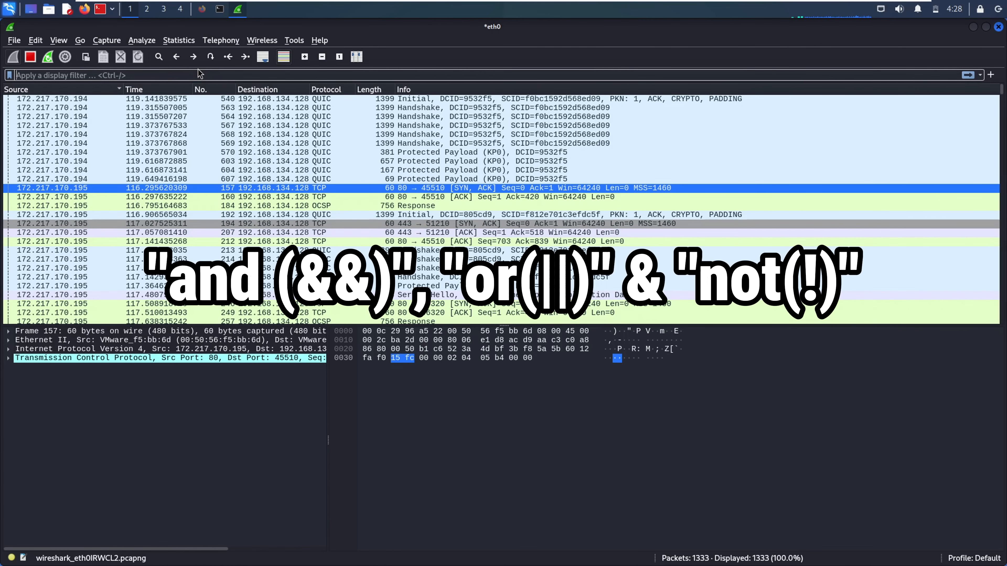
type("not")
key("BackSpace")
key("BackSpace")
key("BackSpace")
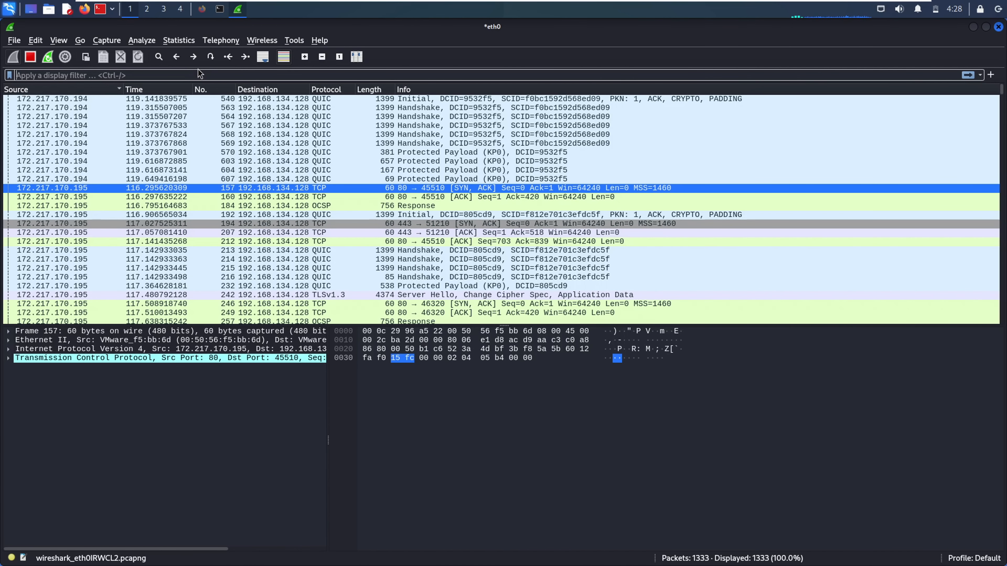
Insert the earlier tcp.port==80 and ip.addr filter from autocomplete and retype the address
type("tcp")
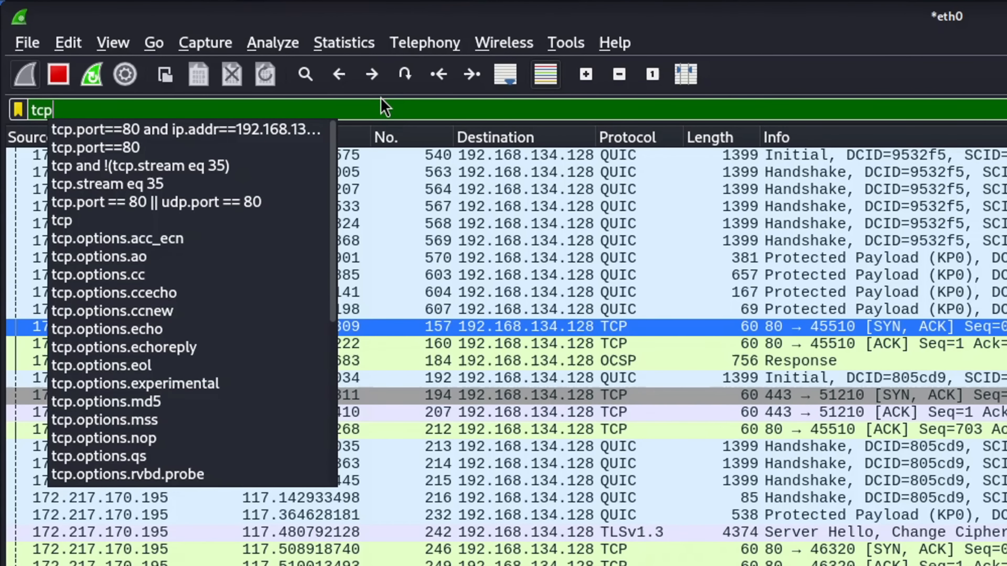
key("Down")
key("Return")
key("BackSpace")
key("BackSpace")
key("BackSpace")
key("BackSpace")
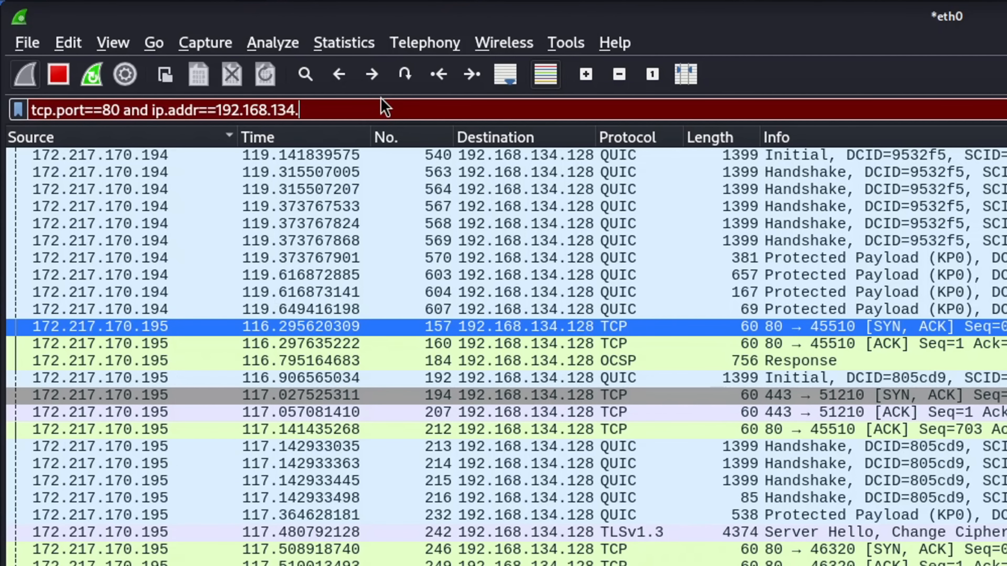
key("BackSpace")
key("BackSpace")
key("BackSpace")
key("BackSpace")
key("BackSpace")
key("BackSpace")
key("BackSpace")
key("BackSpace")
type("7")
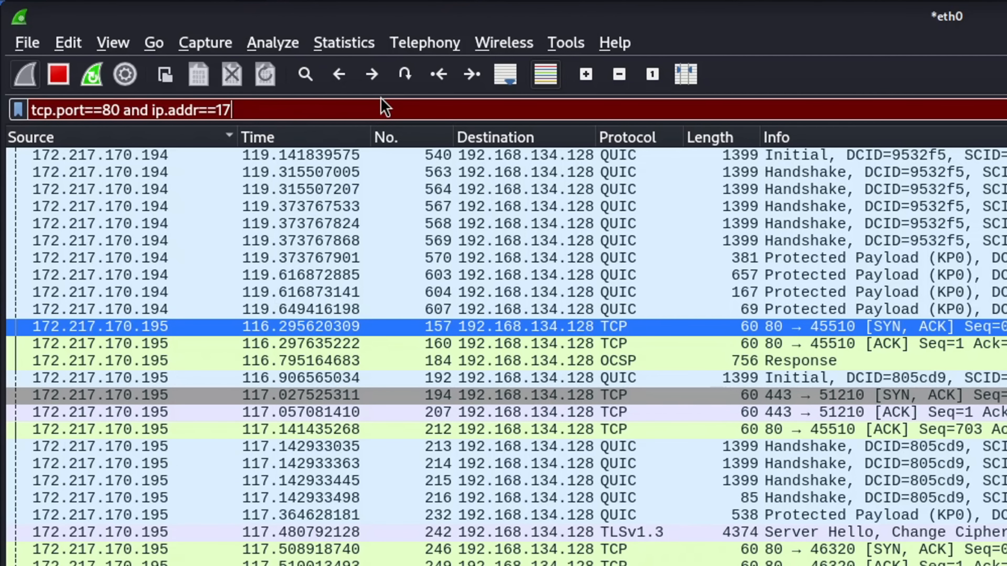
type("1")
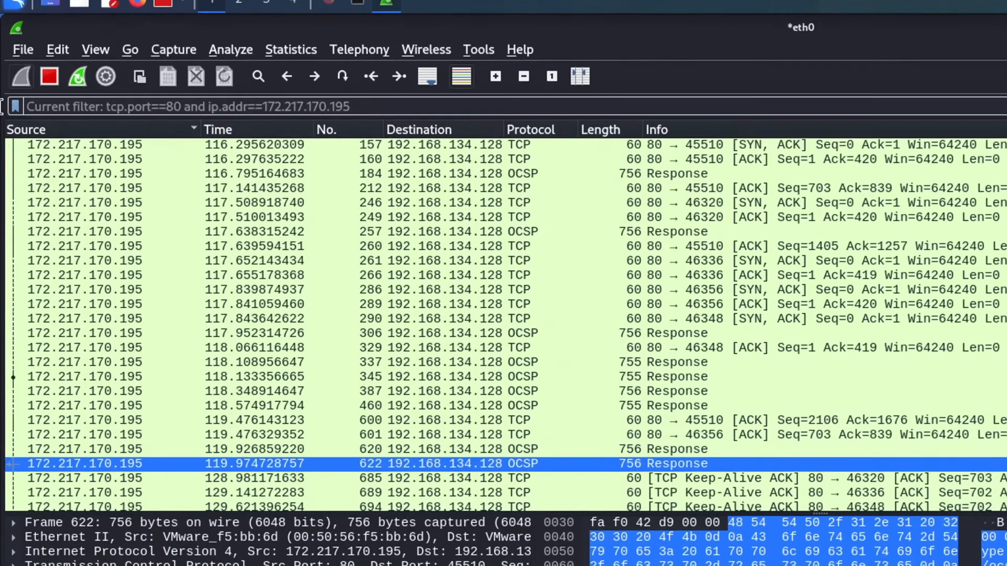
Filter on tcp.port==443 or tcp.port==80, inspect packet 689, then select the filter text
type("tcp")
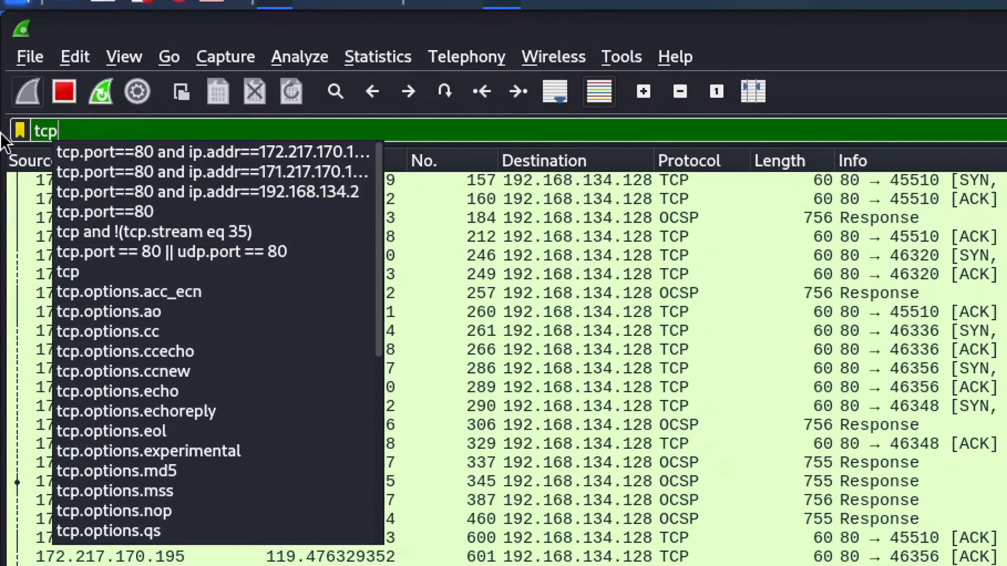
type(".port==")
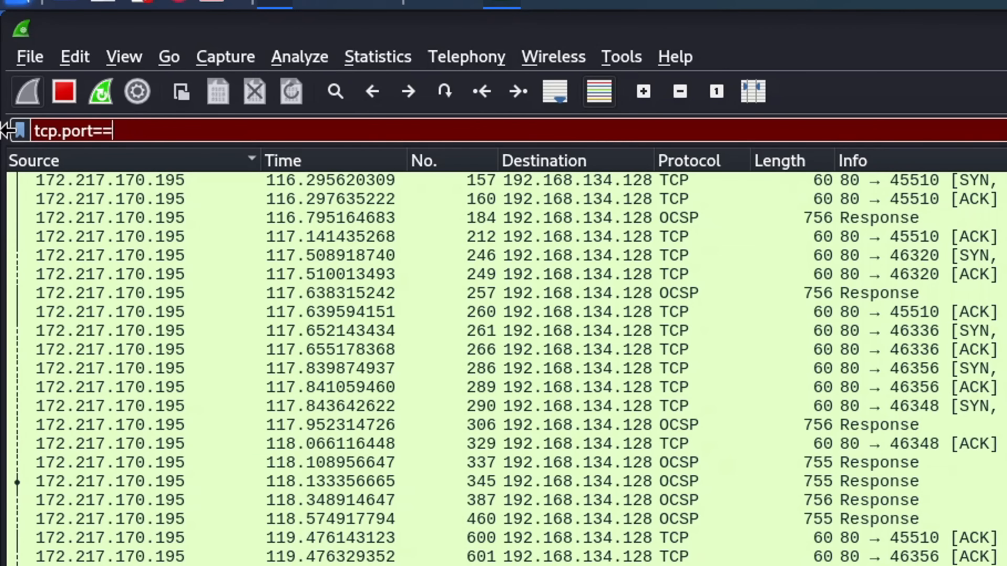
type("443 or tcp")
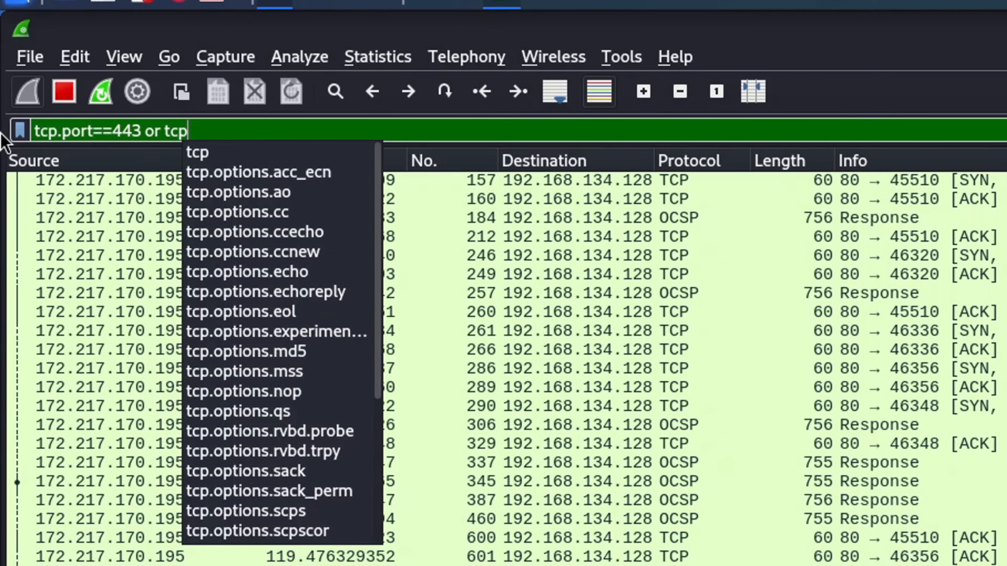
type(".port==")
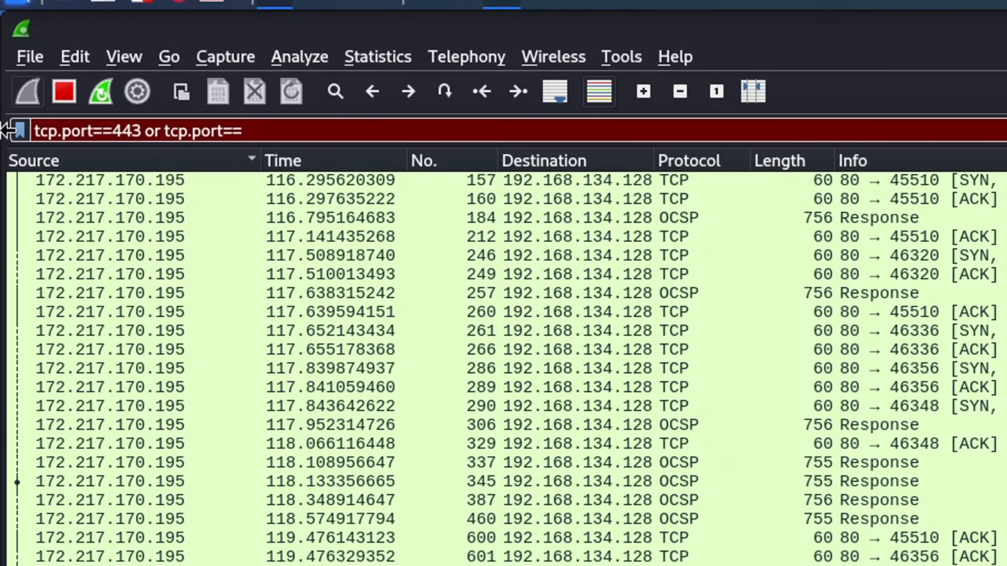
type("80")
key("Return")
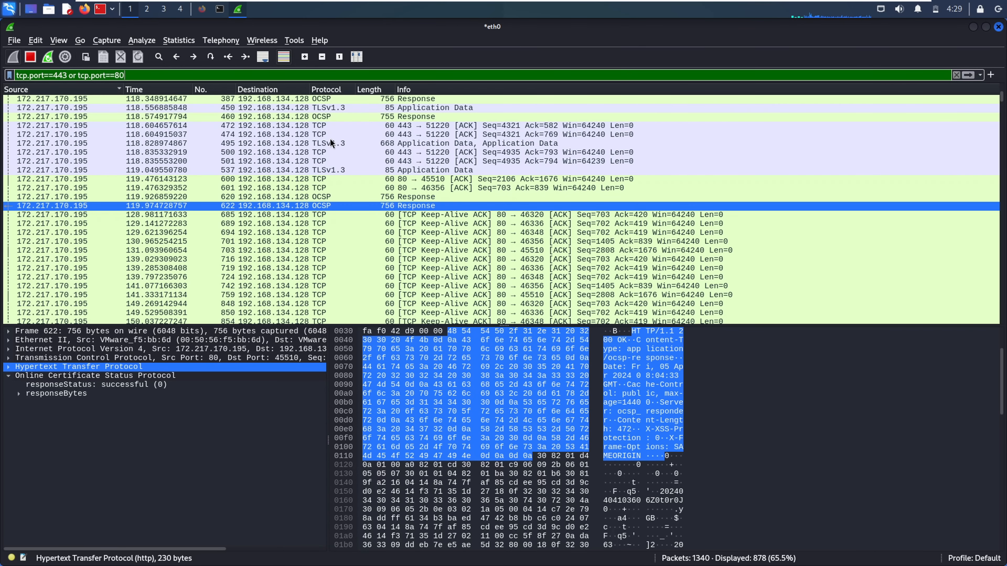
left_click(416, 222)
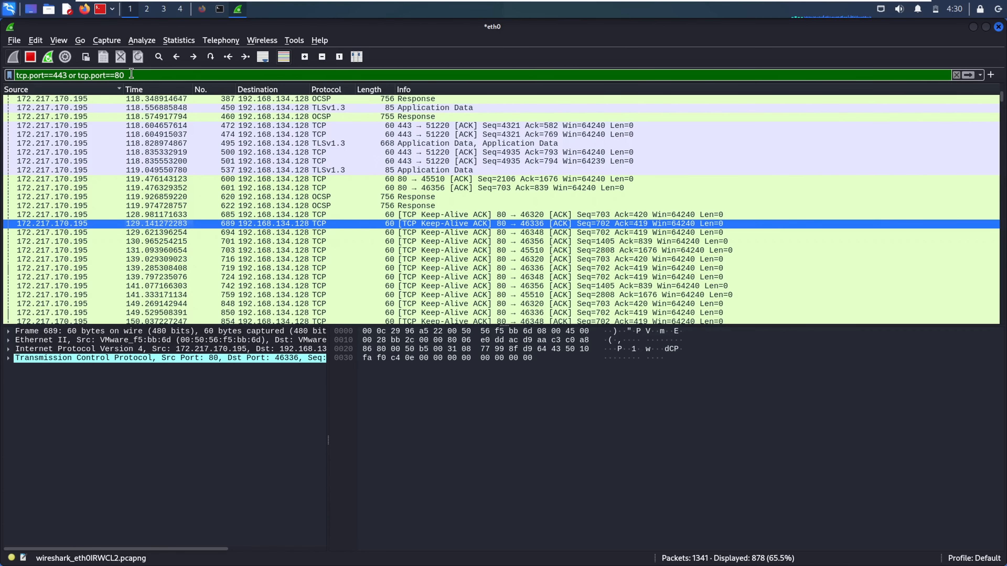
double_click(120, 75)
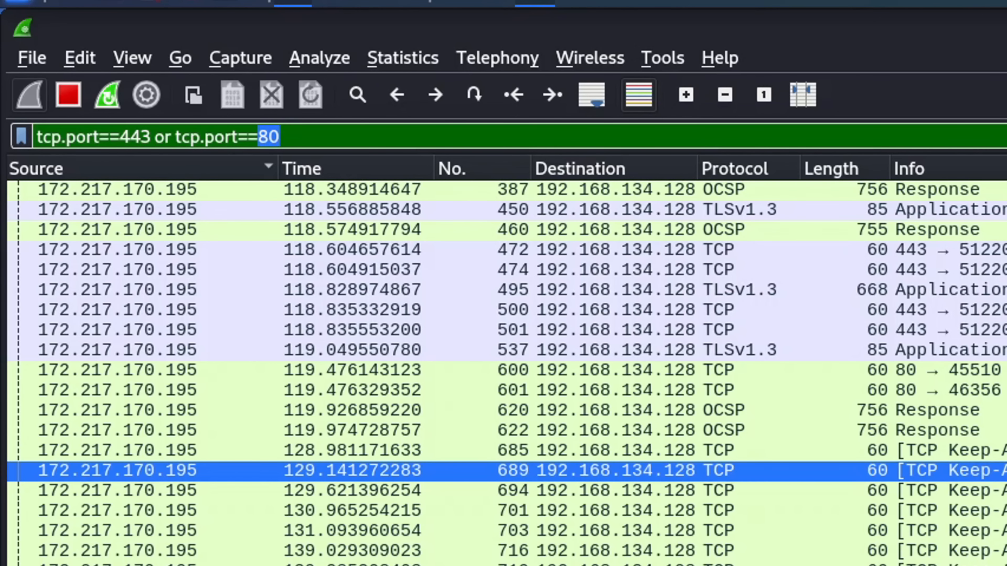
Clear the display filter so all packets show again
key("ctrl+a")
key("BackSpace")
key("Return")
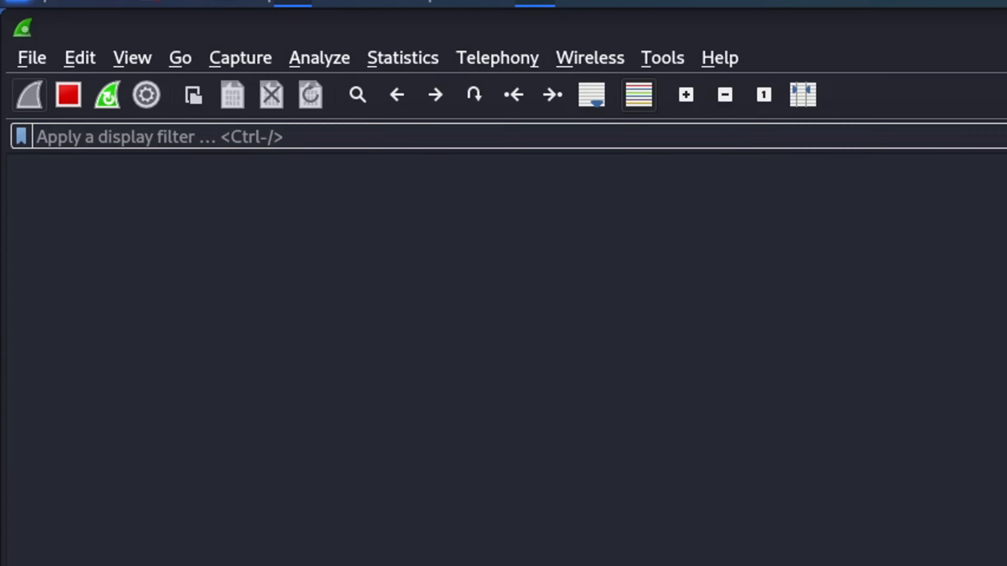
Apply not ip.addr==192.168.134.128 and scroll through the 105 remaining packets
type("not ")
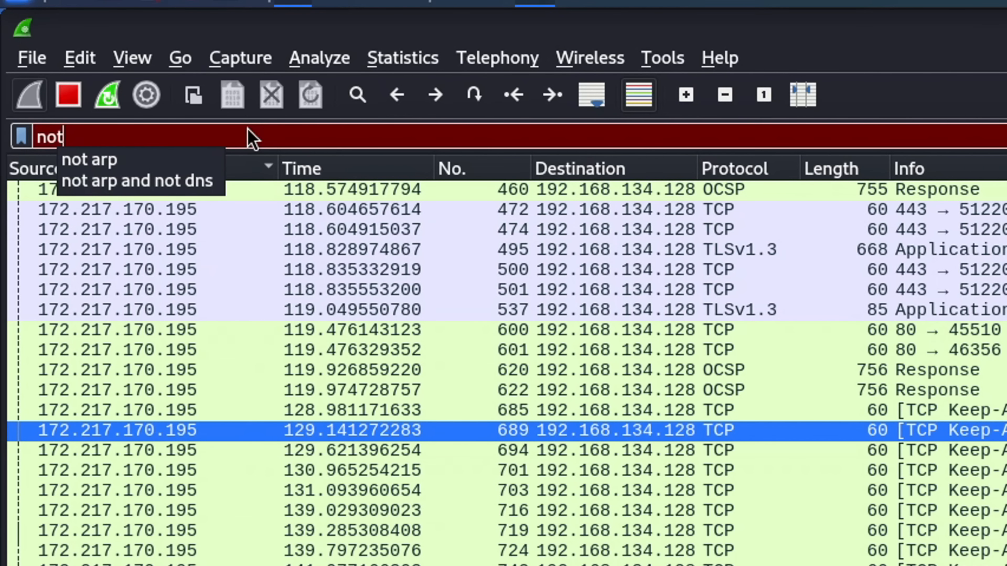
type("ip.add")
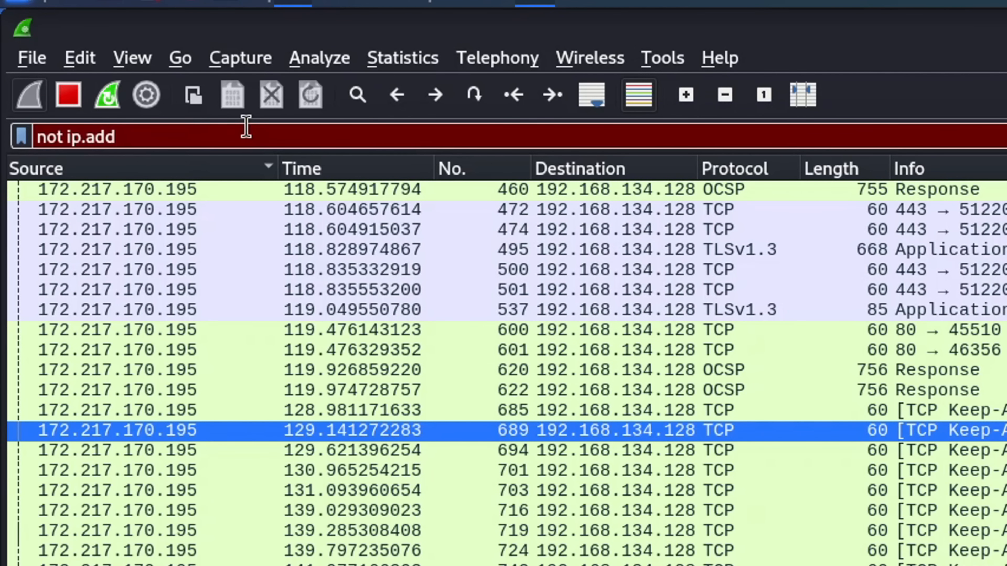
type("r==19")
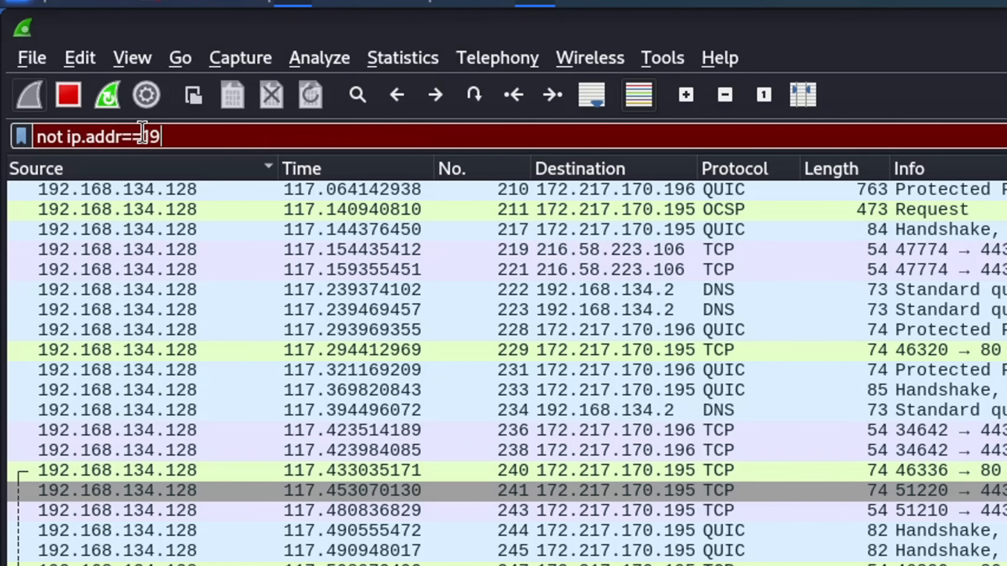
type("2.168.1")
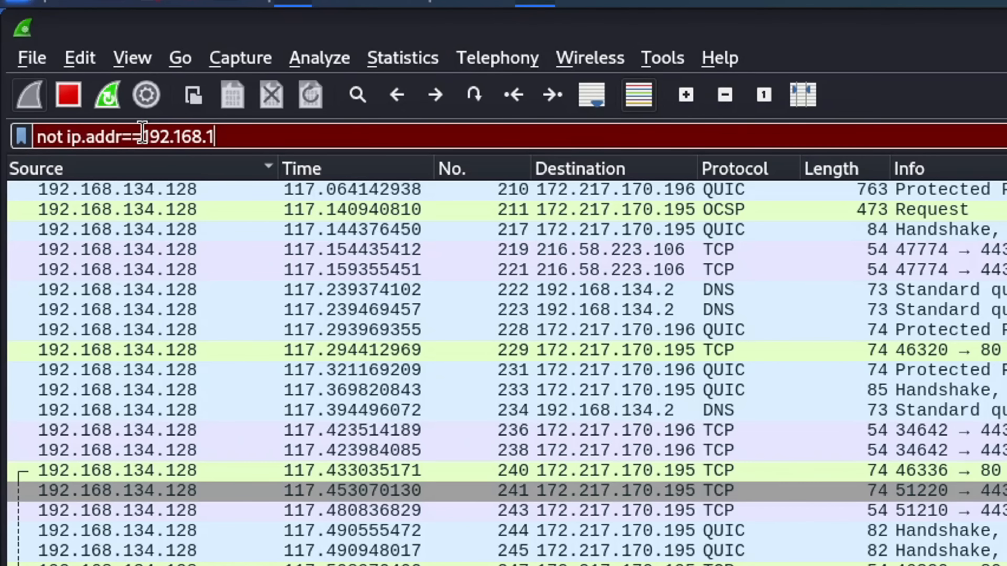
type("34.12")
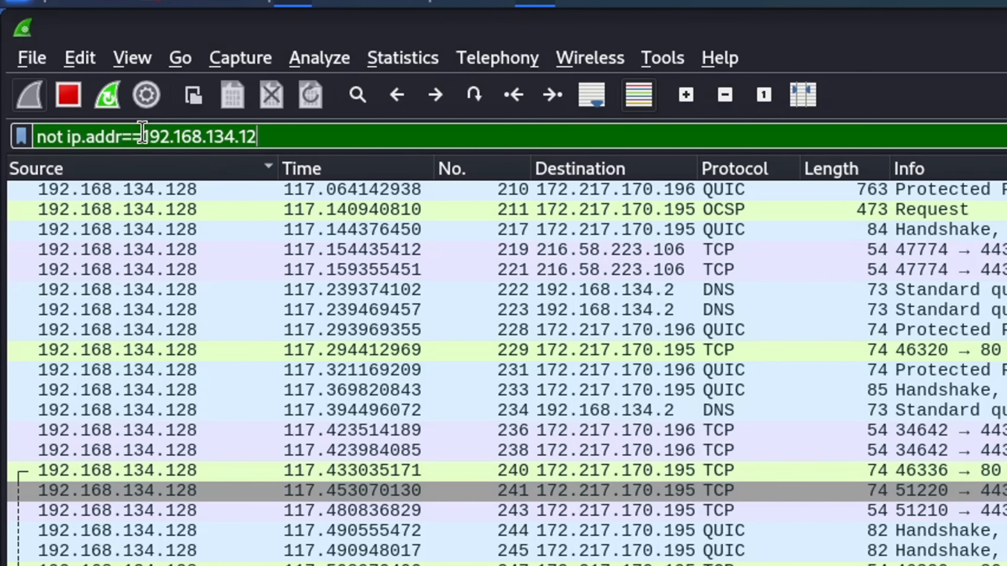
type("8")
key("Return")
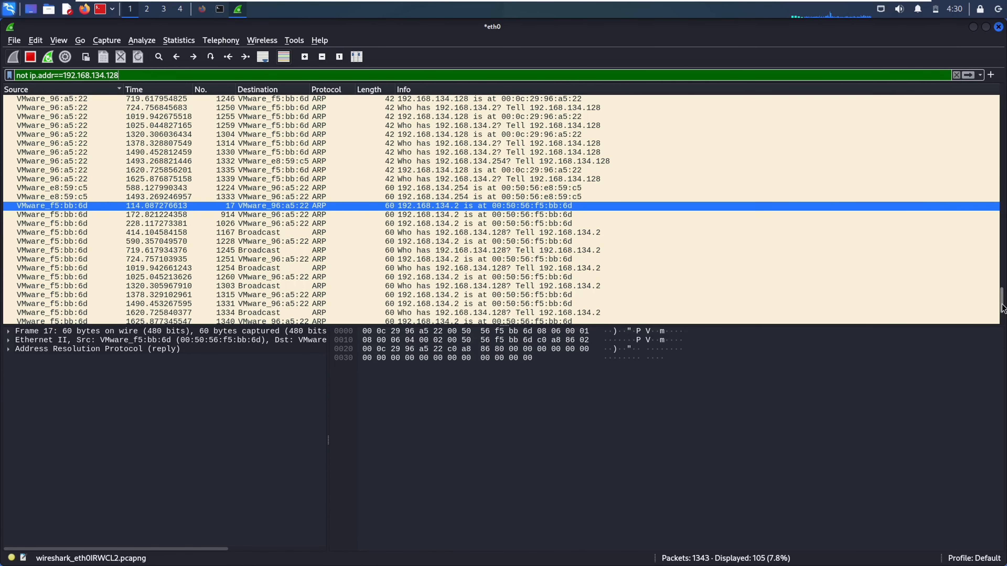
scroll(991, 207, "up", 20)
scroll(985, 155, "up", 10)
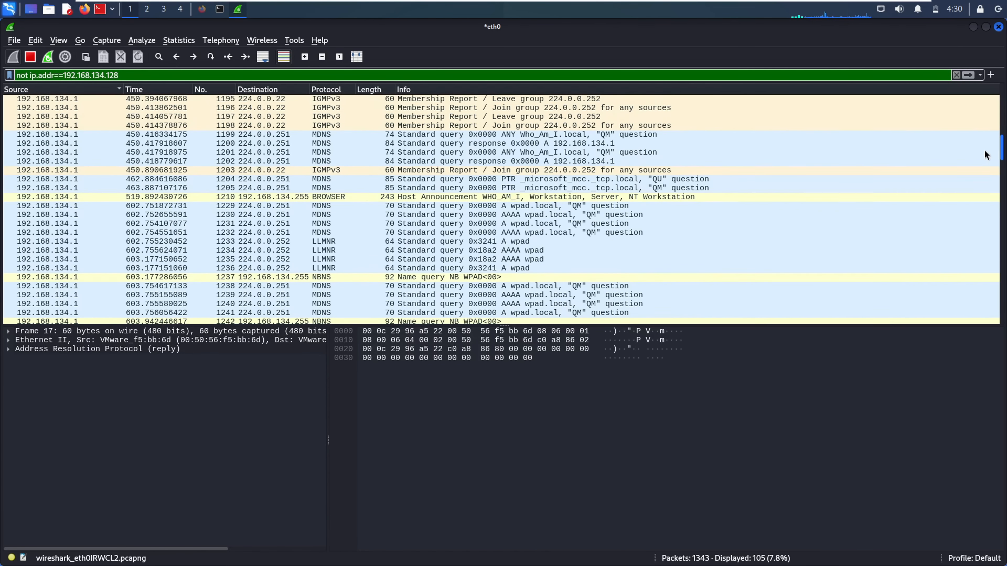
scroll(984, 131, "down", 20)
scroll(1005, 379, "down", 8)
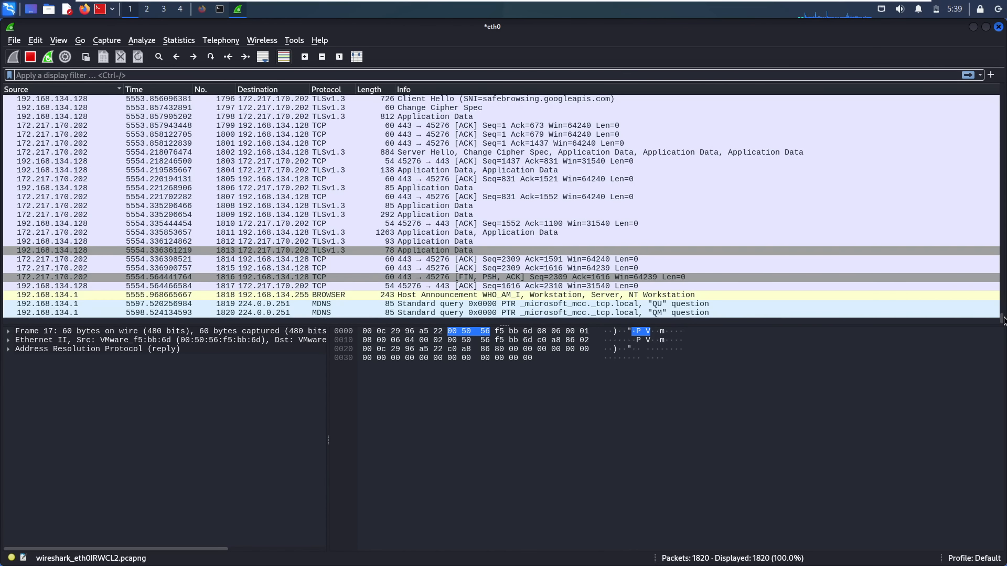
left_click_drag(1003, 319, 1003, 289)
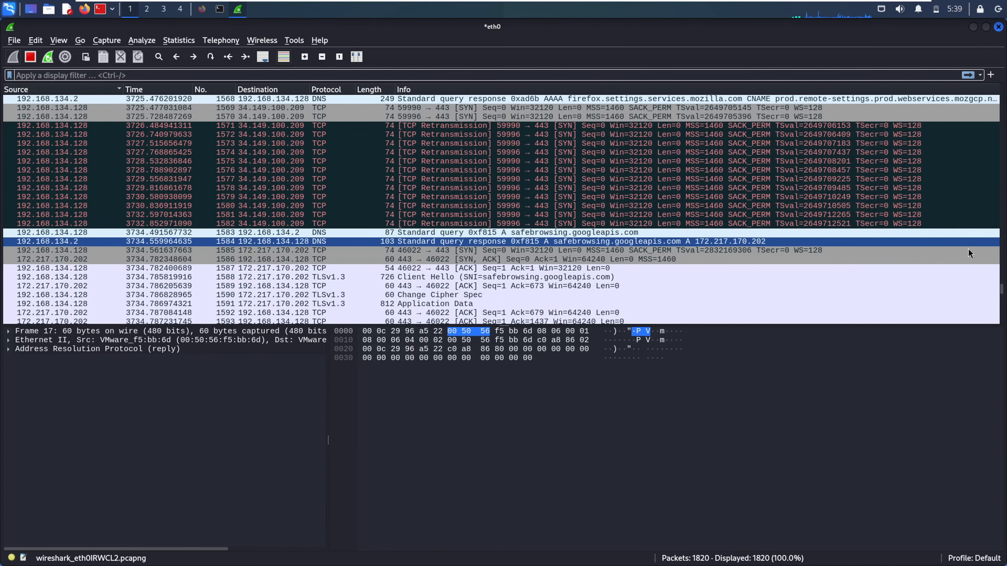
left_click_drag(1001, 290, 999, 95)
left_click(992, 197)
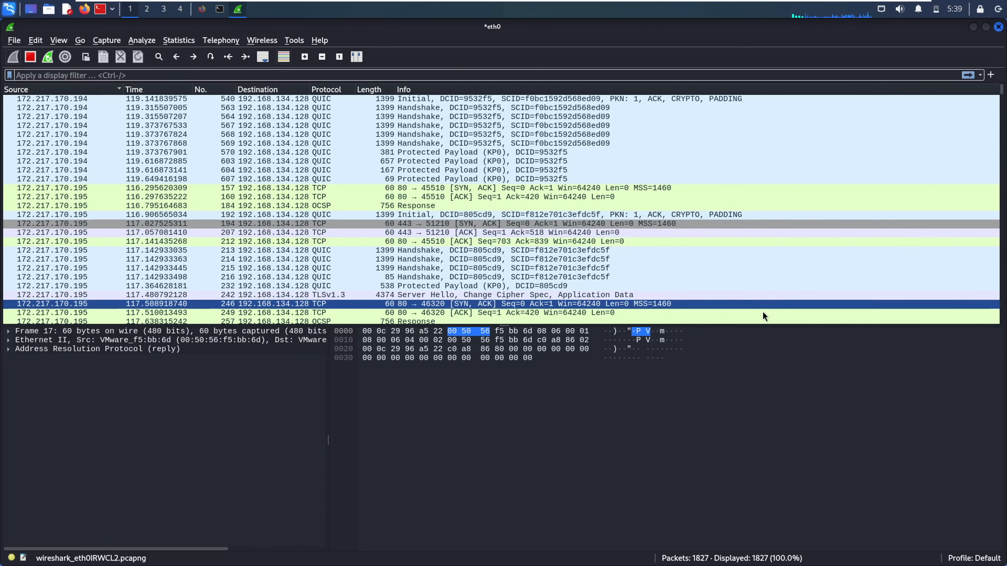
left_click(273, 226)
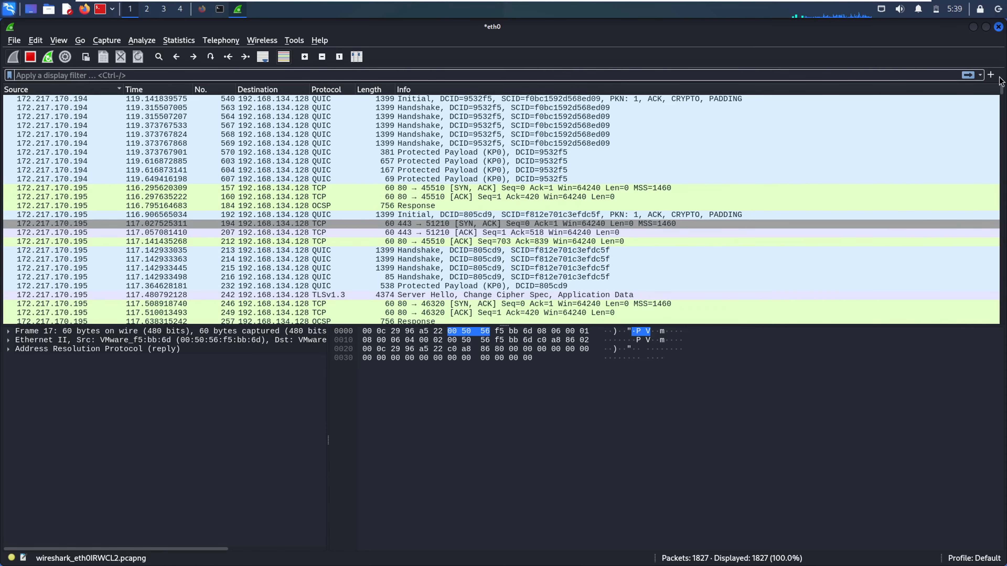
left_click_drag(1001, 97, 1004, 276)
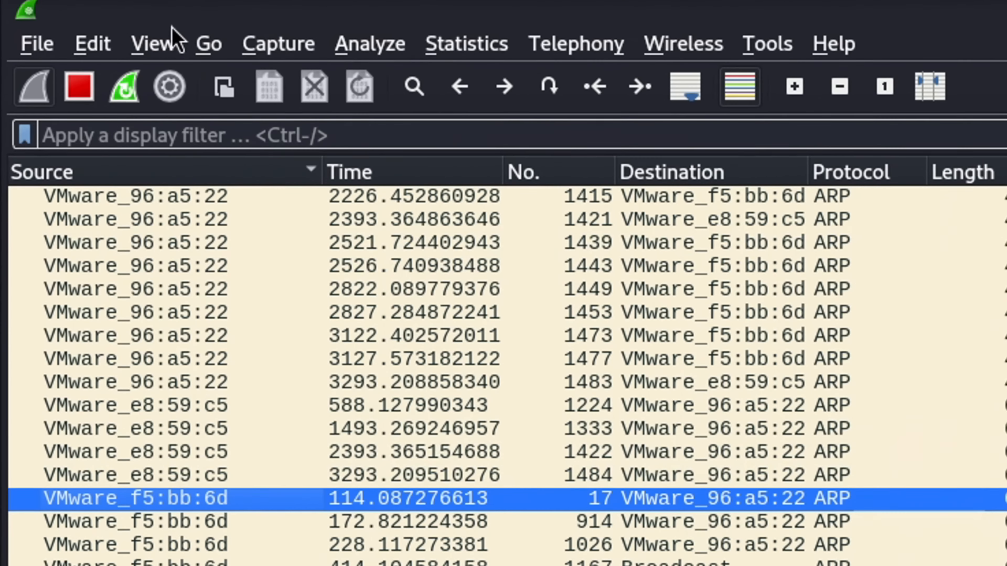
Open View > Coloring Rules, reposition the window, and review the Bad TCP and HTTP rules
left_click(153, 40)
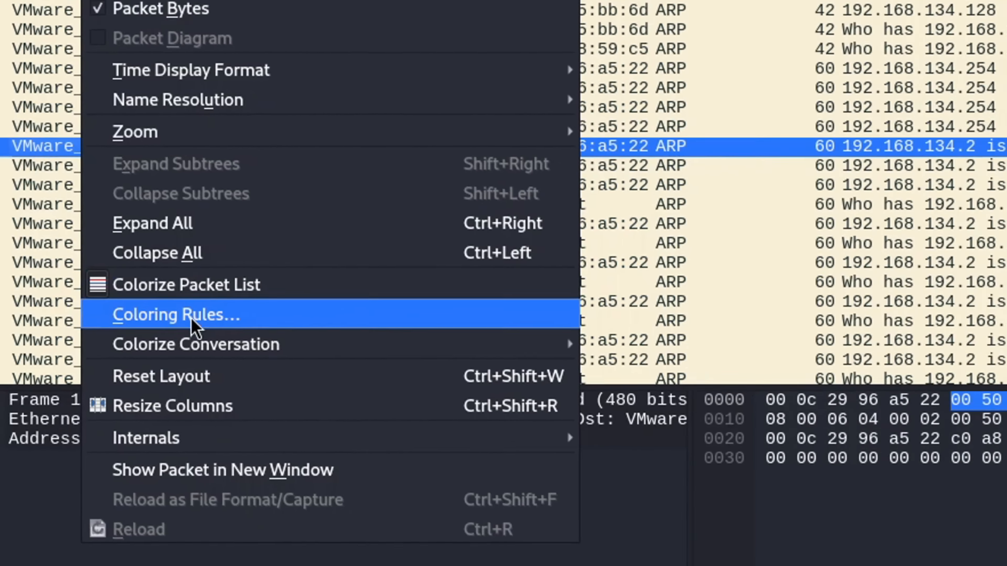
left_click(238, 323)
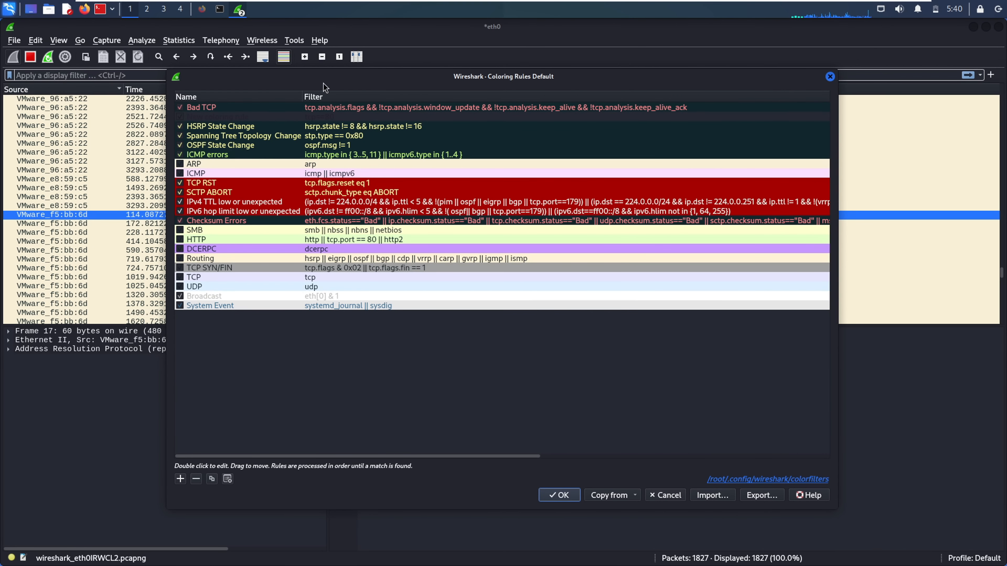
left_click_drag(344, 84, 362, 96)
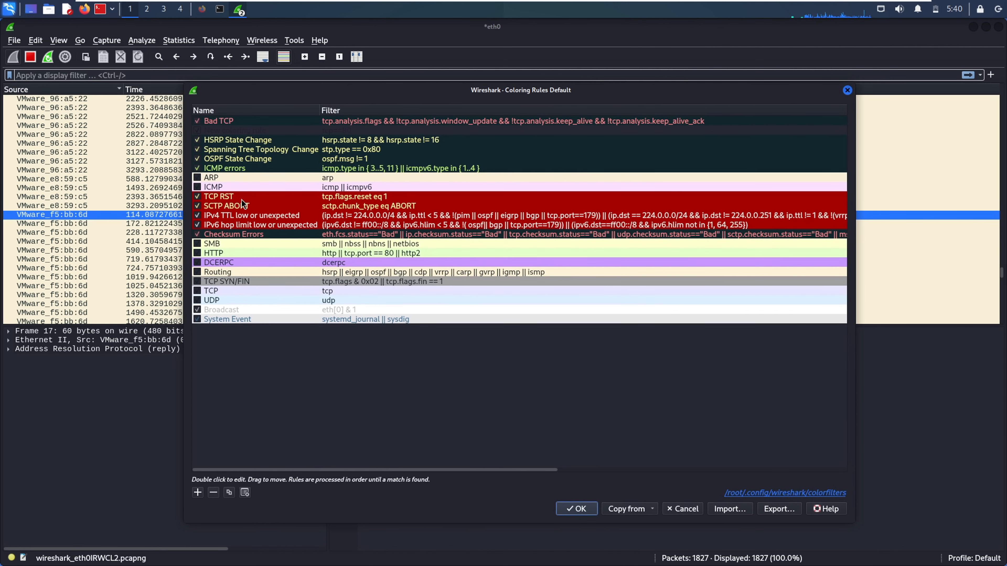
left_click(233, 122)
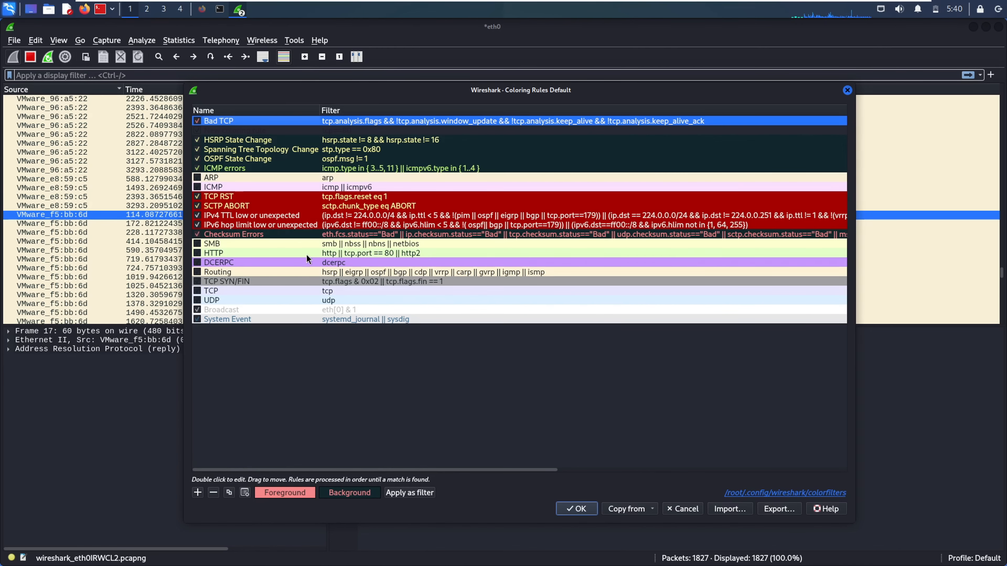
left_click(216, 253)
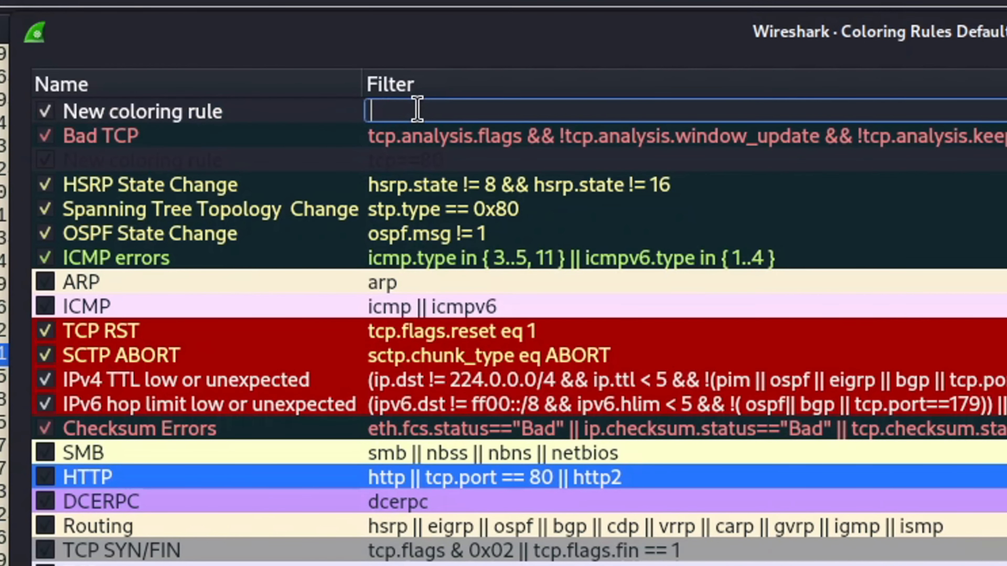
Give the new coloring rule the filter tcp.port==80 and the name 'port 80'
type("tcp.port==")
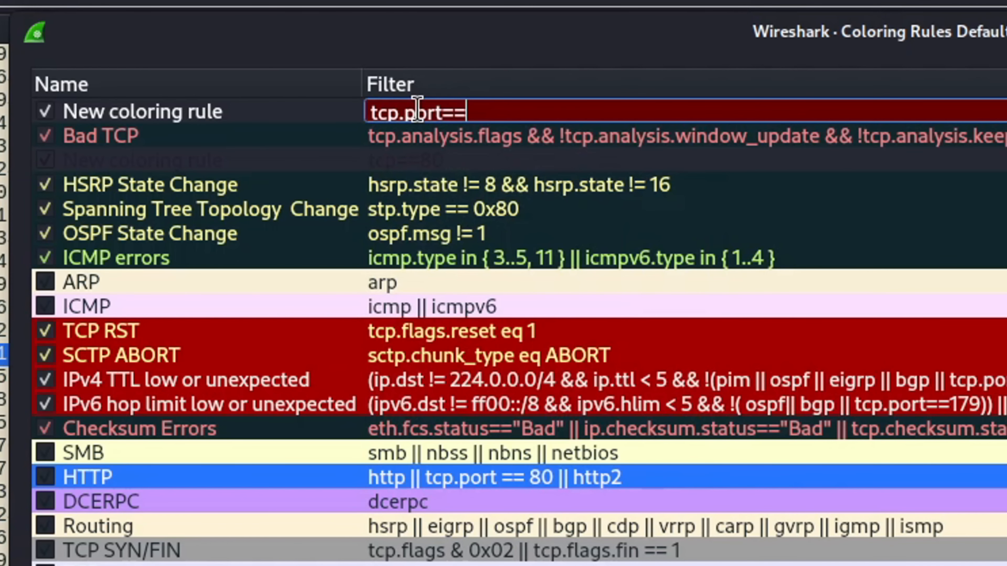
type("80")
key("Return")
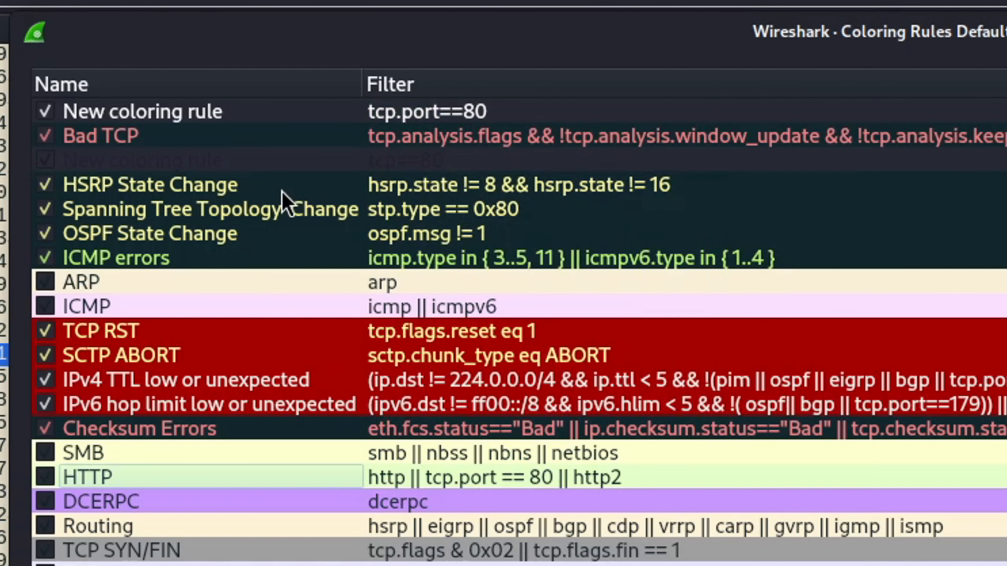
double_click(173, 112)
type("port")
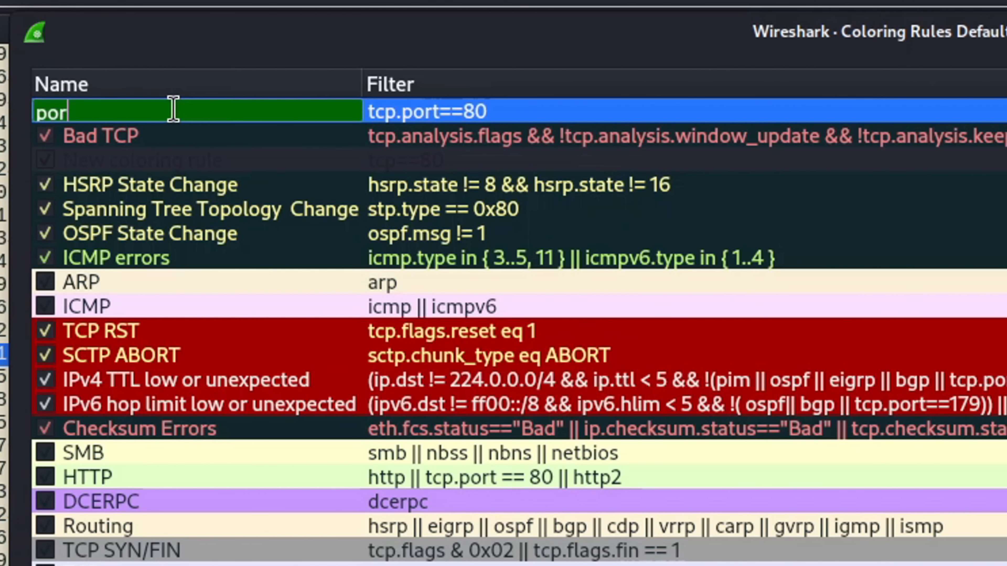
type(" 80")
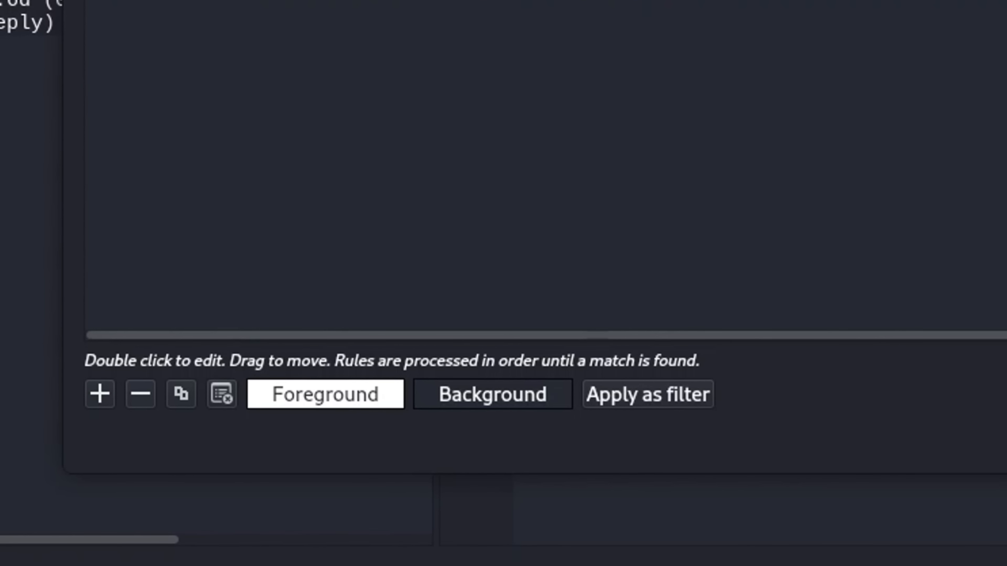
Set the rule's foreground colour to light purple and close the Coloring Rules dialog
left_click(326, 398)
left_click(579, 263)
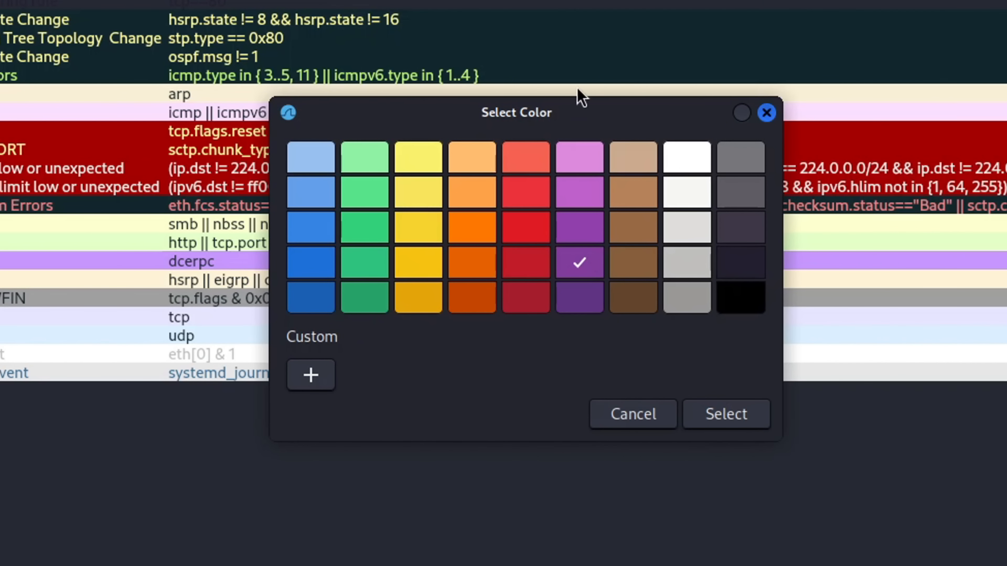
left_click(581, 165)
left_click(737, 419)
left_click(376, 154)
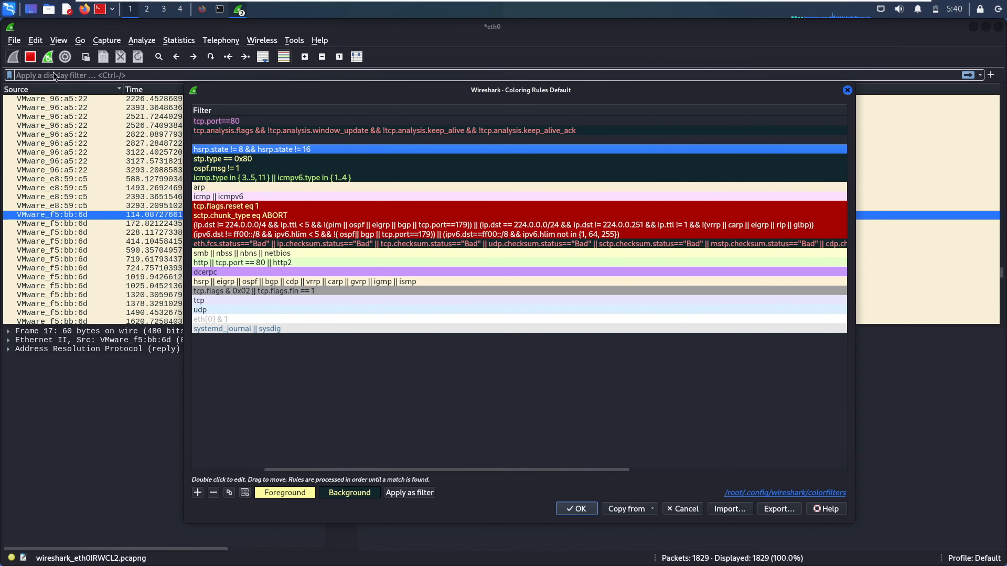
left_click(847, 91)
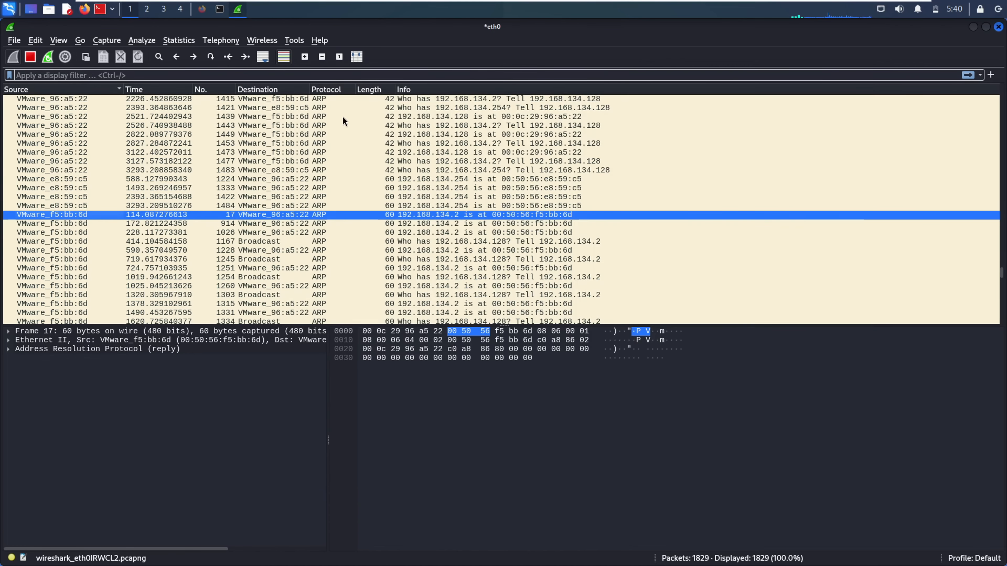
left_click(149, 75)
type("tcp.port==80")
key("Return")
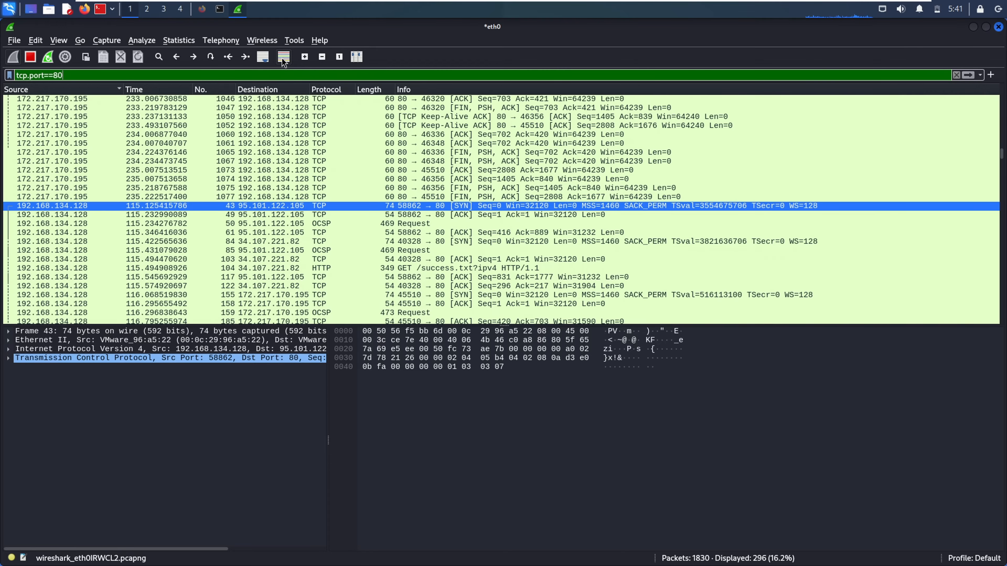
left_click(284, 57)
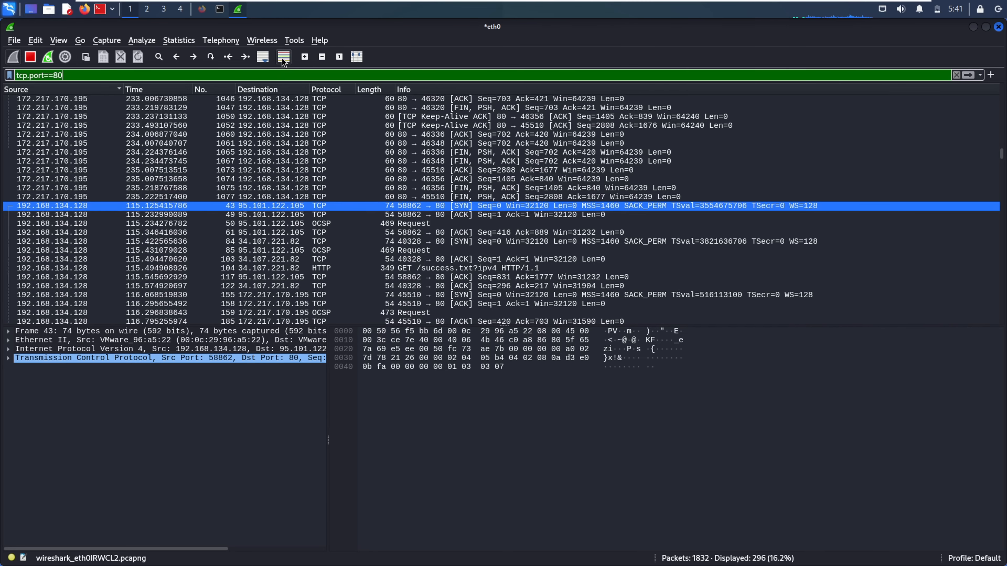
triple_click(232, 75)
type("80")
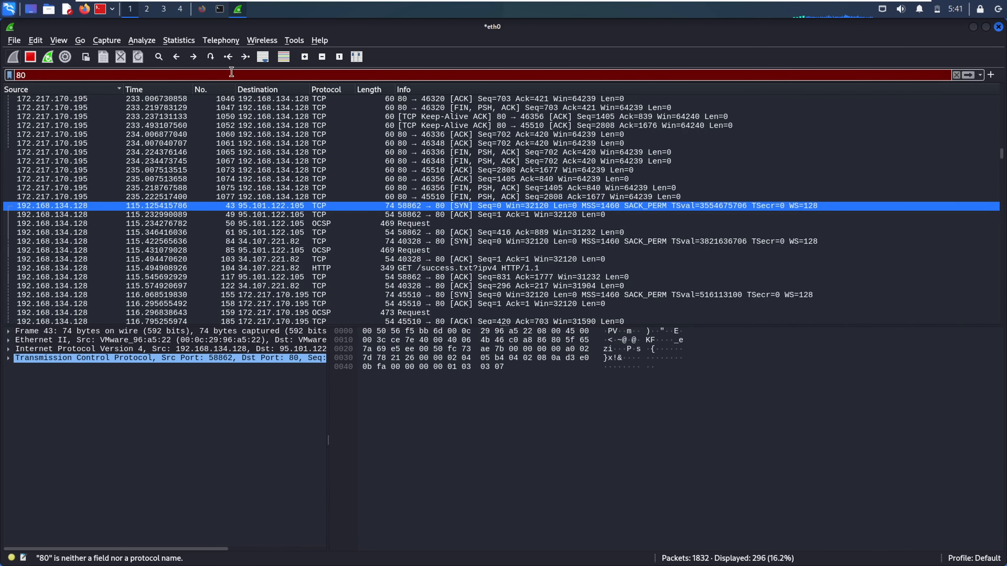
key("BackSpace")
key("BackSpace")
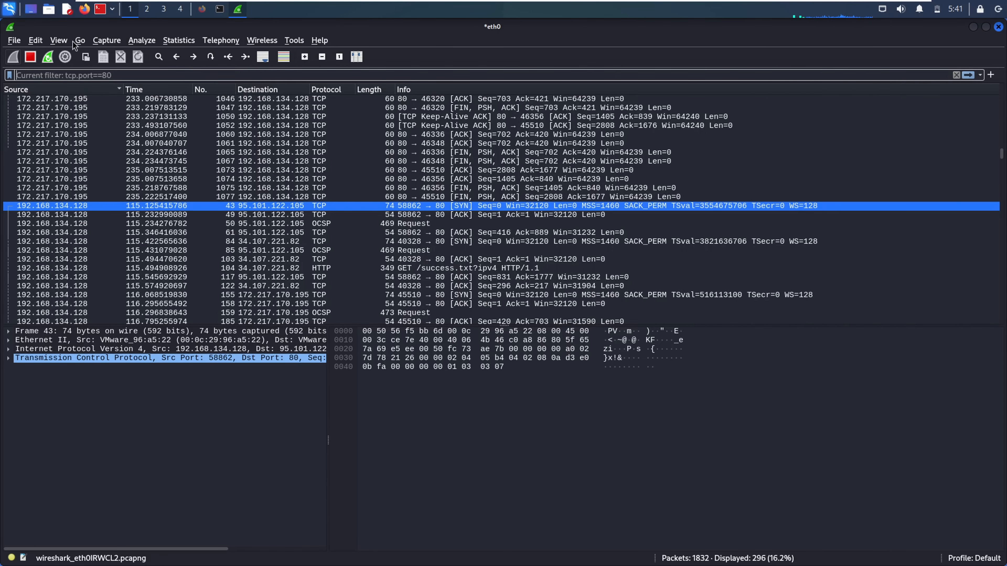
left_click(63, 41)
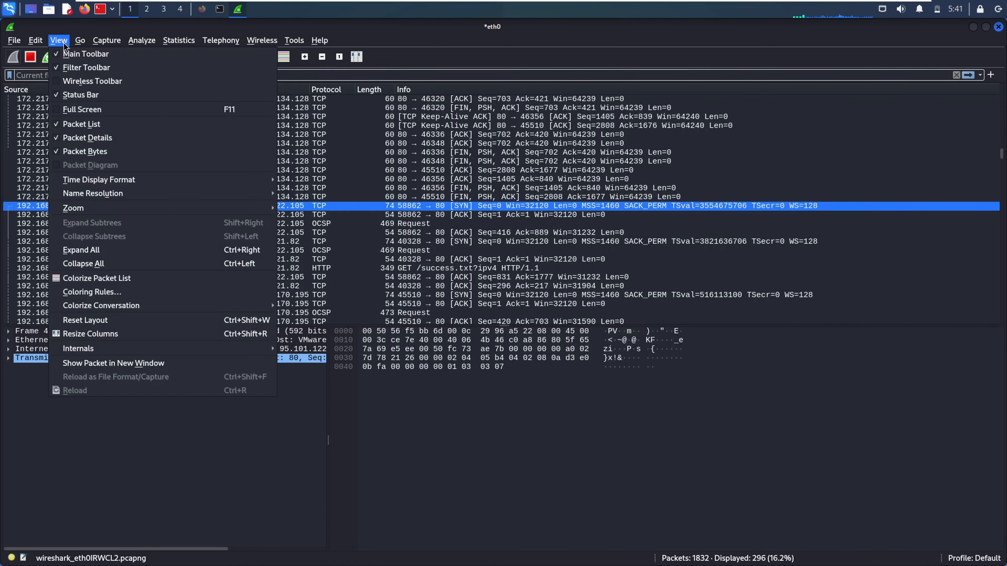
left_click(510, 331)
left_click(284, 58)
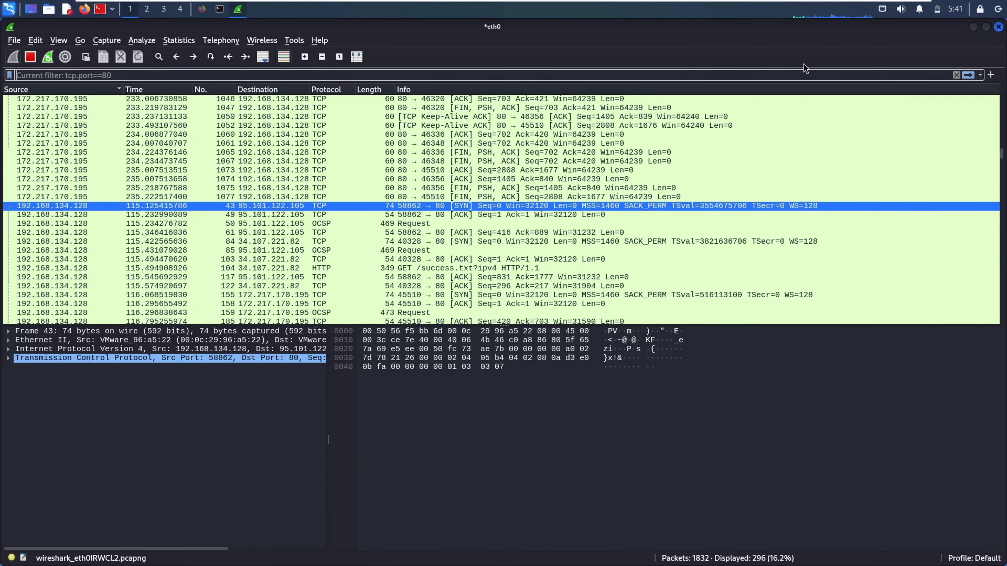
left_click(956, 75)
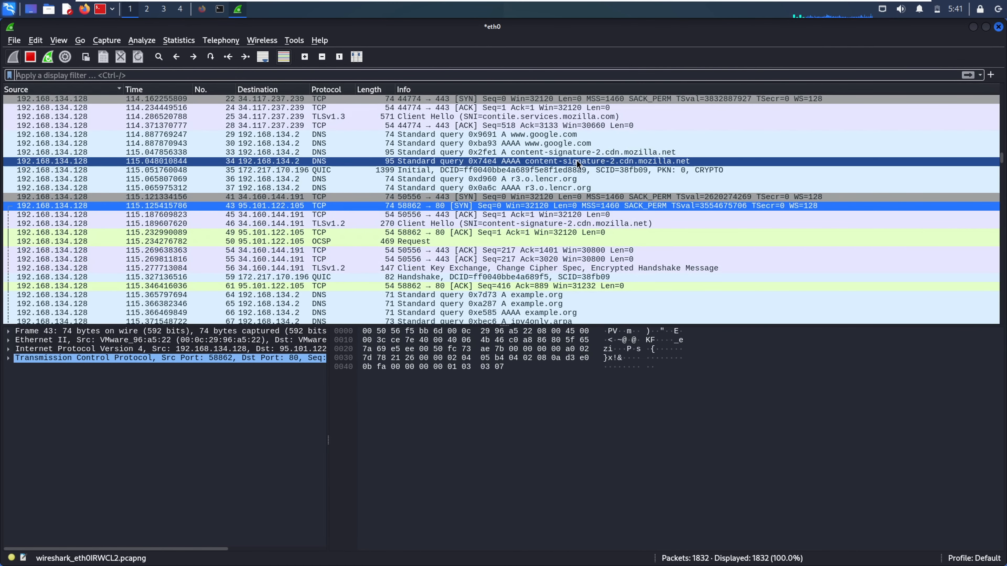
left_click(289, 58)
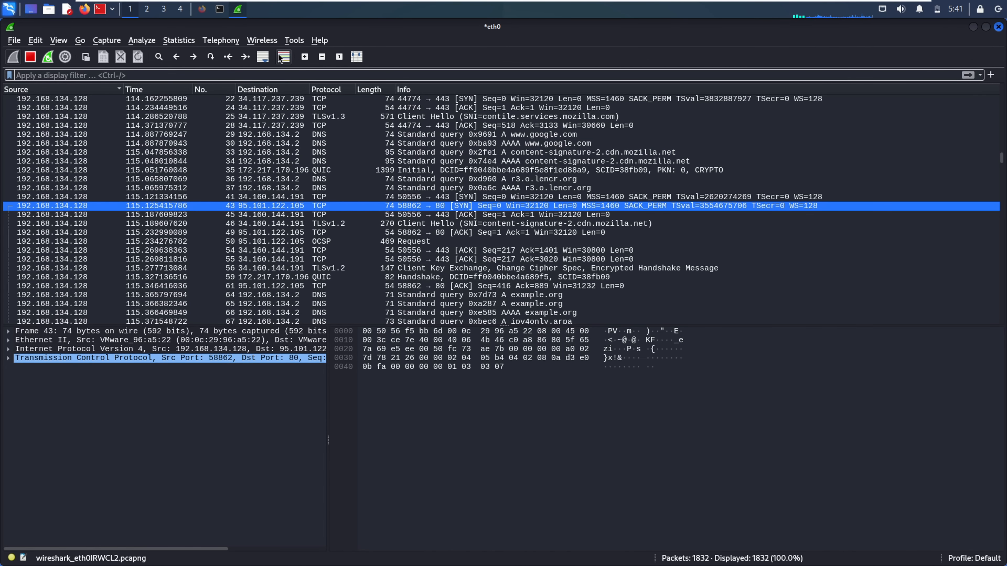
left_click(284, 58)
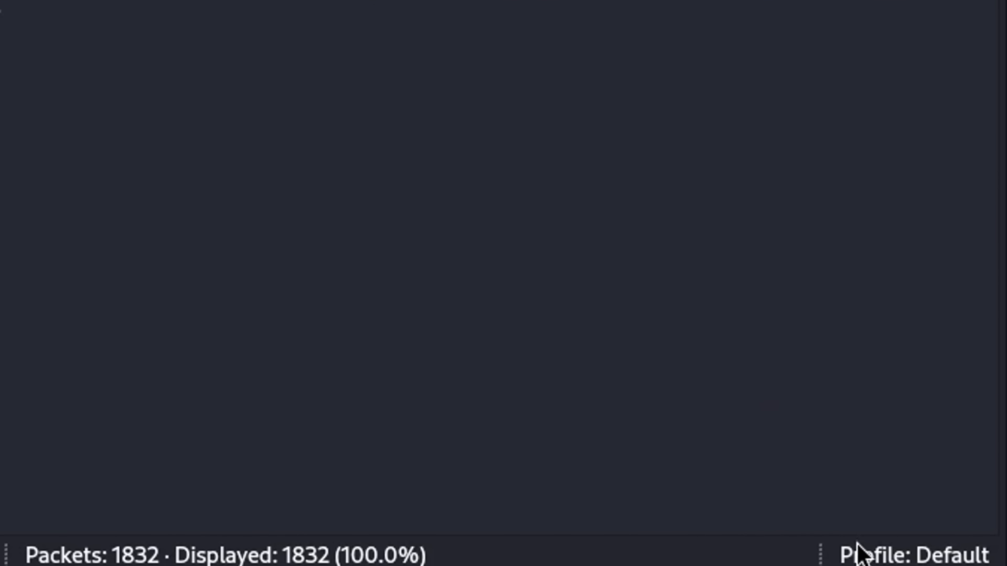
left_click(885, 559)
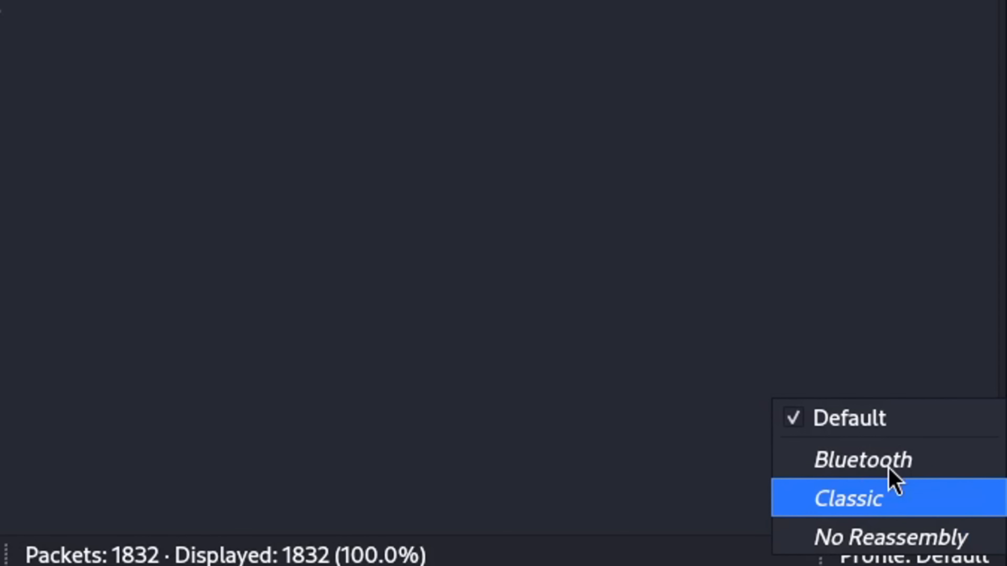
left_click(538, 395)
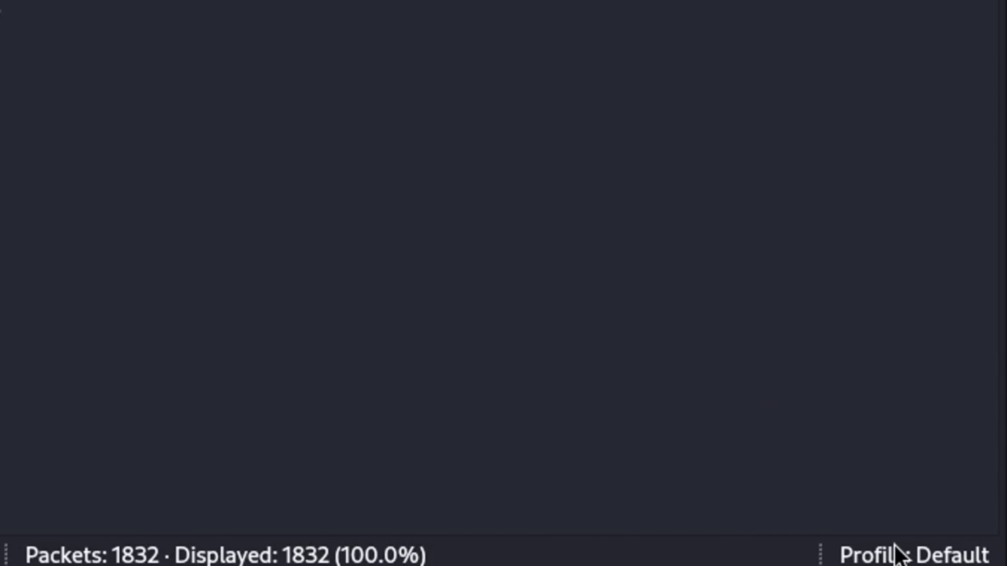
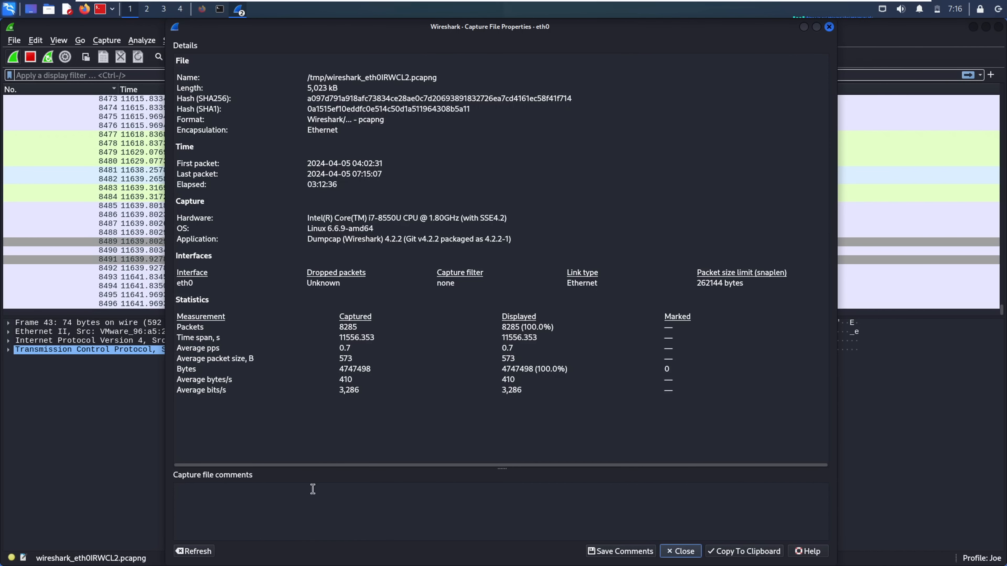
Close Capture File Properties, reopen it to see the updated counts, close it again, and open Statistics
left_click(304, 512)
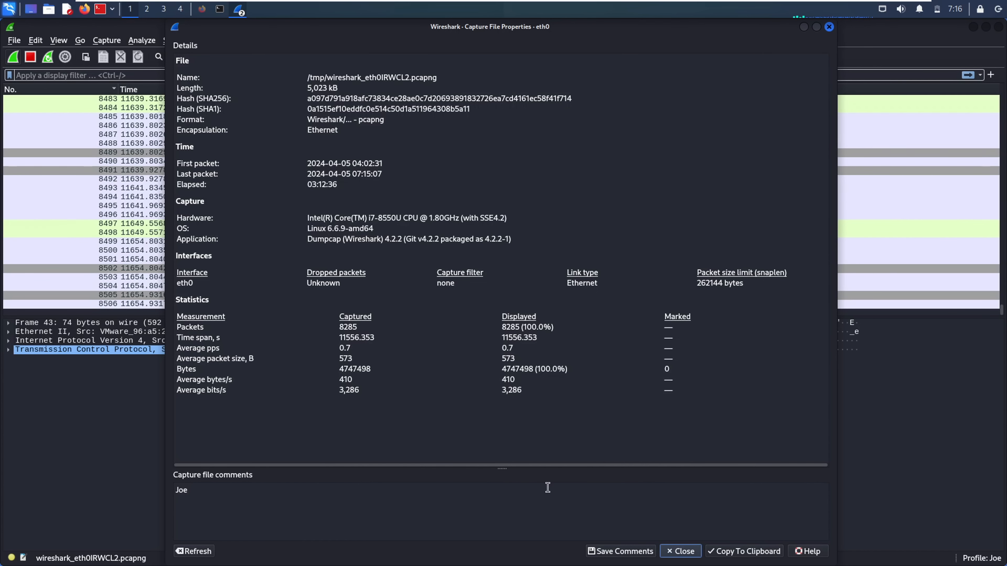
left_click(680, 551)
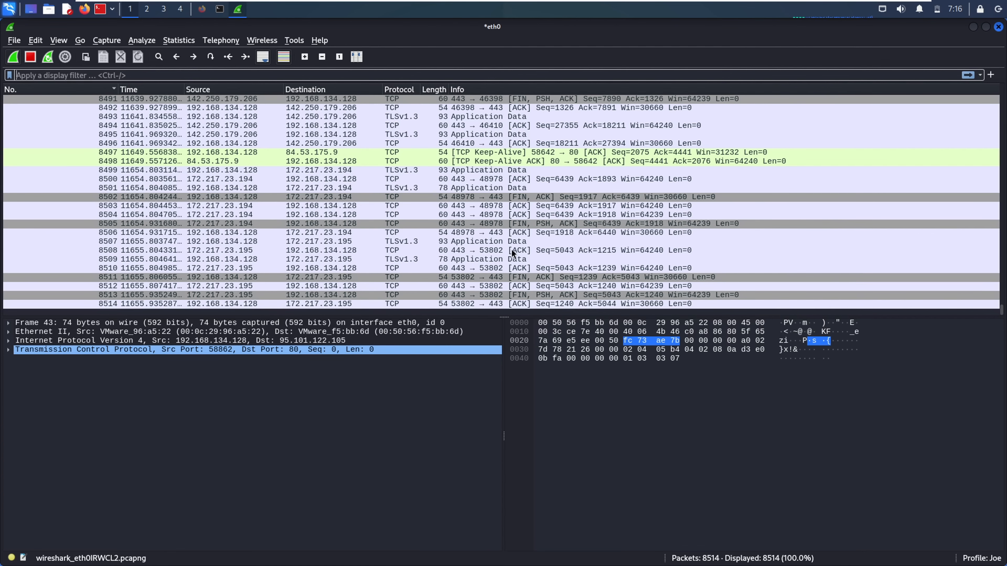
left_click(178, 41)
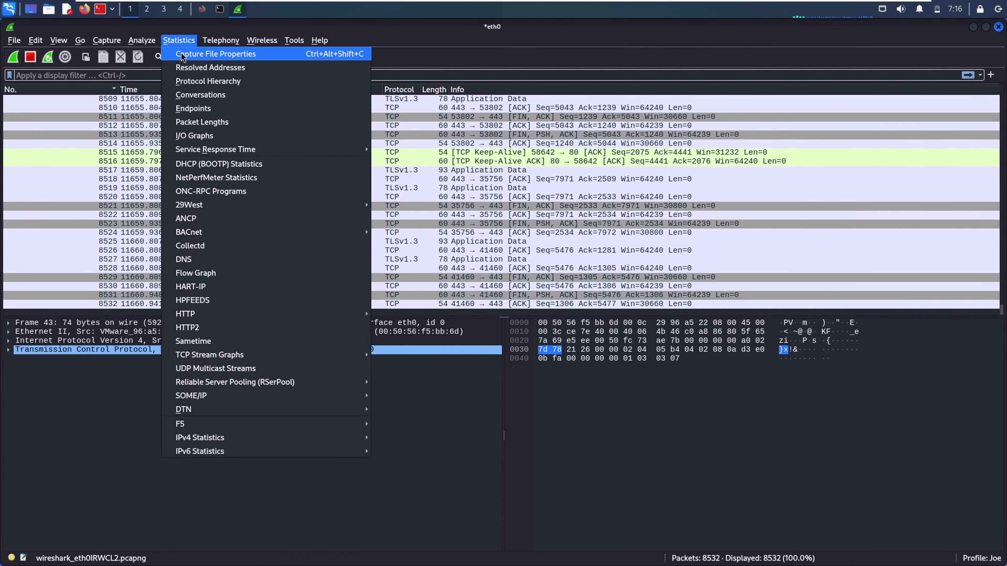
left_click(193, 56)
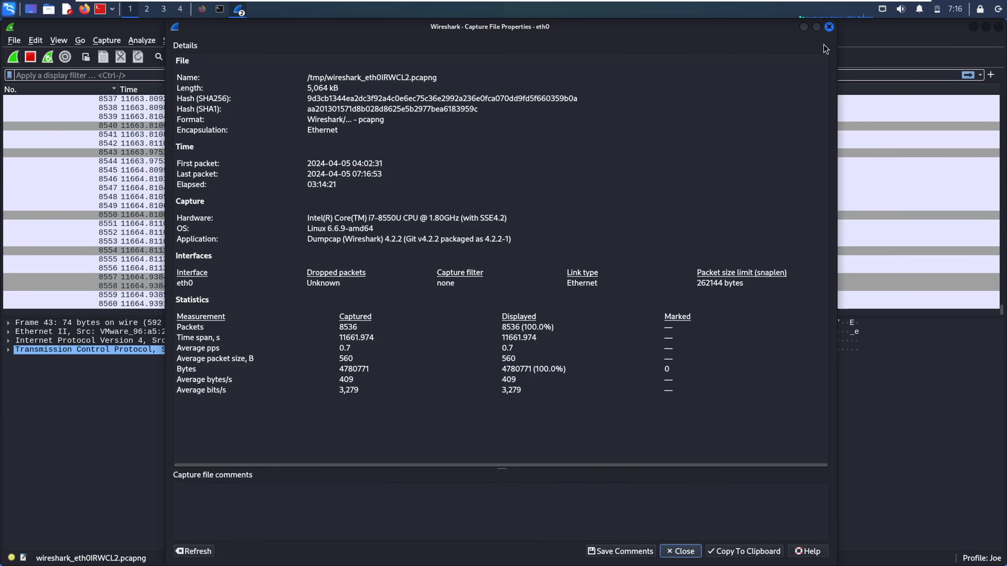
left_click(829, 27)
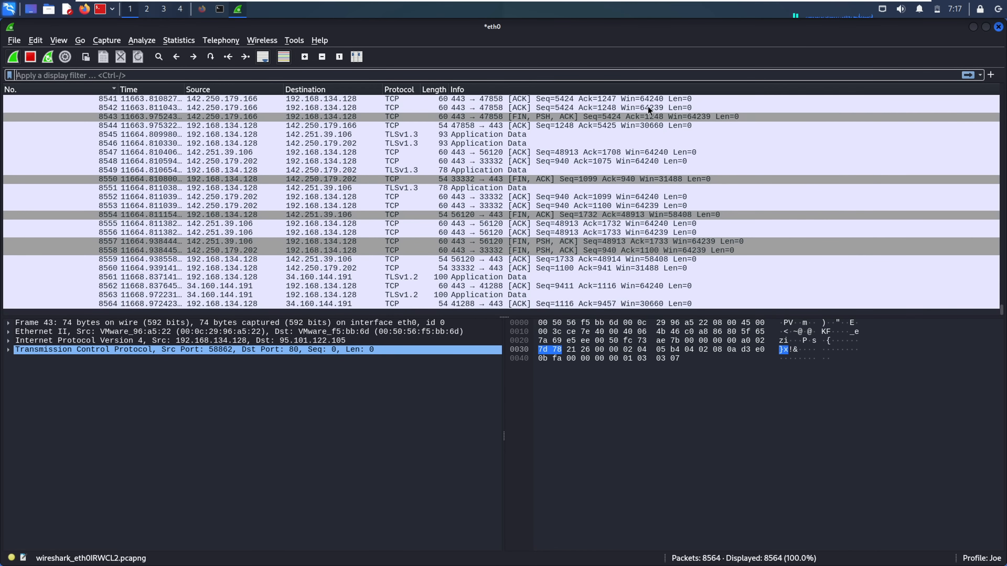
left_click(188, 40)
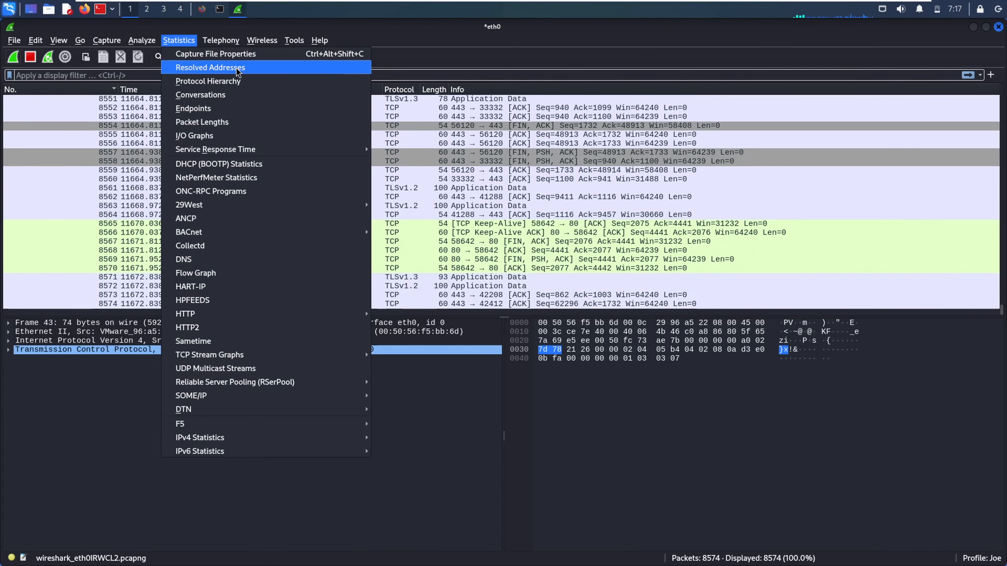
left_click(204, 70)
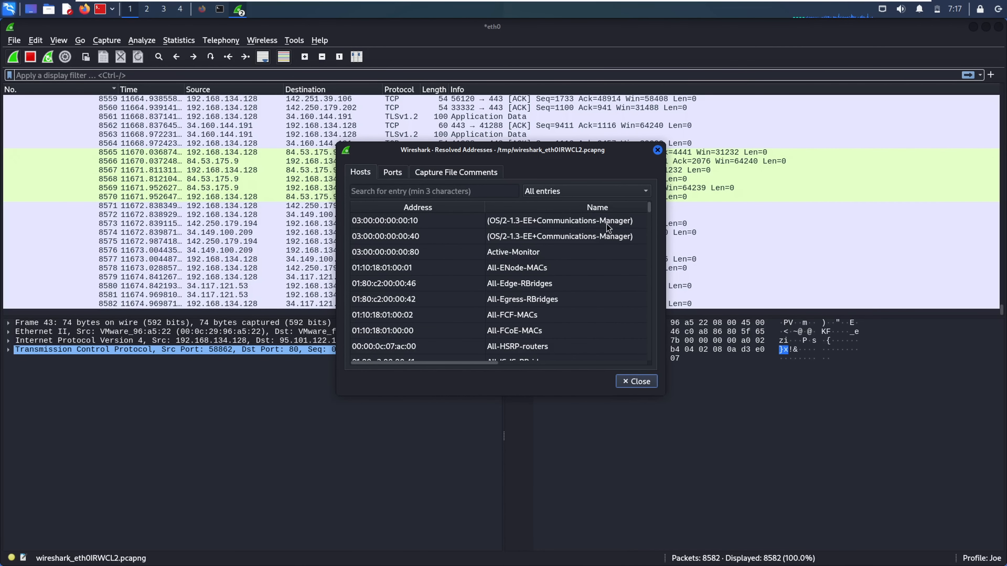
left_click(413, 238)
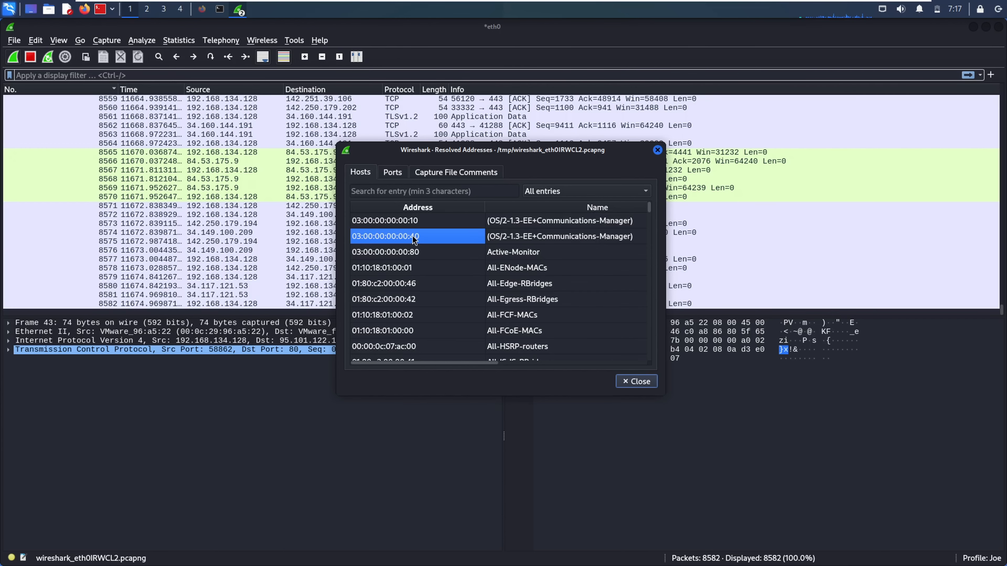
left_click(434, 208)
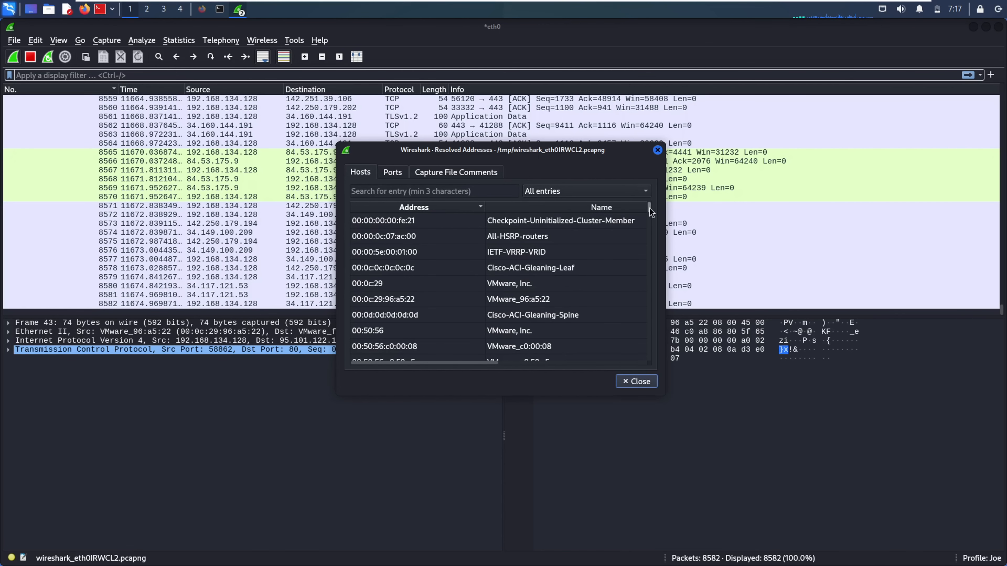
left_click_drag(649, 209, 649, 316)
left_click(440, 254)
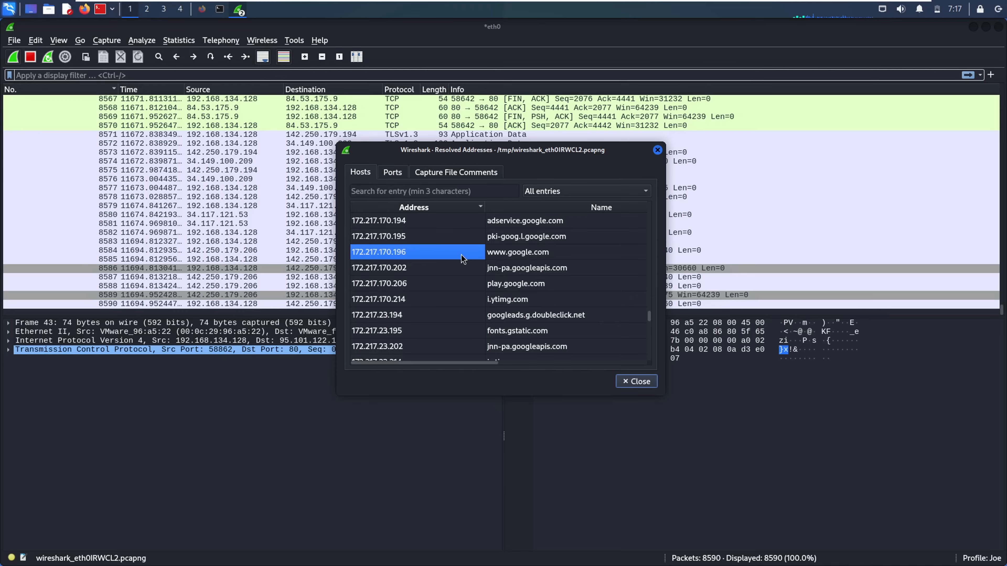
left_click(516, 253)
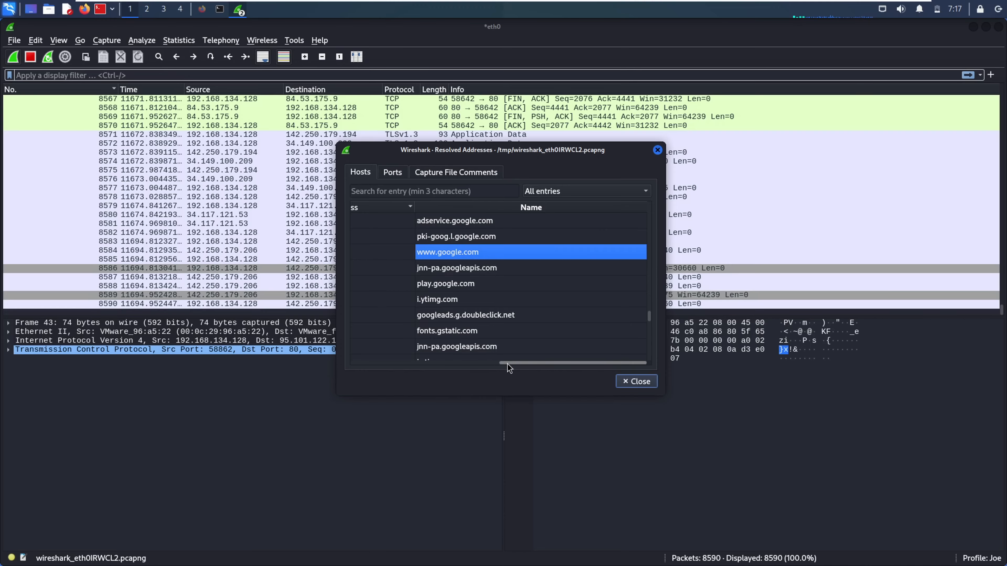
left_click(493, 362)
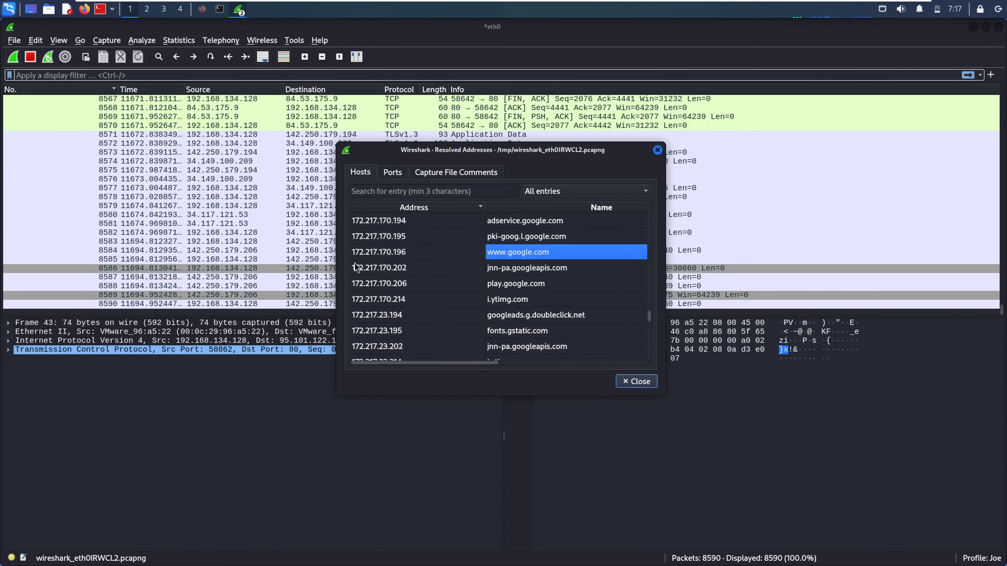
Inspect the 00:0d:0d:0d:0d:0d Cisco-ACI-Gleaning-Spine host, check the Ports and Capture File Comments tabs, then close
left_click(373, 256)
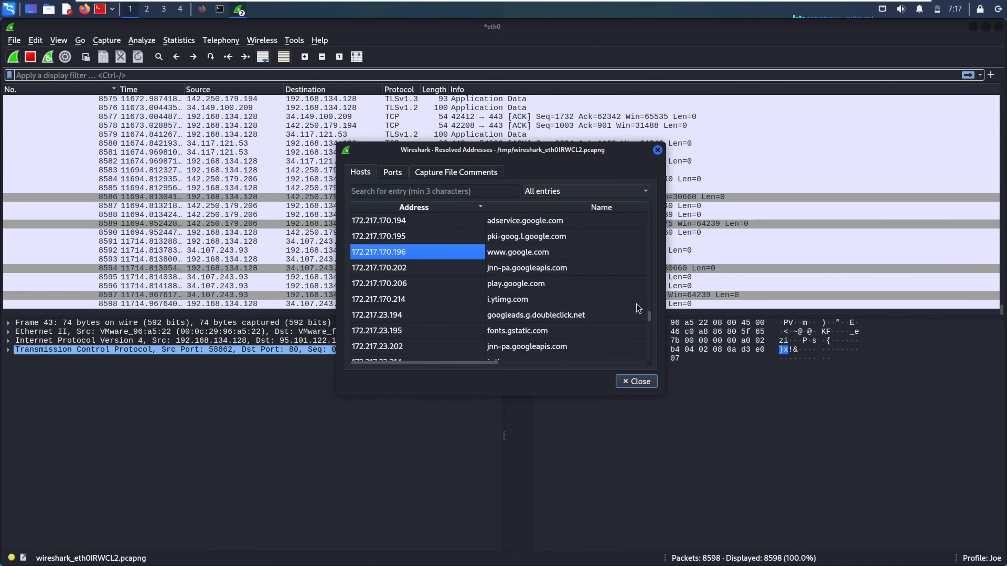
left_click_drag(650, 322, 639, 219)
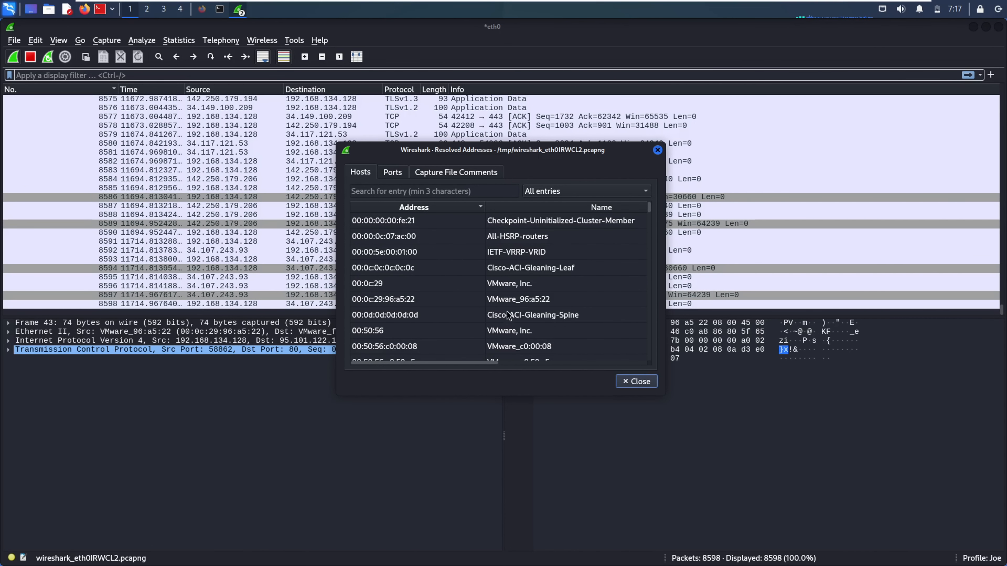
left_click(396, 317)
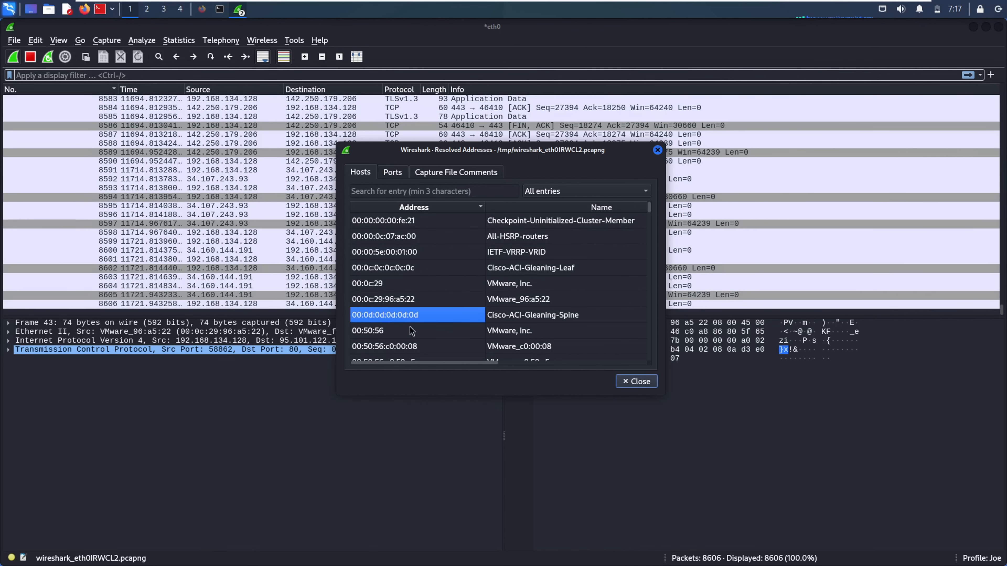
left_click(525, 320)
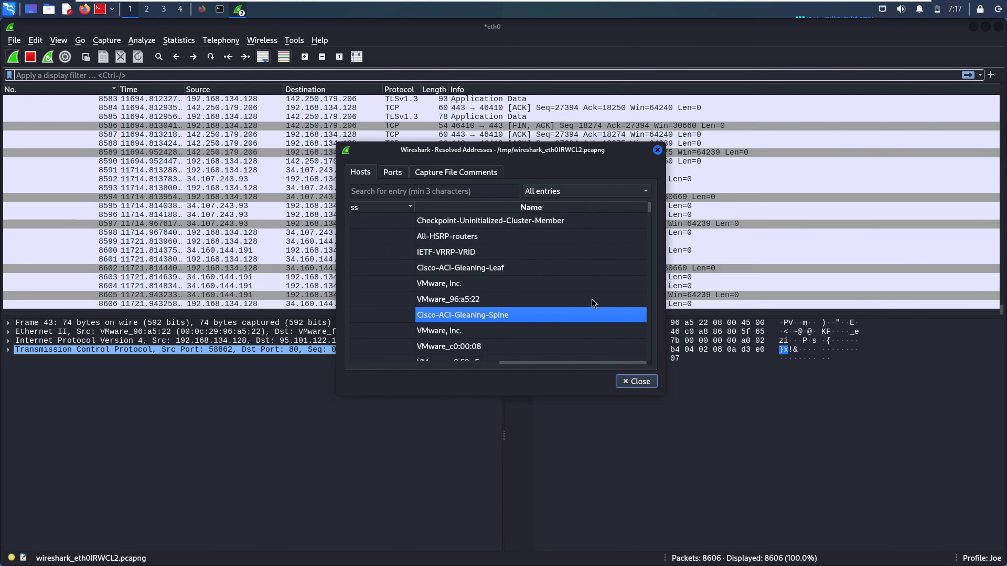
left_click(372, 316)
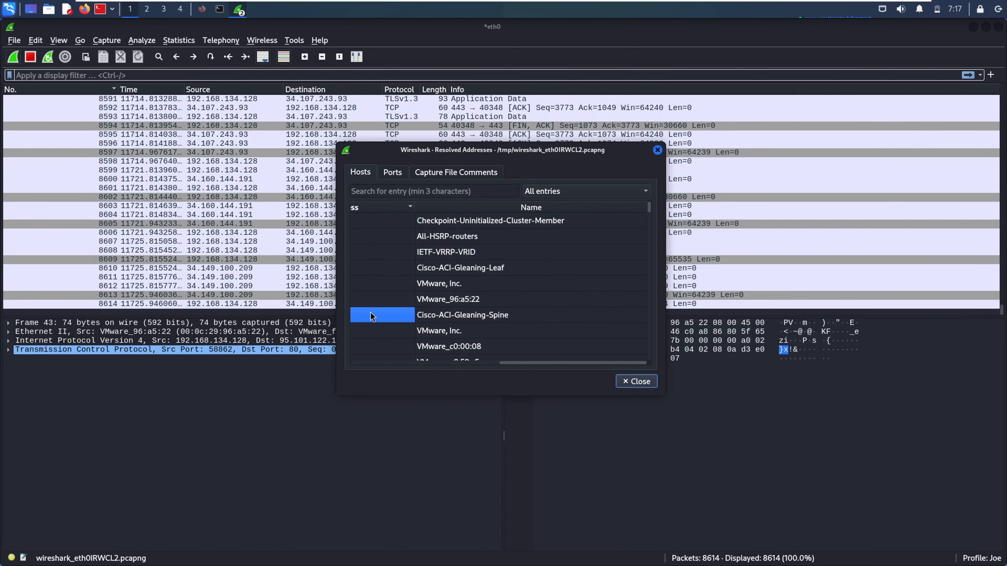
left_click(464, 363)
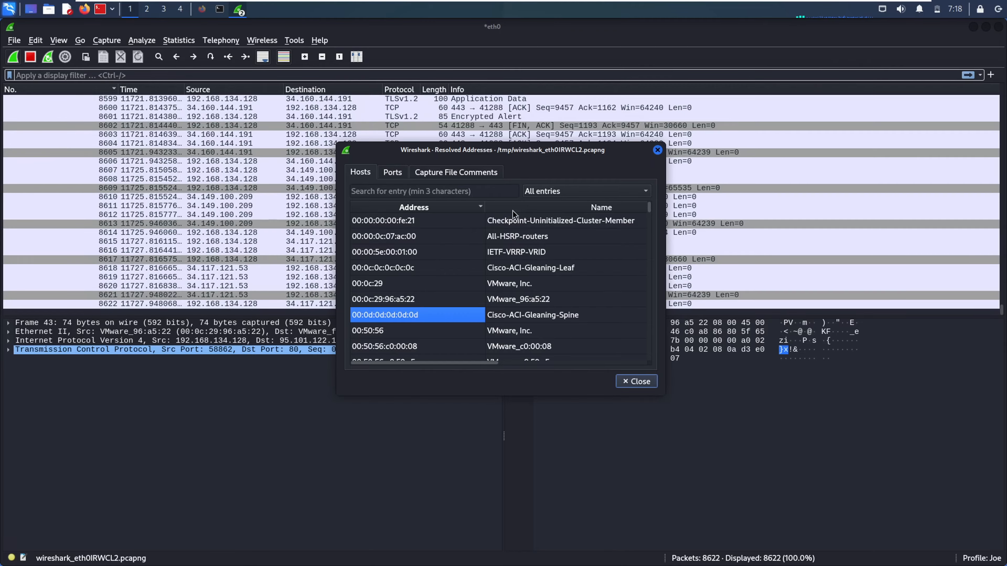
left_click(392, 173)
left_click(431, 175)
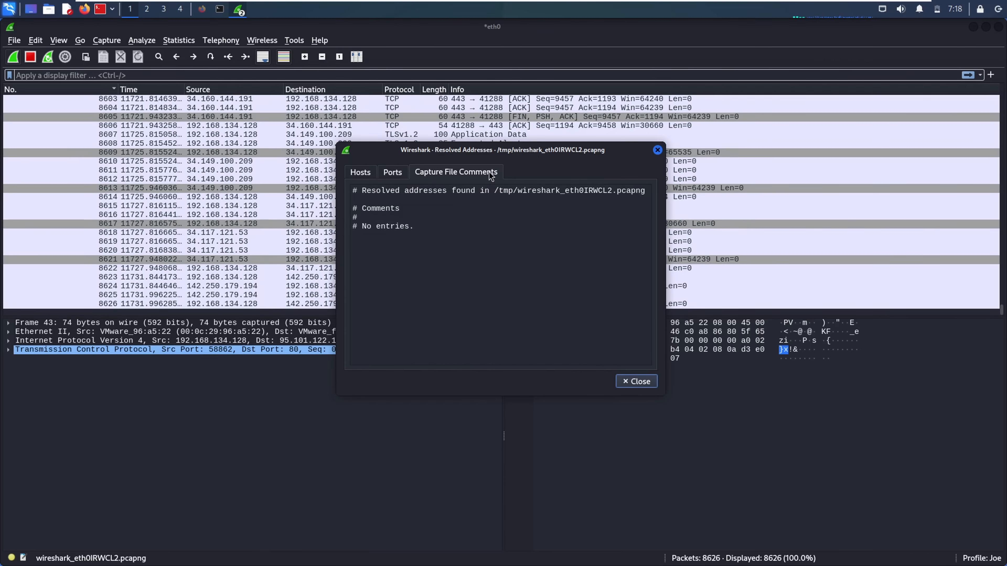
left_click(635, 381)
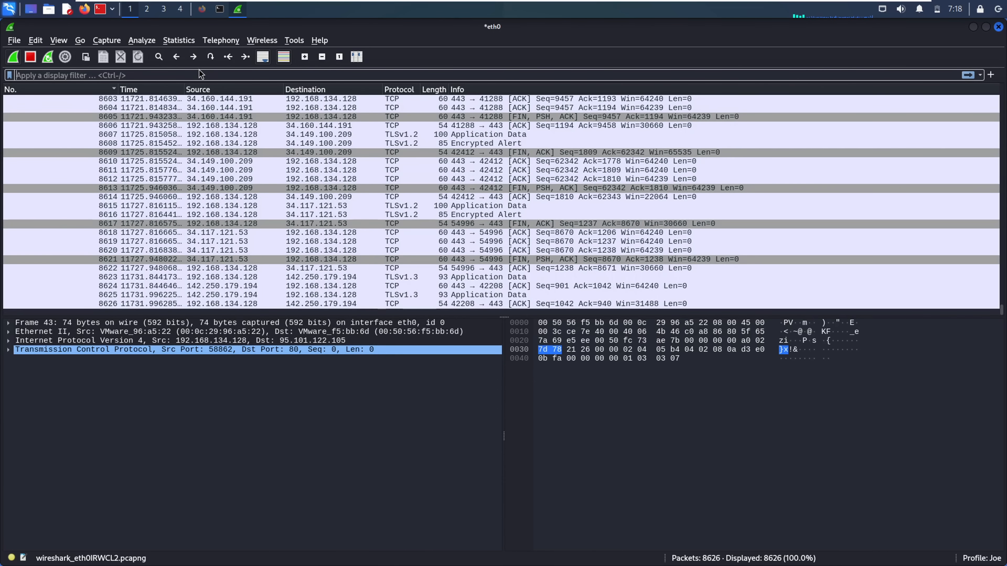
Open Protocol Hierarchy and inspect the TCP, HTTP, IPv4, IPv6, UDP and DNS entries
left_click(177, 40)
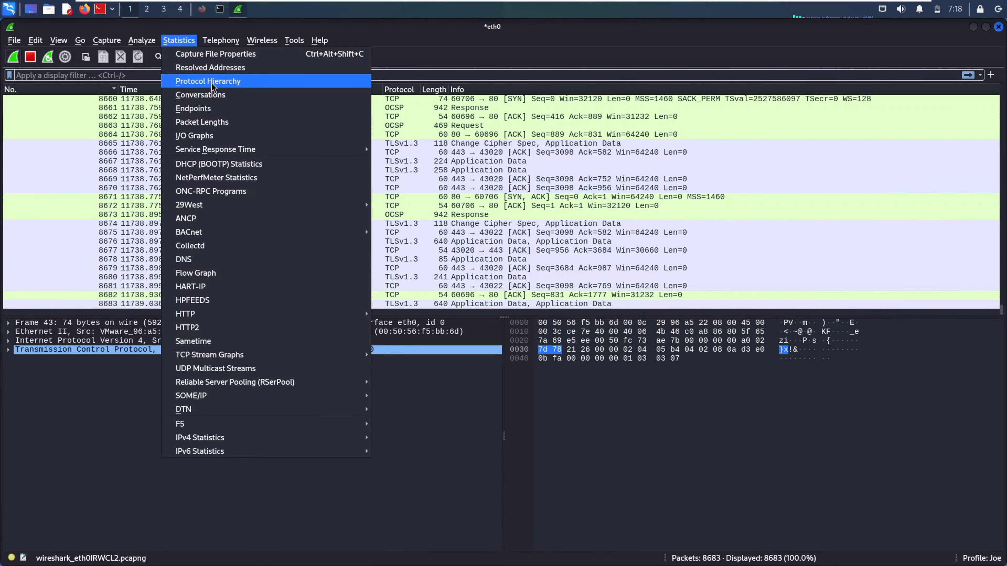
left_click(240, 82)
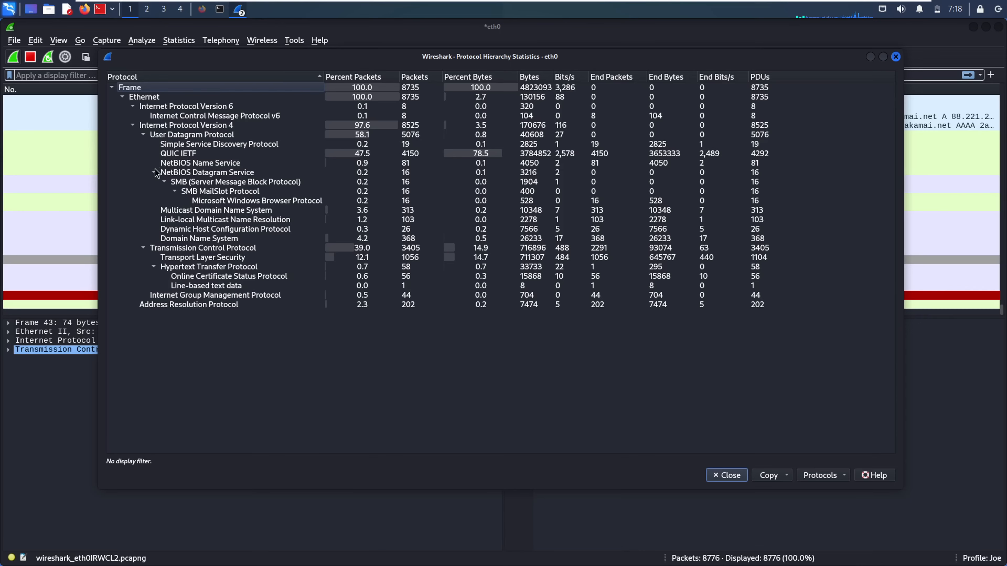
left_click(168, 249)
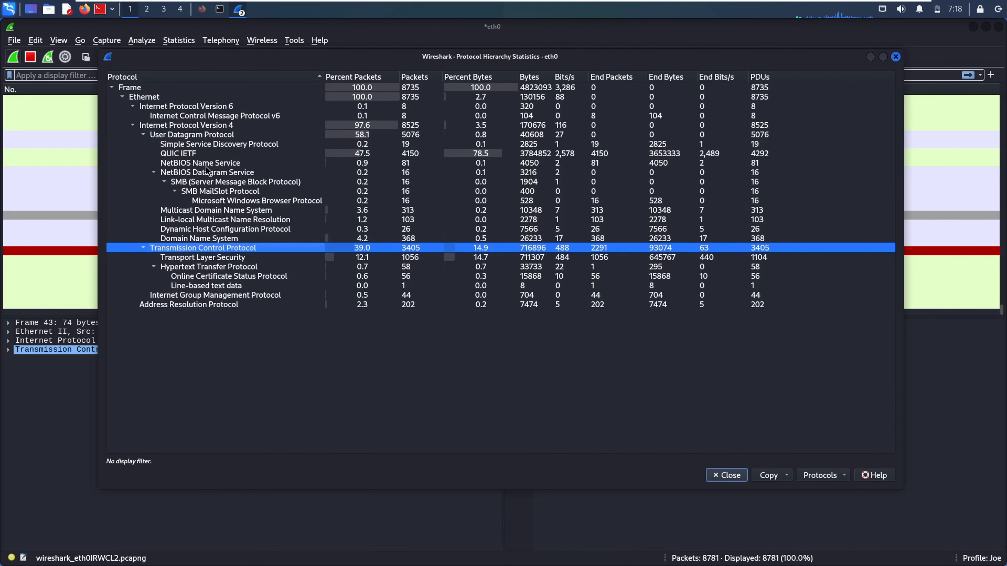
left_click(376, 367)
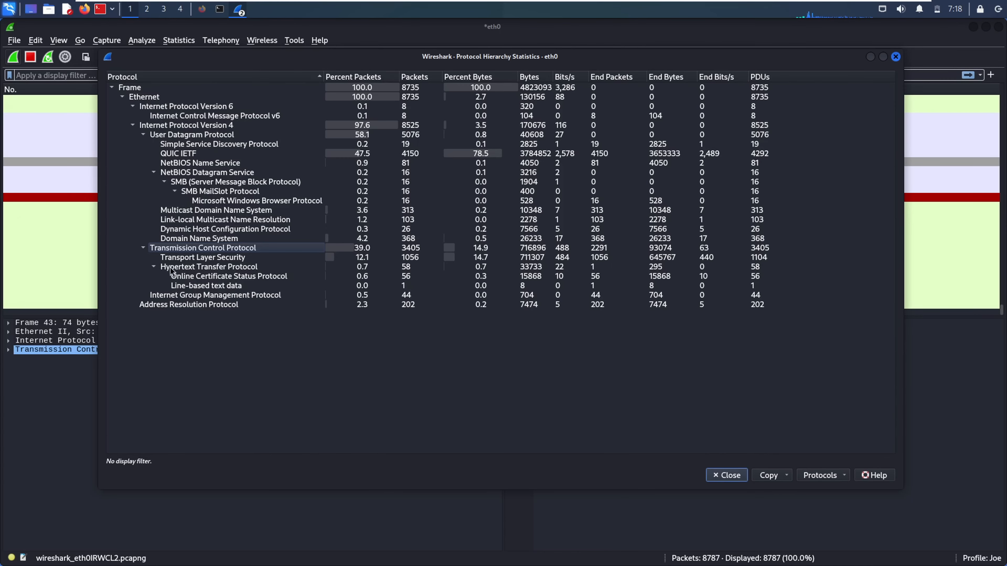
left_click(162, 268)
left_click(176, 251)
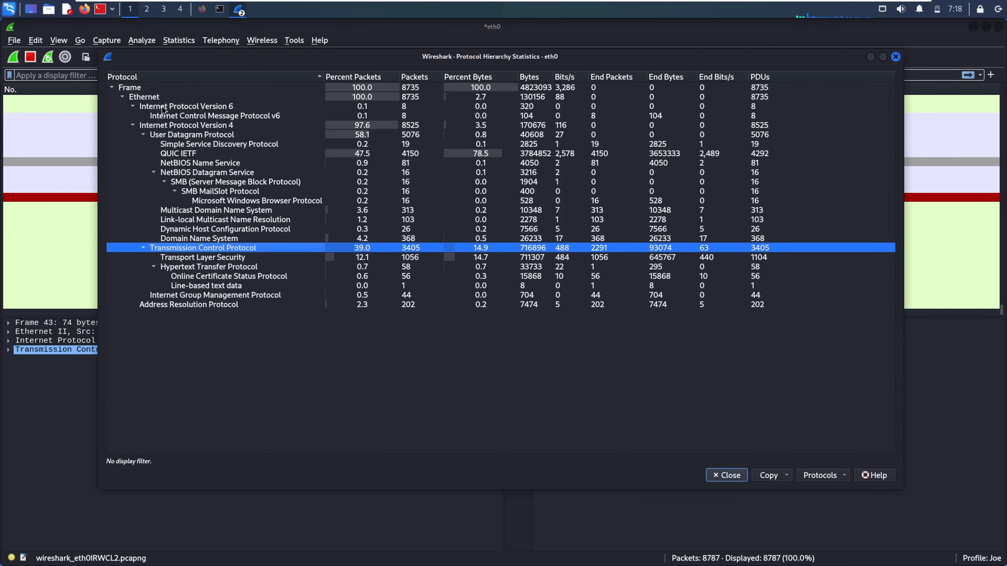
left_click(158, 126)
left_click(153, 109)
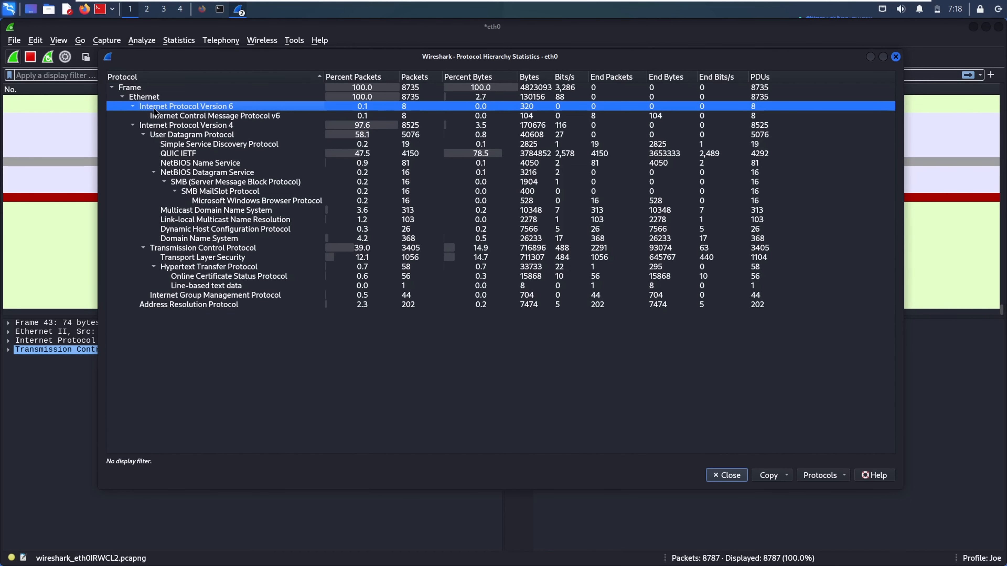
left_click(163, 135)
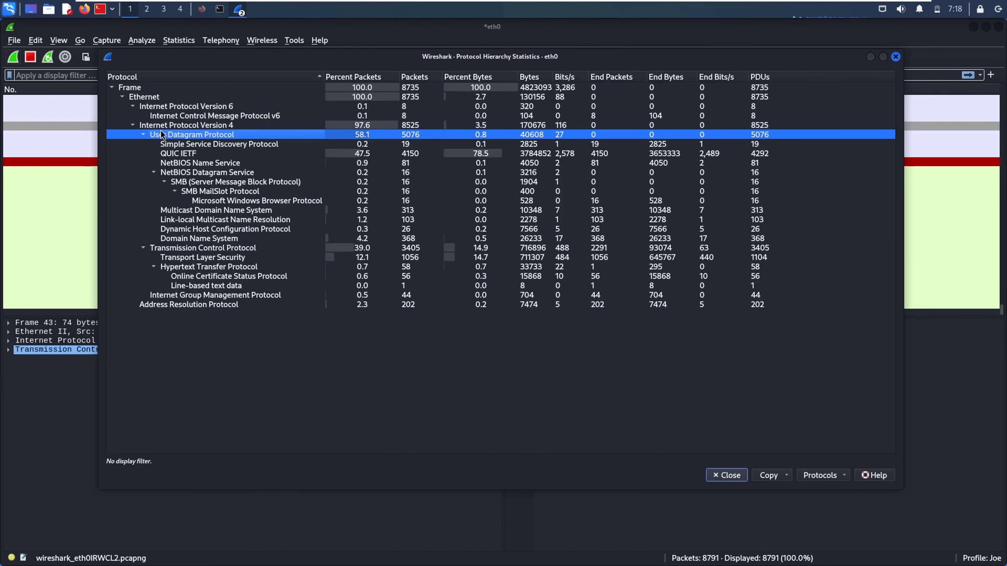
left_click(329, 239)
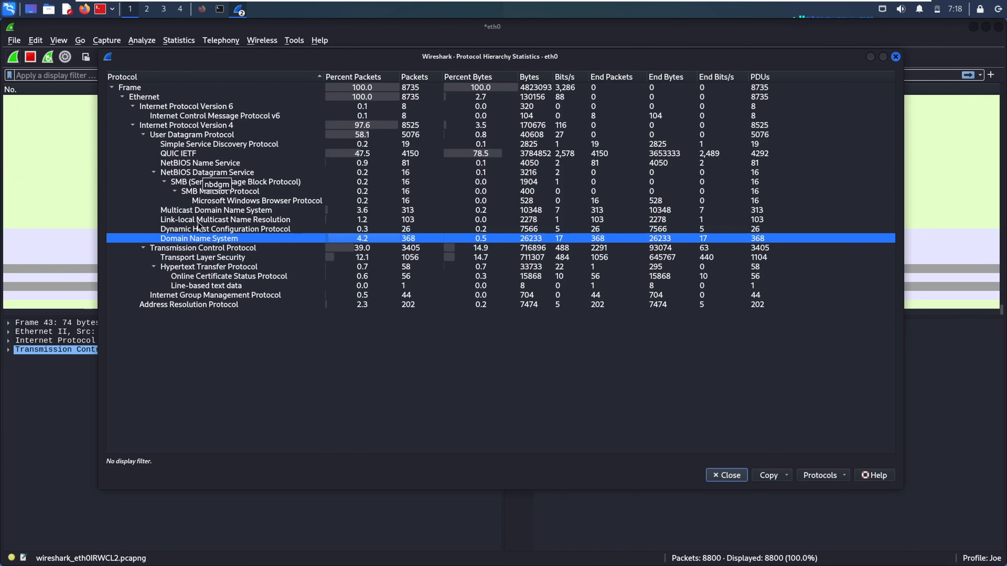
Apply the Domain Name System entry as a filter to show DNS packets
right_click(197, 238)
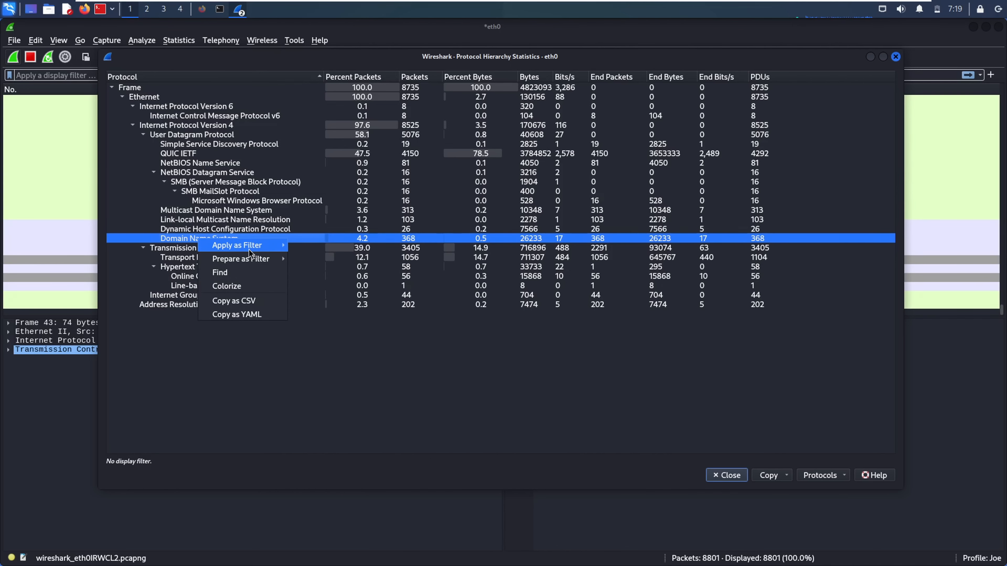
mouse_move(249, 249)
left_click(312, 246)
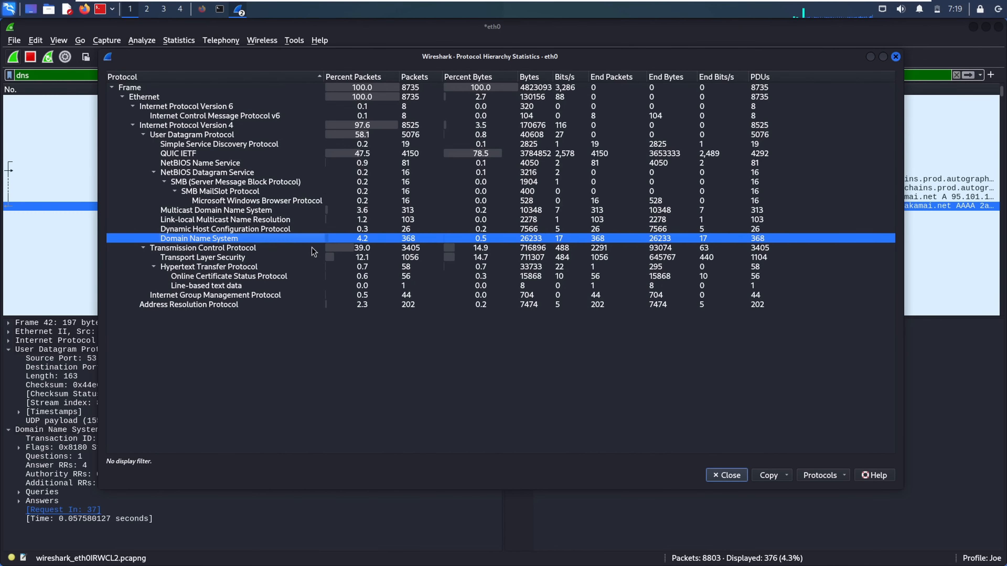
left_click(47, 93)
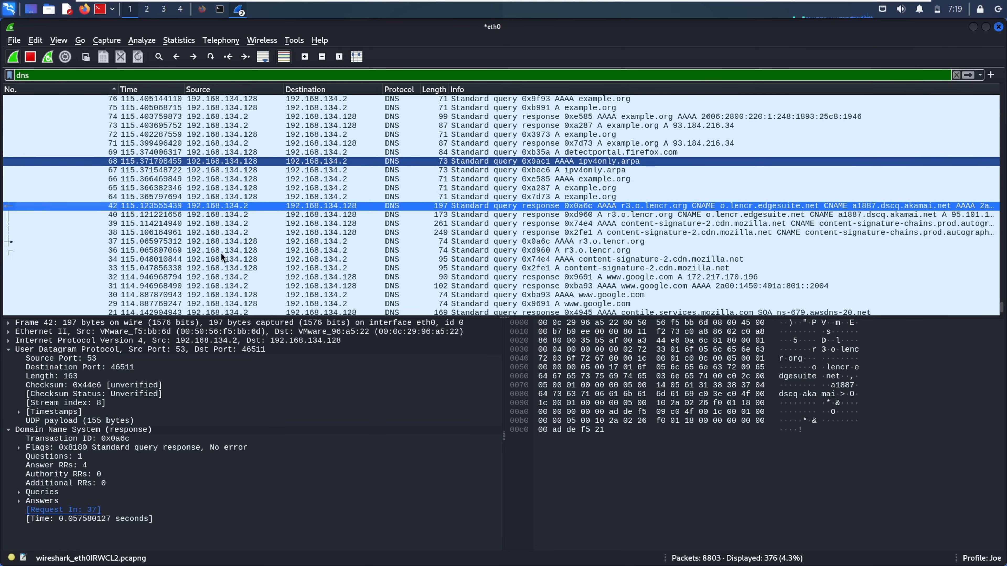
Apply Microsoft Windows Browser Protocol as the filter from Protocol Hierarchy and maximize the main window
left_click(238, 9)
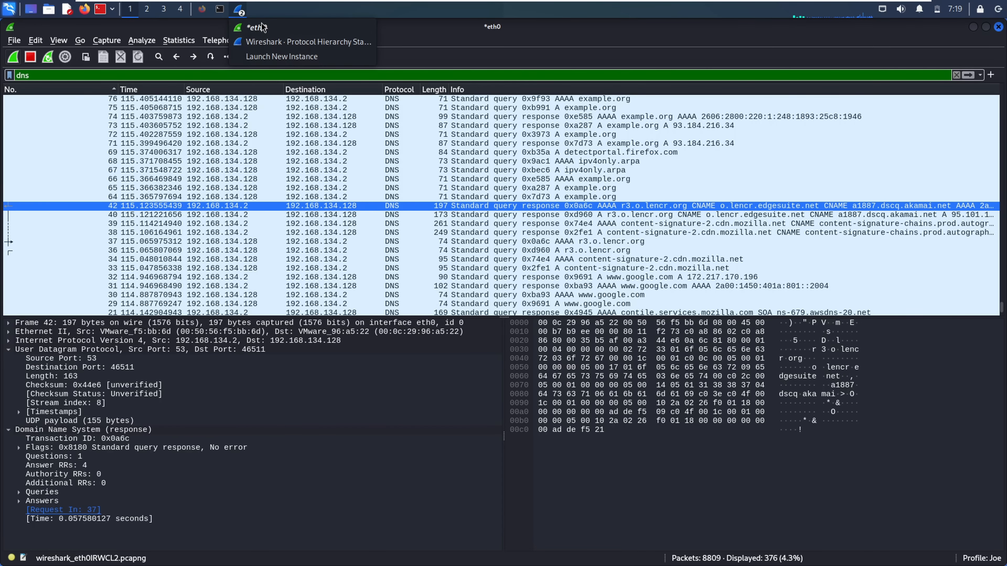
left_click(276, 41)
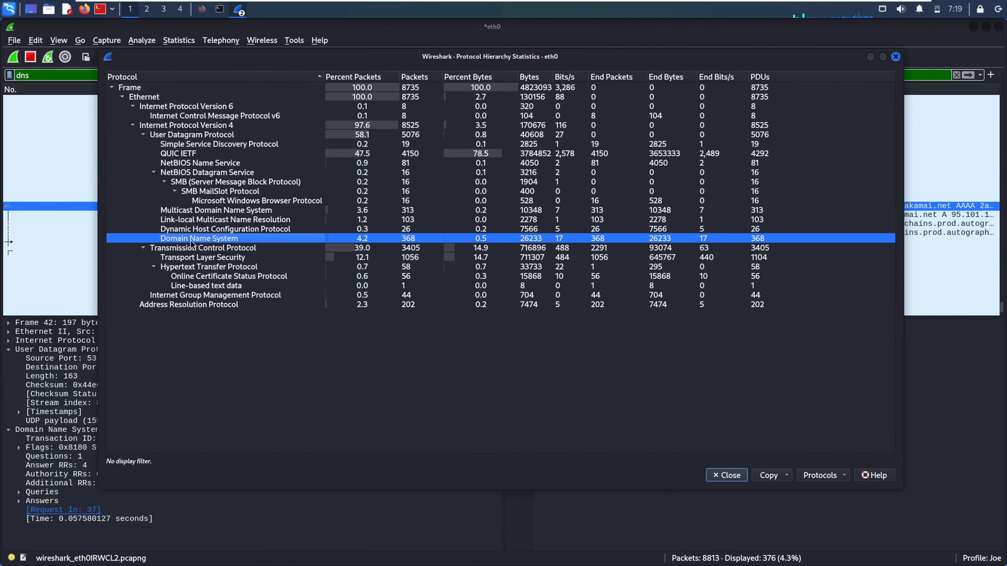
left_click(194, 250)
left_click(206, 204)
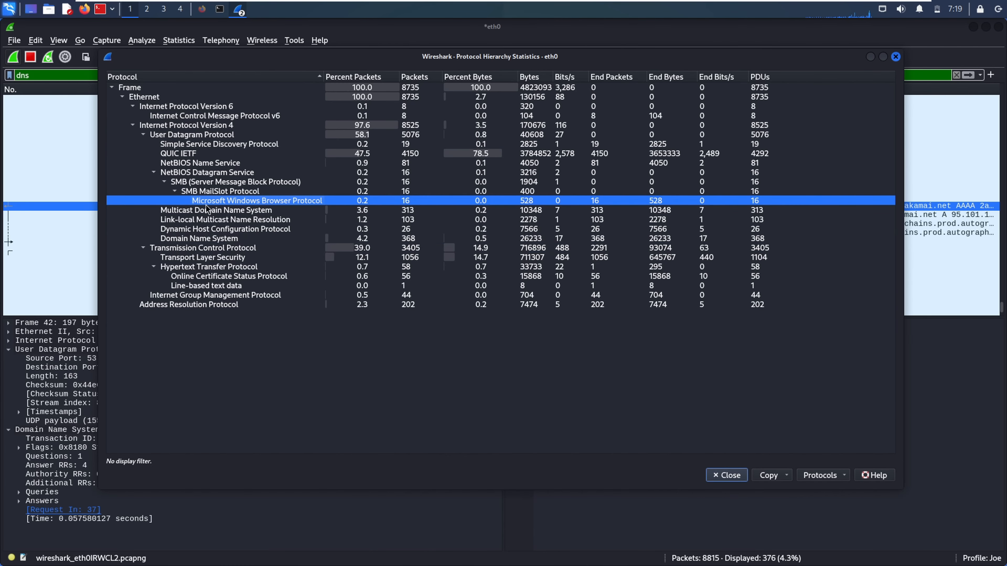
right_click(206, 205)
mouse_move(228, 213)
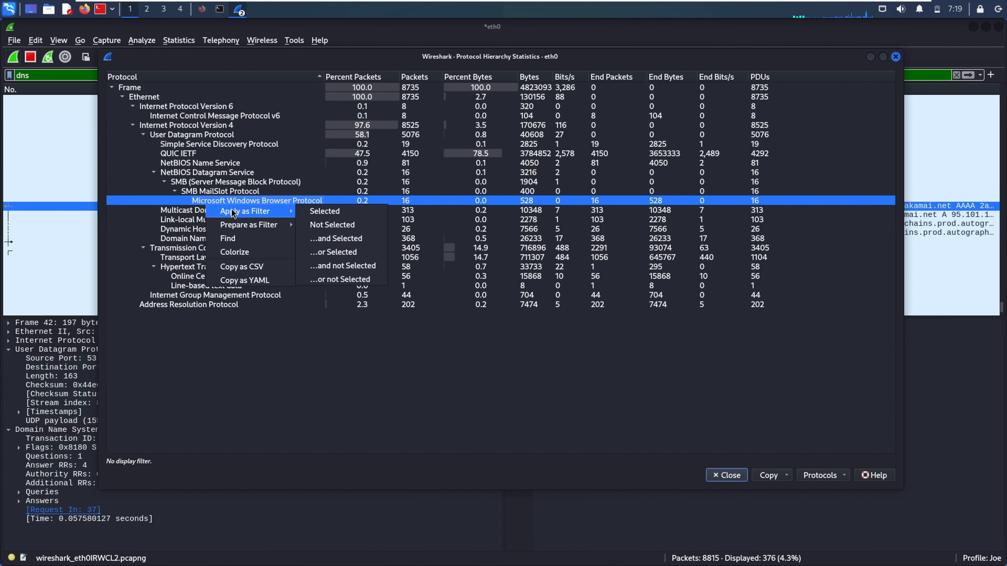
left_click(306, 212)
left_click_drag(1, 129, 190, 120)
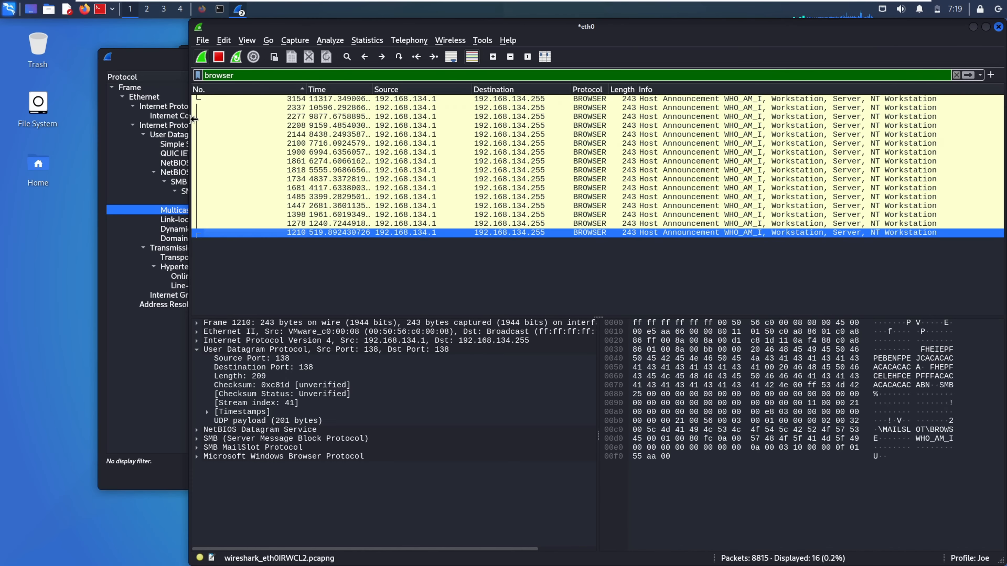
left_click(985, 26)
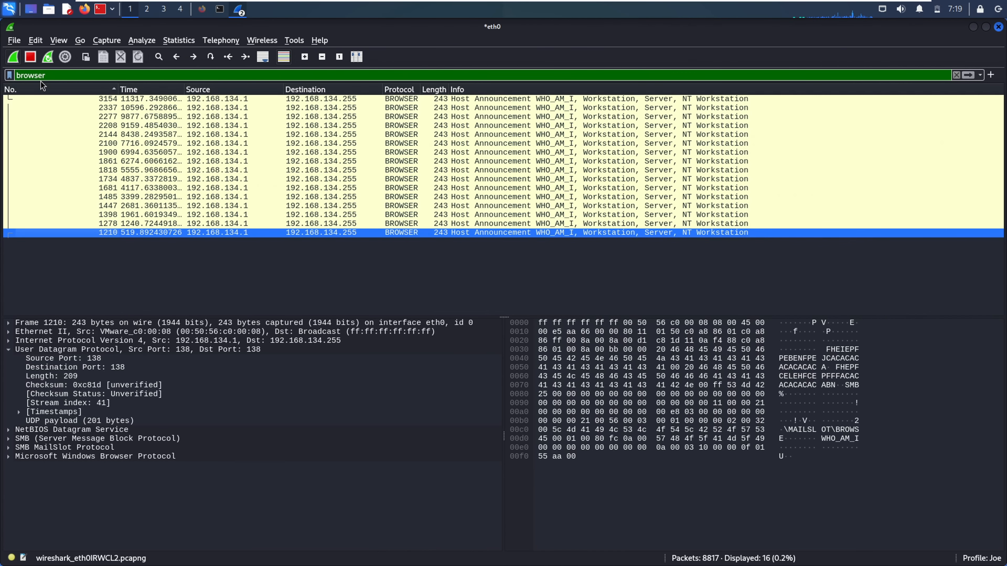
Open Conversations and browse the Ethernet, IPv4, IPv6, TCP and UDP tabs
left_click(173, 43)
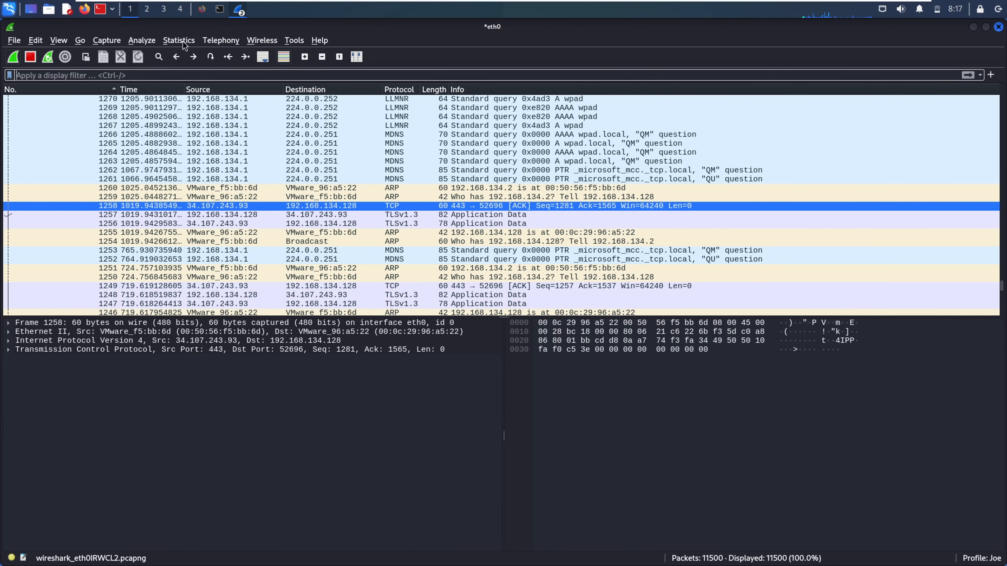
left_click(182, 41)
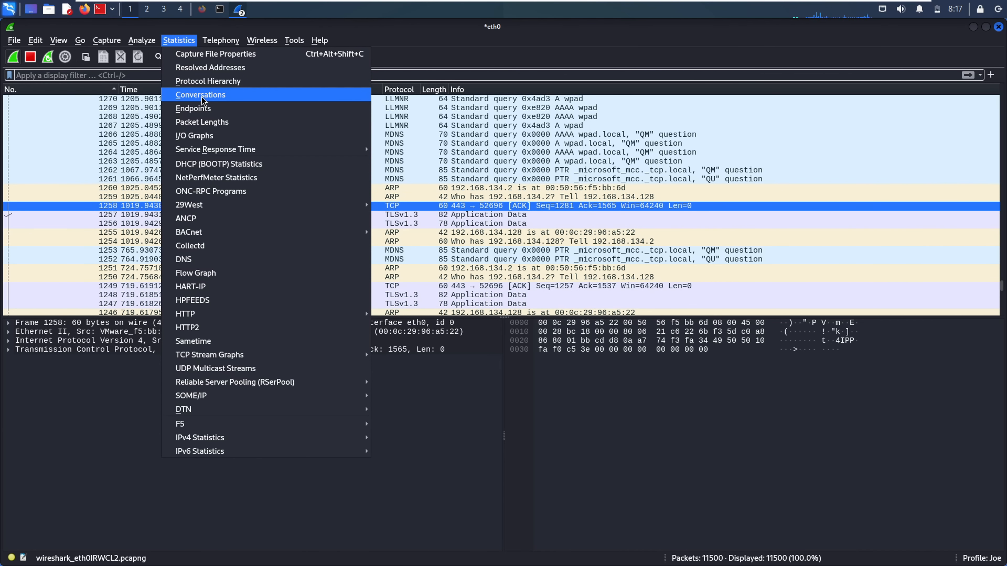
left_click(224, 99)
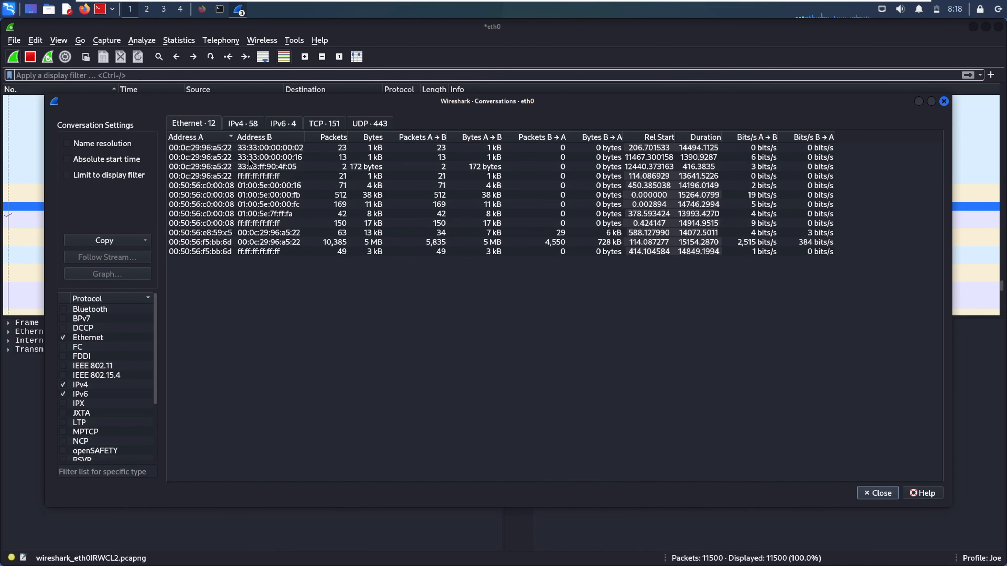
left_click(243, 126)
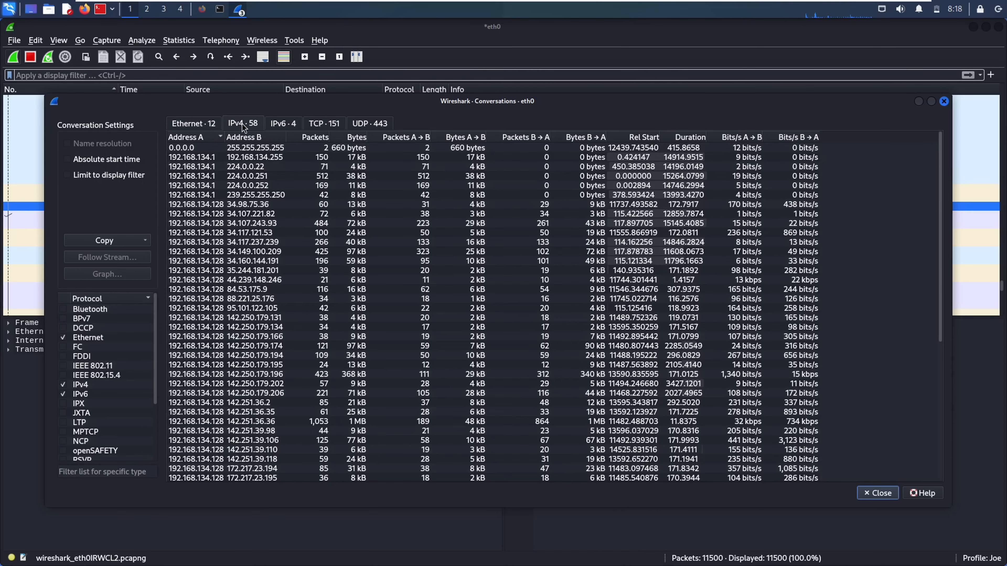
left_click(203, 125)
left_click(288, 128)
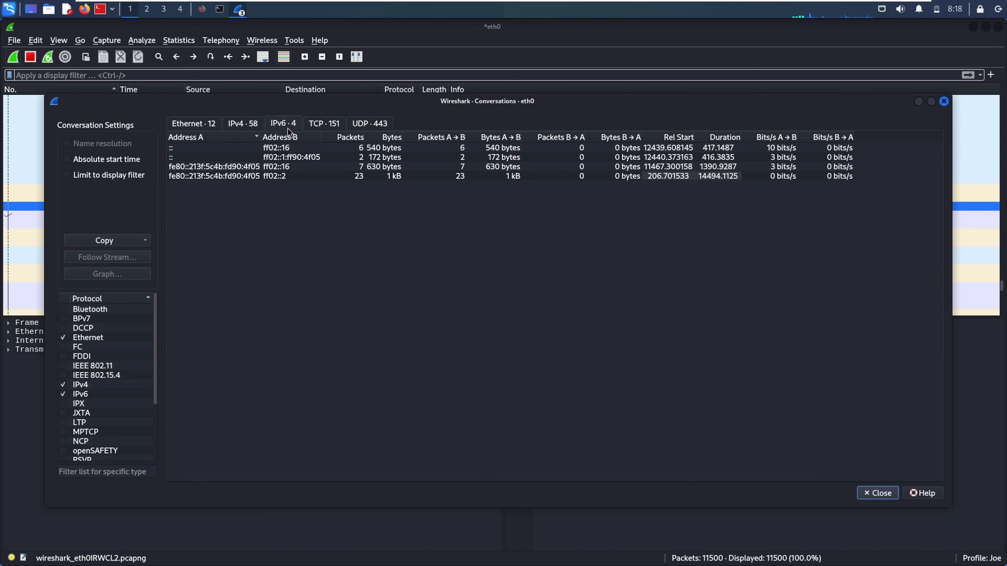
left_click(190, 118)
left_click(326, 122)
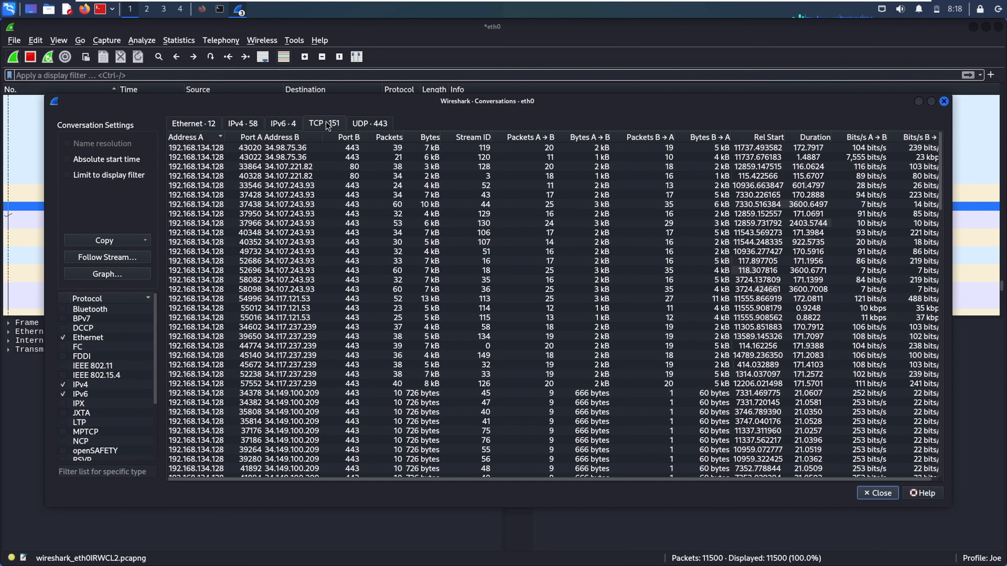
left_click(367, 122)
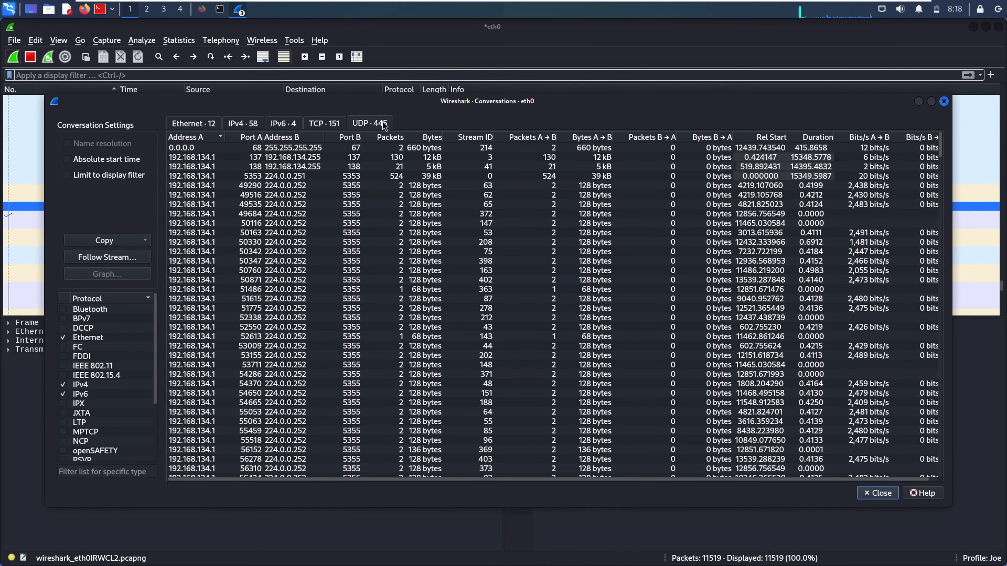
left_click(243, 123)
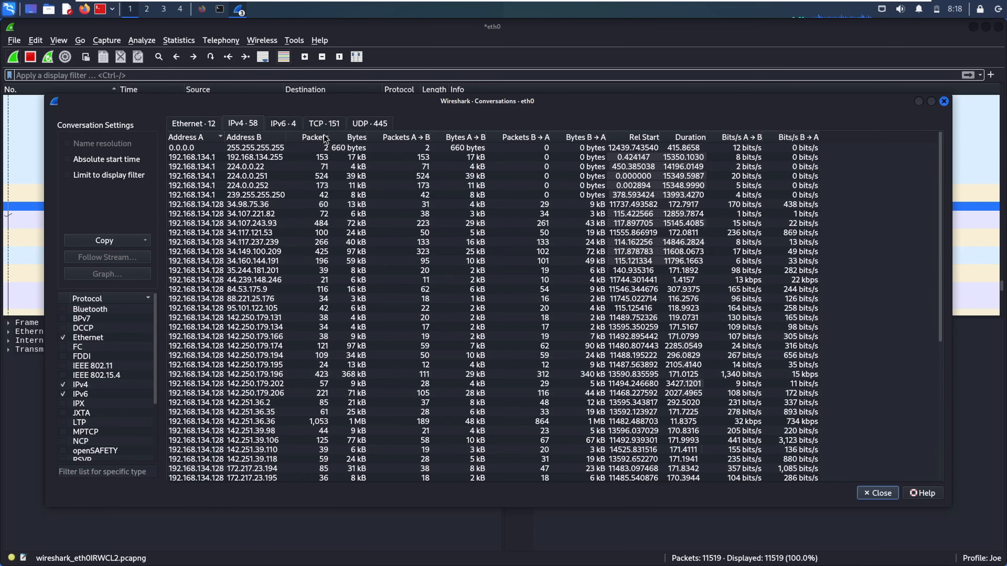
Sort IPv4 conversations by packets descending and filter on 192.168.134.128 ↔ 172.217.170.196 (A↔B)
left_click(305, 139)
left_click(314, 138)
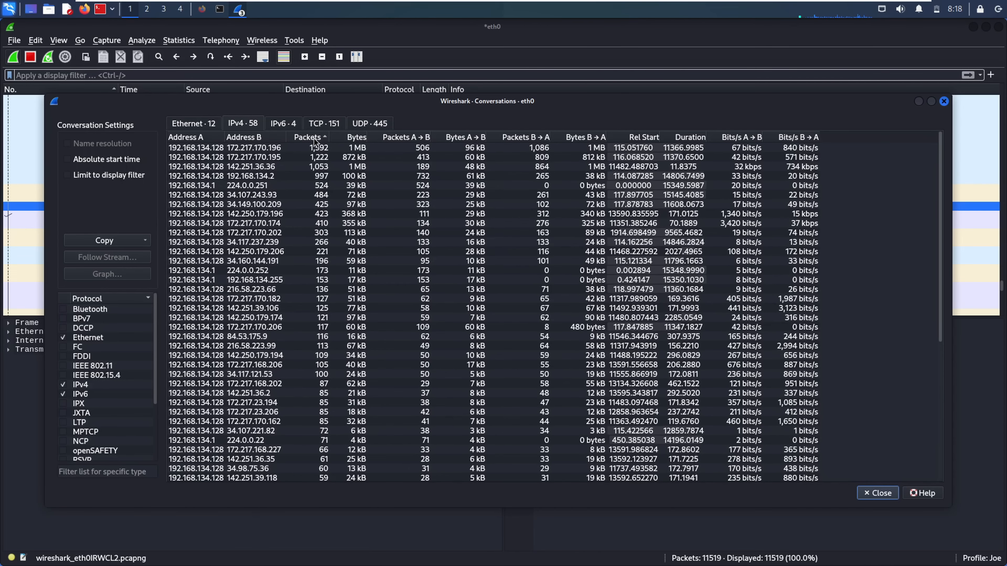
left_click(320, 150)
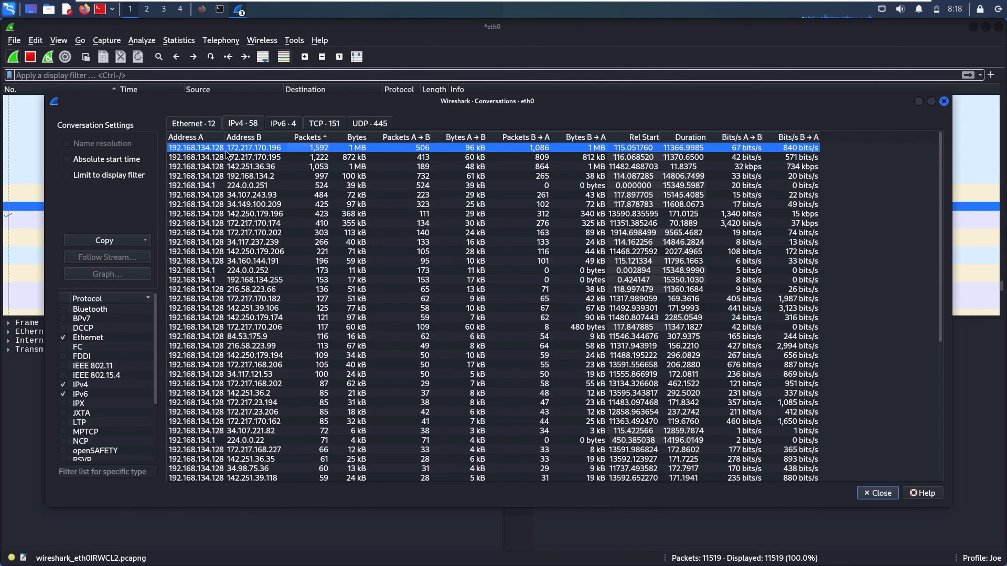
right_click(202, 147)
key("Escape")
right_click(264, 147)
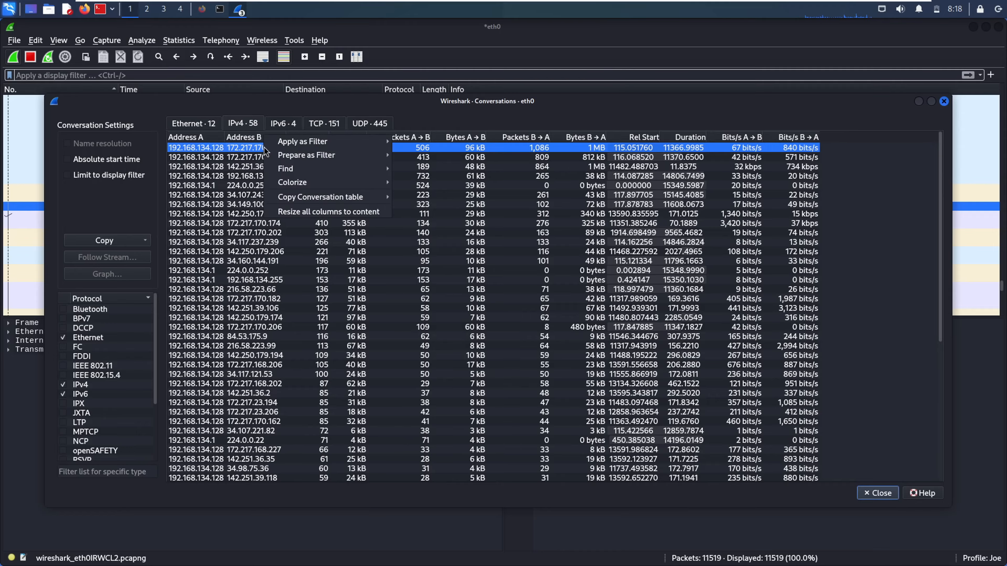
mouse_move(287, 147)
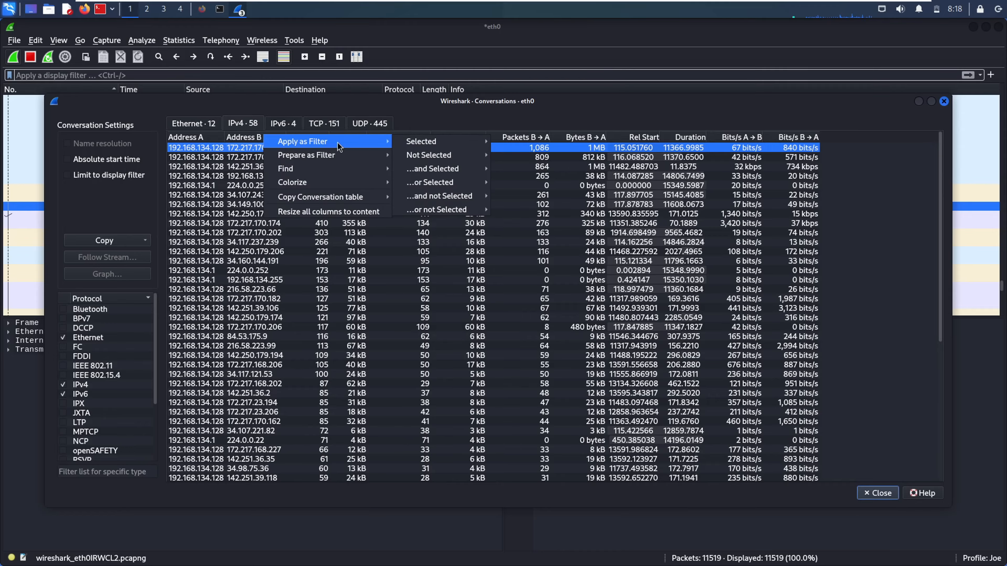
mouse_move(438, 138)
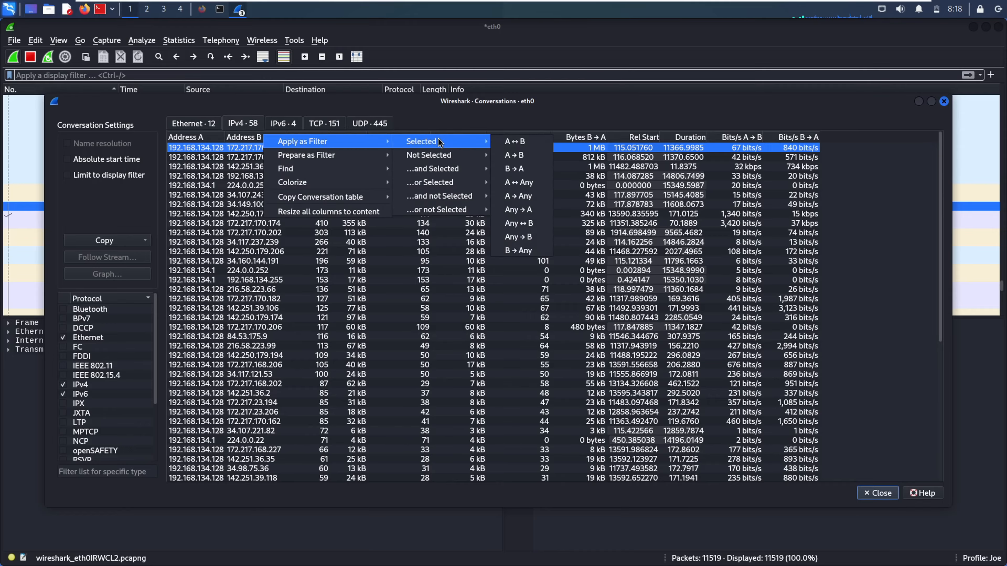
left_click(510, 142)
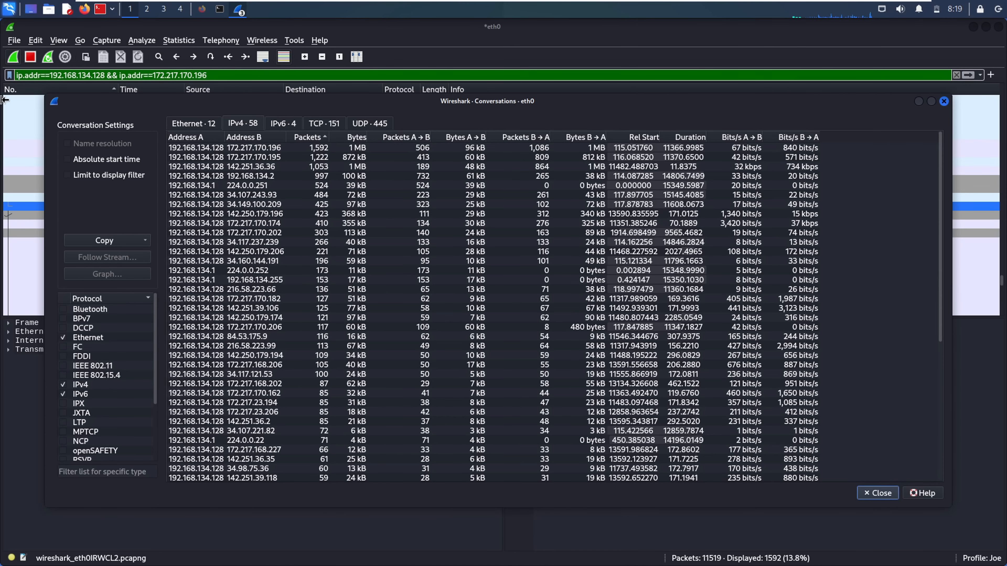
left_click(4, 100)
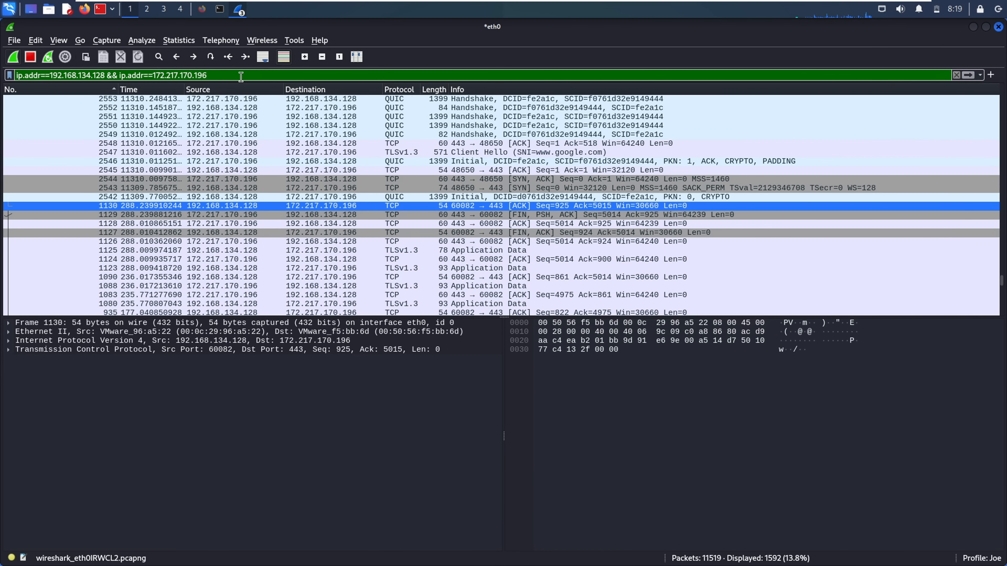
Reapply the display filter, inspect frame 2548, and open the Statistics menu
key("Return")
left_click(335, 144)
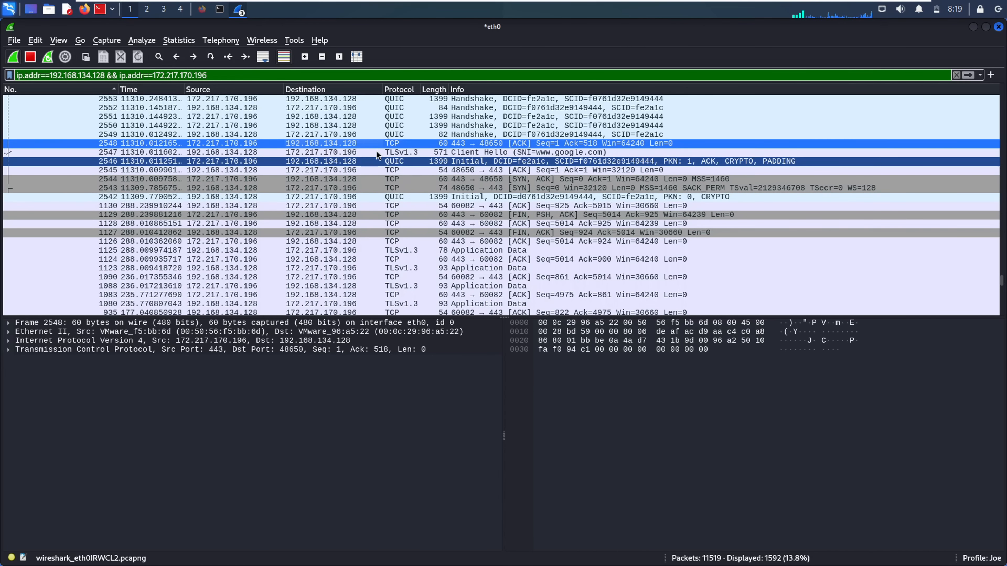
left_click(178, 40)
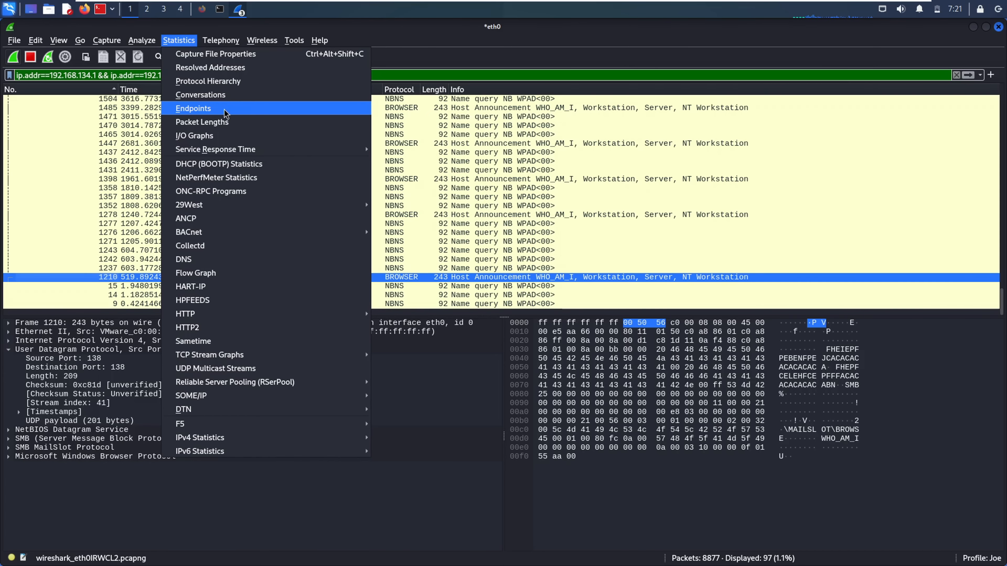
Open Endpoints and inspect the Ethernet broadcast and 192.168.134.1/192.168.134.255 IPv4 endpoints
left_click(213, 111)
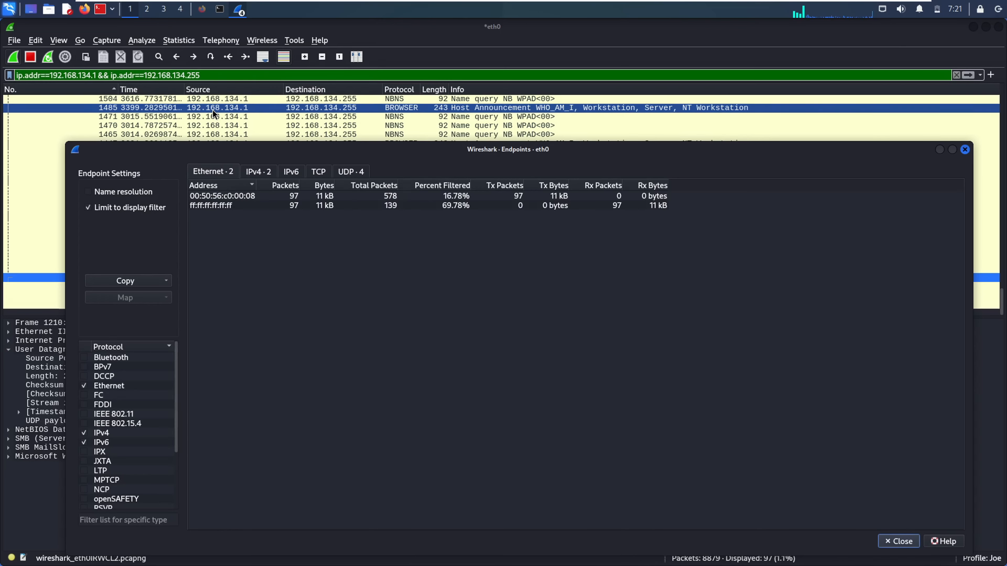
left_click(232, 197)
left_click(246, 207)
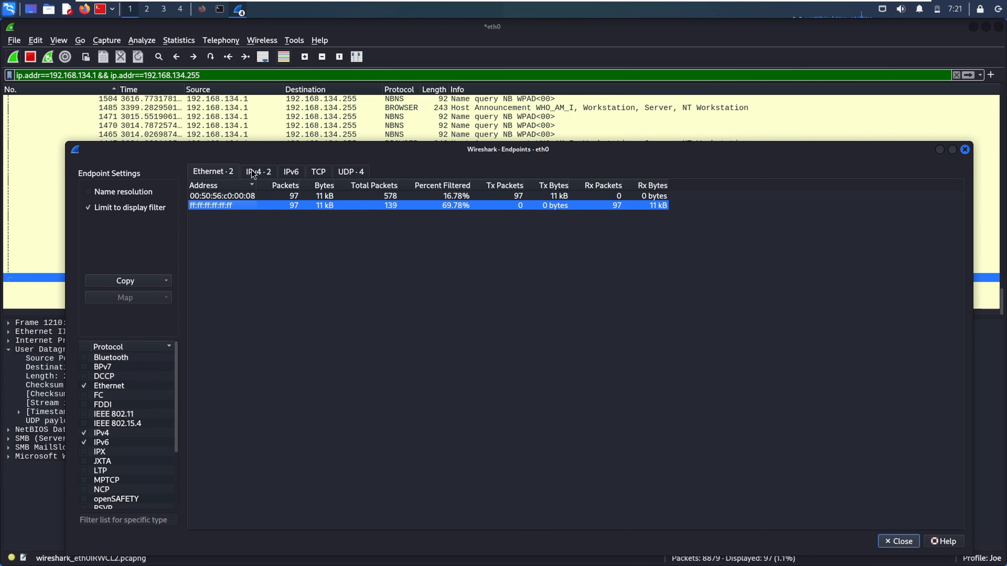
left_click(256, 173)
left_click(223, 197)
left_click(254, 207)
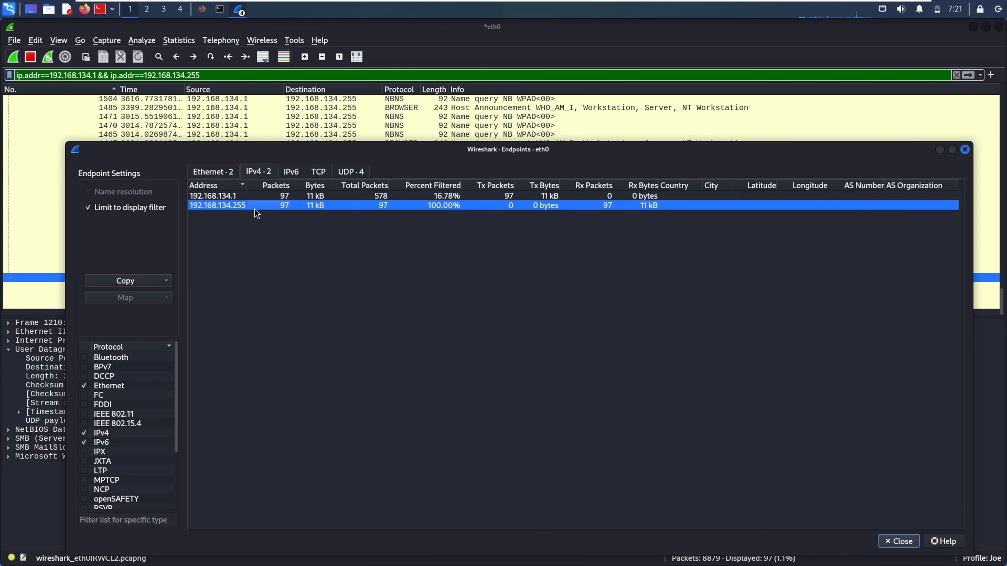
Review the 00:50:56:c0:00:08 Ethernet endpoint, sort IPv4 endpoints by address, then clear the display filter
left_click(224, 174)
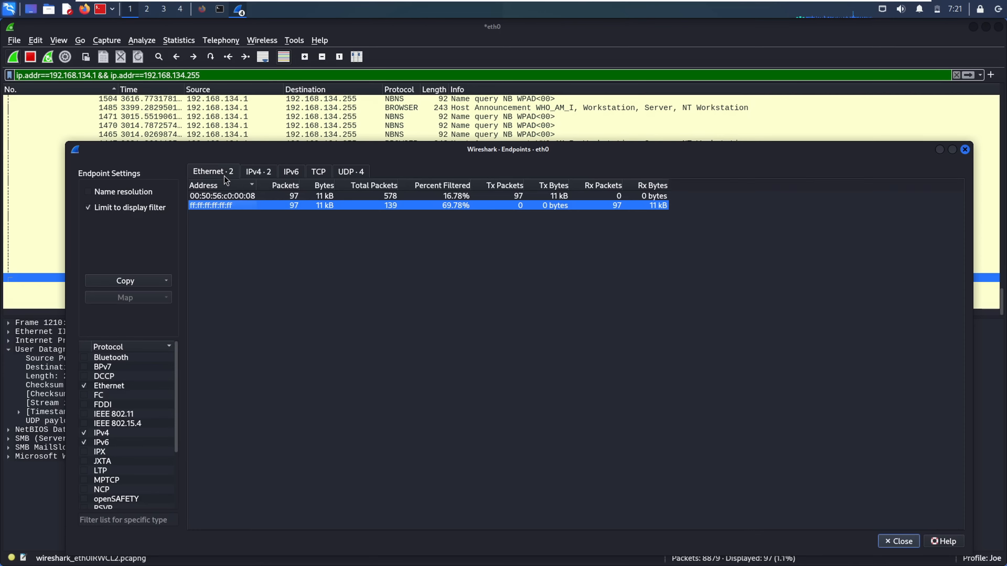
left_click(245, 198)
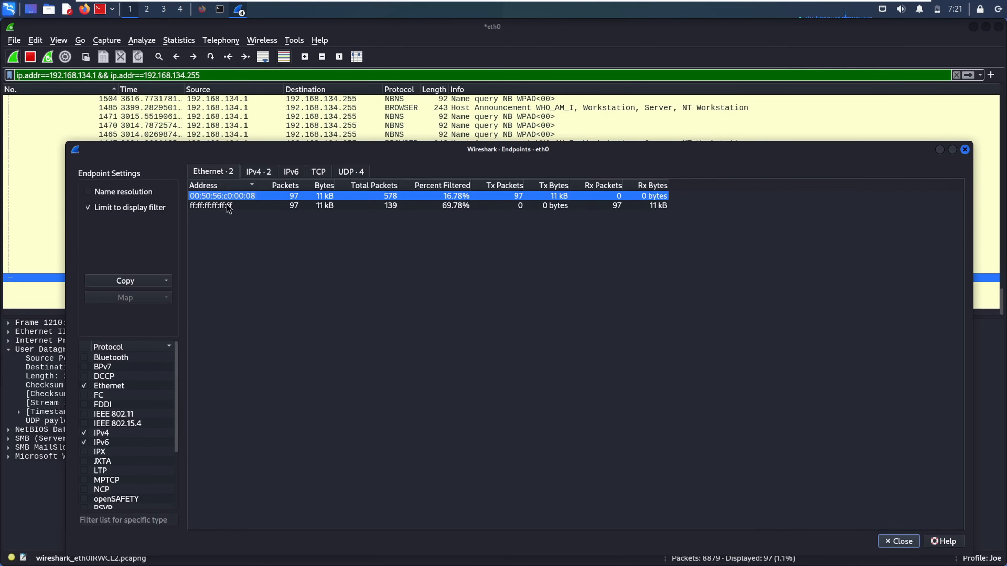
left_click(227, 205)
left_click(232, 199)
left_click(270, 172)
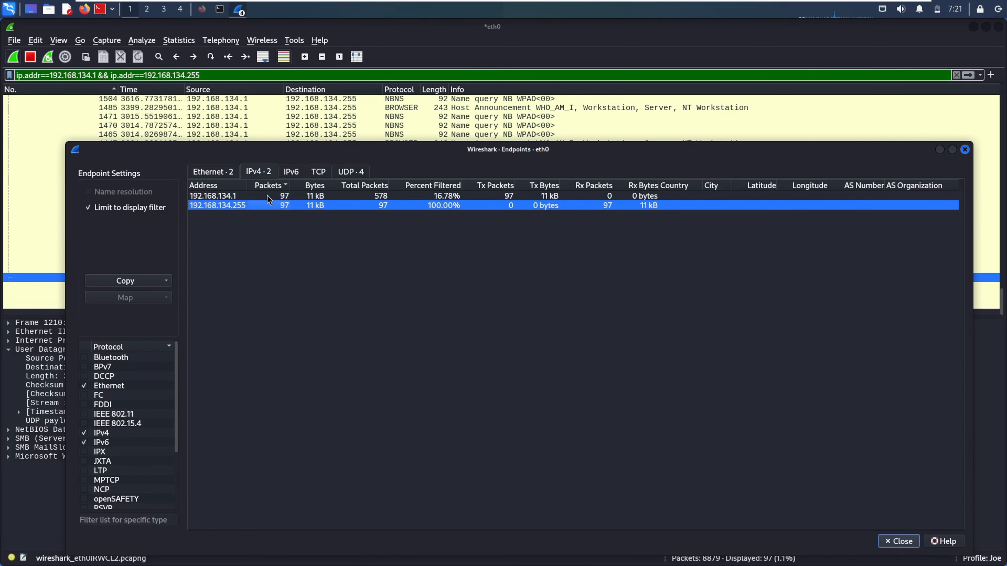
left_click(236, 185)
left_click(237, 173)
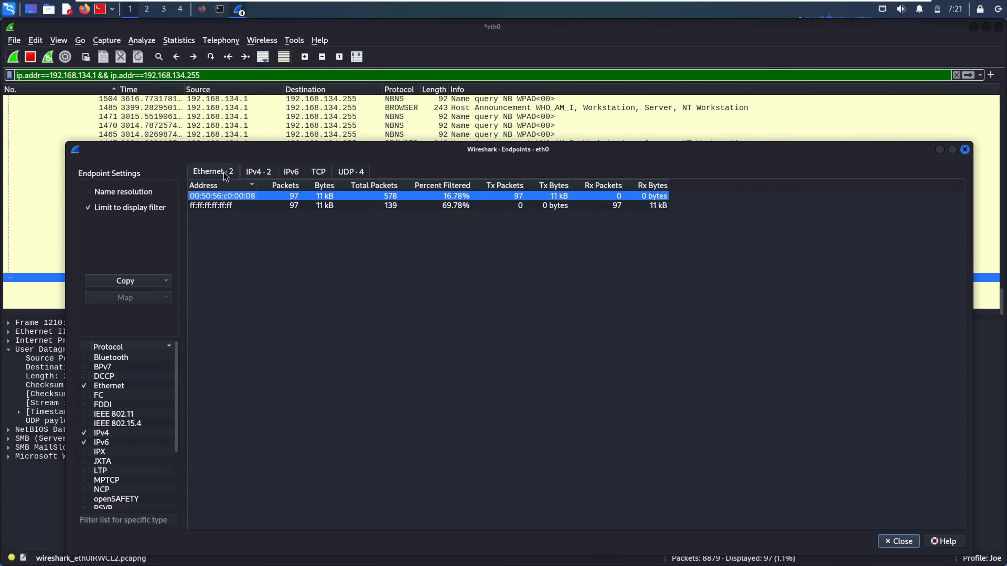
left_click(956, 75)
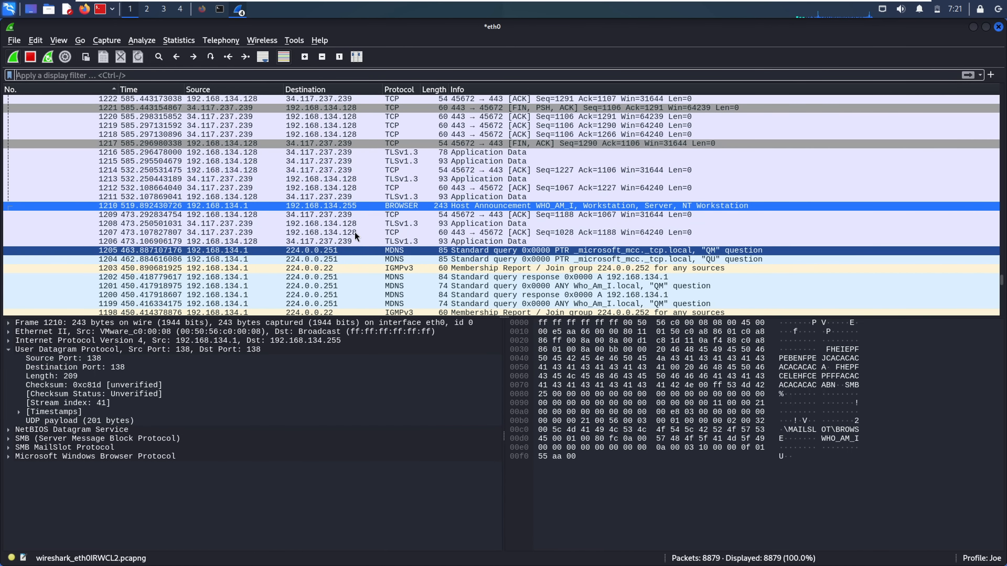
Open Endpoints for the whole capture and sort the IPv4 endpoints by packets, most first
left_click(365, 213)
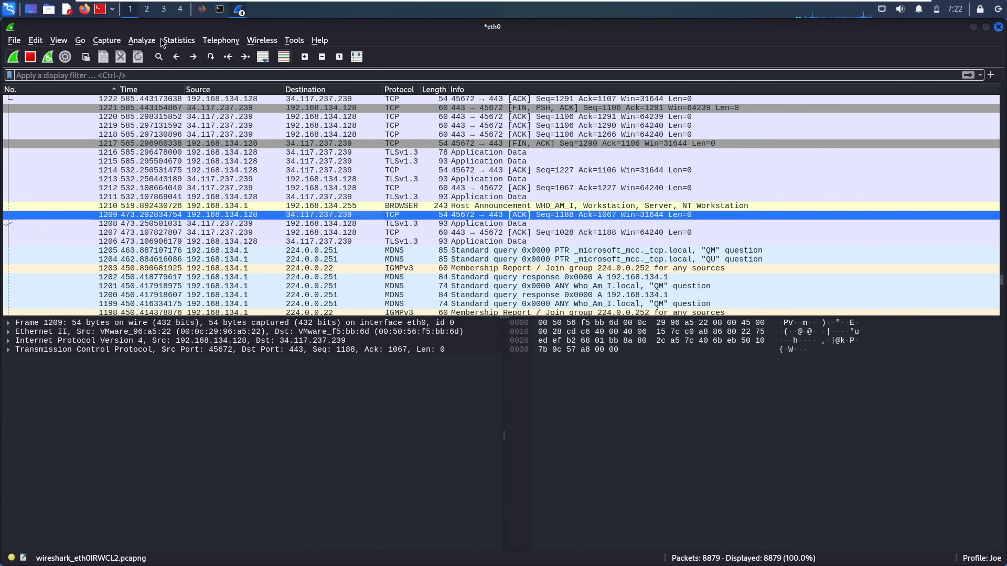
left_click(175, 41)
left_click(207, 108)
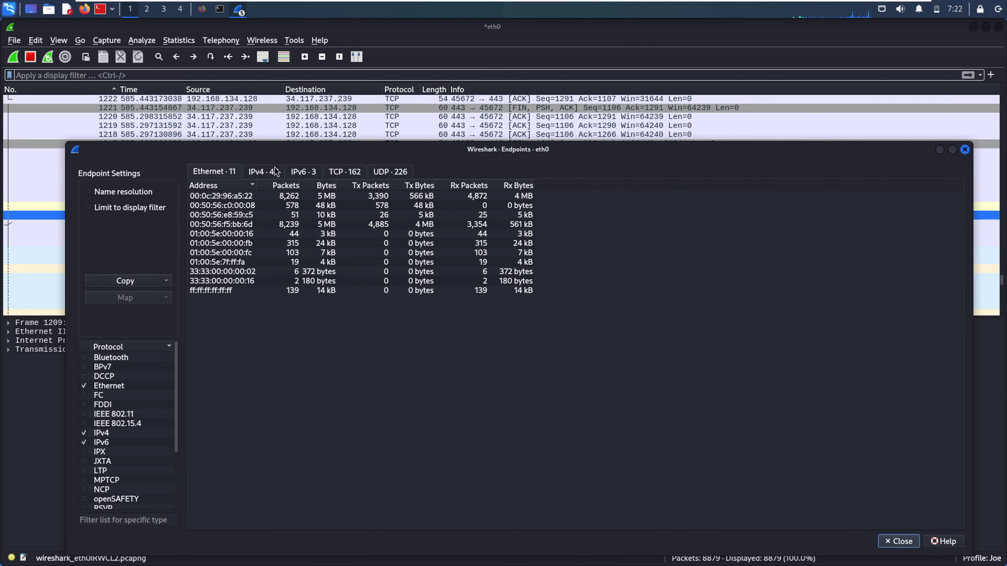
left_click(263, 172)
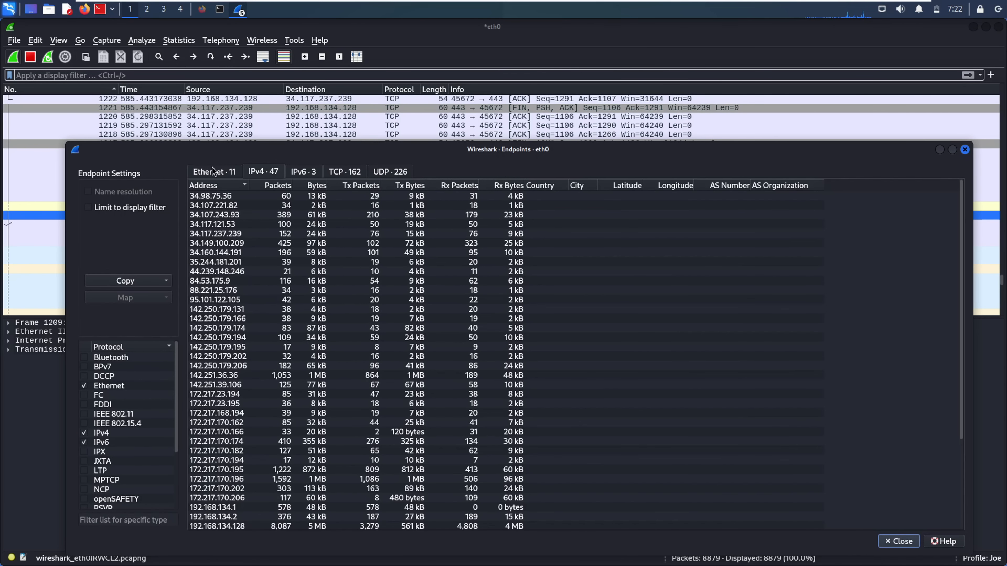
left_click(212, 168)
left_click(262, 169)
left_click(241, 185)
left_click(242, 185)
left_click(282, 185)
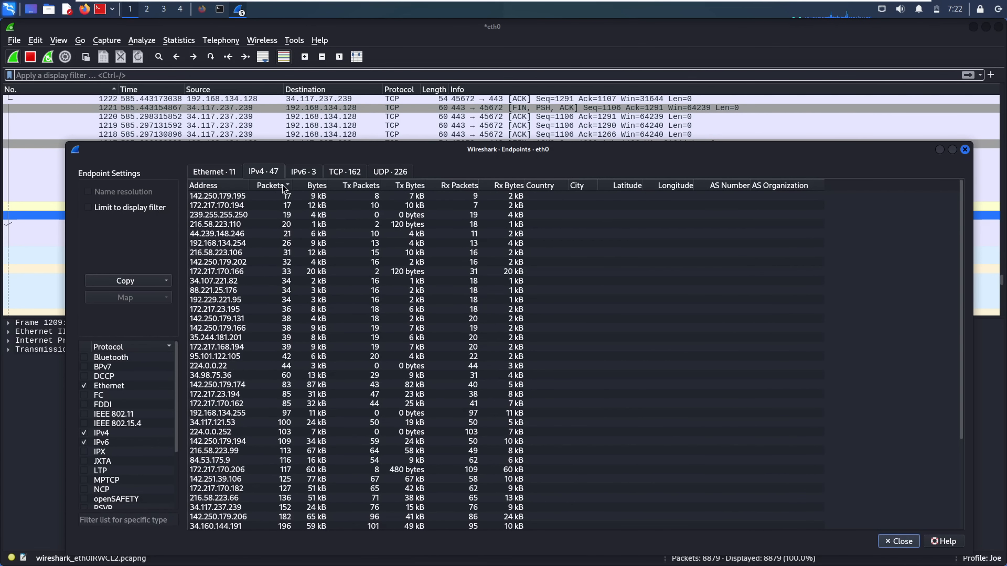
left_click(282, 185)
Inspect the 192.168.134.128, 172.217.170.195, 192.168.134.1, 172.217.170.196 and 216.58.223.66 IPv4 endpoints
left_click(225, 197)
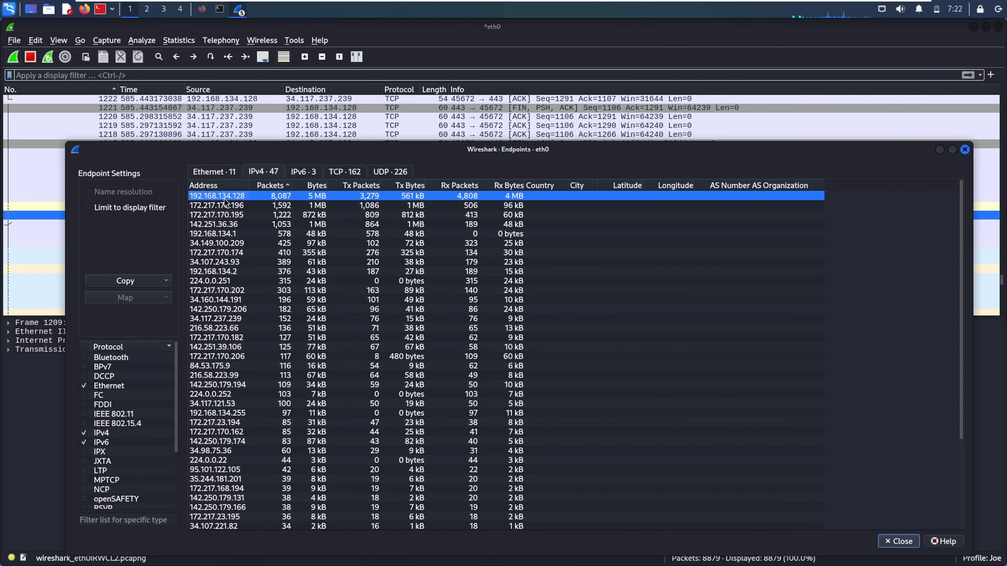
left_click(234, 215)
left_click(239, 234)
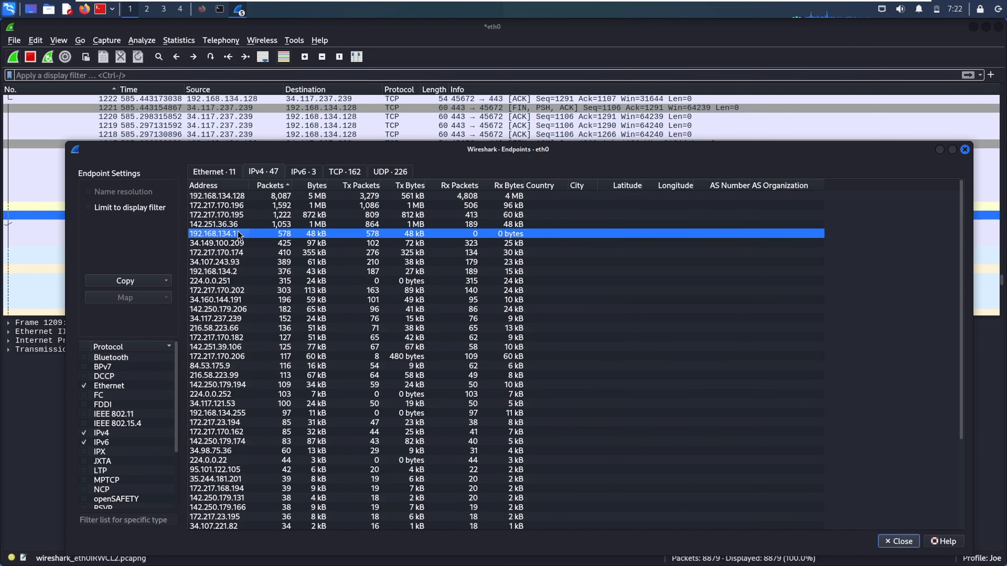
left_click(251, 204)
left_click(287, 195)
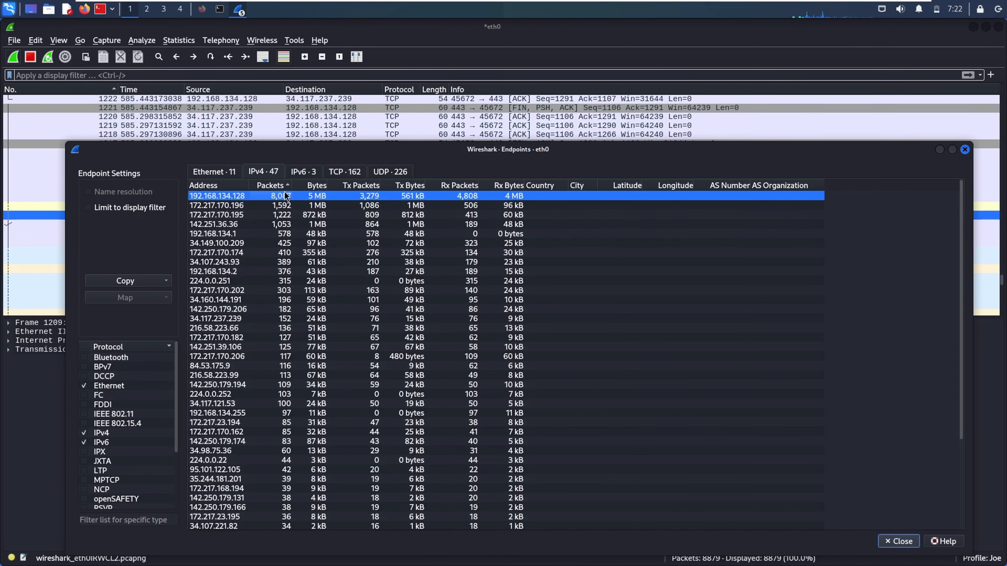
left_click(225, 170)
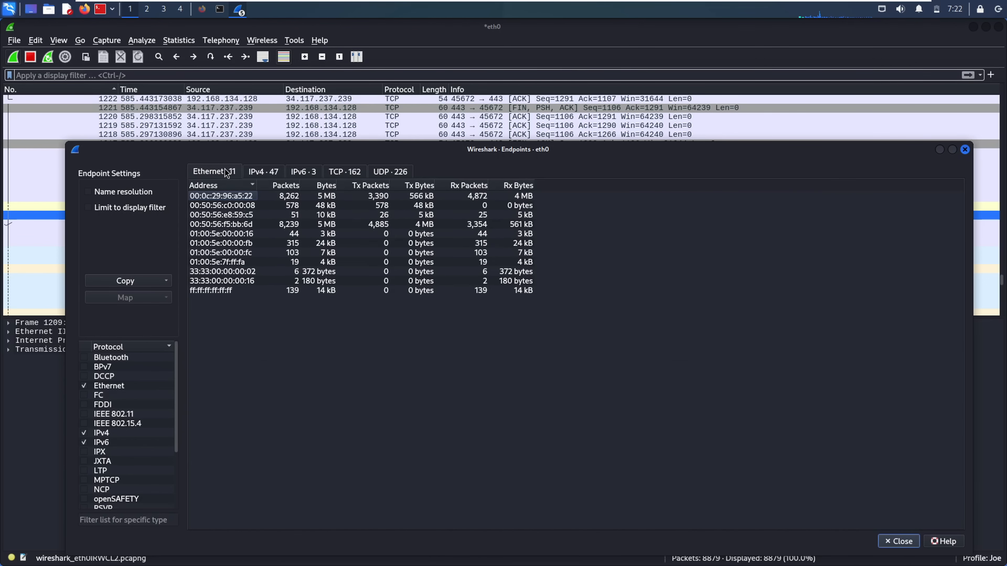
left_click(263, 172)
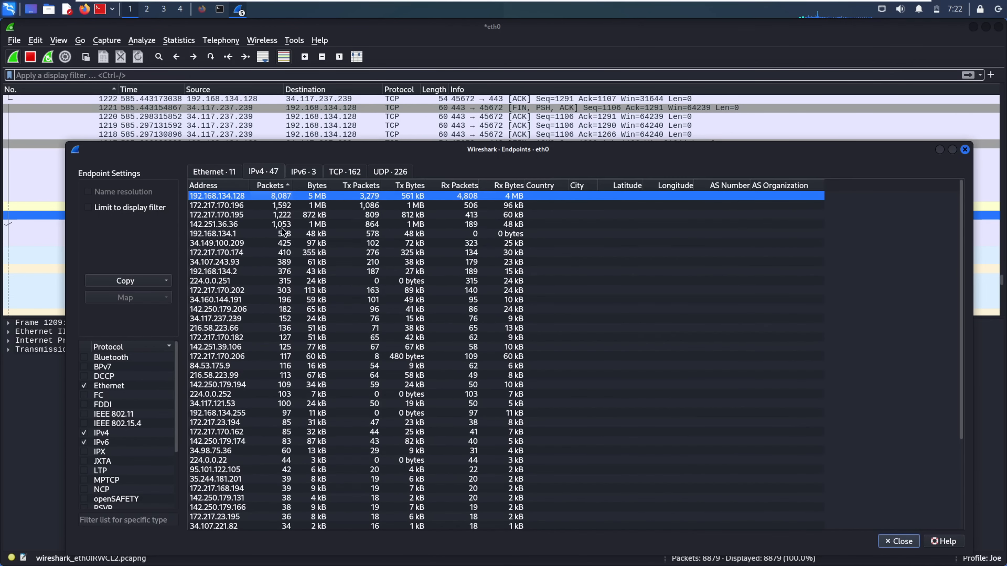
left_click(299, 330)
left_click(247, 215)
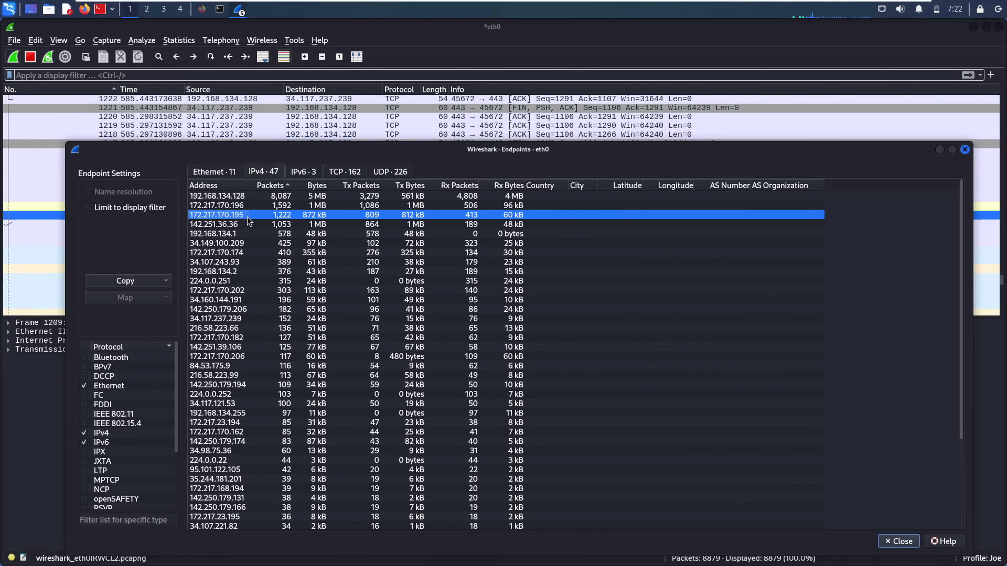
left_click(207, 171)
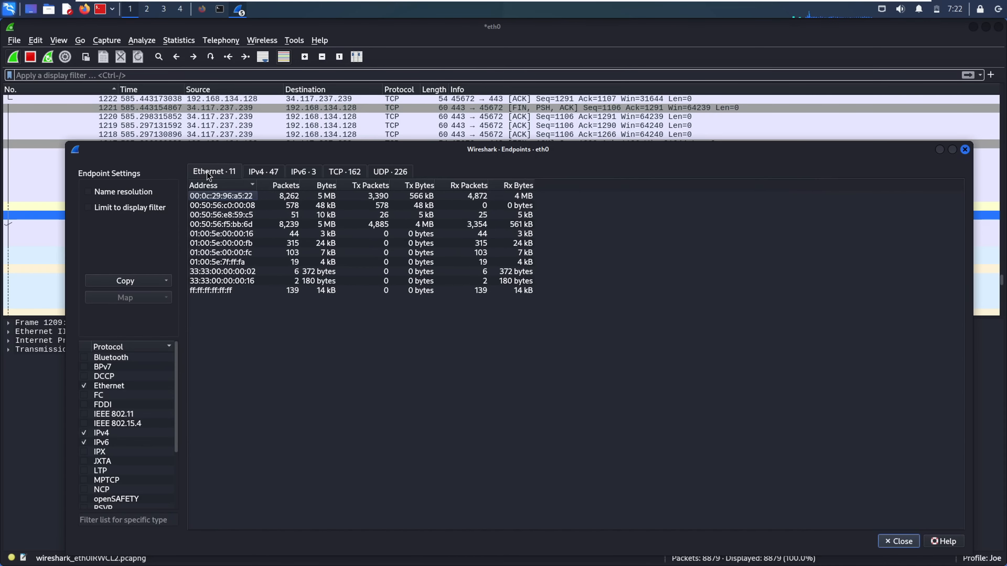
left_click(263, 171)
left_click(235, 197)
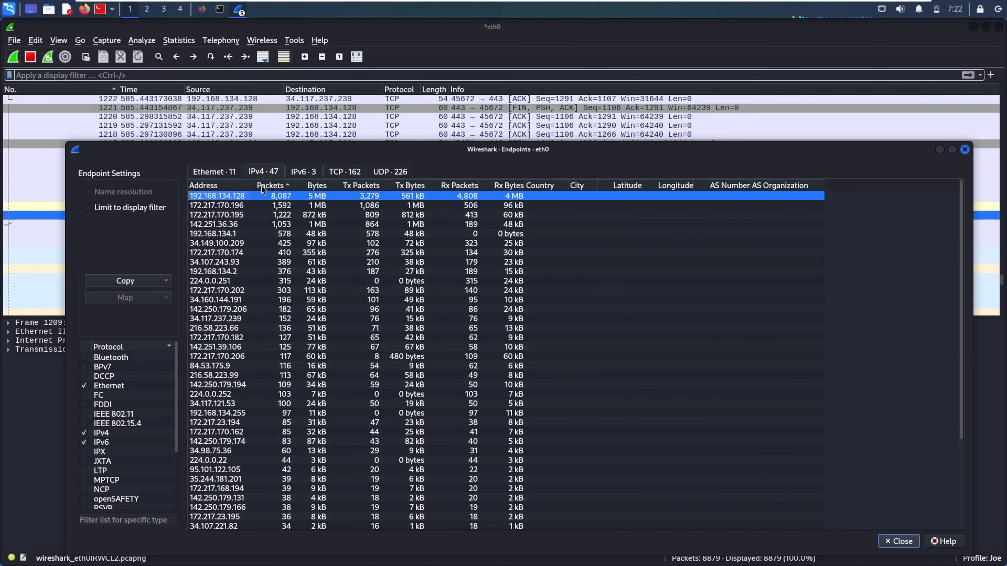
Re-sort by packets descending and recheck the top endpoints, ending on 192.168.134.128
left_click(269, 184)
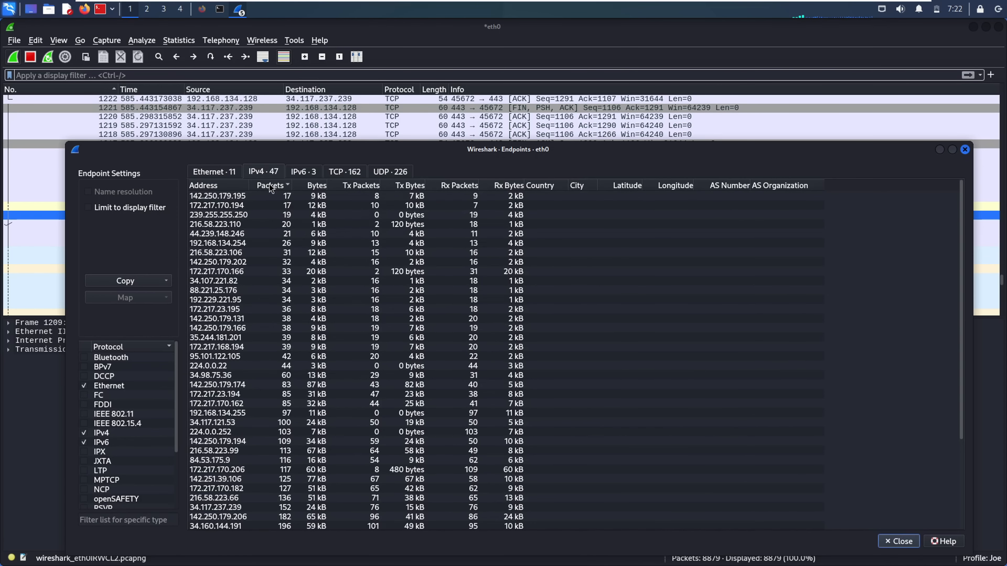
left_click(270, 184)
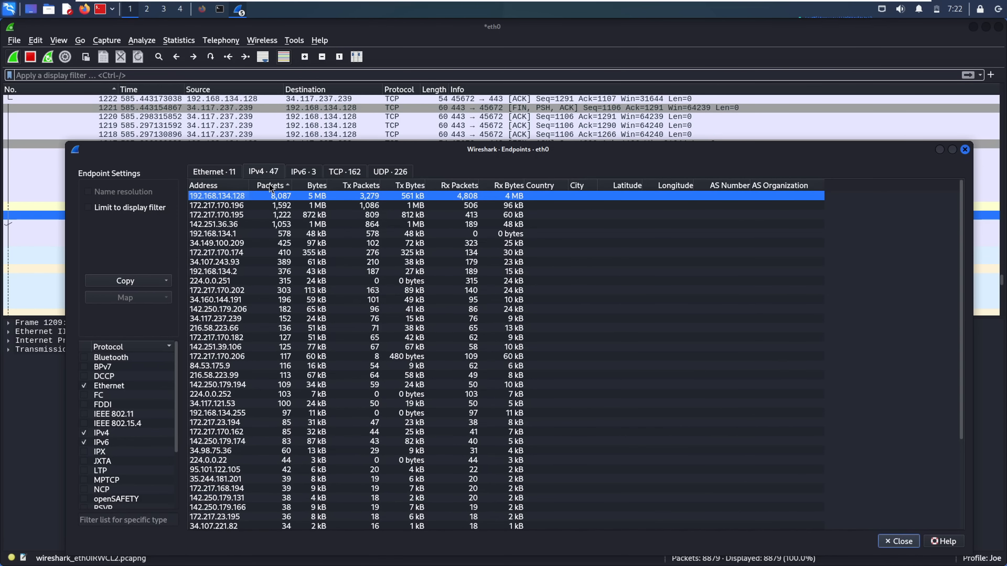
left_click(280, 206)
left_click(265, 198)
left_click(236, 211)
left_click(224, 216)
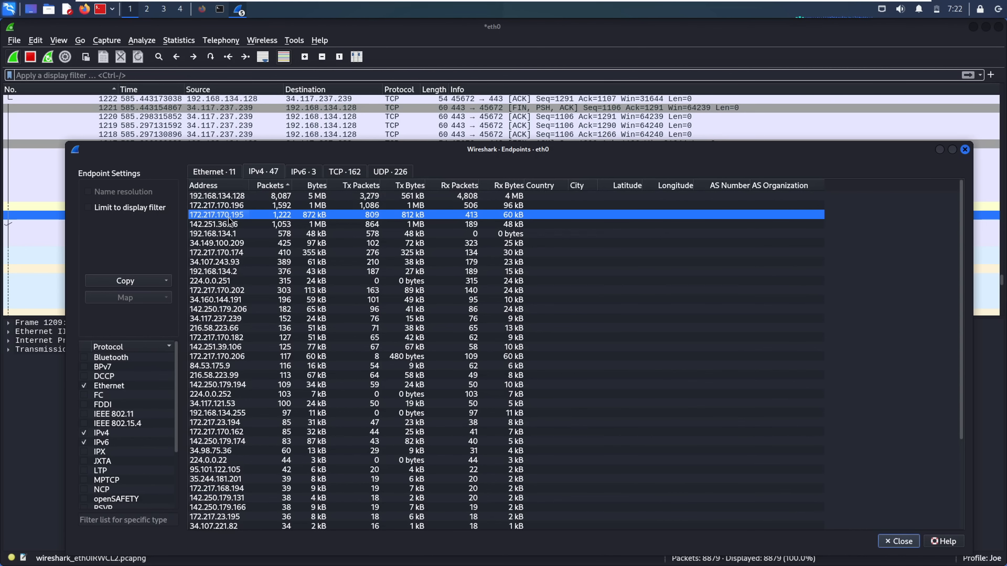
left_click(256, 198)
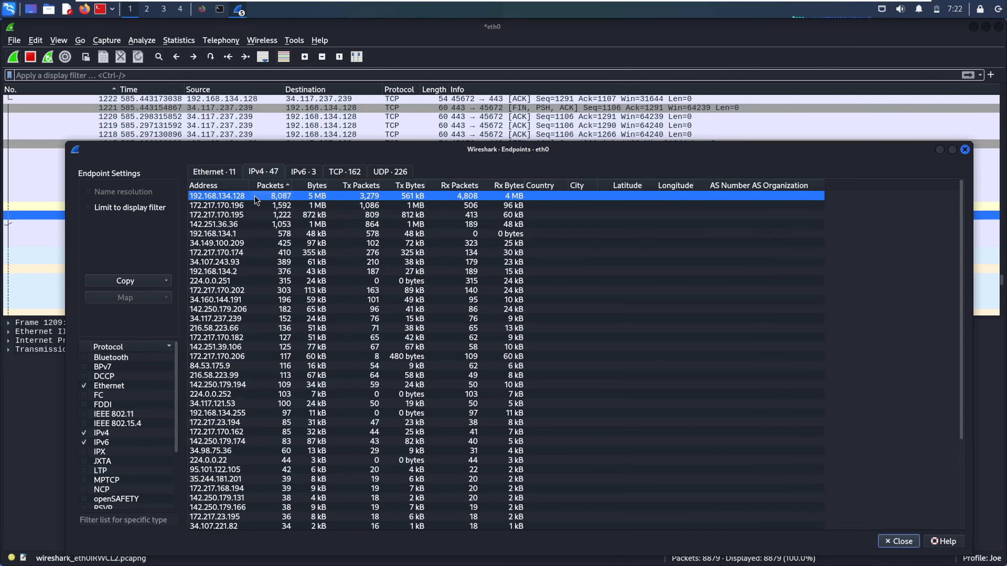
Apply 192.168.134.128 as the display filter from the Endpoints list
right_click(254, 196)
mouse_move(291, 189)
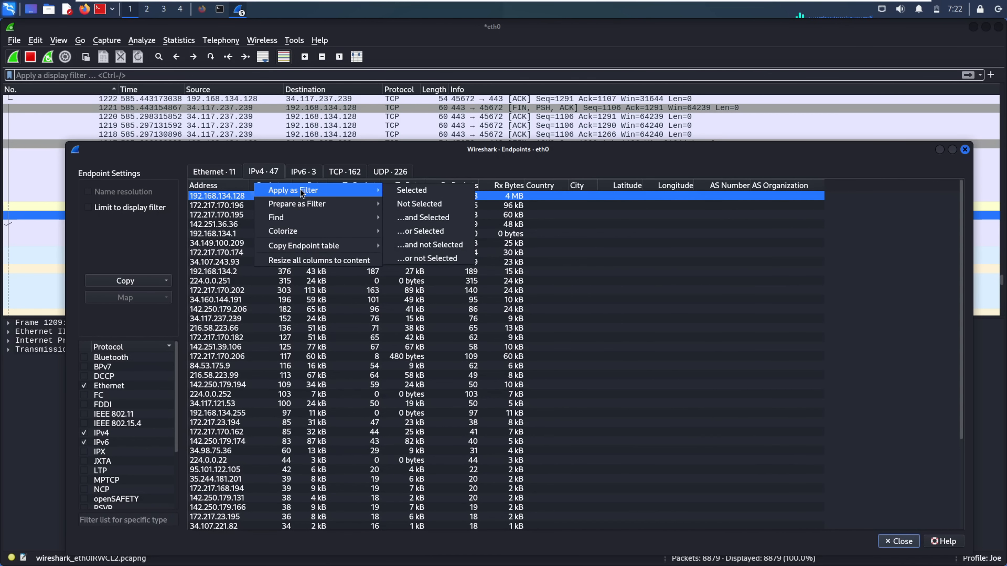
left_click(408, 191)
Limit endpoints to the display filter and copy the endpoint table as structured text
left_click(88, 208)
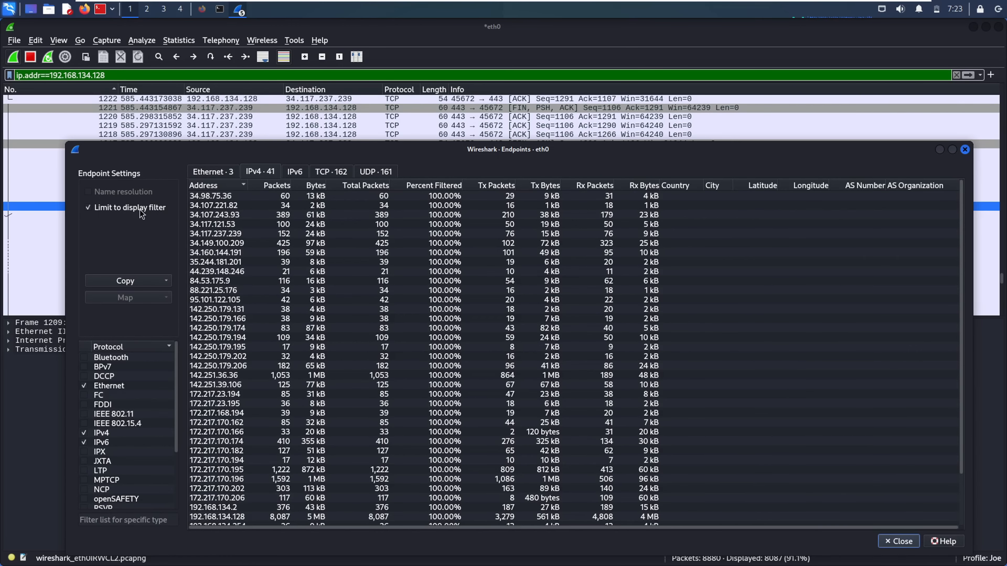
left_click(131, 207)
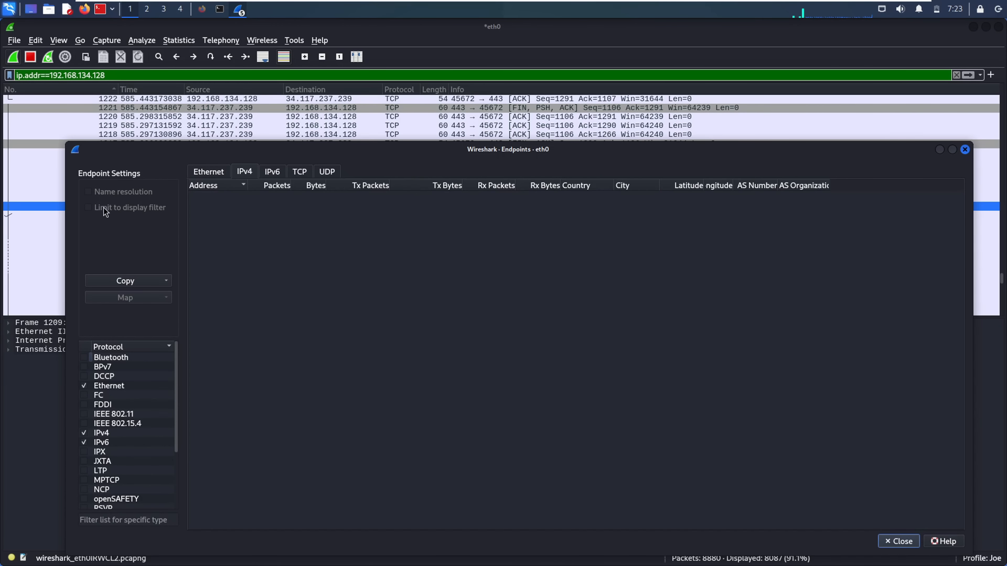
left_click(165, 281)
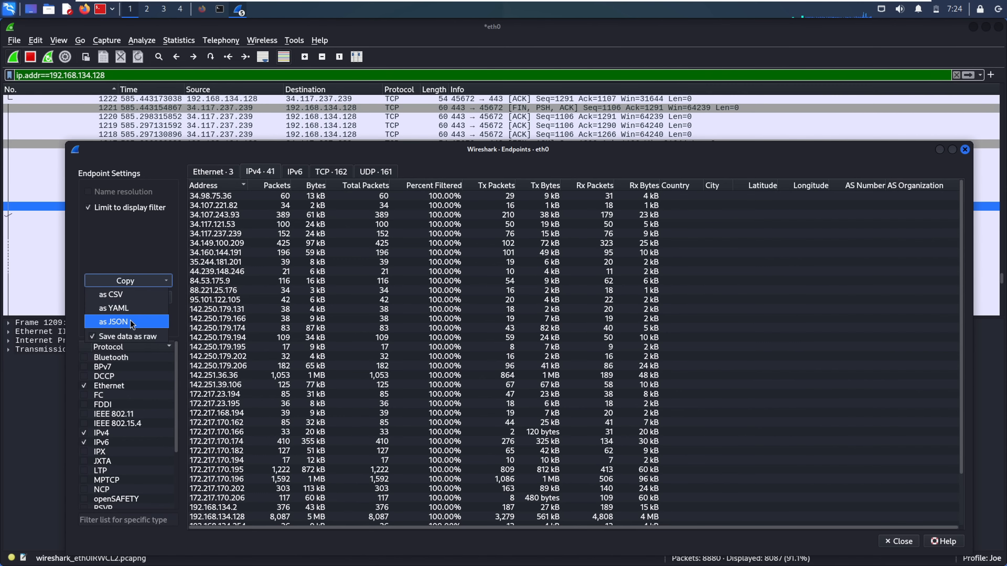
left_click(132, 303)
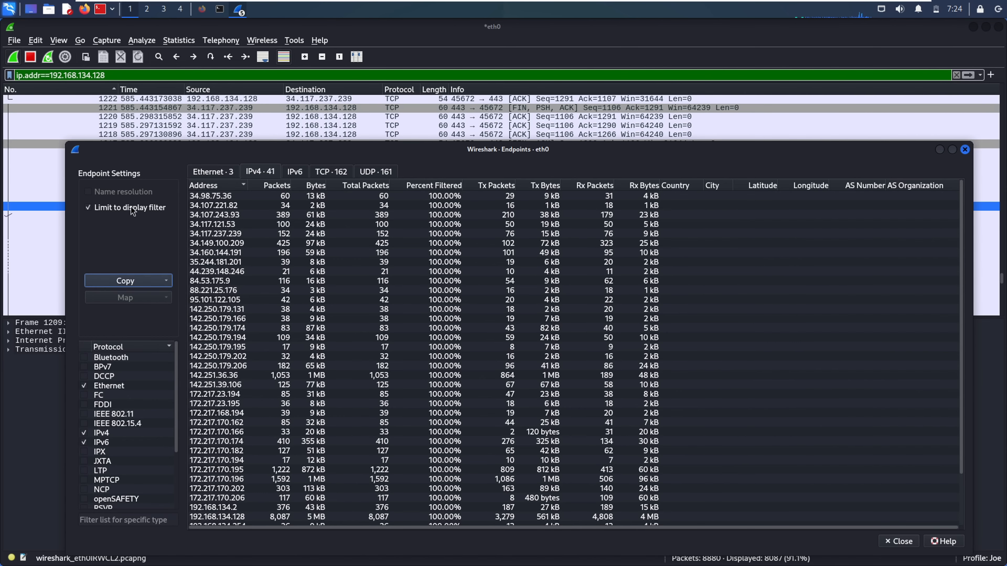
left_click(237, 217)
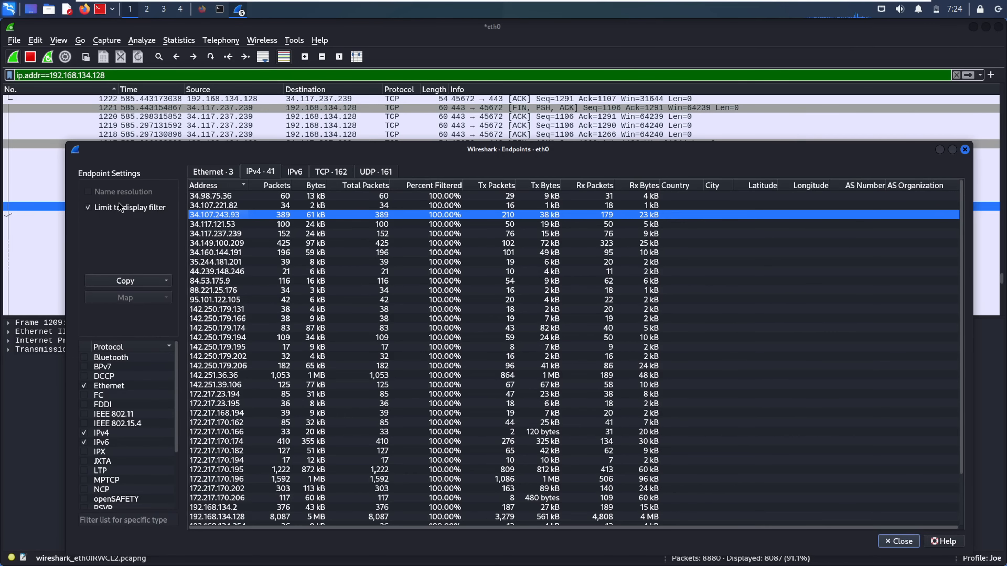
Turn off the display-filter limit, sort Ethernet endpoints by Tx packets, then close Endpoints
left_click(150, 209)
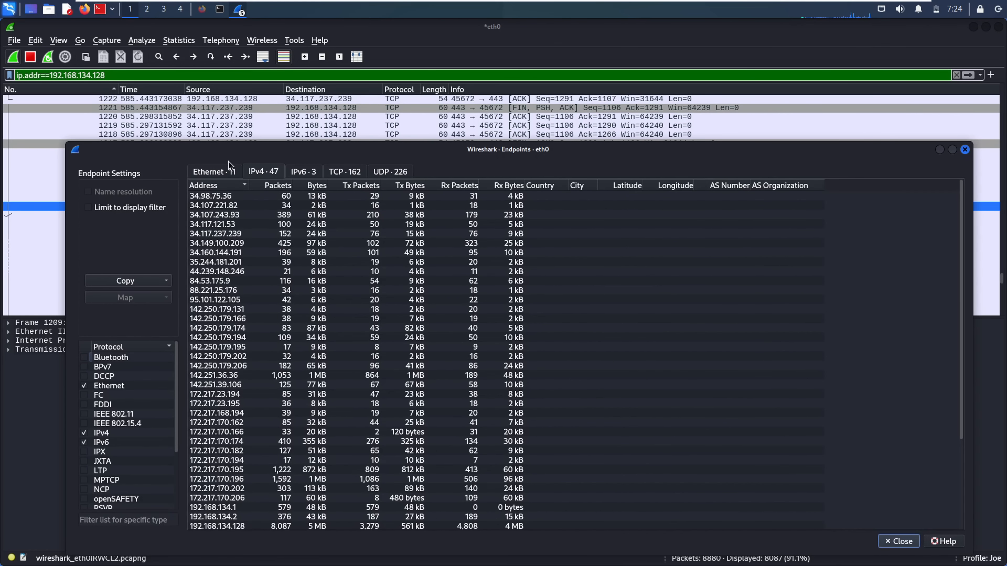
left_click(219, 171)
left_click(355, 218)
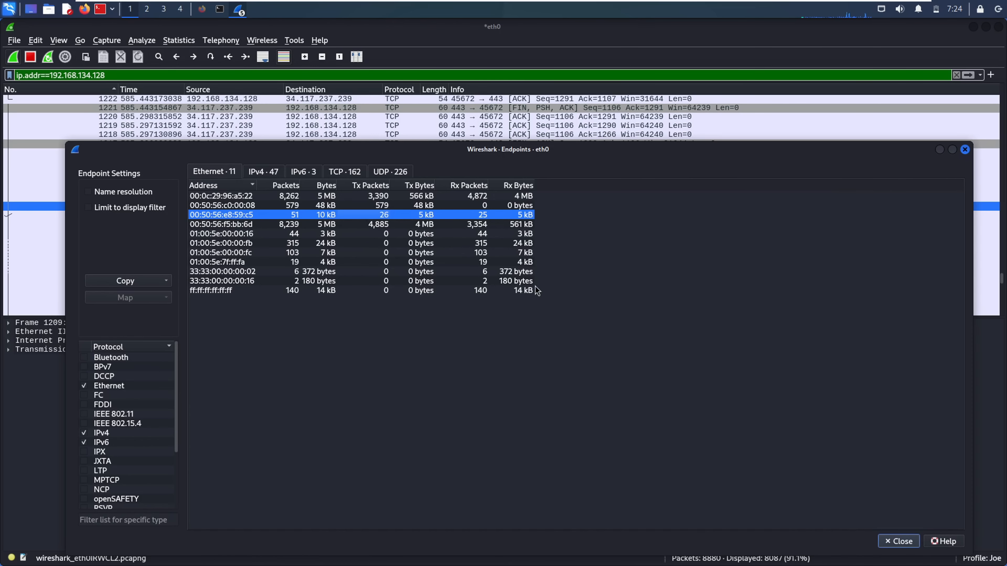
left_click(360, 185)
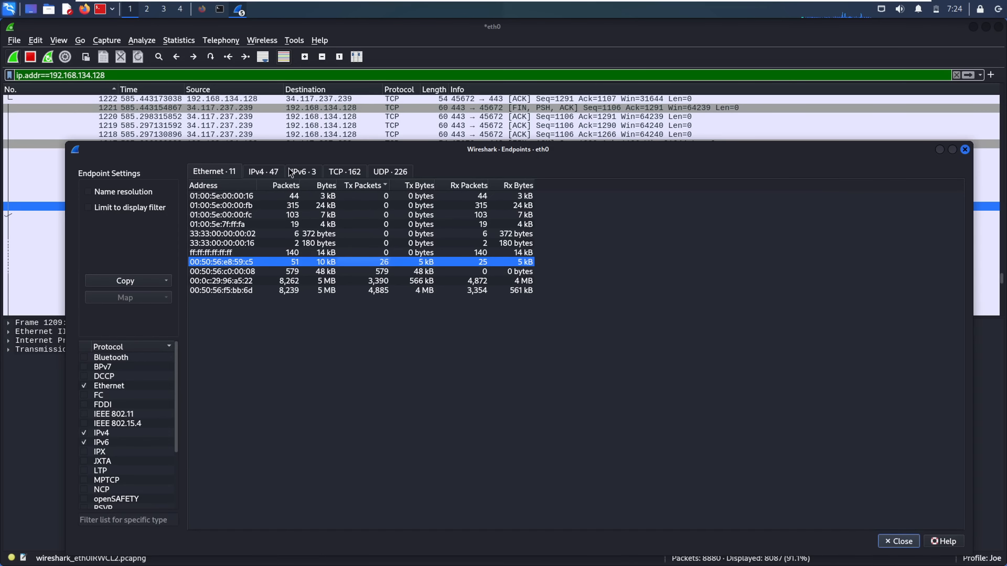
left_click(899, 541)
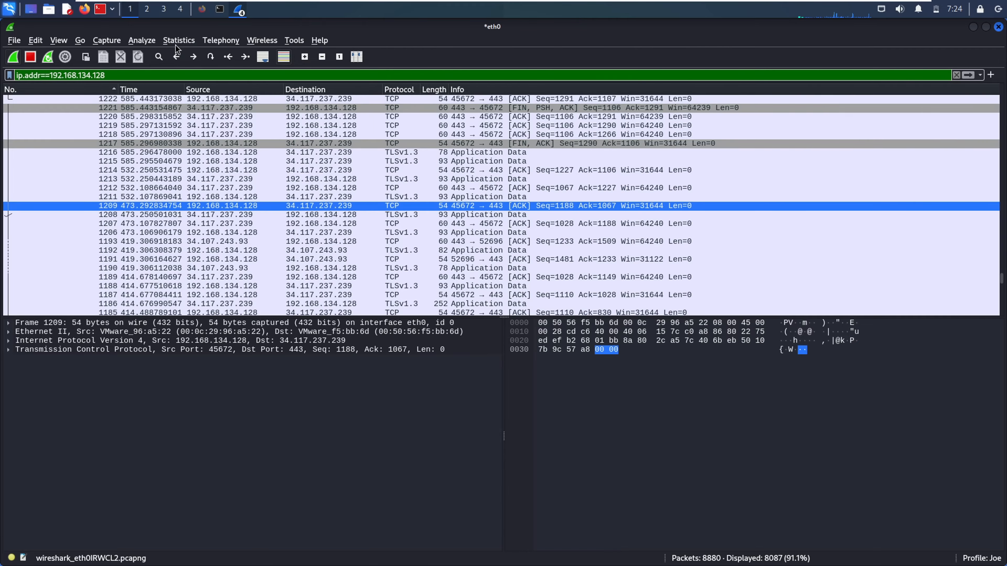
Review the Packet Lengths statistics by size range, then close them
left_click(178, 41)
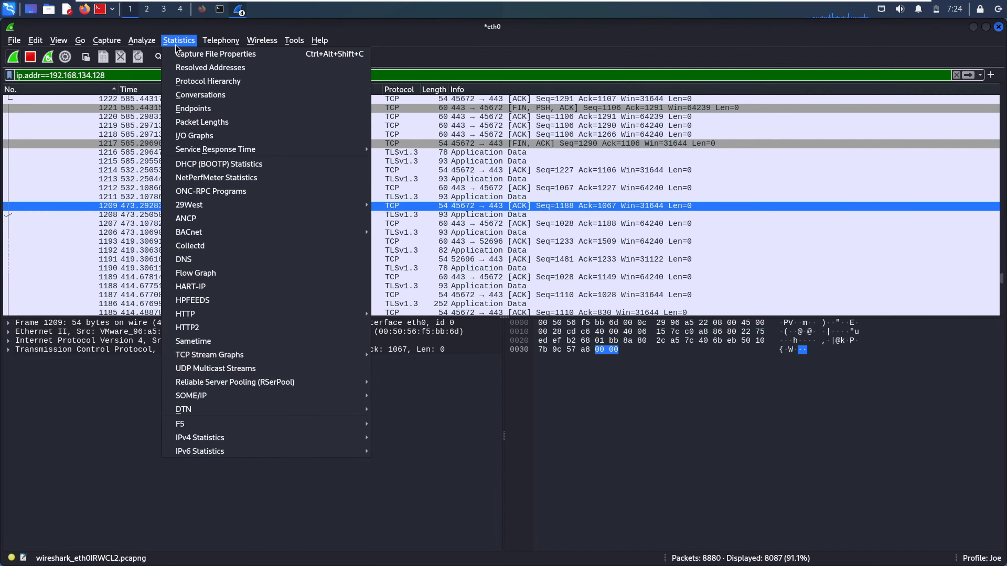
left_click(234, 125)
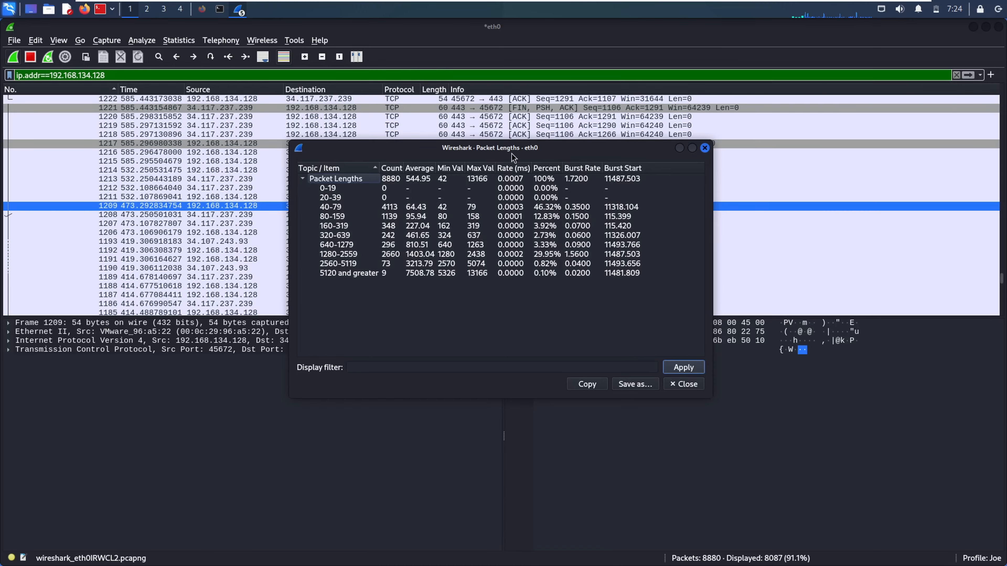
left_click(706, 149)
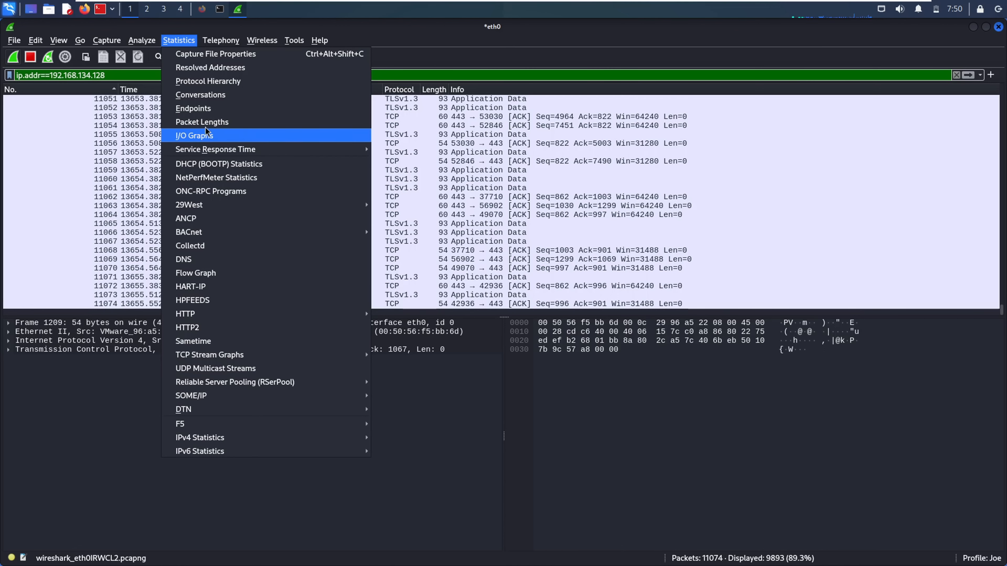
Open the I/O graph, pan to later capture times, jump to a spike, and hide Filtered packets
left_click(215, 139)
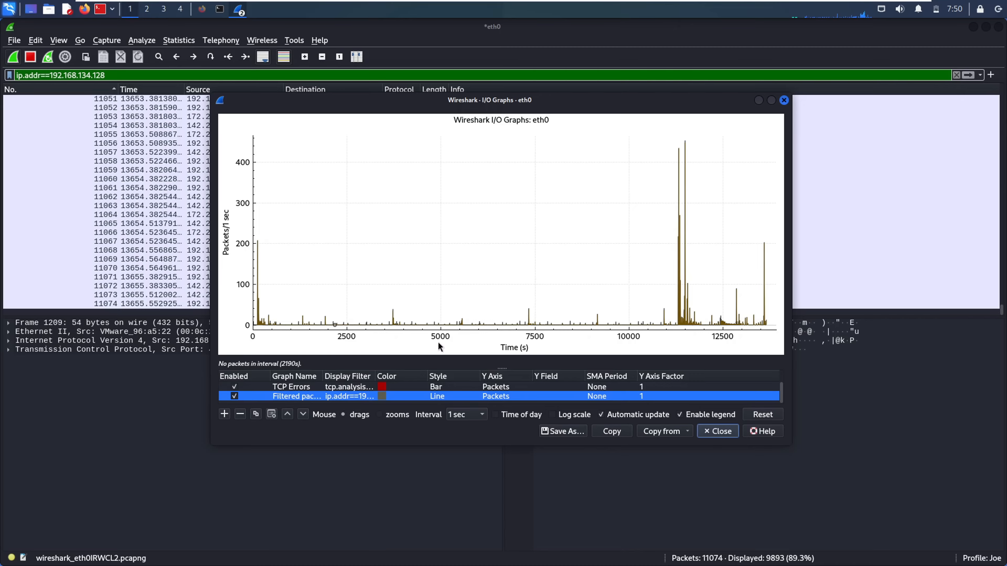
left_click_drag(641, 263, 492, 265)
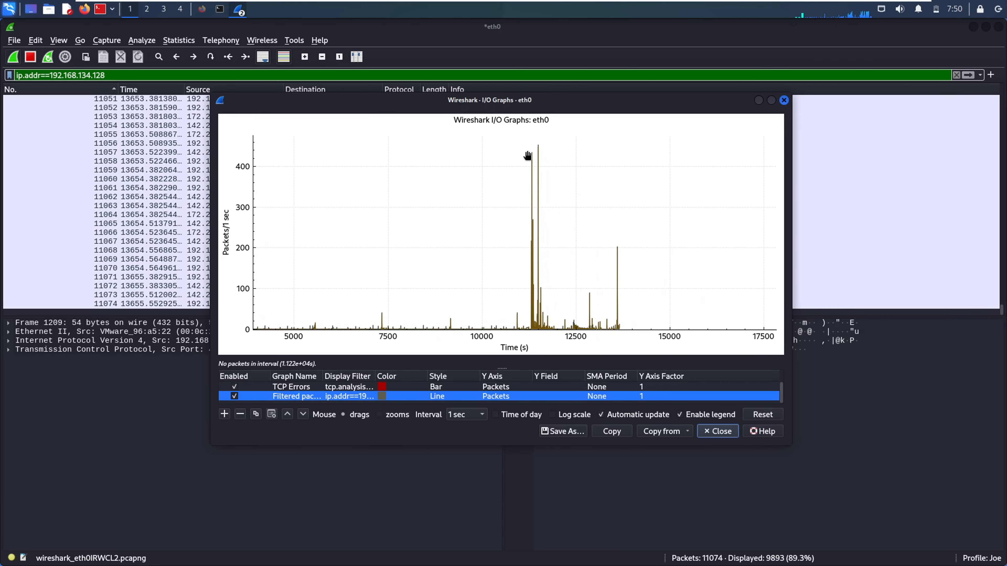
left_click(534, 199)
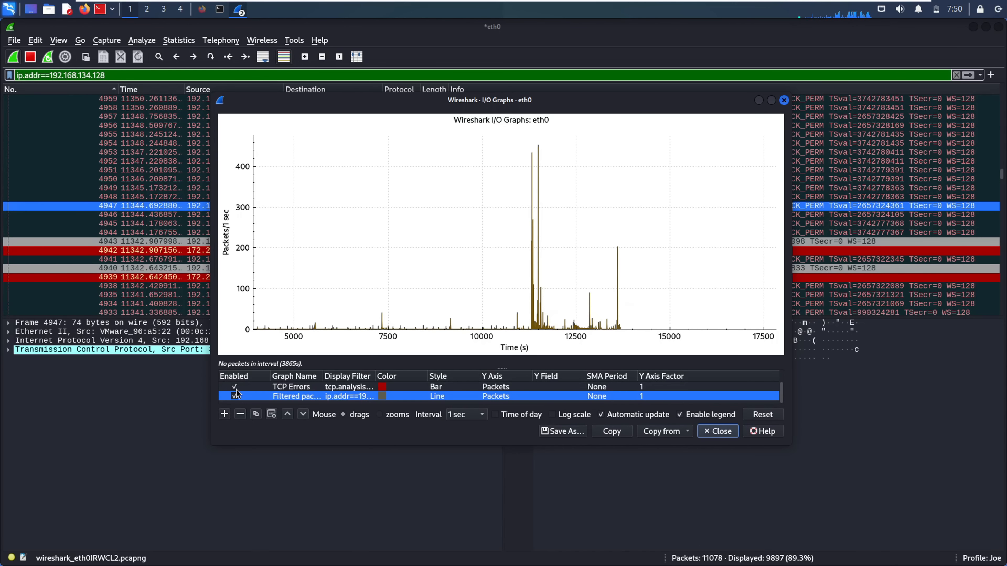
left_click(234, 387)
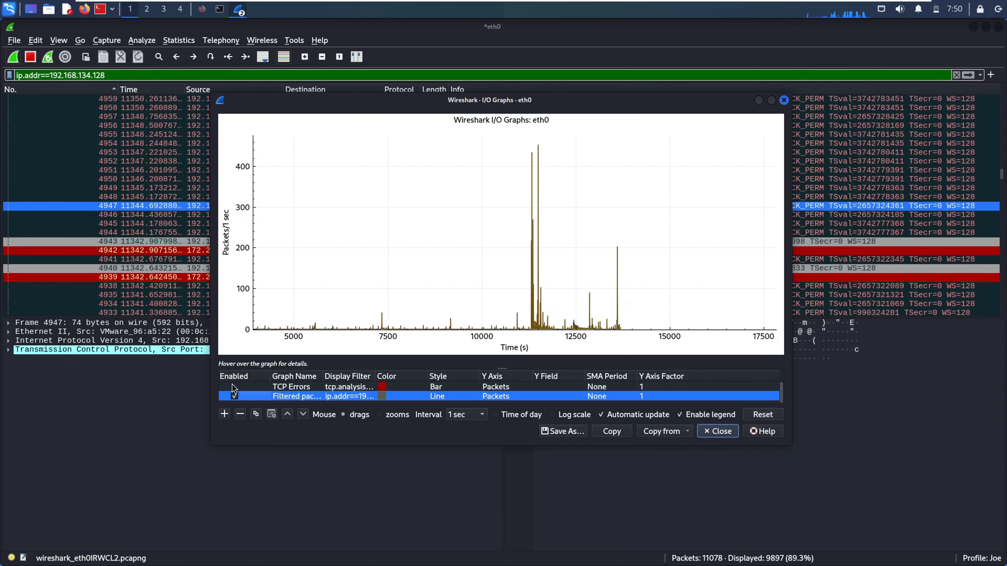
left_click(237, 397)
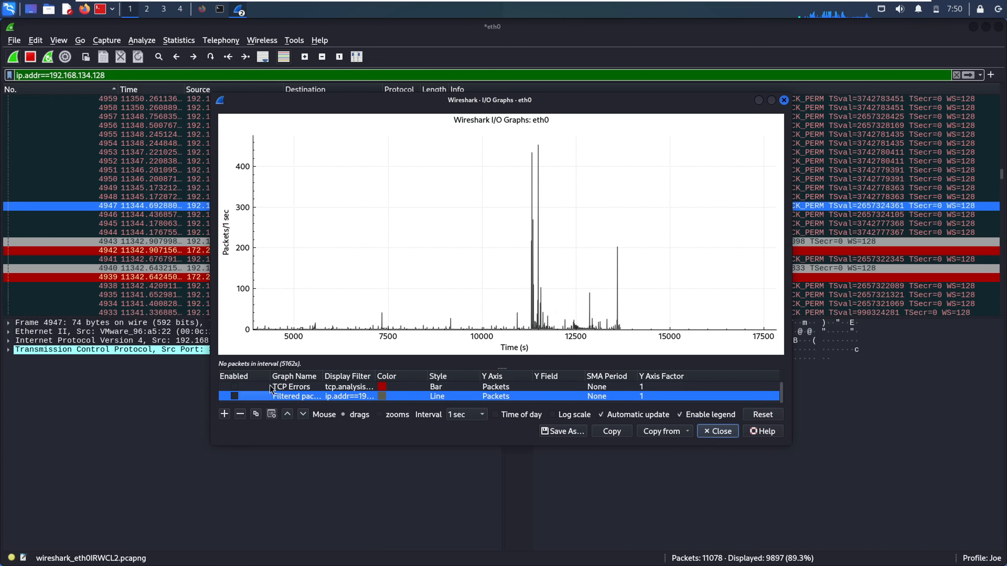
Add a new I/O graph line named 'udp' and enable it
left_click(224, 415)
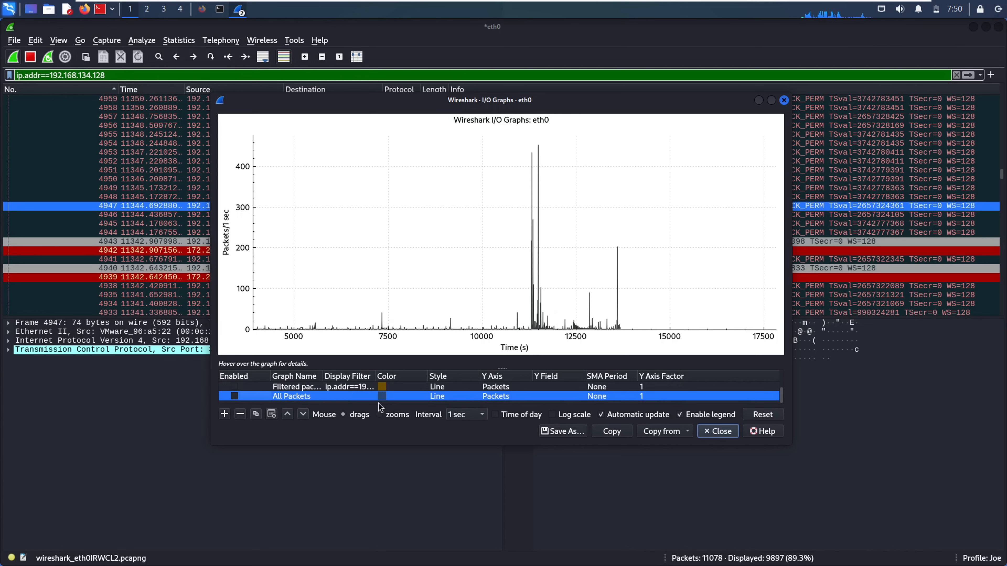
double_click(304, 396)
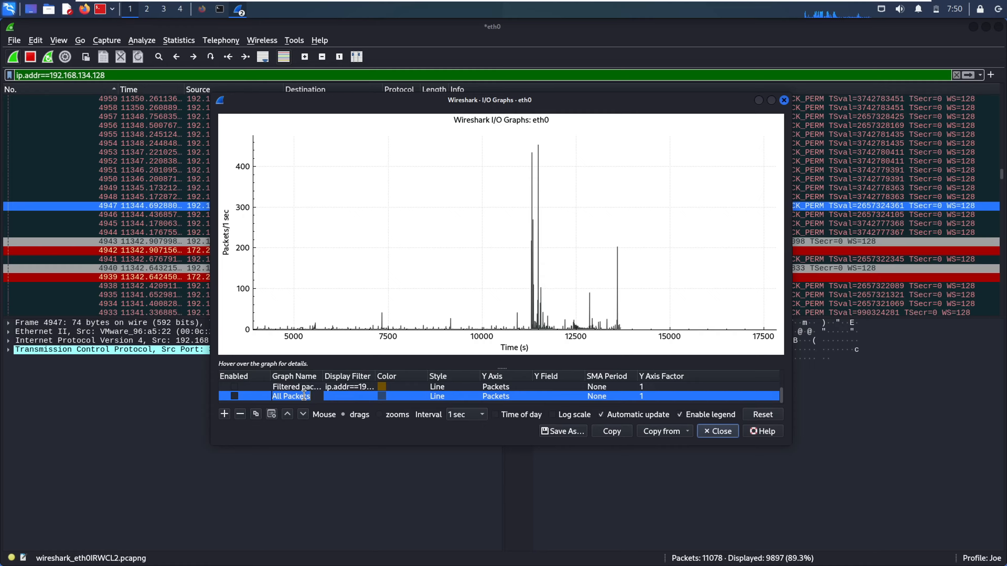
type("udp")
key("Tab")
type("udp")
left_click(277, 402)
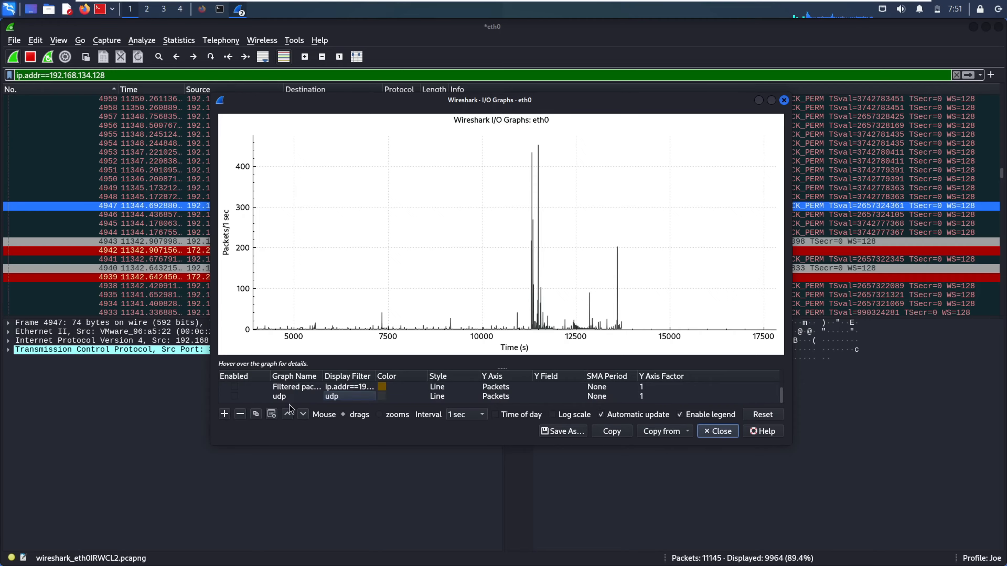
left_click(275, 399)
left_click(234, 396)
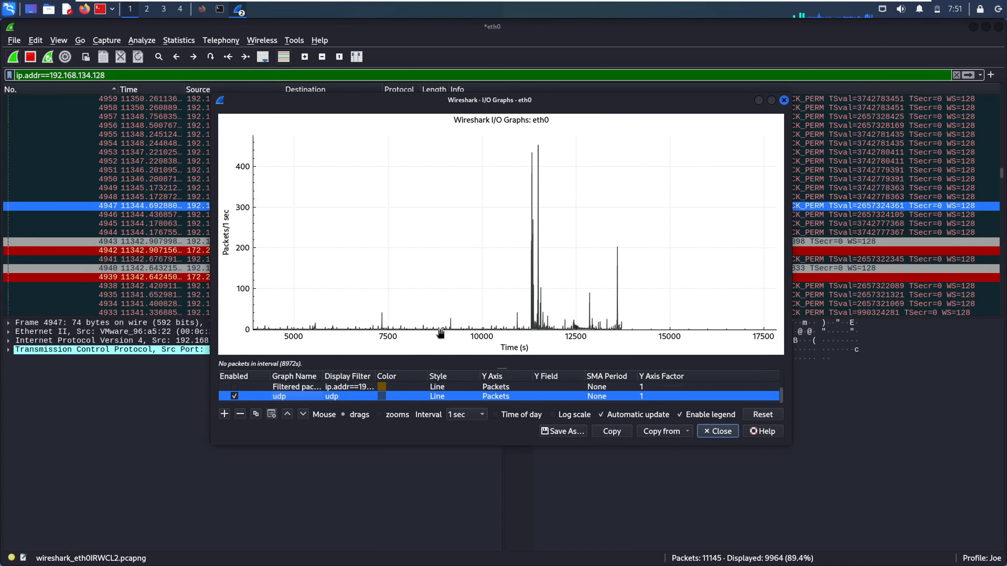
Jump to the tallest peak's packets (QUIC frame 2949), then add another graph line and clear its name
mouse_move(408, 363)
left_click(532, 164)
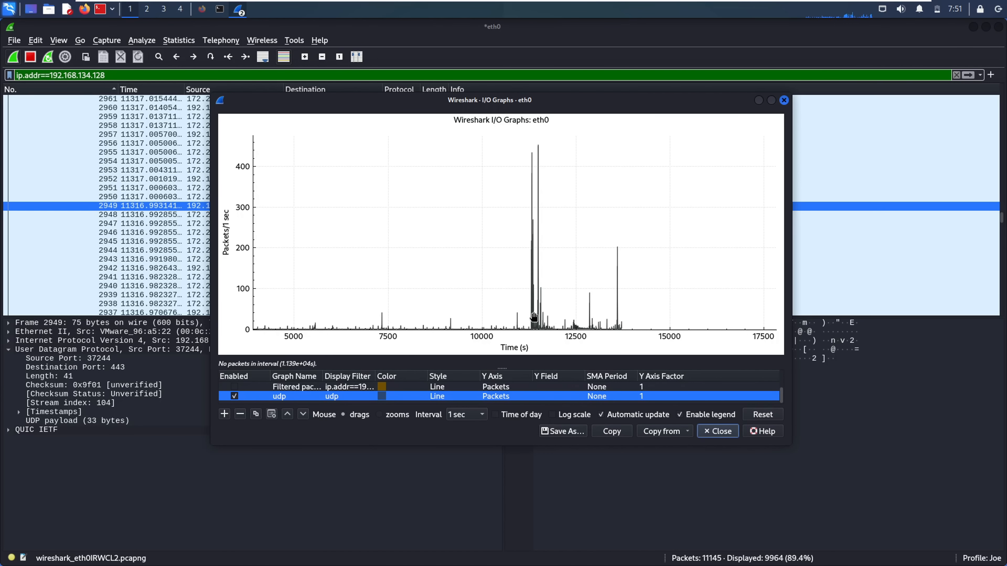
left_click(225, 414)
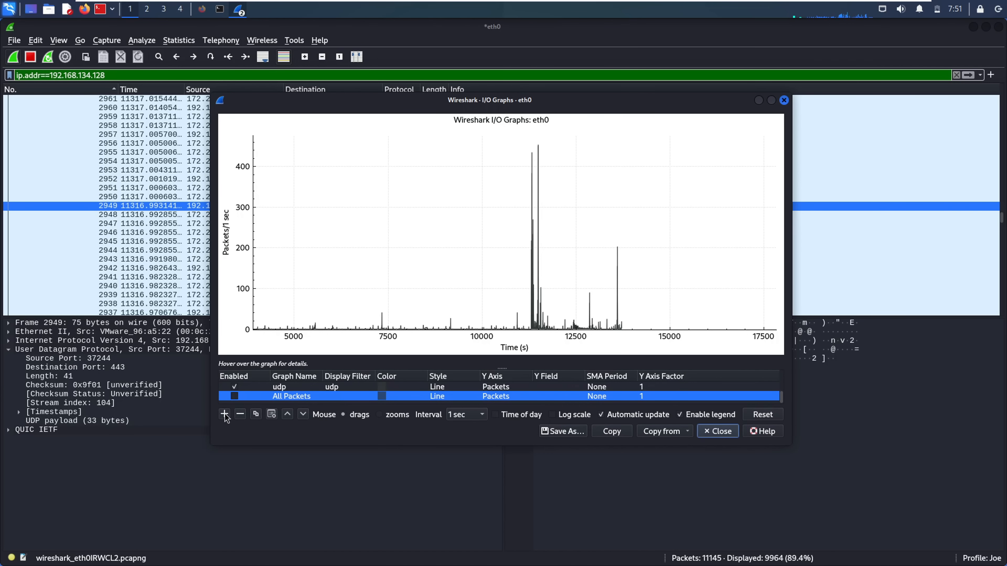
double_click(284, 400)
key("BackSpace")
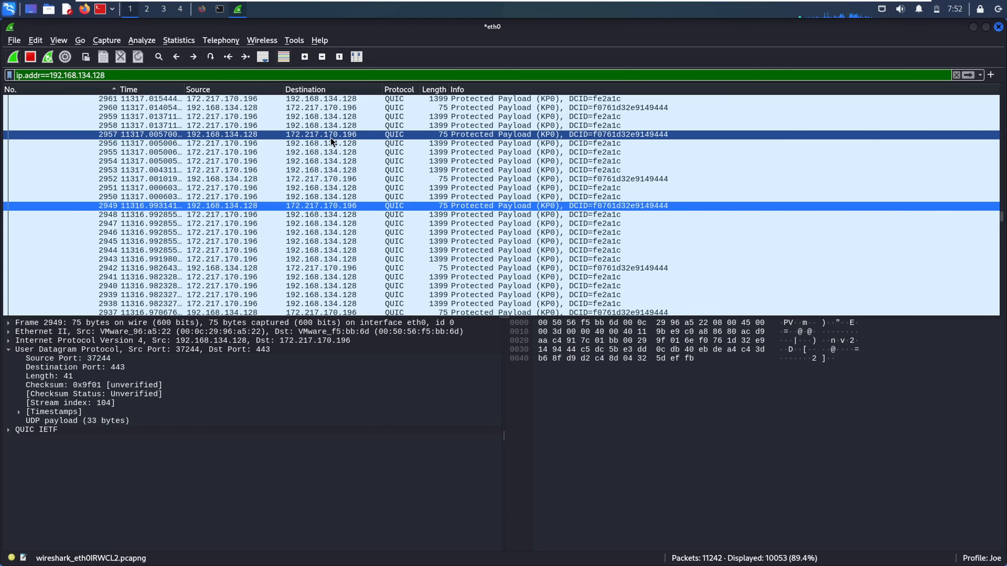
Open DHCP (BOOTP) Statistics, showing 17 ACK and 17 Request messages
left_click(189, 42)
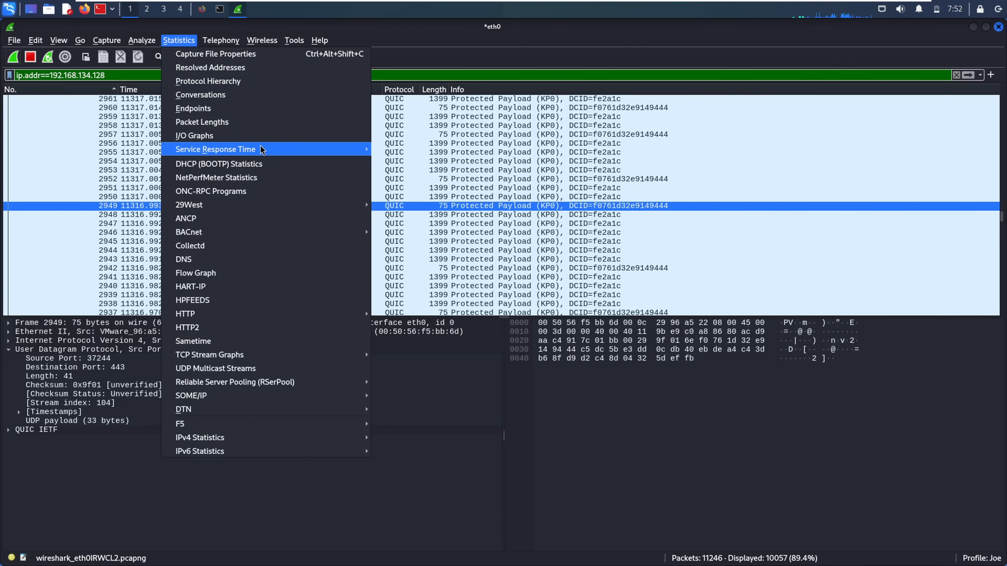
mouse_move(260, 149)
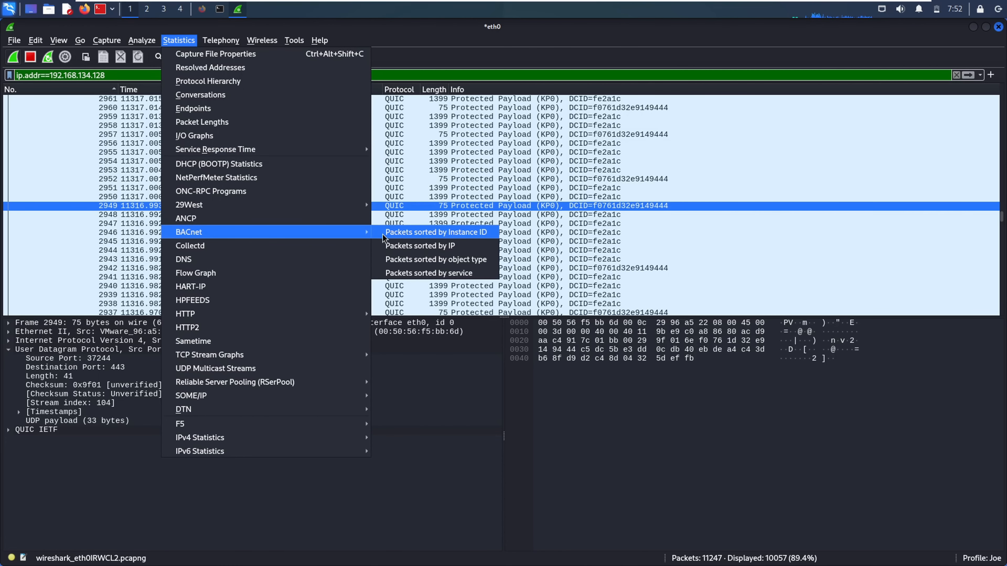
mouse_move(340, 154)
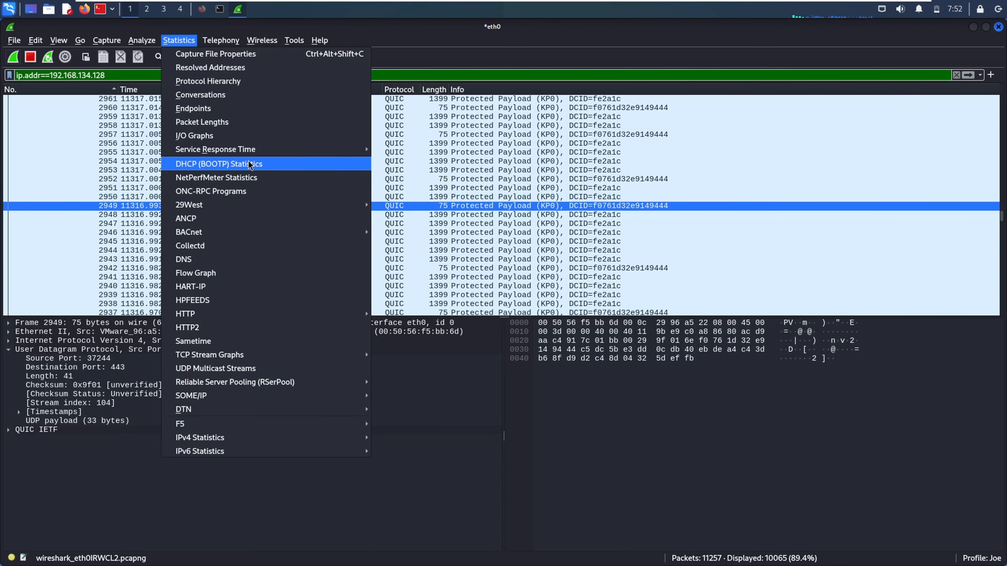
left_click(228, 165)
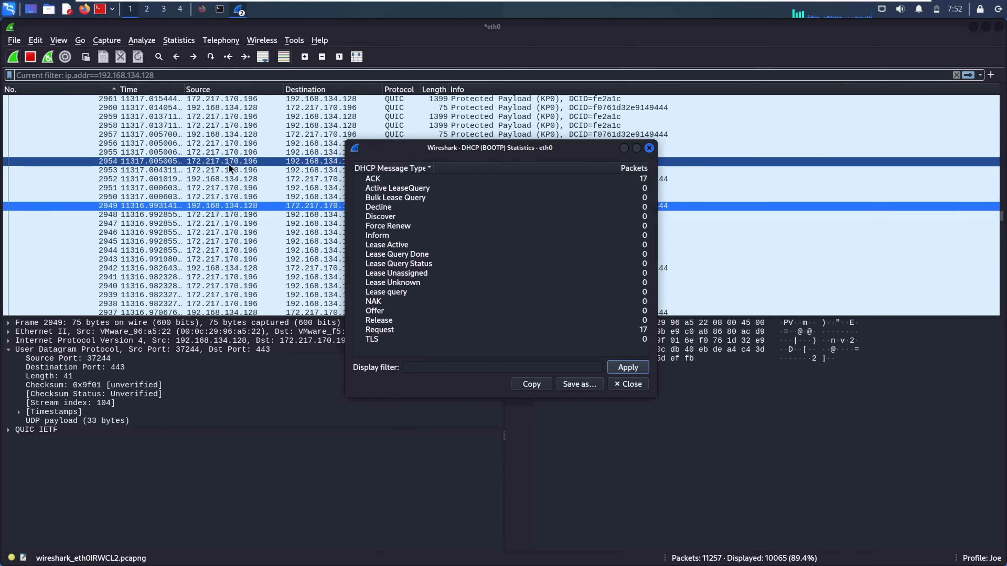
Check the ACK and Request counts, close DHCP statistics, and reopen the Statistics menu
left_click(416, 178)
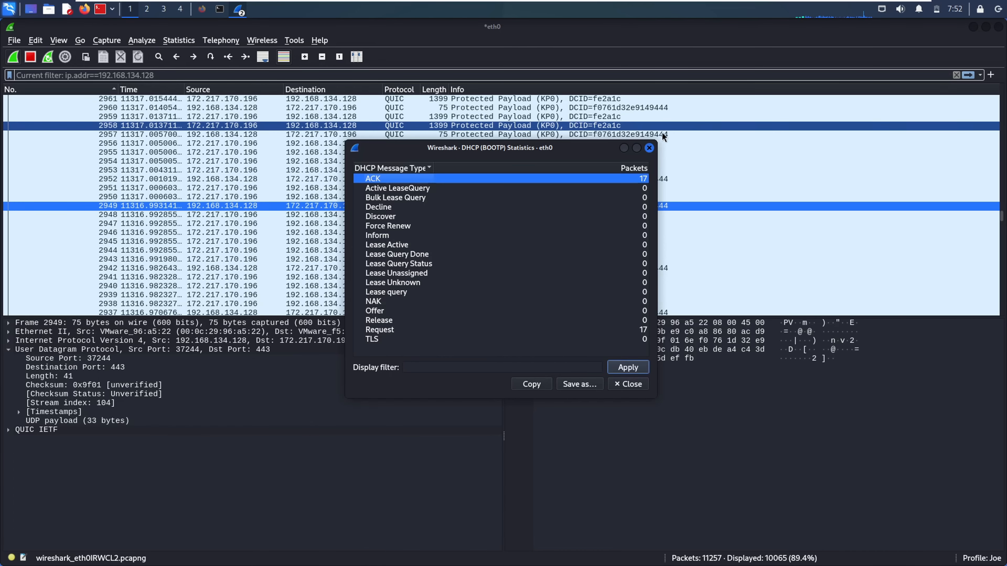
left_click(626, 330)
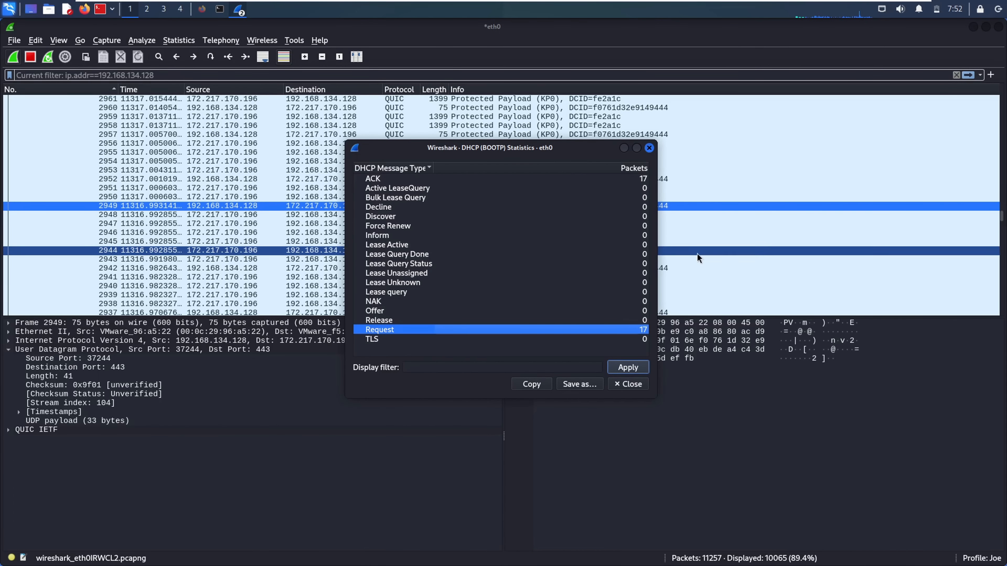
left_click(649, 148)
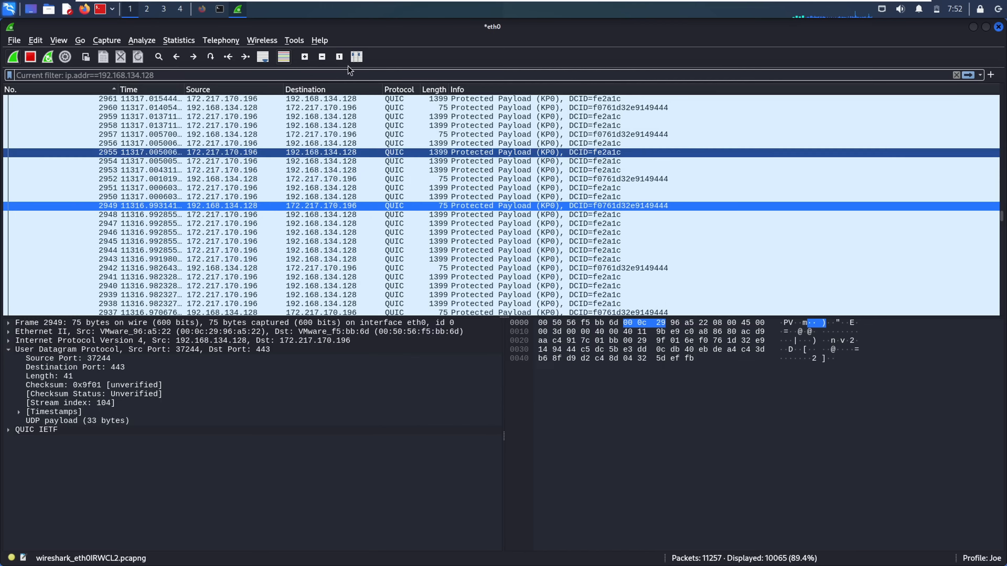
left_click(189, 41)
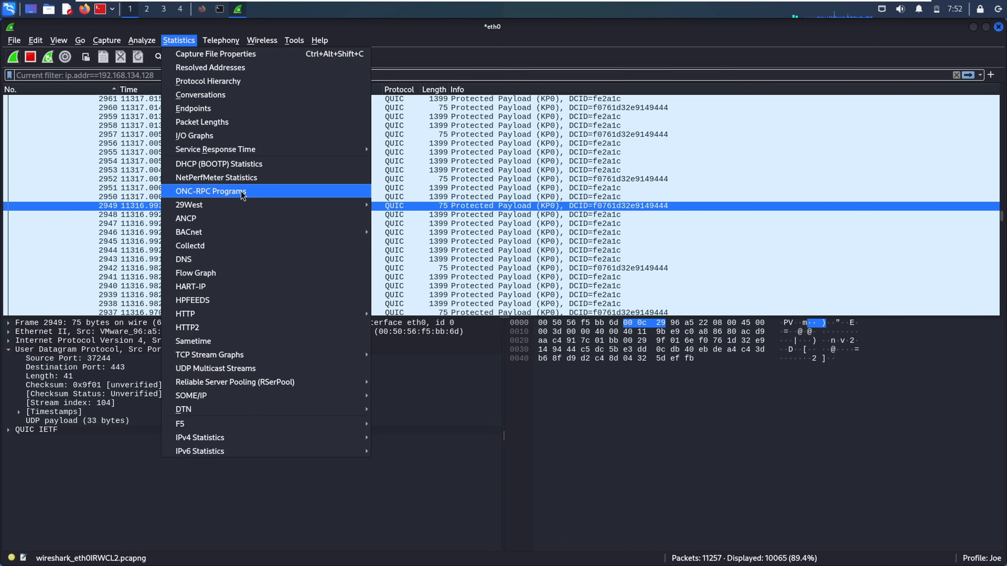
left_click(215, 197)
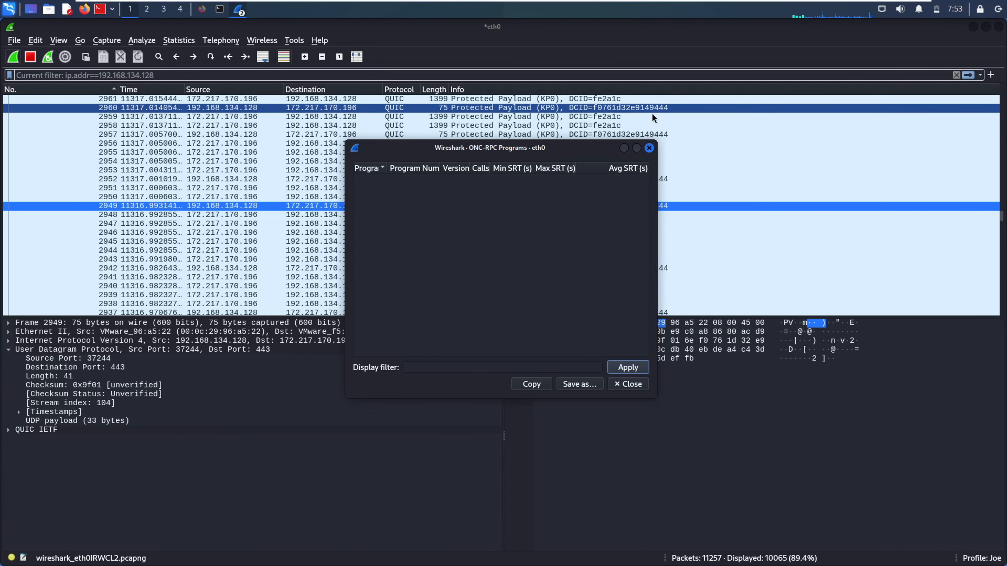
left_click(648, 147)
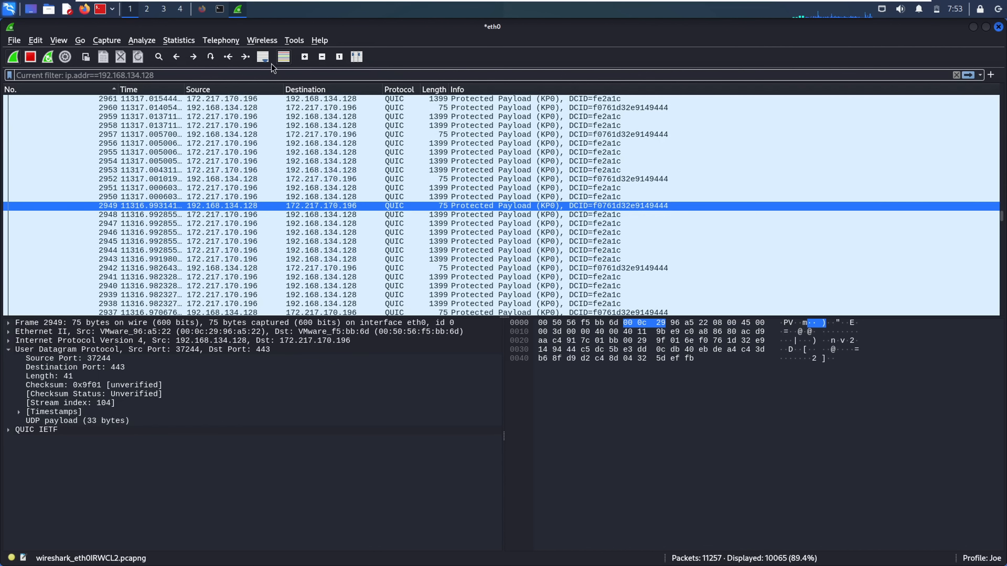
left_click(191, 42)
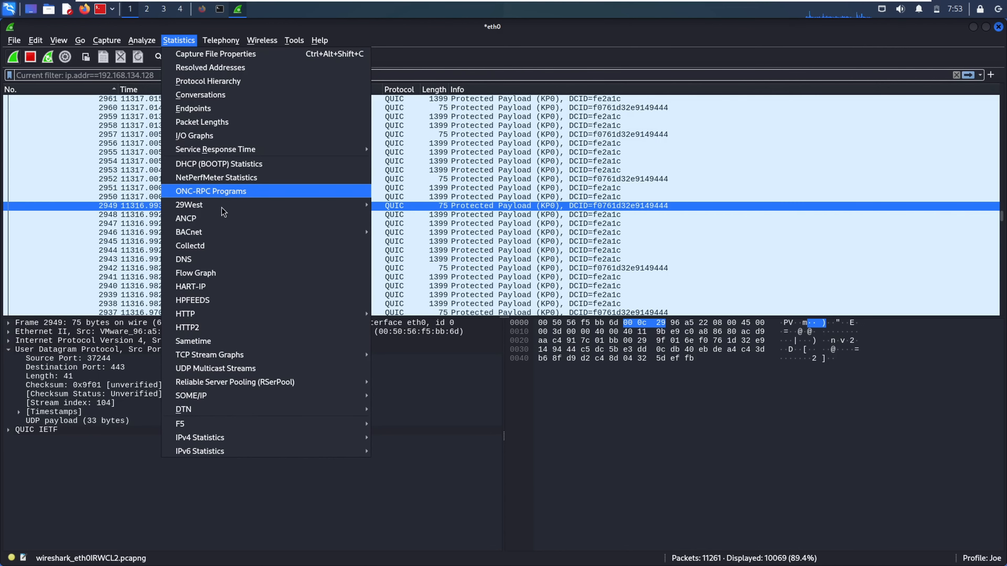
mouse_move(210, 206)
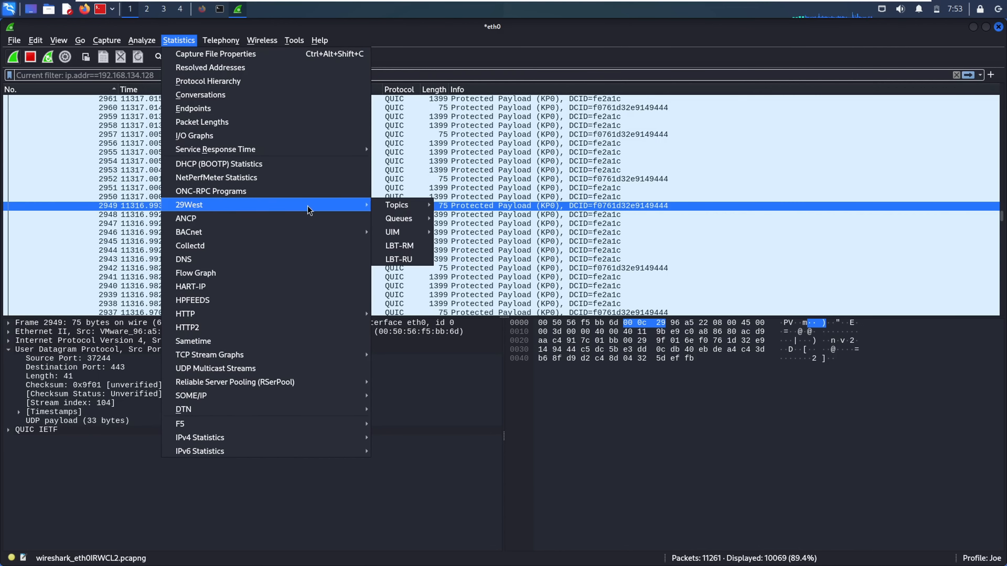
View the ANCP Packet Types and Adjacency Packet Types statistics, then close them
mouse_move(401, 219)
left_click(213, 219)
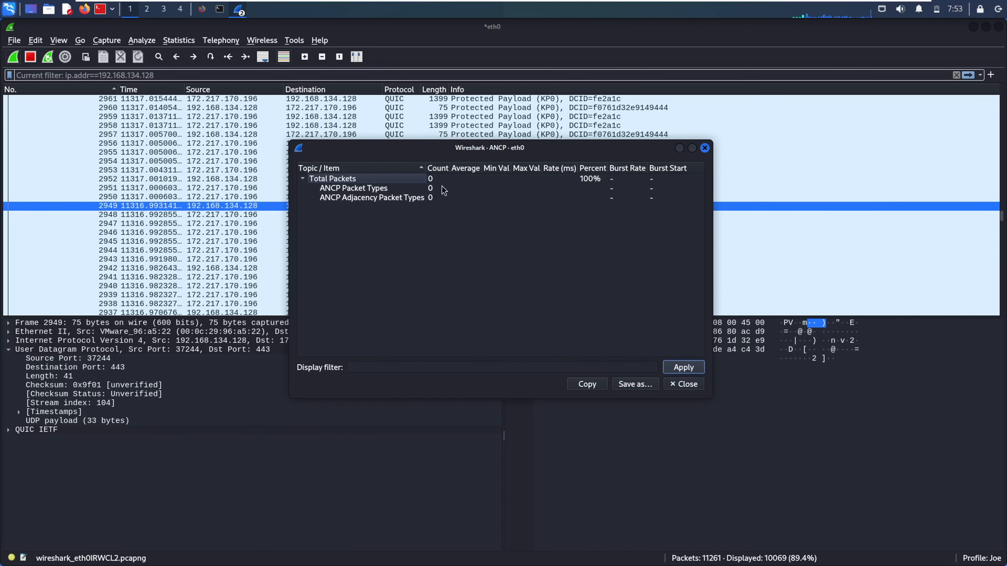
left_click(403, 188)
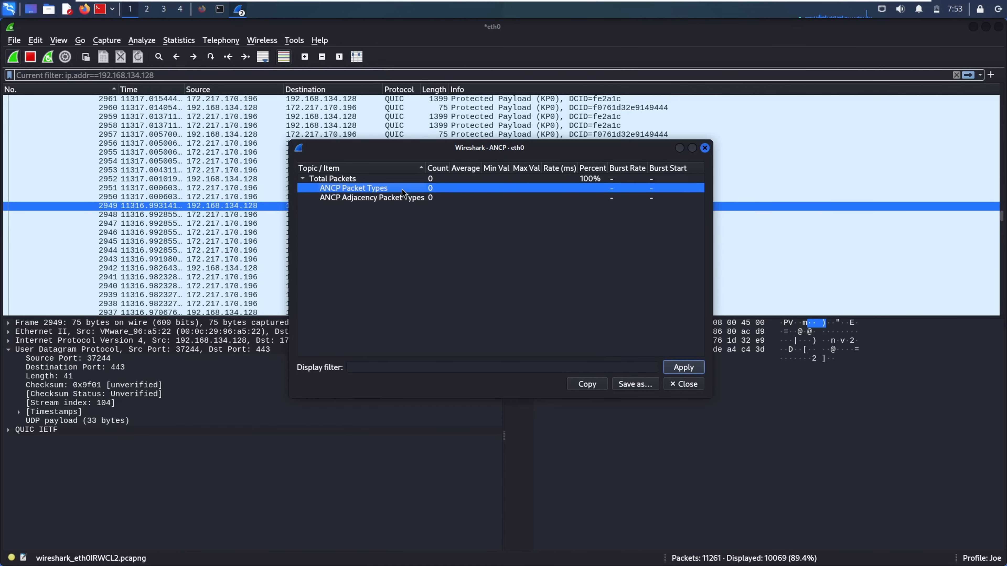
left_click(403, 199)
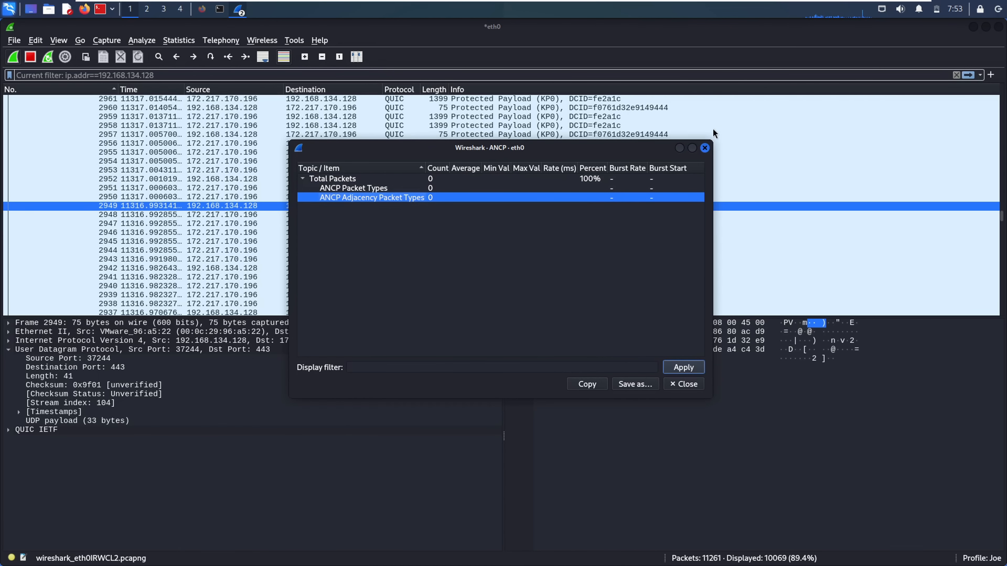
left_click(704, 148)
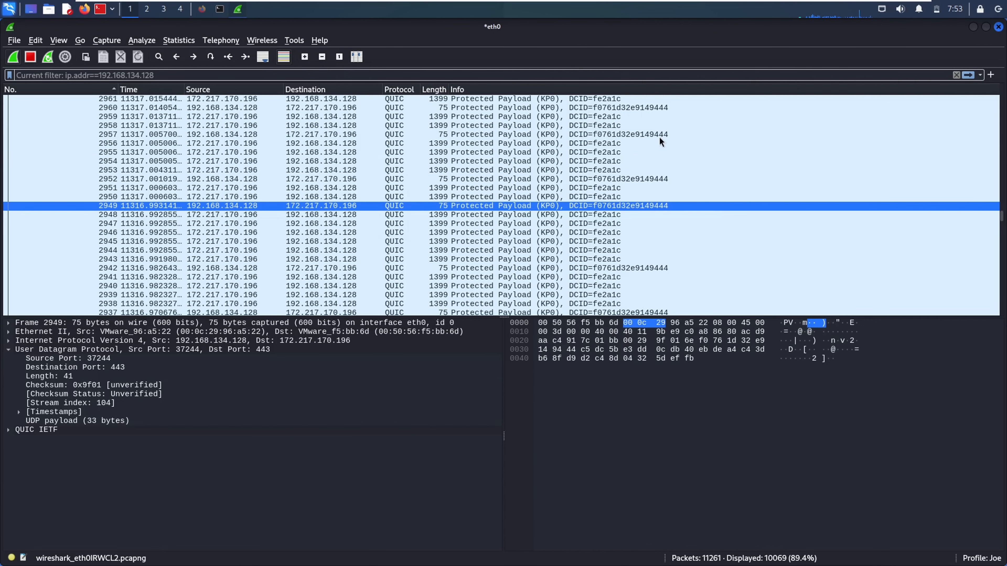
View the empty BACnet Packets sorted by IP statistics and close them
left_click(173, 39)
mouse_move(219, 238)
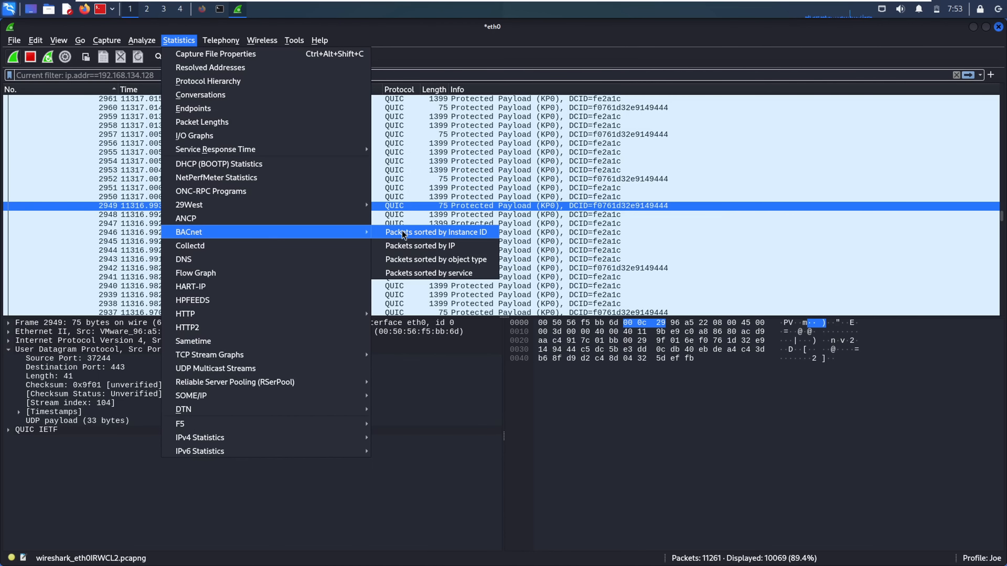
left_click(412, 248)
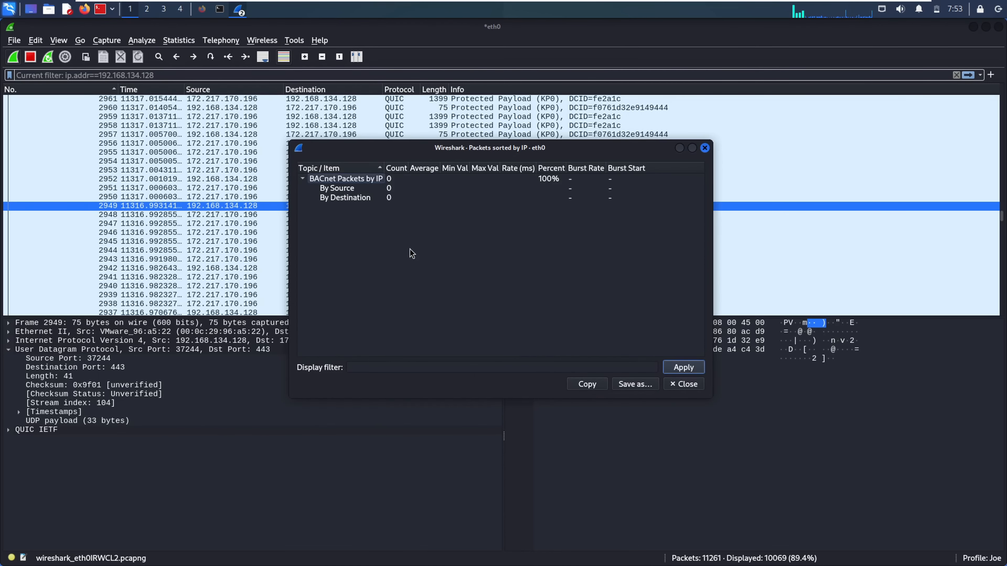
left_click(706, 148)
View the empty BACnet Packets sorted by Instance ID statistics and close them
left_click(179, 40)
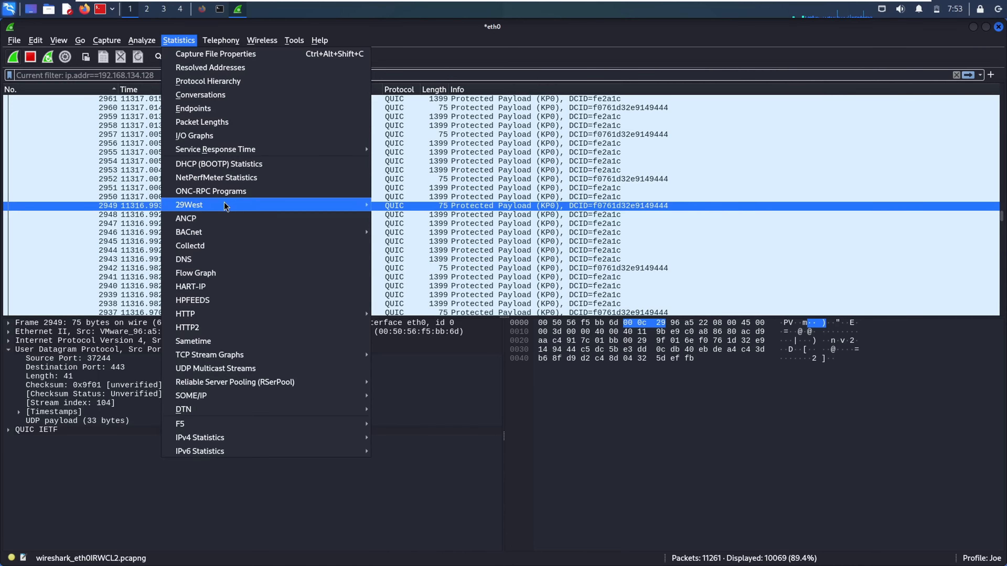
mouse_move(233, 232)
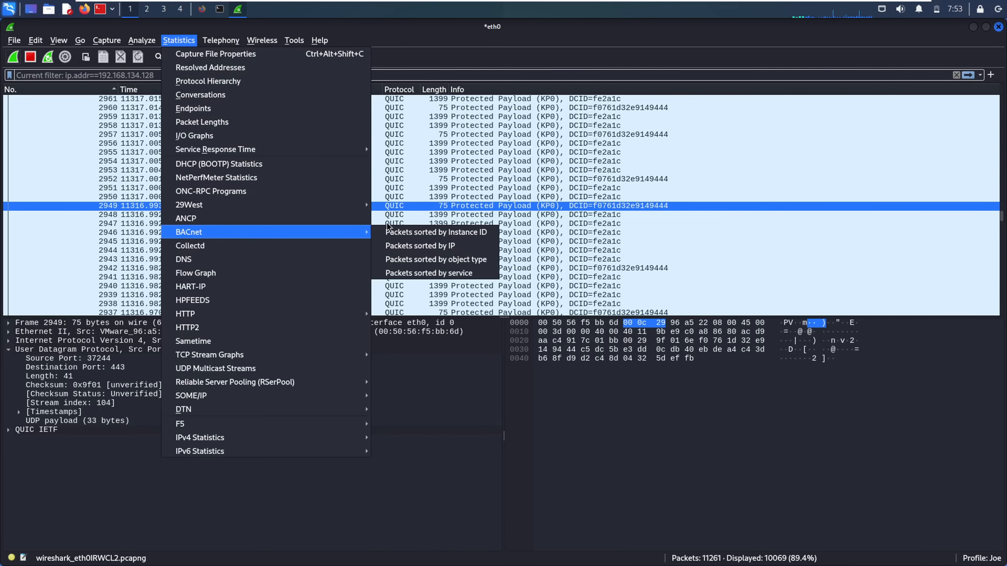
left_click(397, 232)
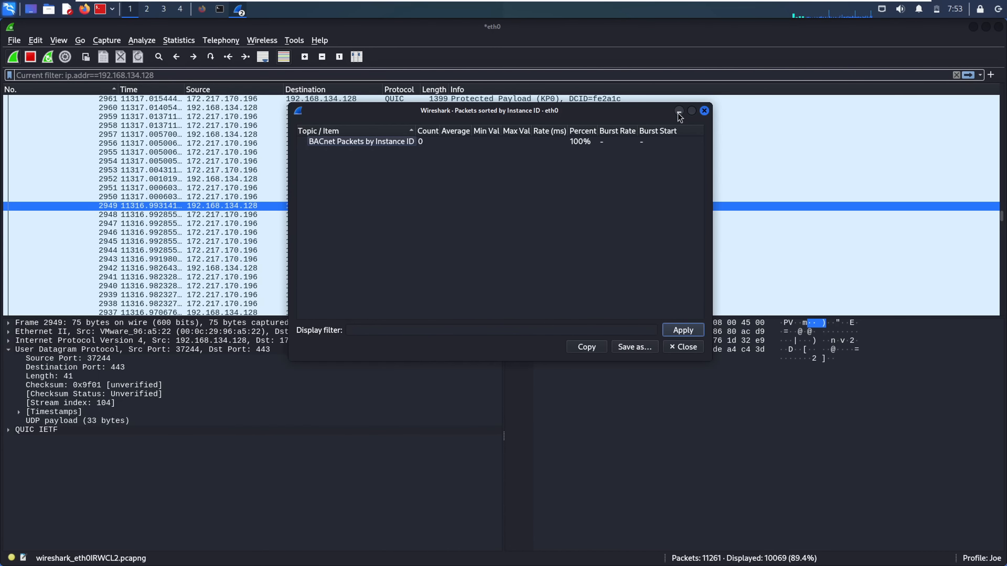
left_click(704, 110)
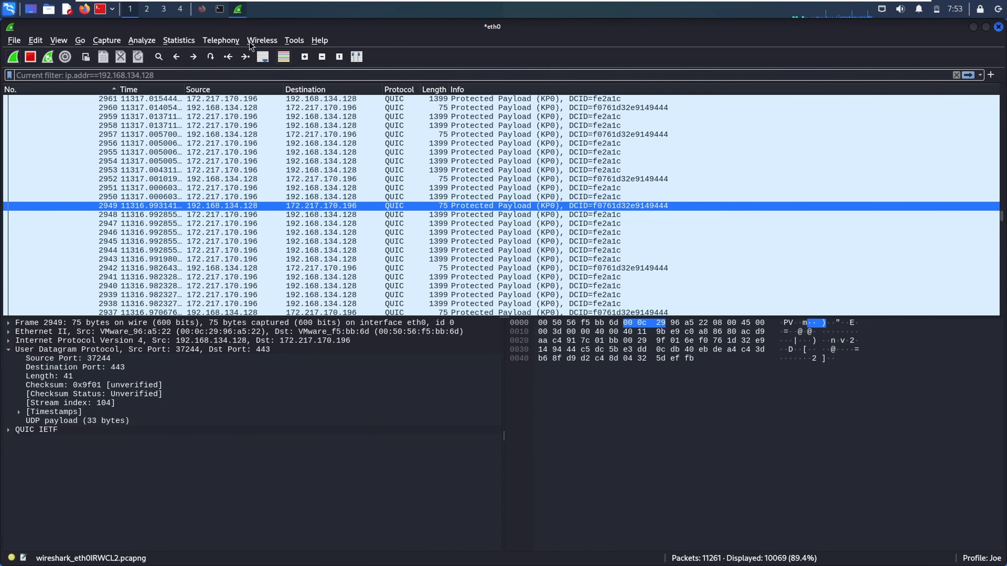
View the empty Collectd statistics and close them
left_click(182, 41)
mouse_move(228, 234)
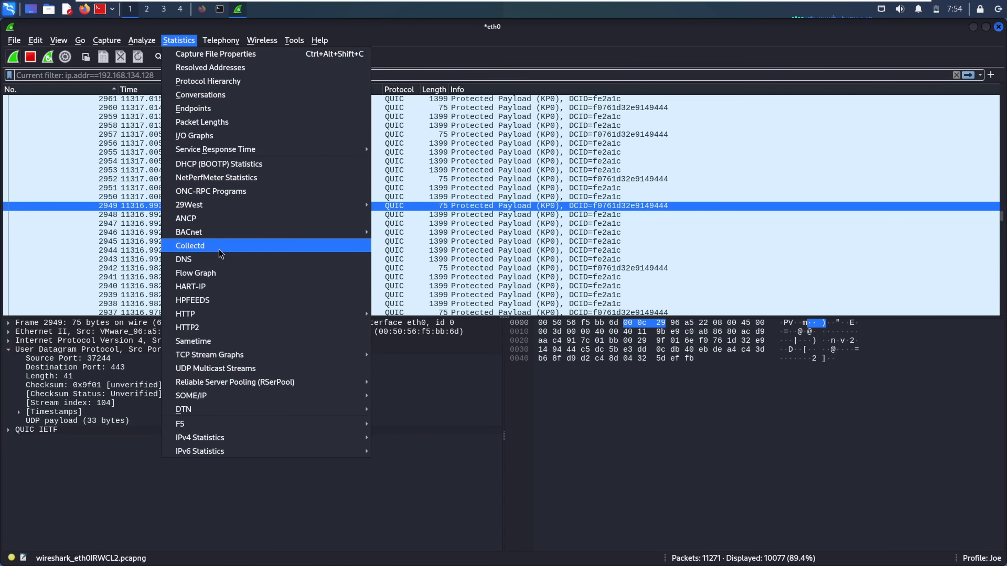
left_click(219, 249)
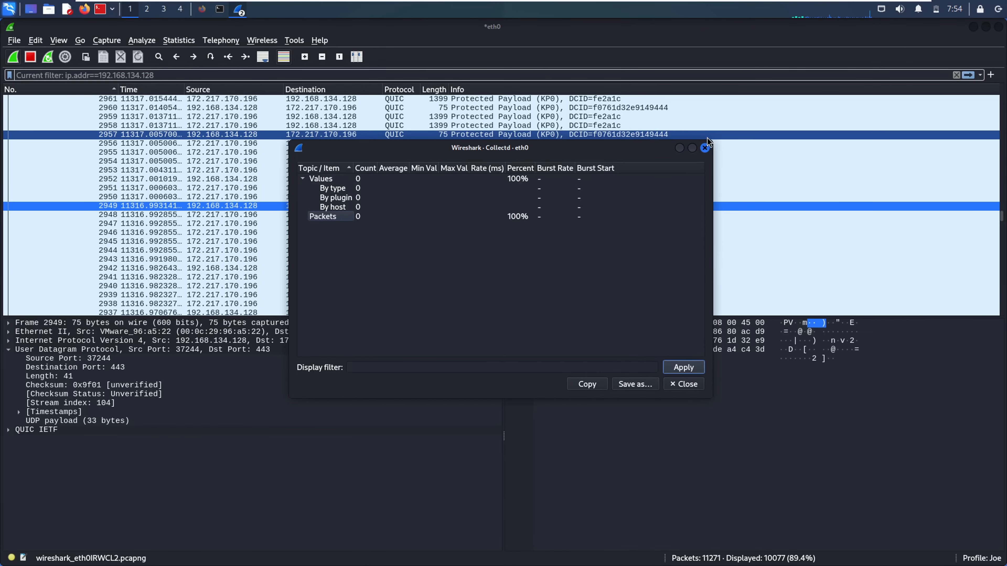
left_click(704, 147)
Open the Flow Graph charting all flows in the capture
left_click(179, 40)
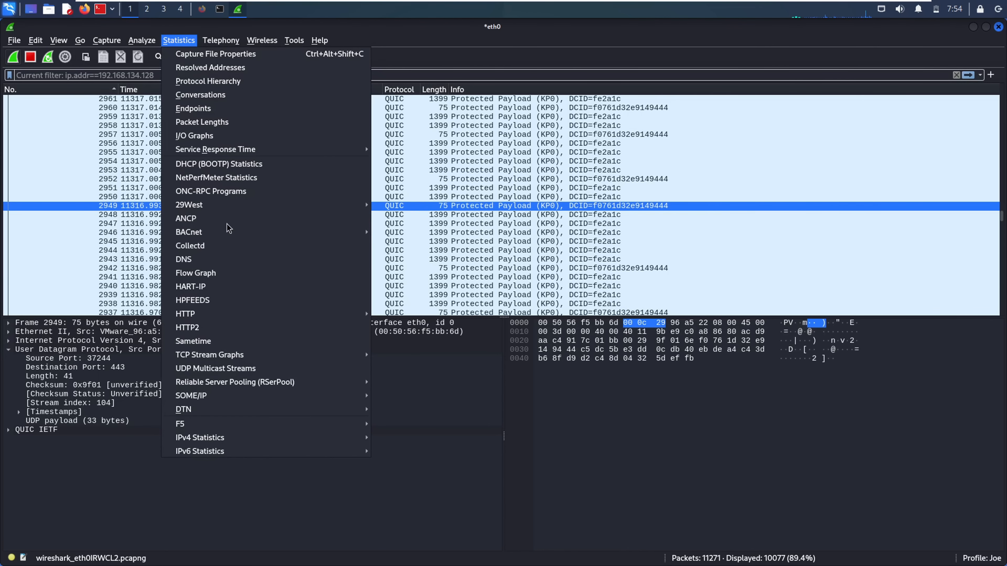
mouse_move(212, 234)
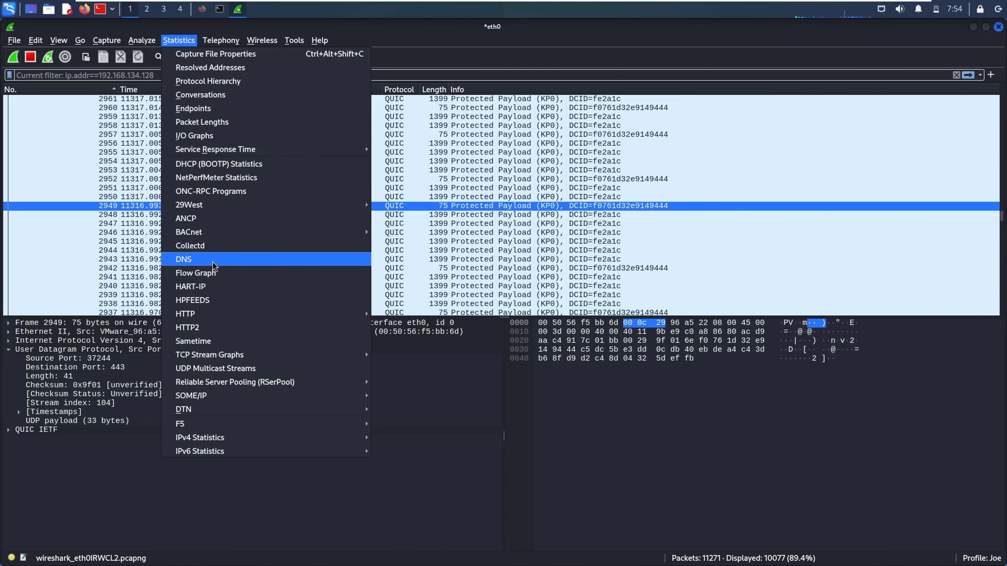
left_click(232, 276)
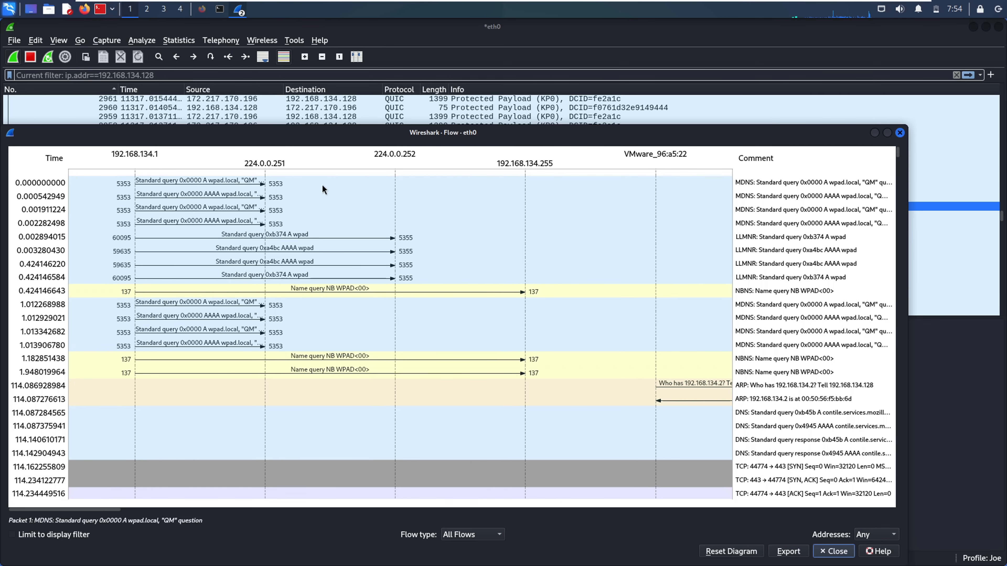
Inspect the wpad.local queries and the entries at 1.012268988 and NBNS 1.948019964
left_click(230, 181)
left_click(190, 196)
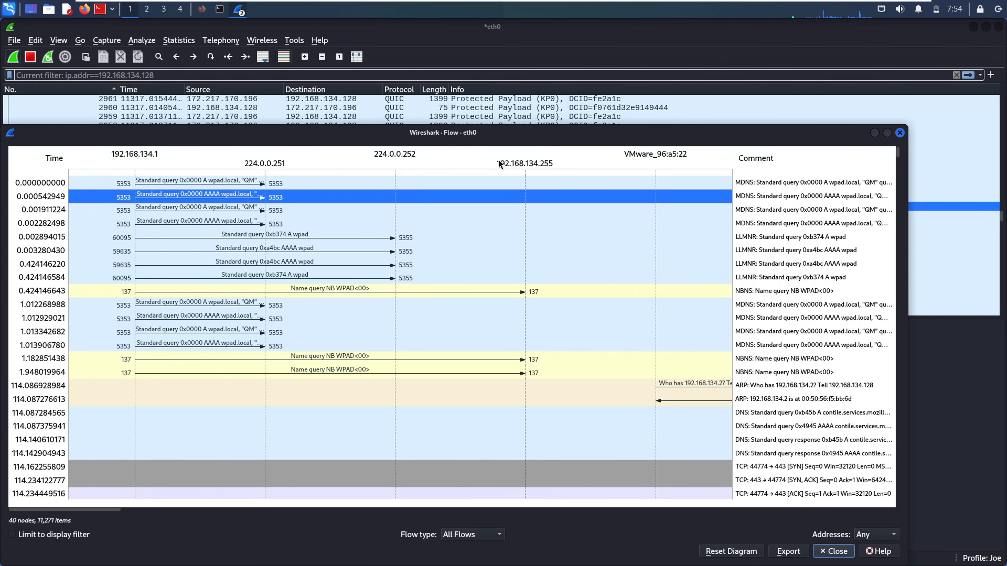
left_click_drag(476, 129, 473, 112)
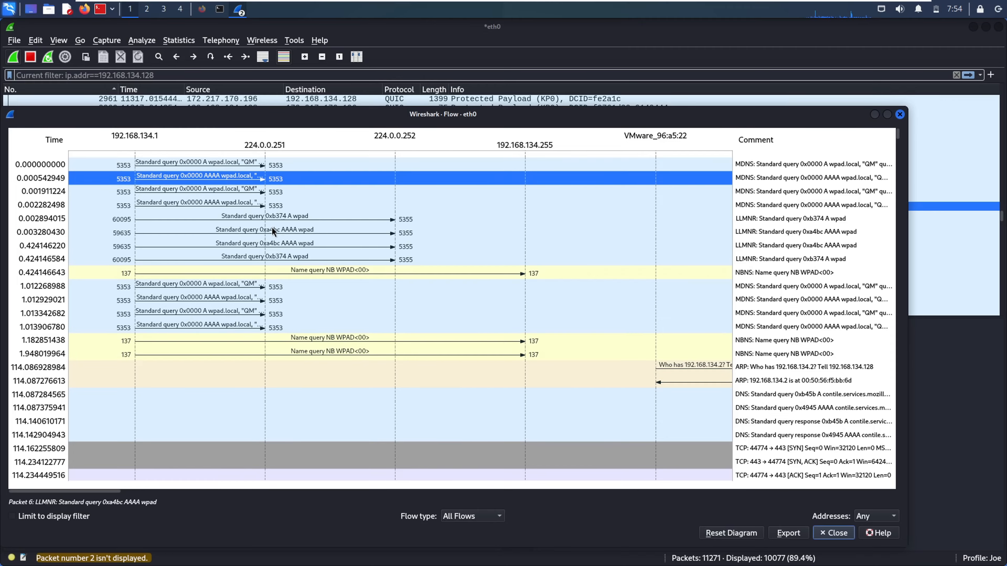
left_click(298, 283)
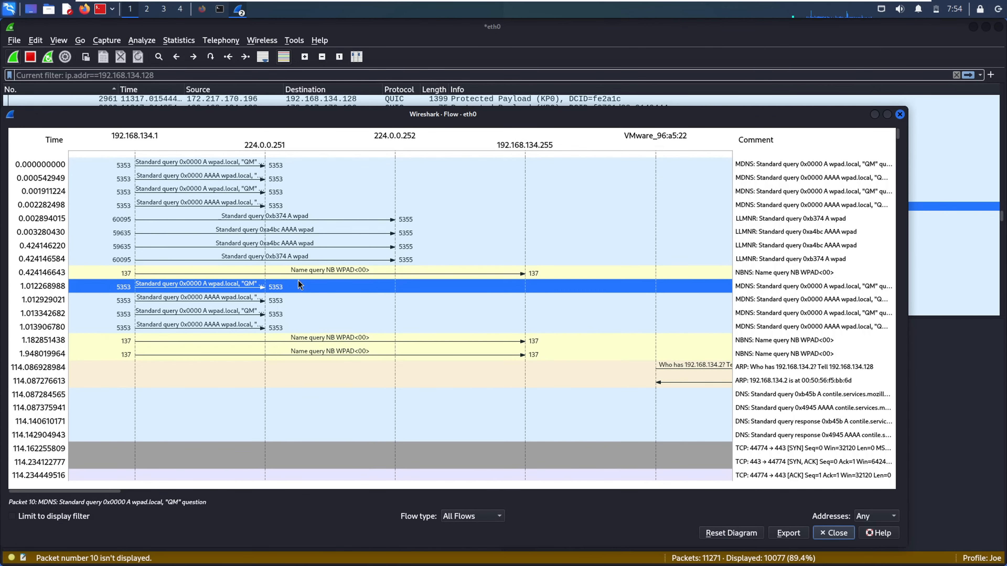
left_click(271, 357)
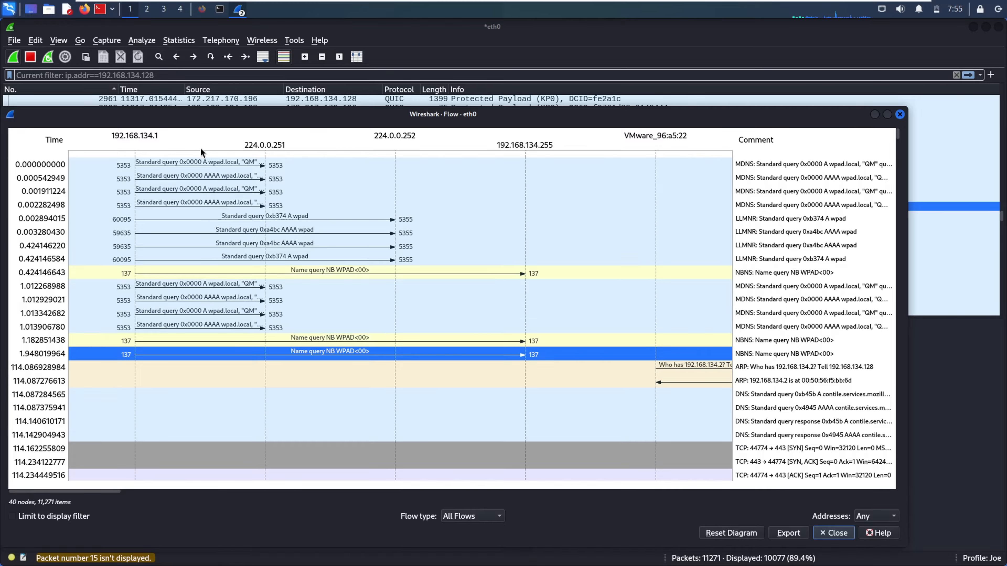
Inspect the LLMNR, DNS response and NBNS flow entries, then close the Flow Graph
left_click(751, 167)
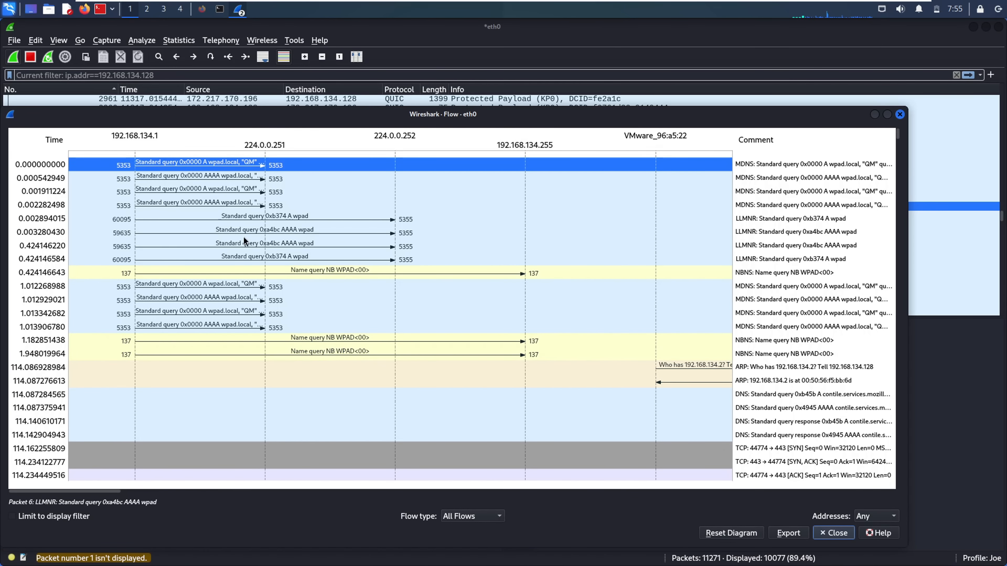
left_click(36, 243)
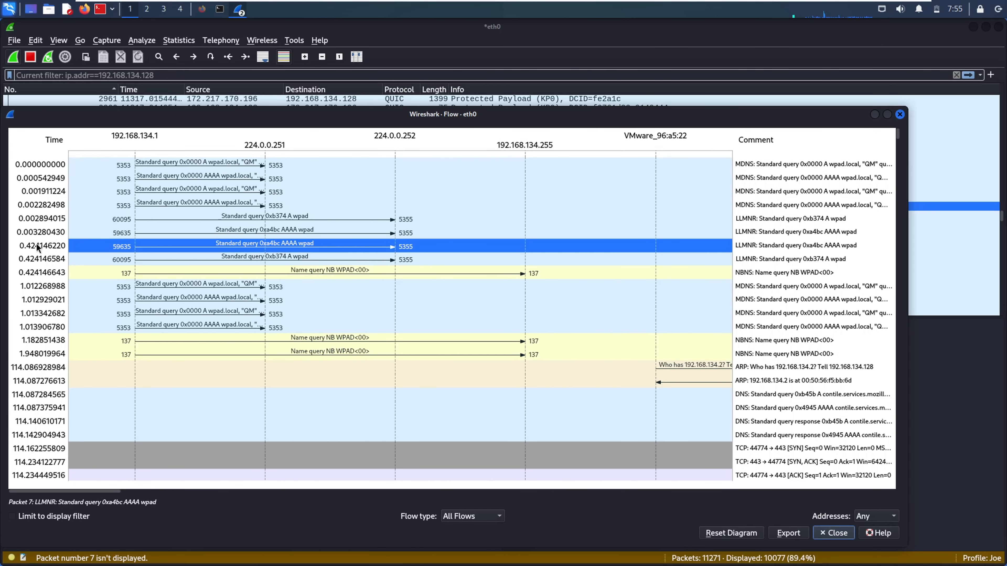
left_click(30, 301)
left_click(45, 440)
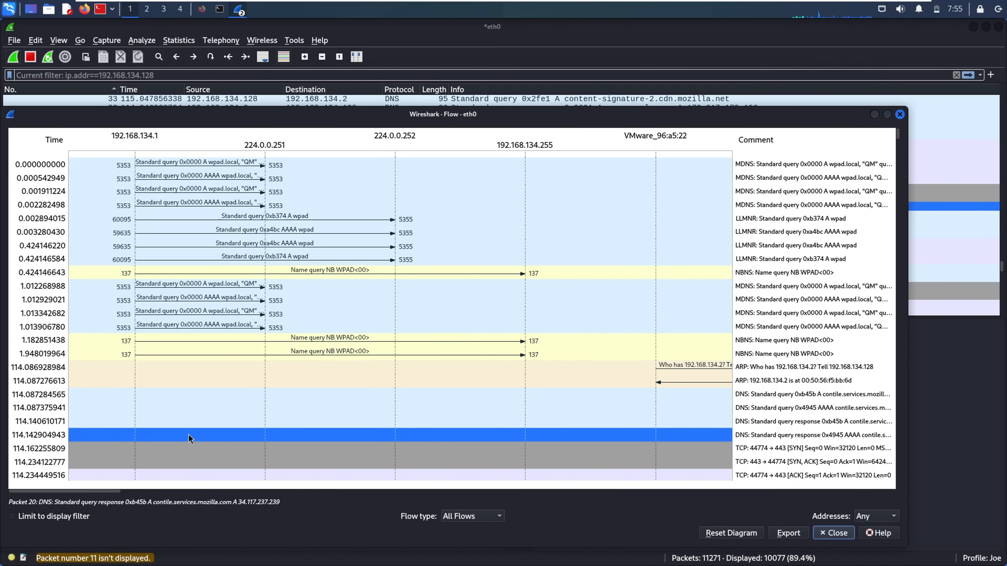
left_click(191, 340)
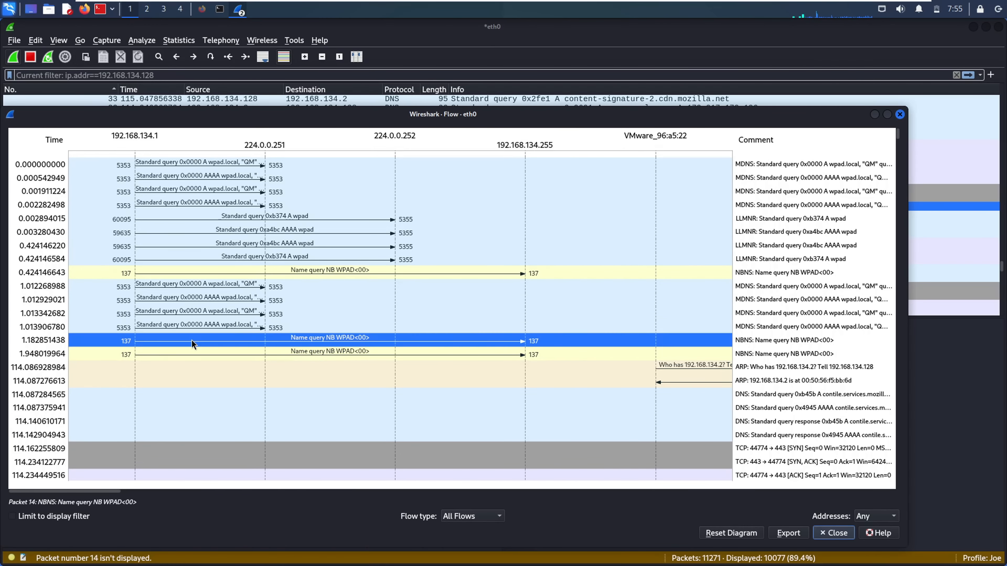
left_click(376, 358)
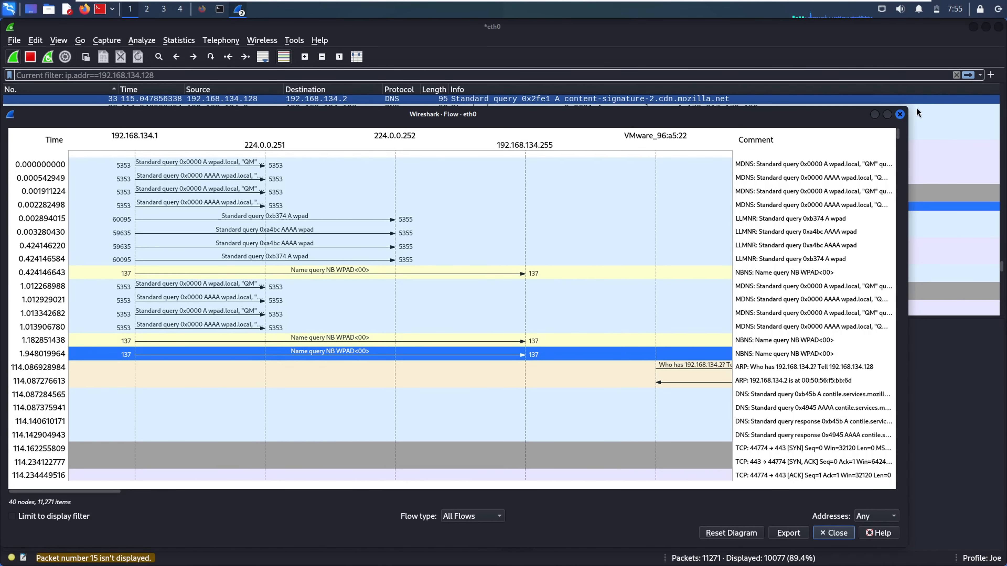
left_click(899, 115)
left_click(176, 40)
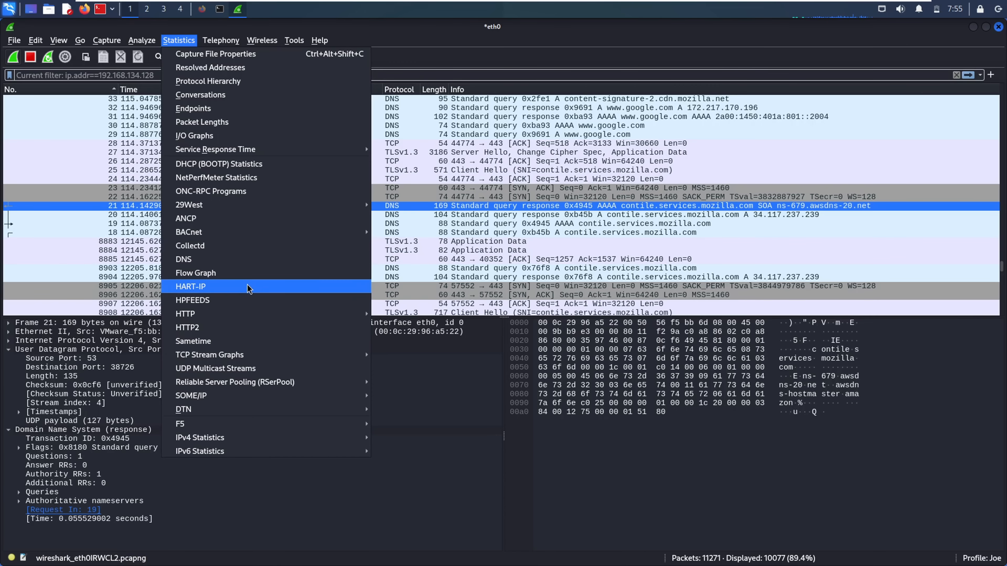
View the zero-packet HART-IP statistics, enter 'tcp' as their display filter, then close them
left_click(236, 287)
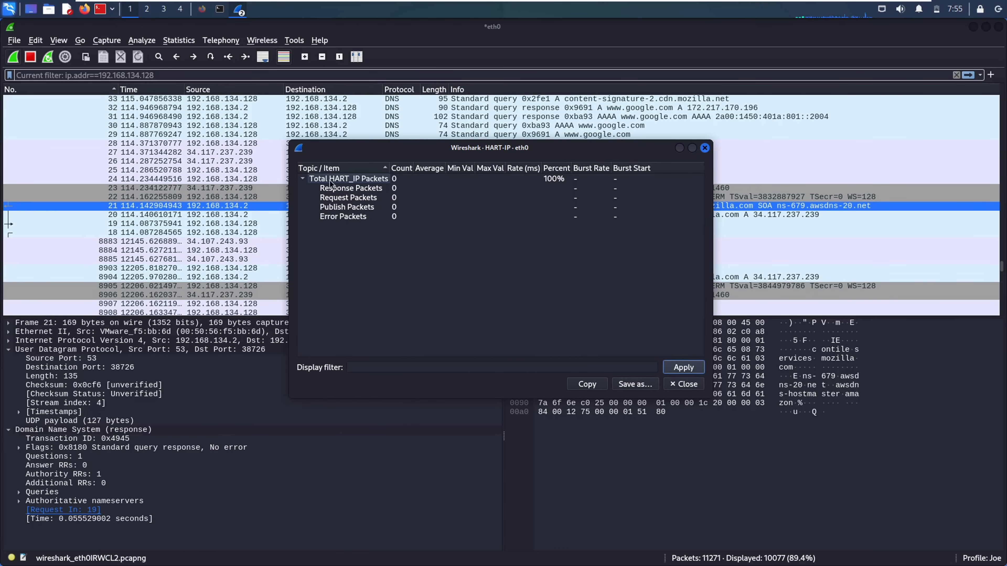
left_click(323, 190)
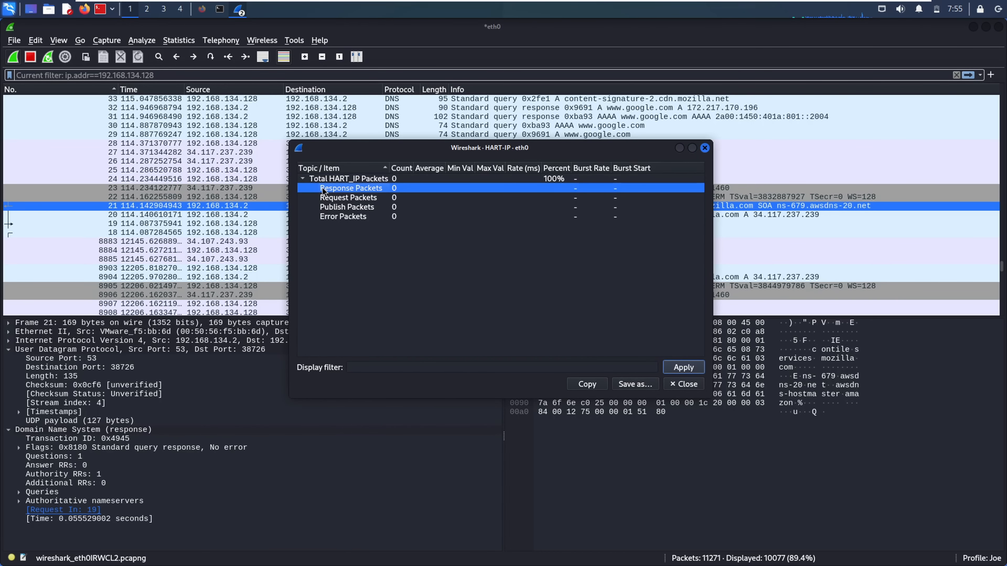
left_click(368, 228)
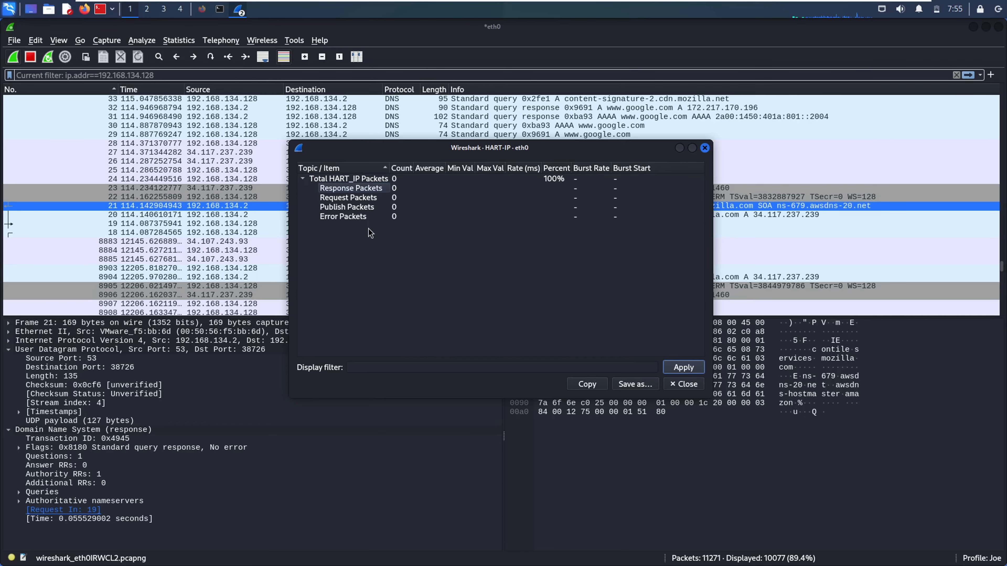
left_click(413, 367)
type("tcp")
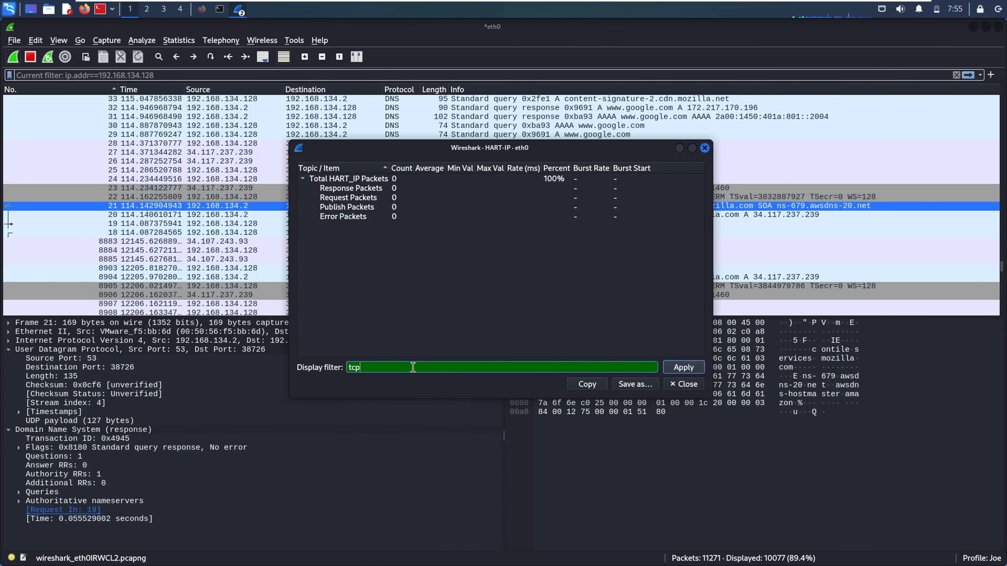
left_click(519, 323)
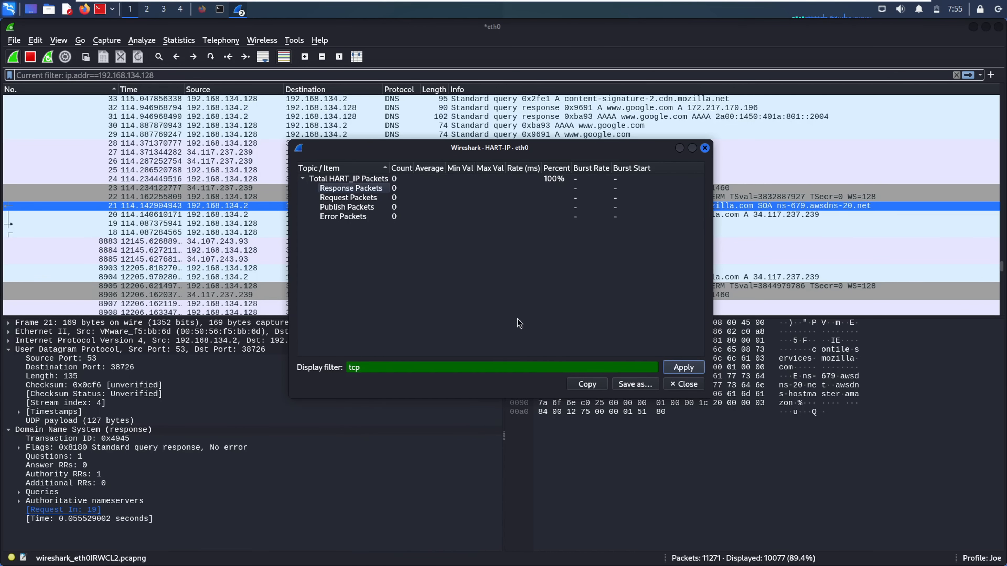
double_click(391, 364)
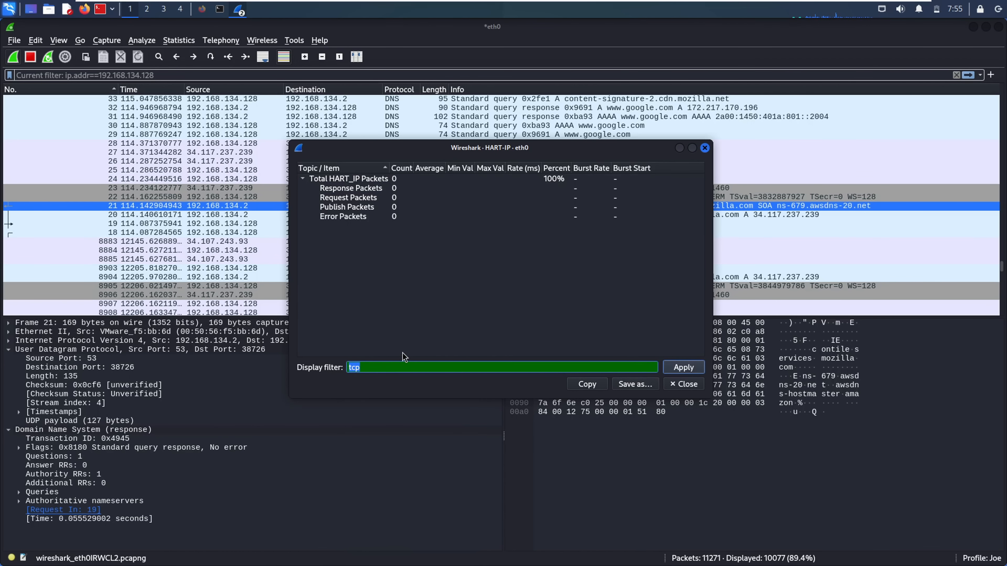
left_click(418, 310)
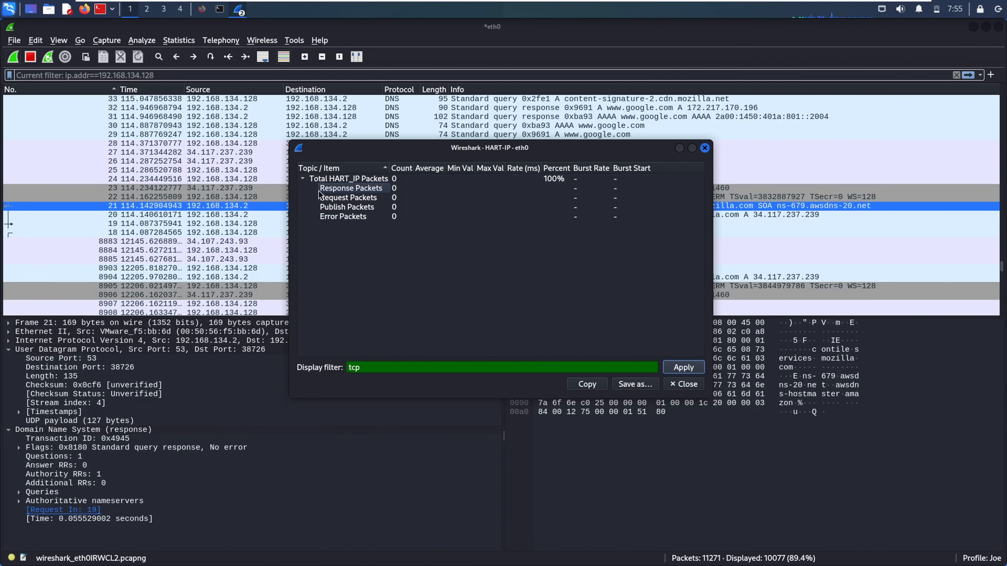
left_click(705, 148)
left_click(179, 41)
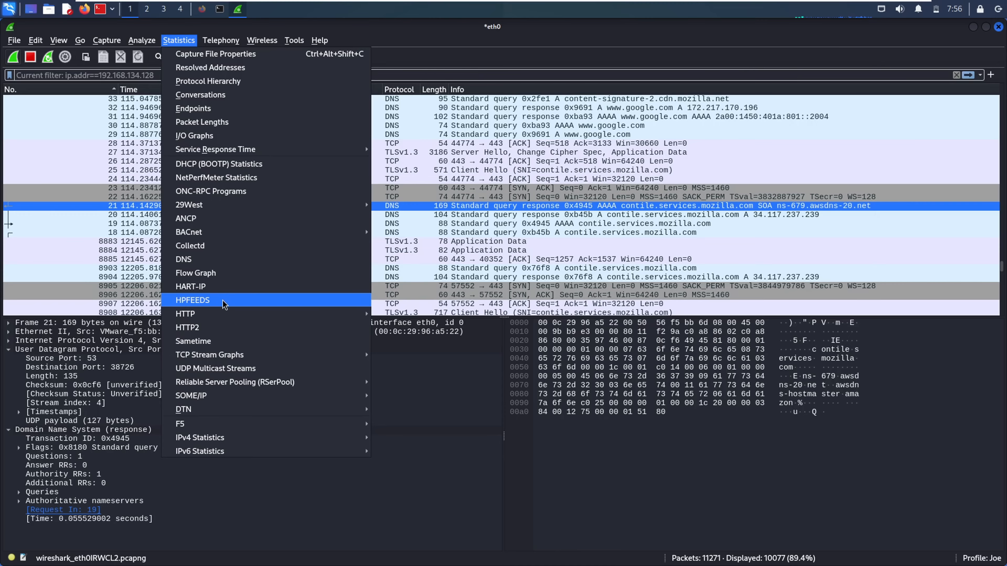
Review HTTP requests by host (70 requests, five hosts), then close the dialog
mouse_move(225, 317)
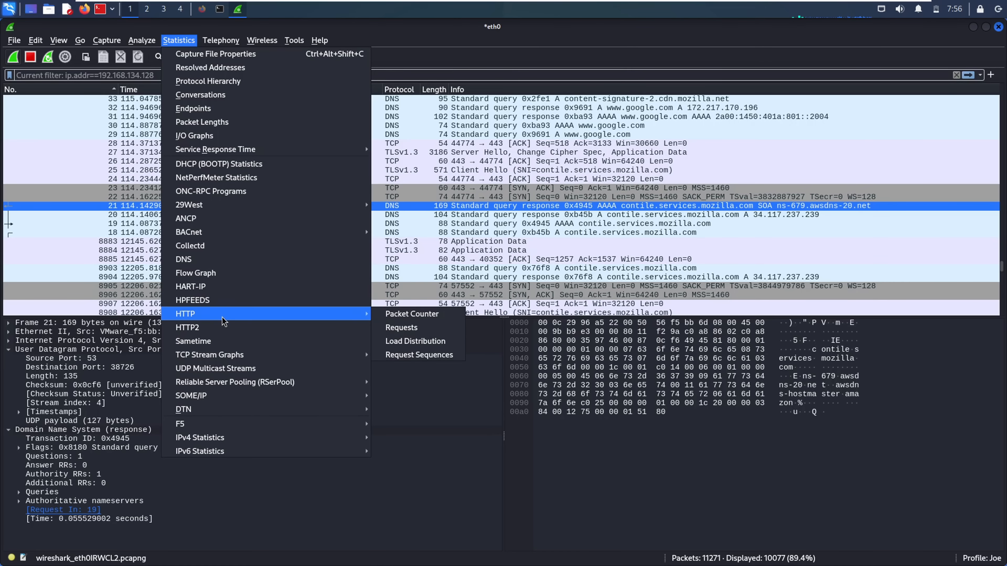
left_click(400, 328)
left_click(390, 183)
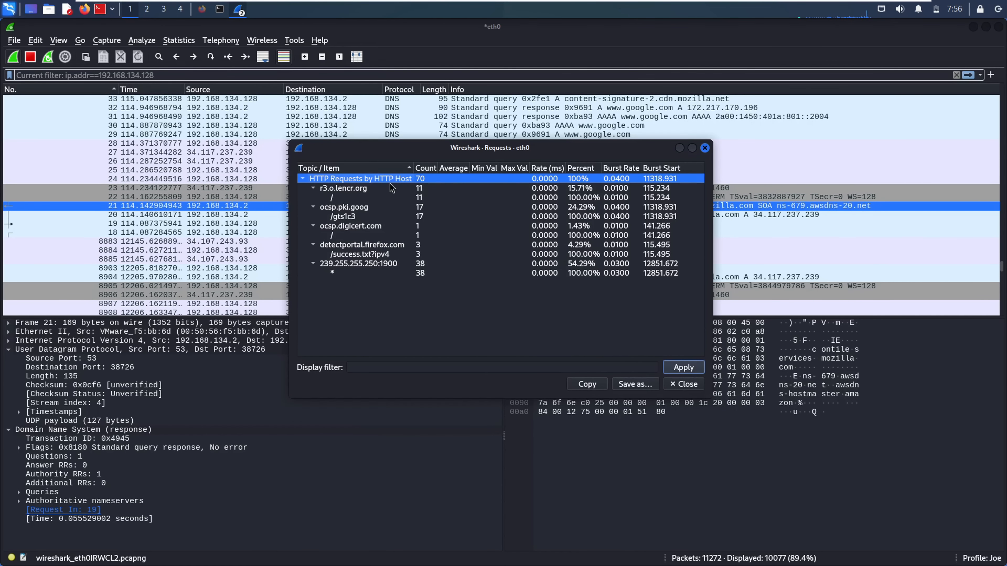
left_click(370, 246)
left_click(401, 273)
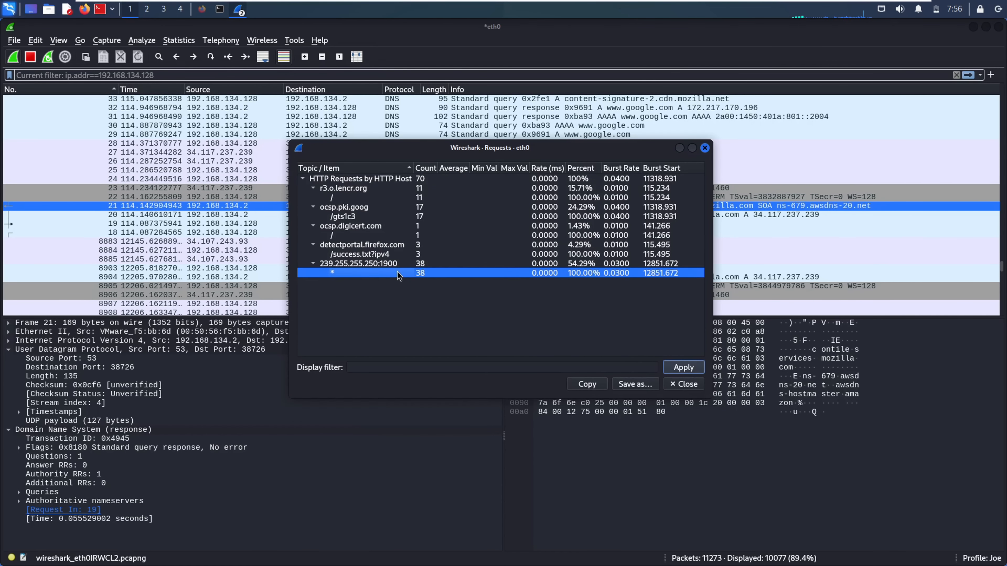
left_click(706, 148)
left_click(179, 40)
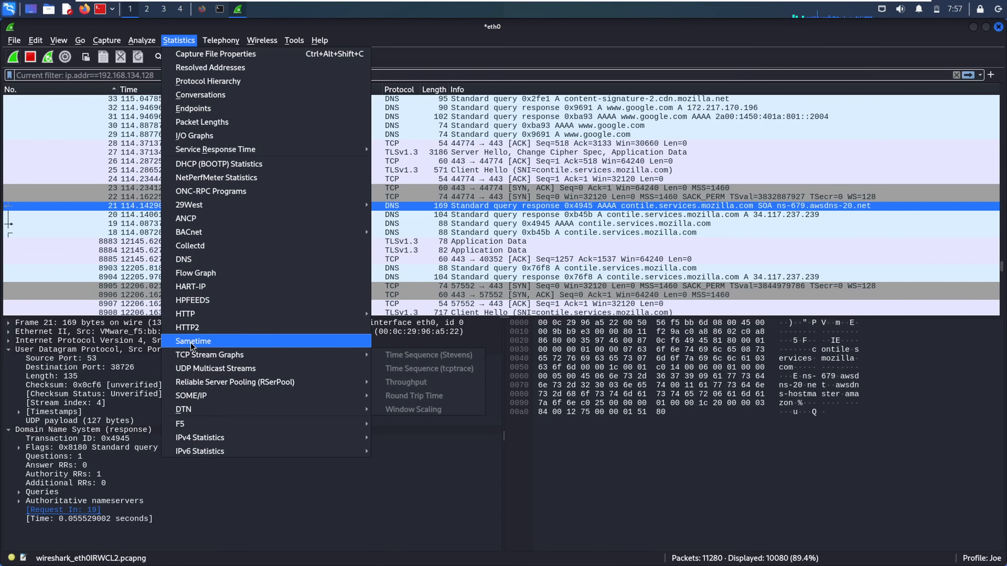
left_click(195, 341)
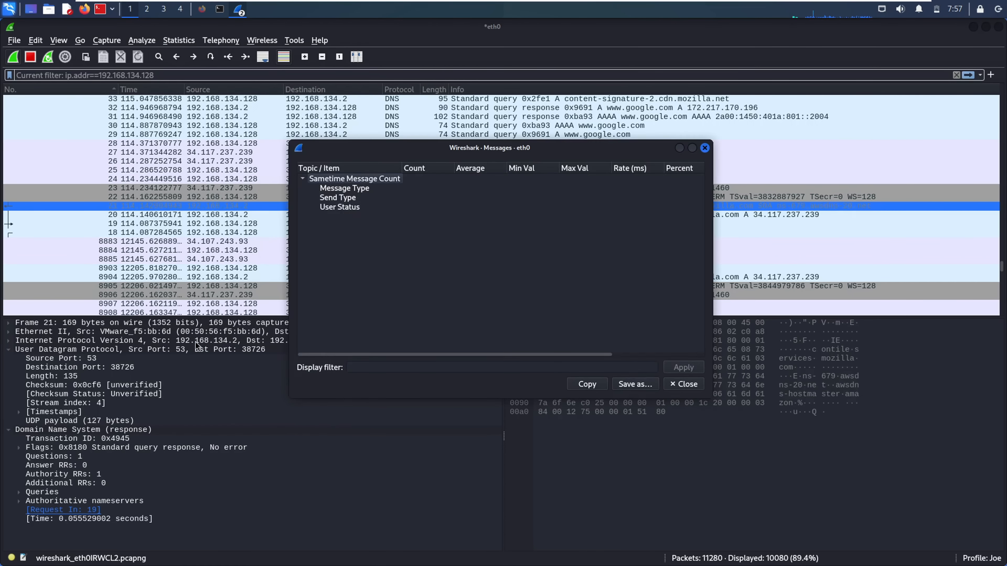
left_click(705, 149)
left_click(172, 42)
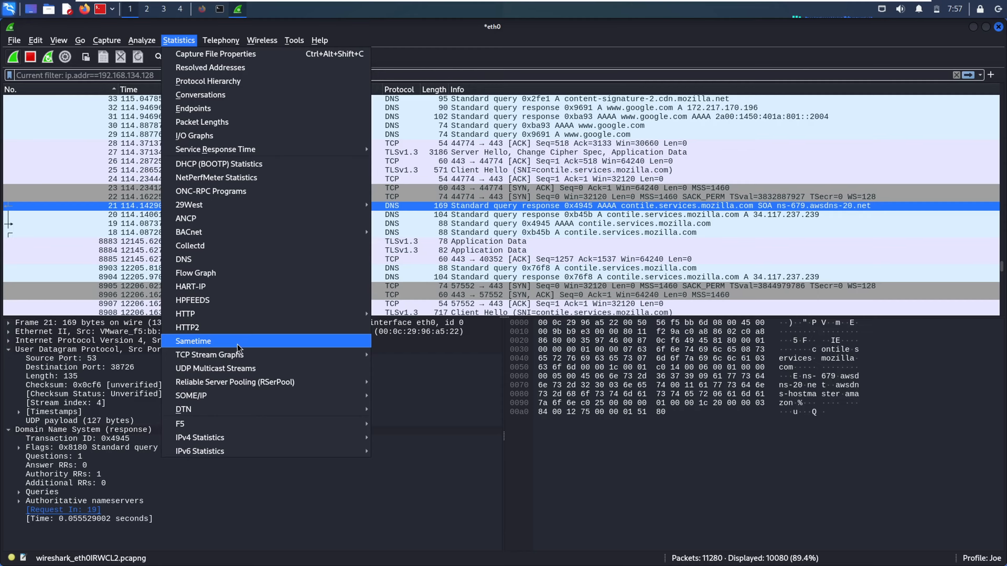
Select packet 22 and preview the TCP Stream Graphs options before dismissing them
mouse_move(231, 358)
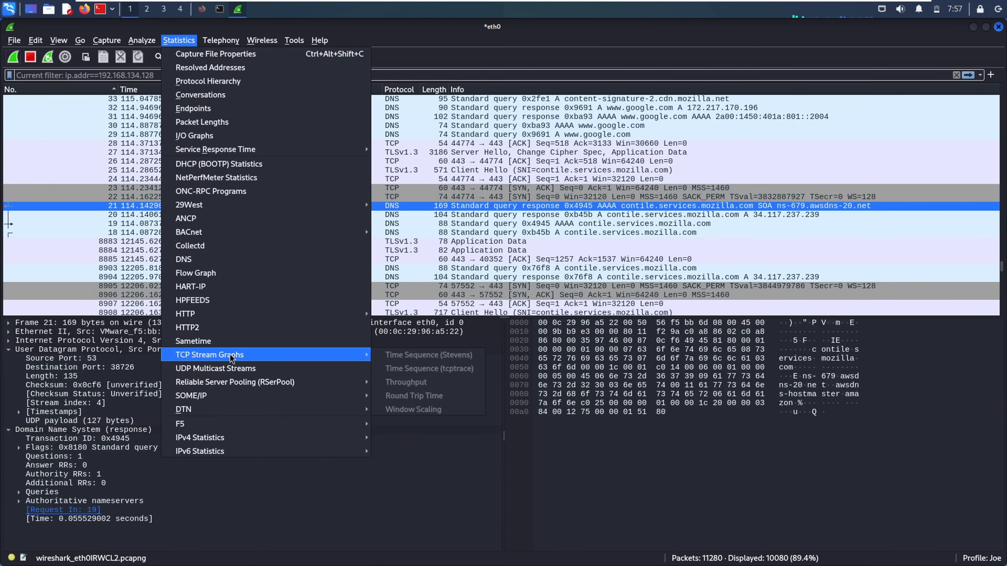
left_click(472, 179)
left_click(402, 197)
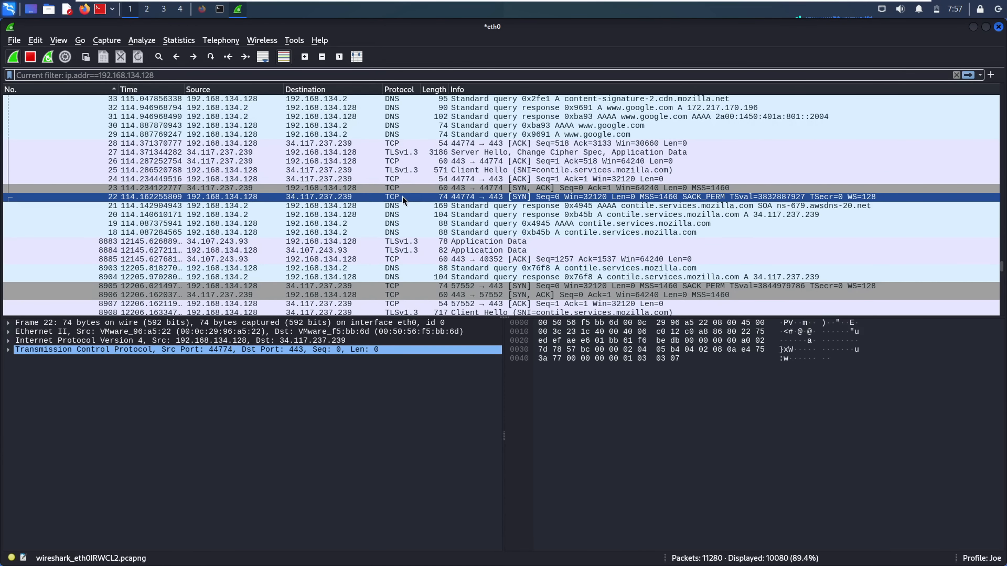
left_click(176, 41)
mouse_move(322, 358)
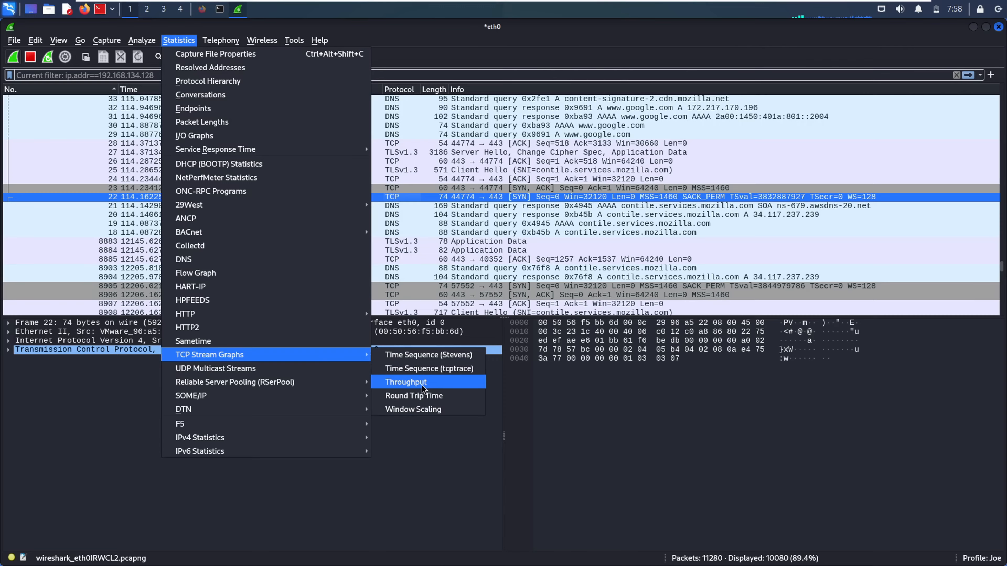
left_click(445, 254)
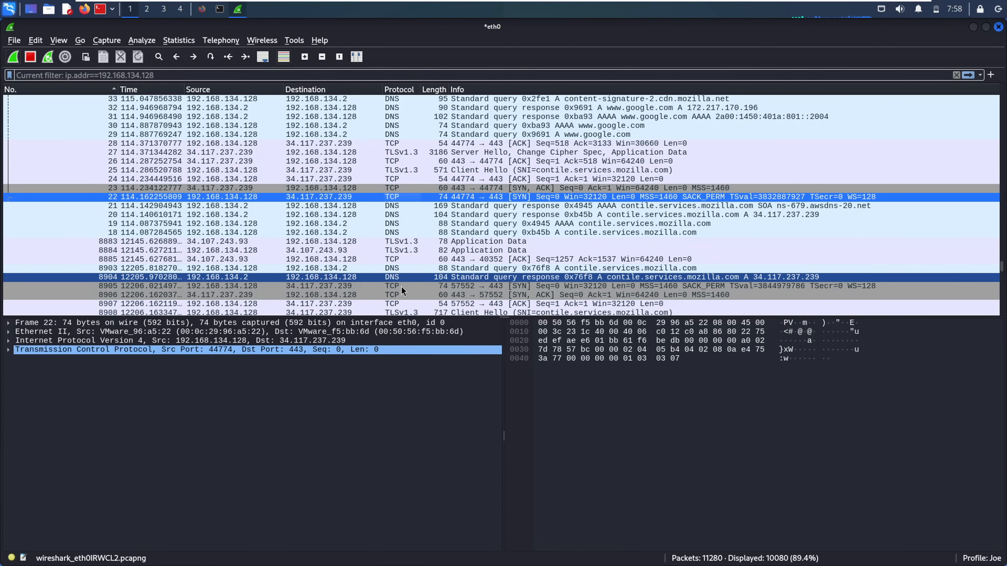
Select SYN-ACK packet 8906 and show the TCP Stream Graphs submenu
left_click(400, 293)
left_click(165, 41)
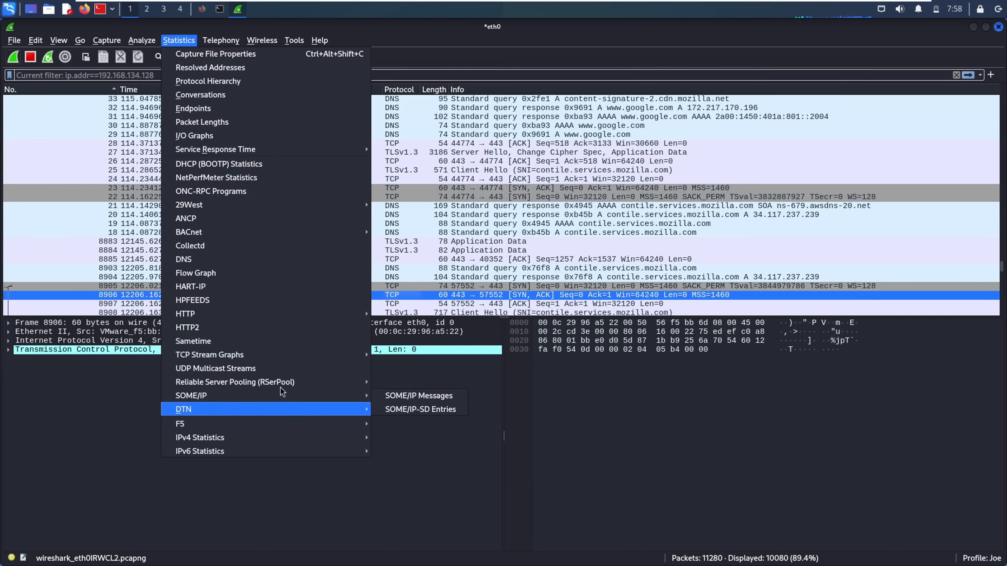
mouse_move(315, 355)
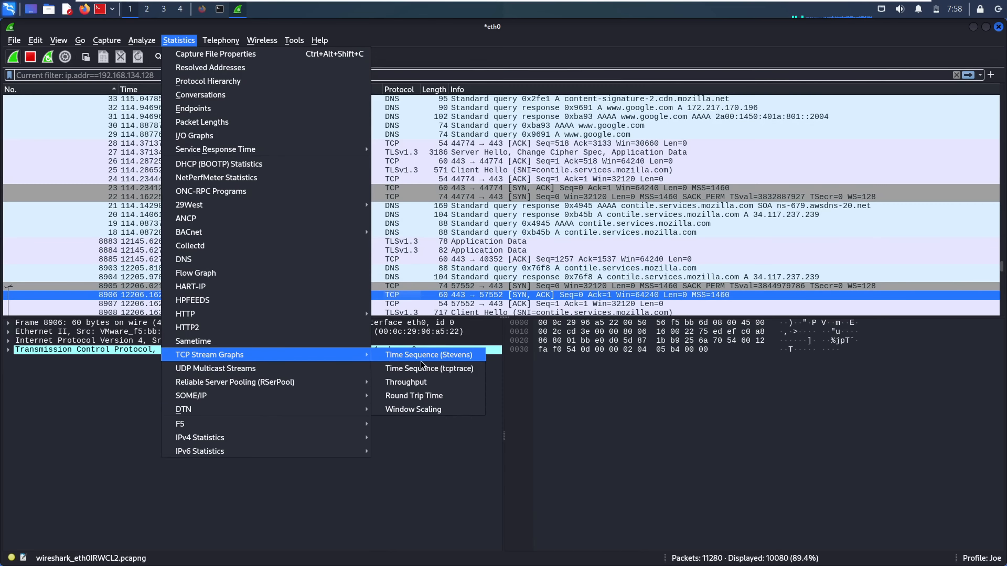
left_click(436, 368)
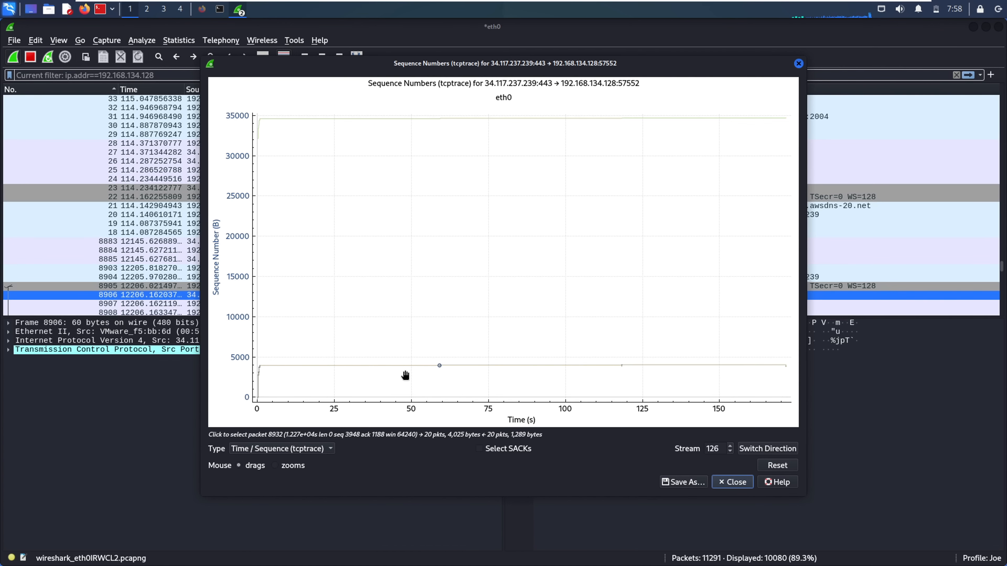
left_click_drag(319, 346, 366, 347)
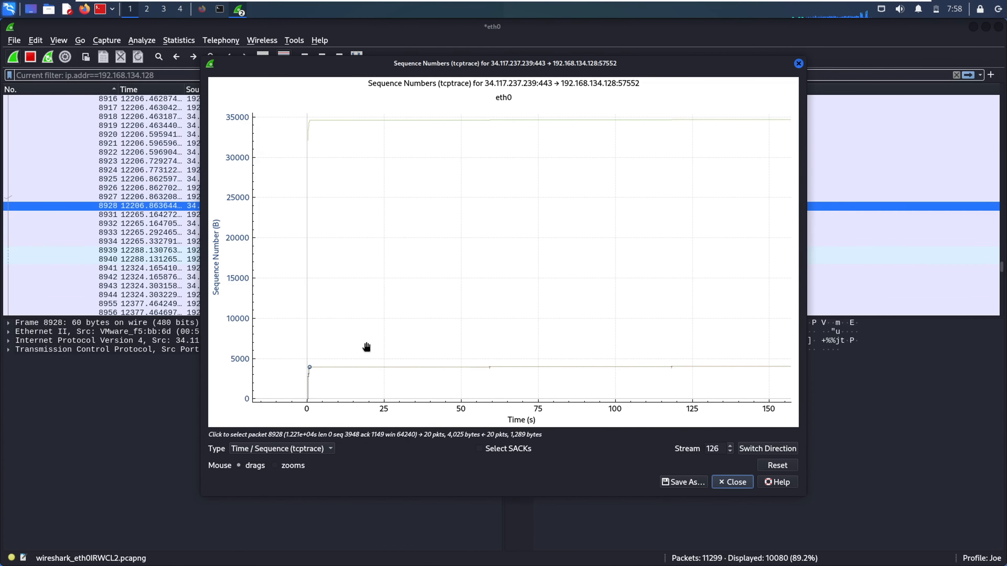
scroll(367, 347, "up", 5)
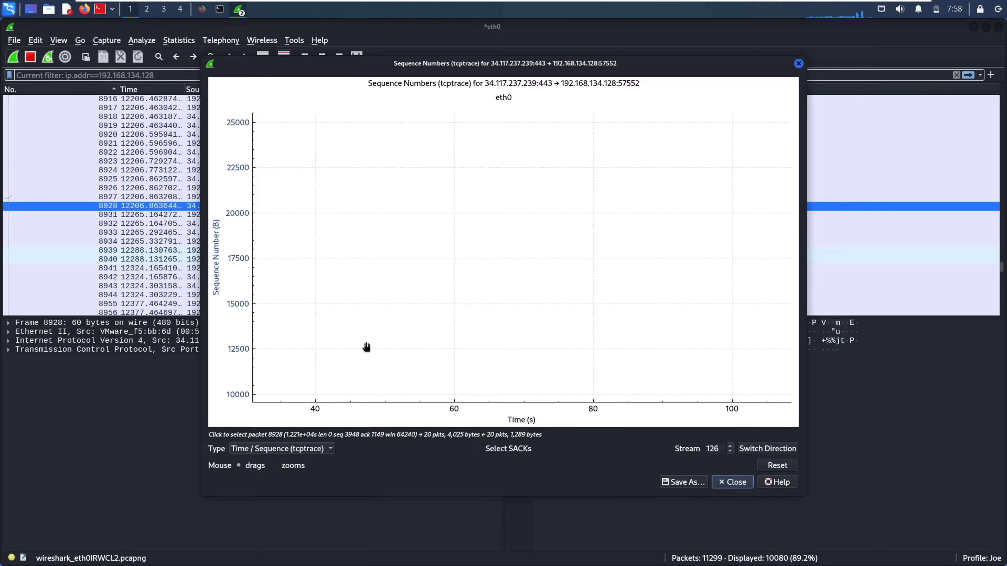
left_click_drag(427, 304, 621, 138)
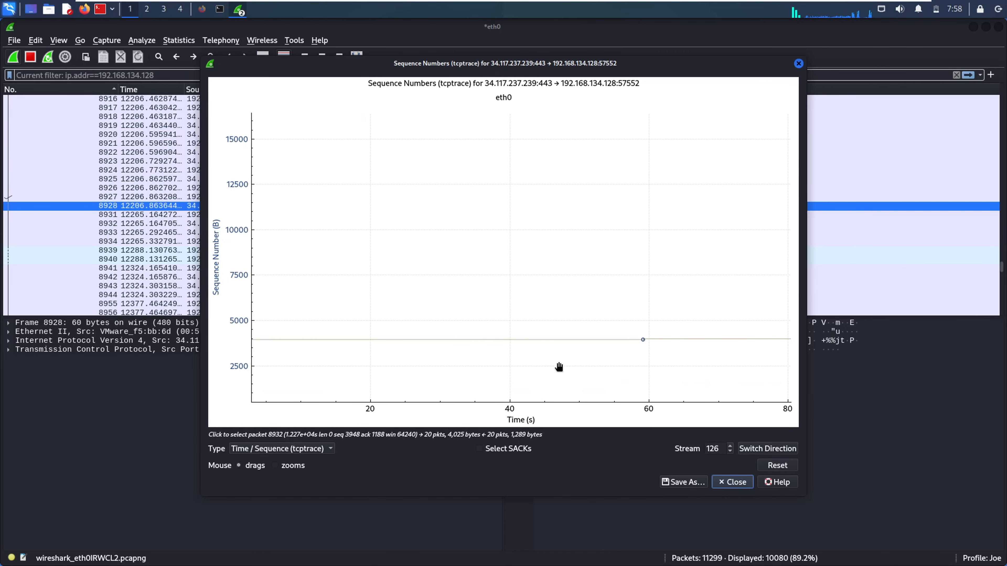
left_click_drag(603, 360, 312, 392)
scroll(434, 371, "down", 6)
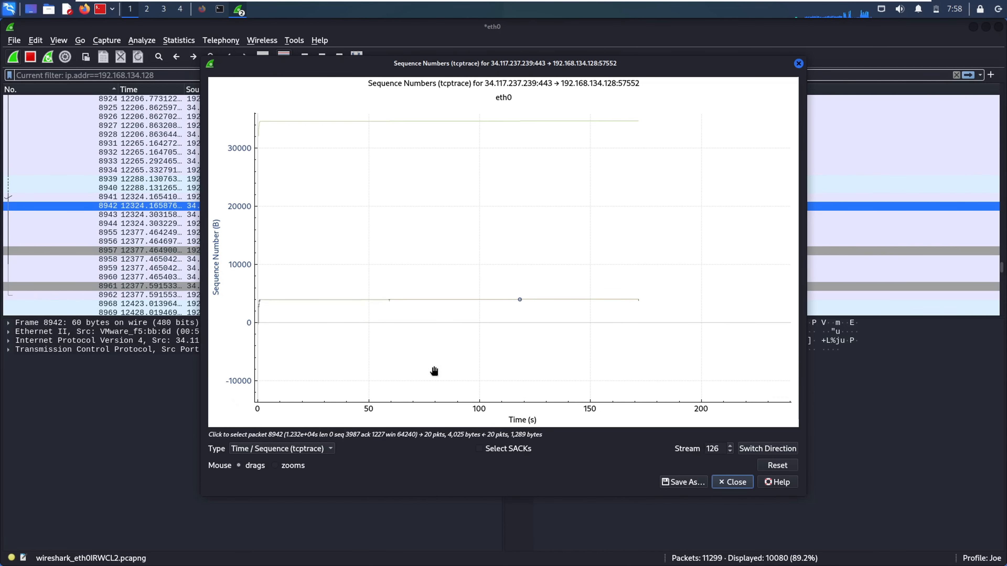
left_click_drag(476, 362, 608, 364)
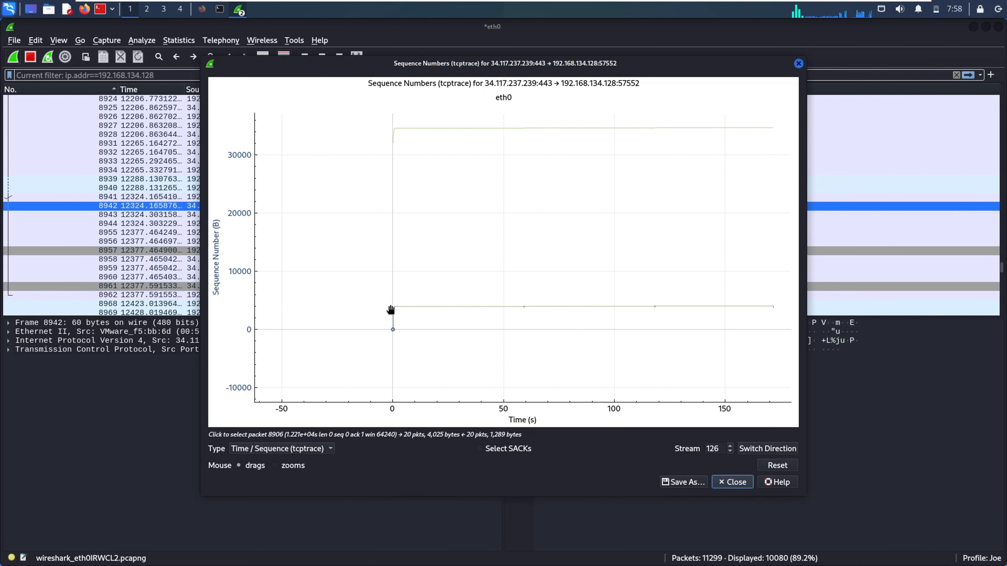
left_click_drag(398, 315, 477, 333)
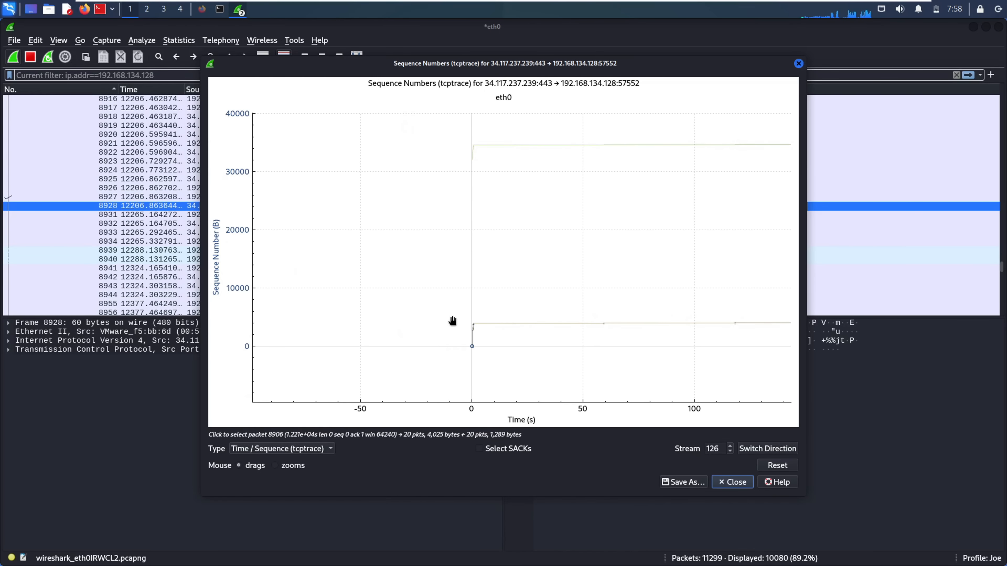
scroll(450, 329, "up", 5)
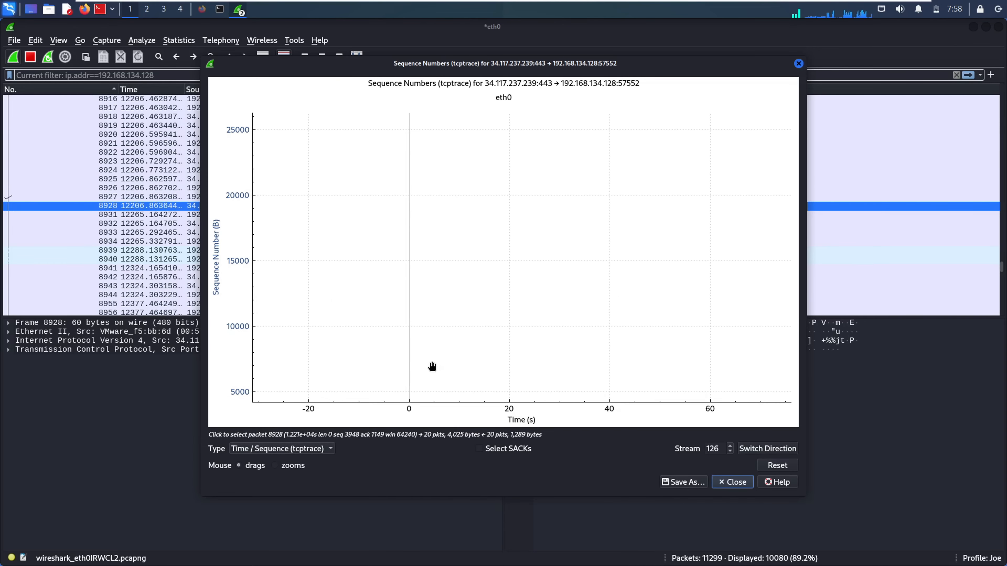
mouse_move(432, 367)
left_mouse_down()
mouse_move(443, 265)
mouse_move(420, 270)
left_mouse_up()
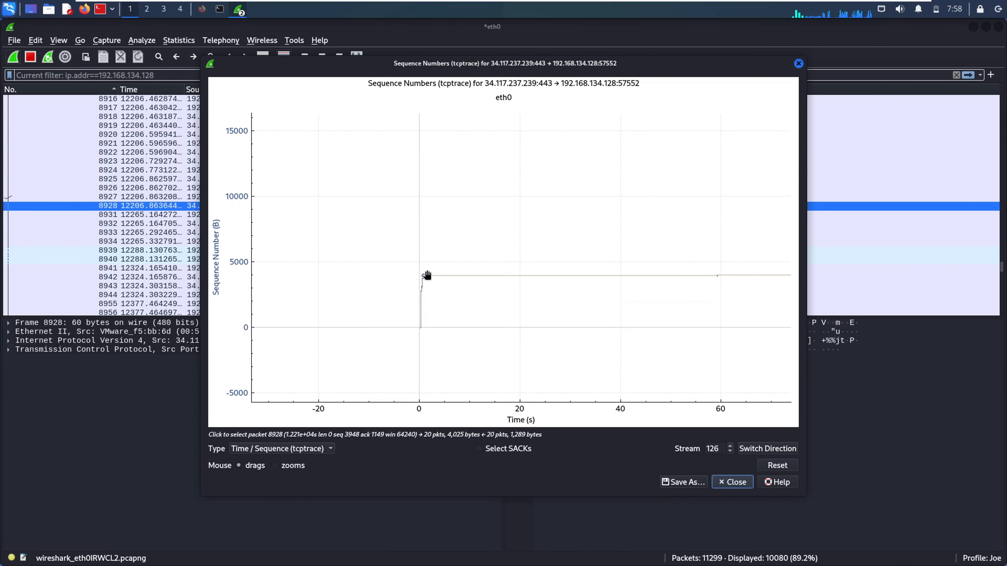
left_click(421, 289)
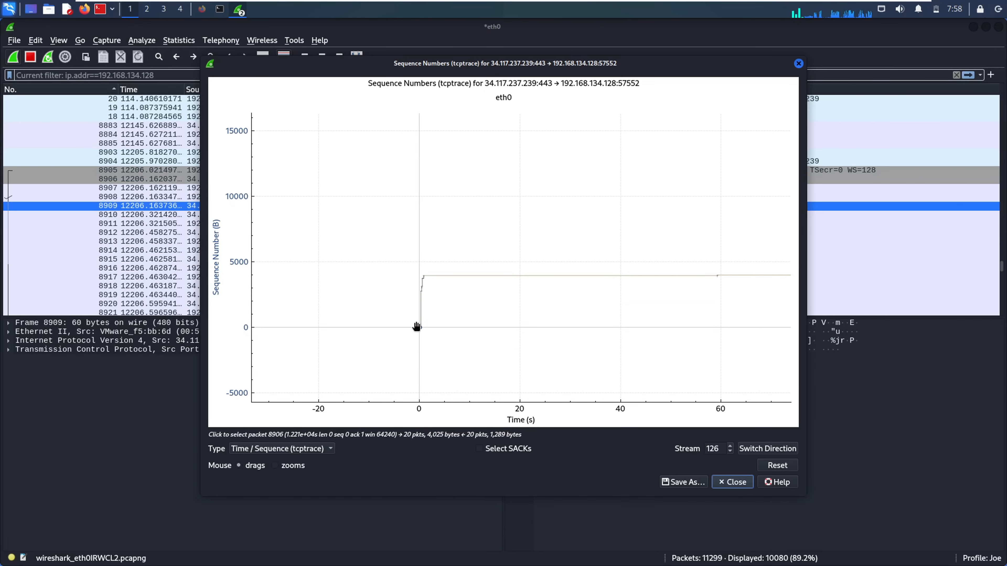
left_click(423, 326)
mouse_move(435, 235)
left_mouse_down()
mouse_move(568, 355)
mouse_move(547, 364)
left_mouse_up()
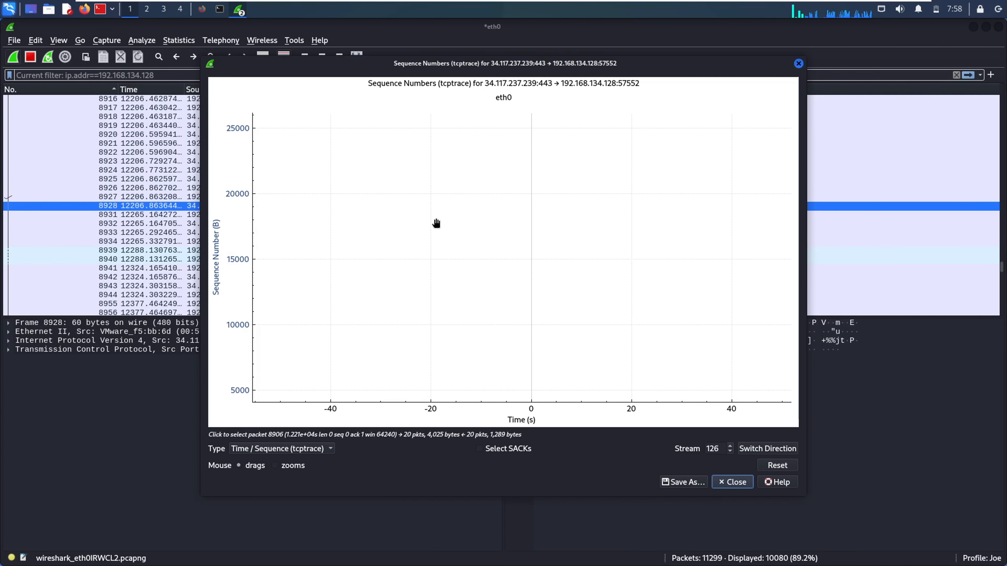
mouse_move(562, 313)
left_mouse_down()
mouse_move(483, 279)
mouse_move(480, 214)
left_mouse_up()
mouse_move(490, 278)
left_mouse_down()
mouse_move(436, 289)
mouse_move(486, 364)
left_mouse_up()
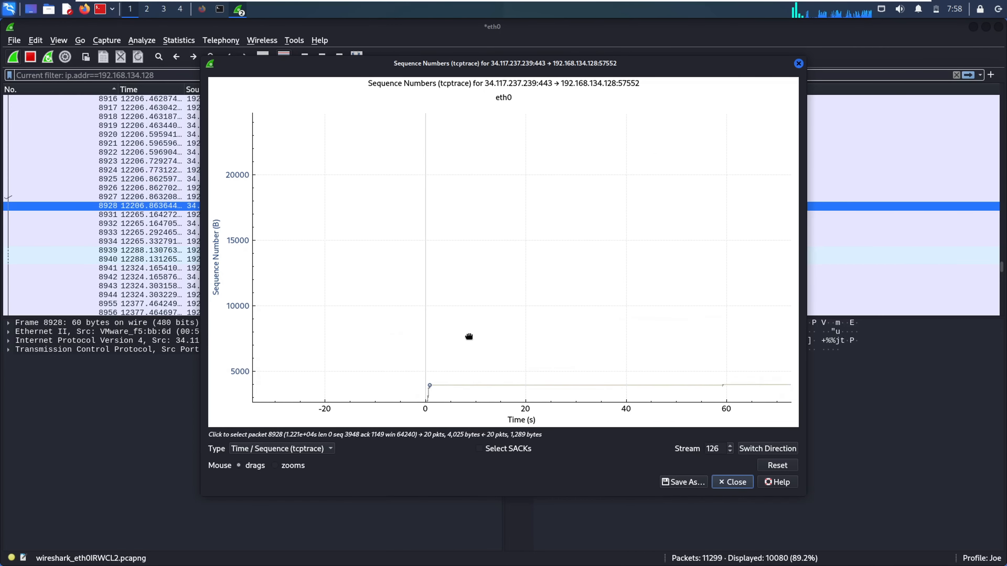
mouse_move(476, 194)
left_mouse_down()
mouse_move(465, 290)
mouse_move(461, 143)
left_mouse_up()
left_click_drag(459, 320, 473, 200)
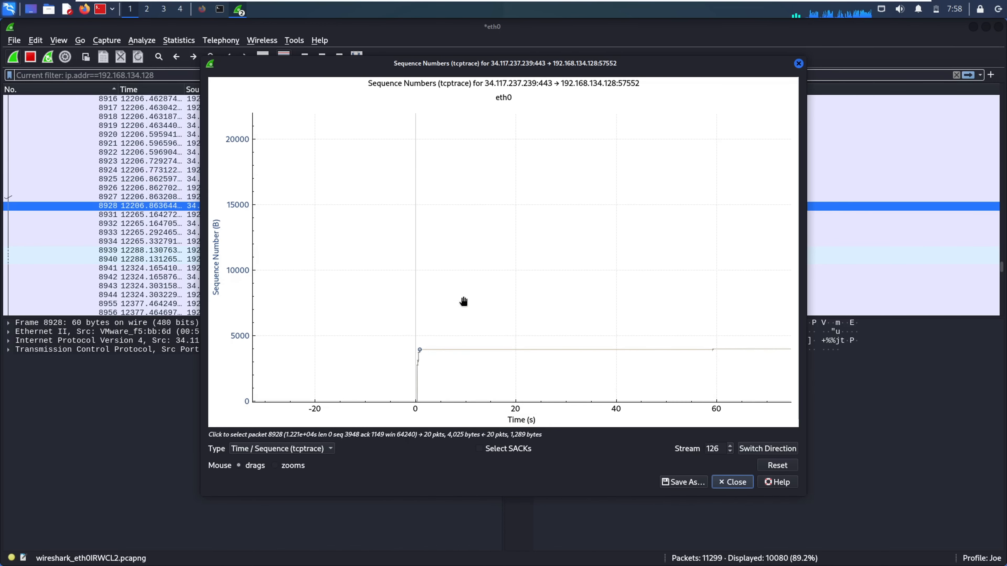
left_click_drag(465, 349, 465, 287)
left_click_drag(508, 360, 457, 363)
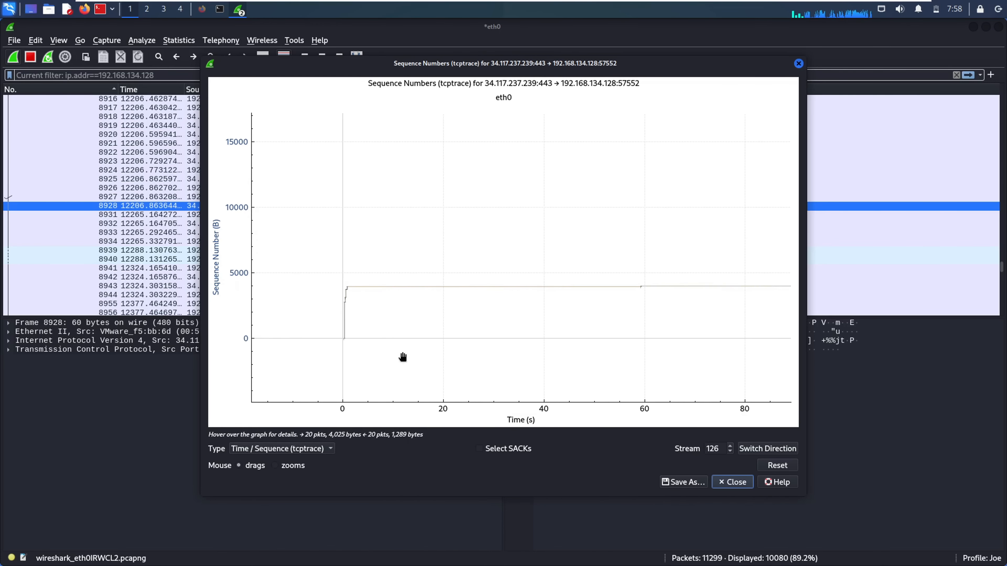
left_click_drag(371, 308, 438, 307)
mouse_move(432, 199)
left_mouse_down()
mouse_move(438, 351)
mouse_move(423, 198)
left_mouse_up()
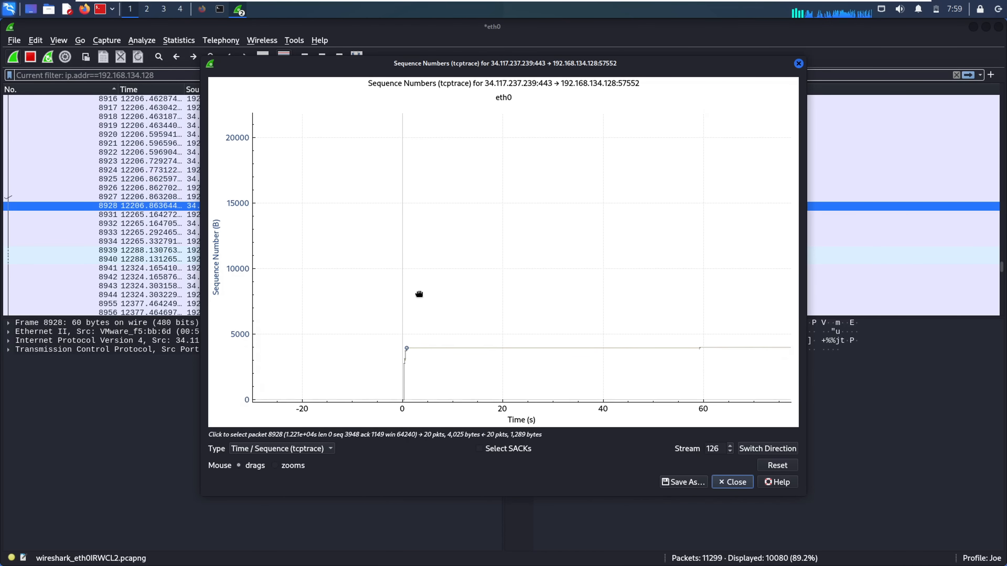
left_click_drag(418, 294, 419, 370)
left_click_drag(432, 254, 428, 383)
left_click_drag(438, 174, 494, 38)
left_click_drag(456, 335, 458, 237)
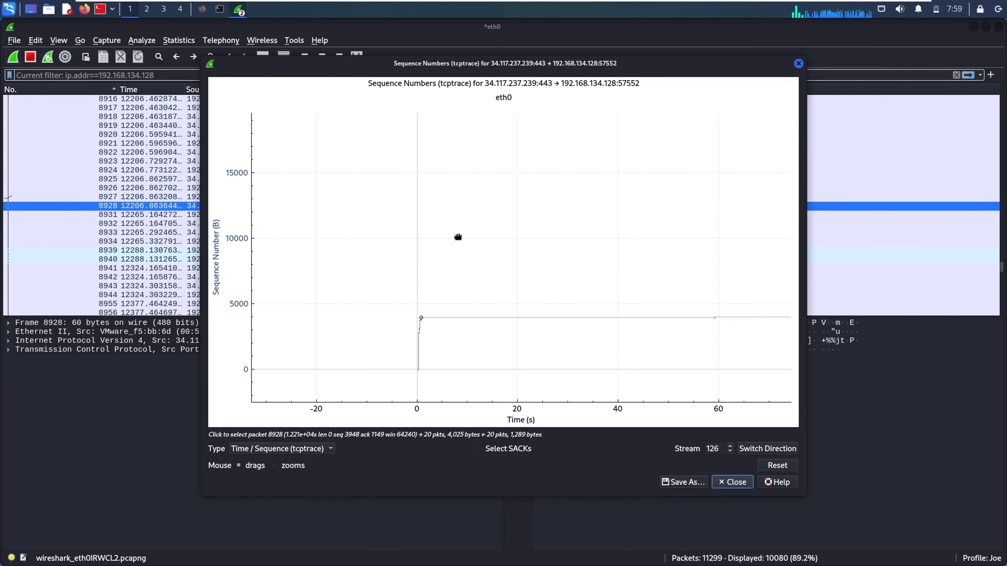
left_click_drag(433, 303, 456, 305)
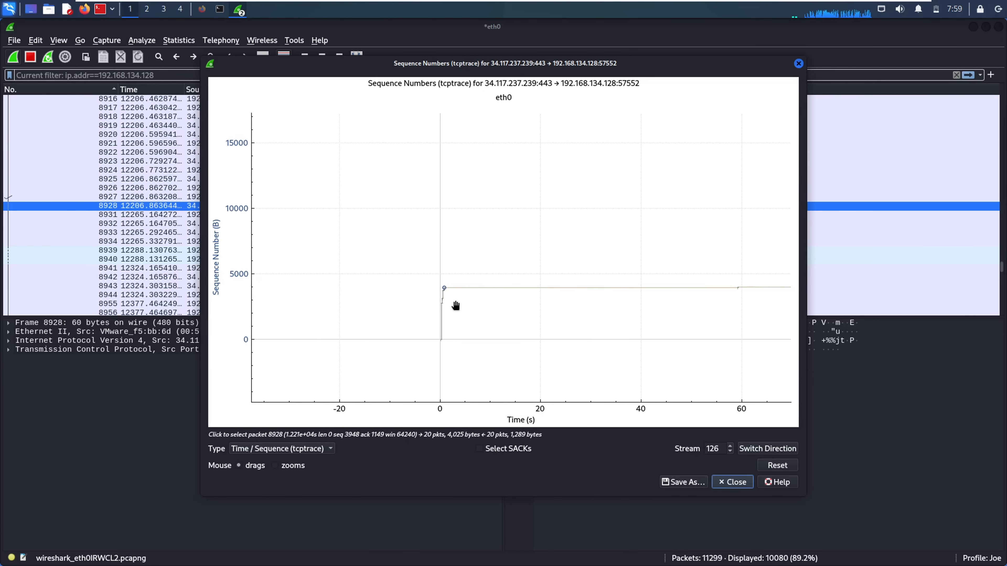
scroll(455, 306, "up", 5)
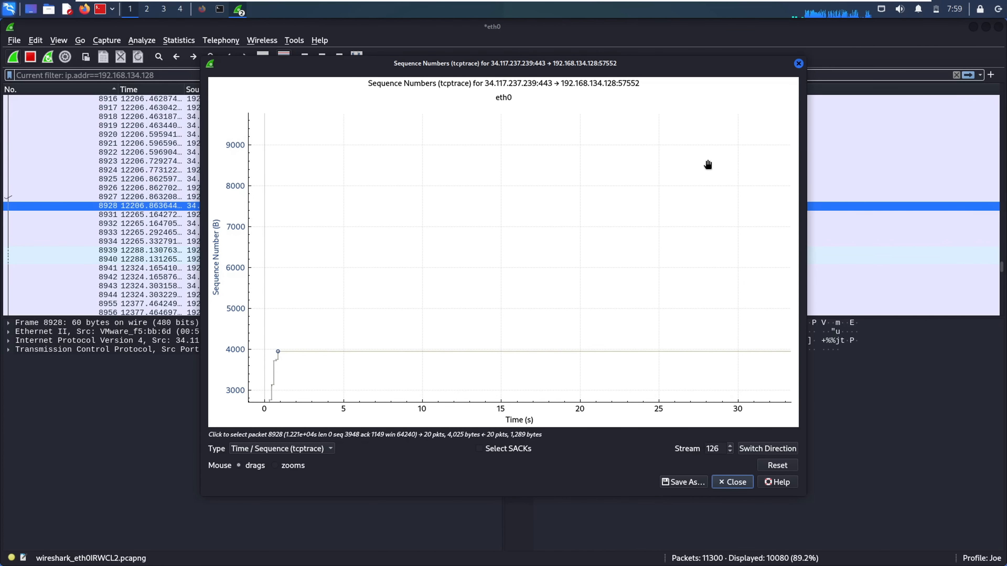
left_click(798, 63)
left_click(188, 44)
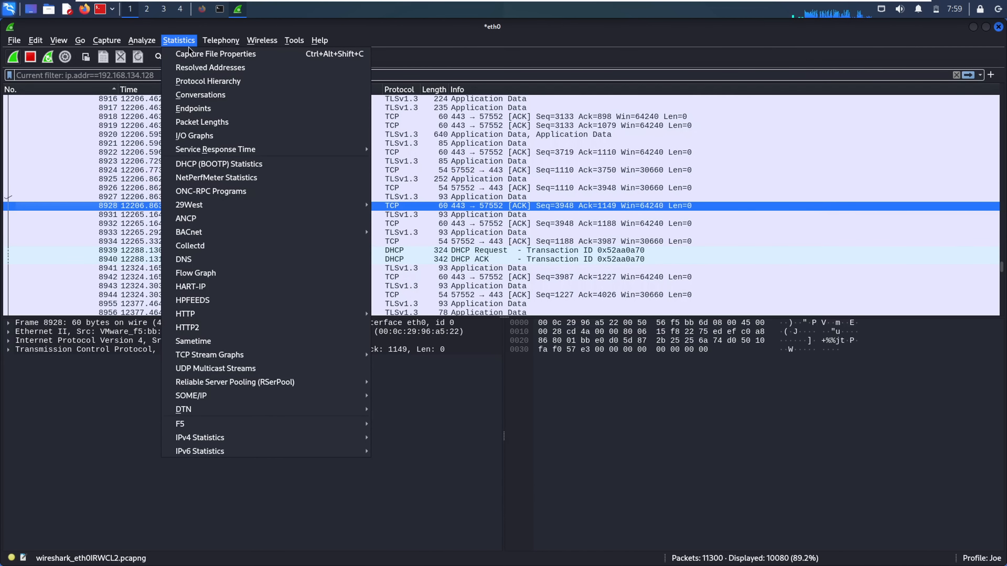
Explore the 34.117.237.239:443 → 192.168.134.128:57552 throughput graph, zooming and panning, then close it
mouse_move(312, 361)
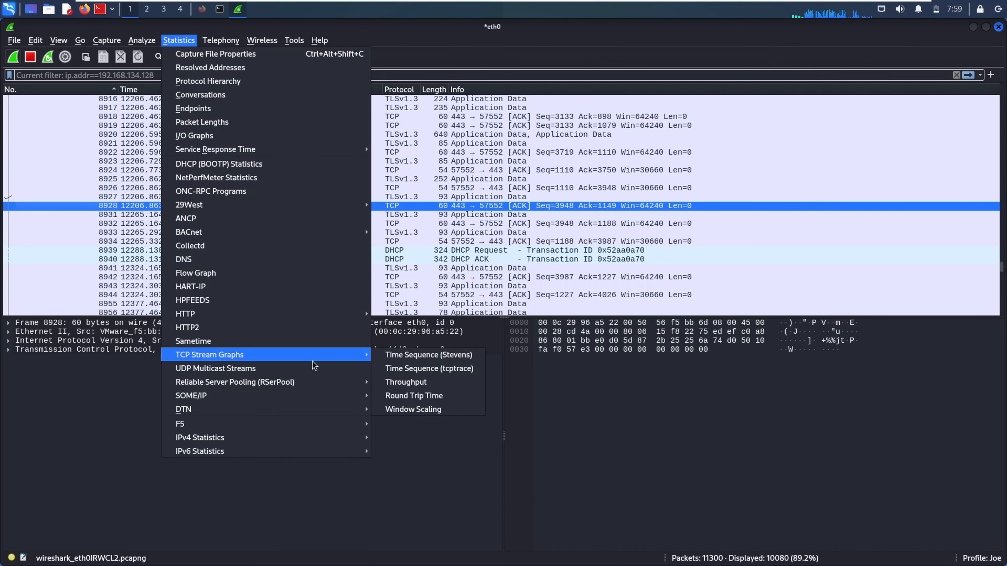
left_click(423, 383)
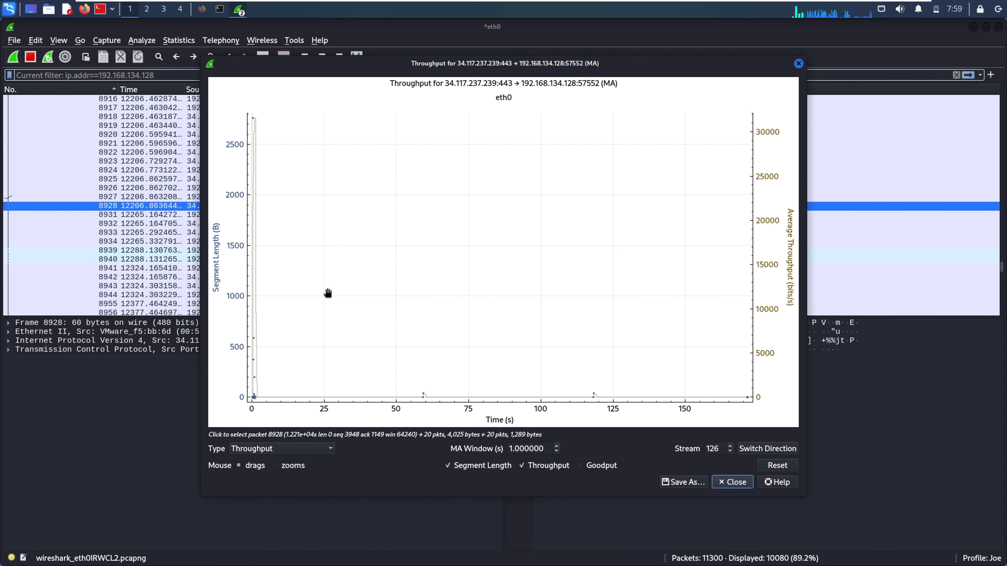
left_click_drag(327, 293, 401, 291)
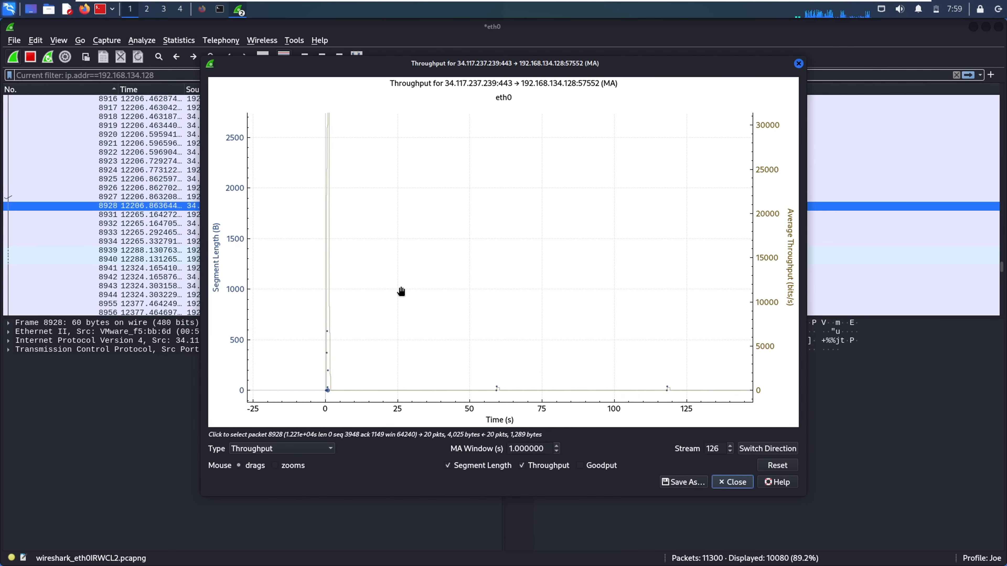
scroll(399, 290, "up", 2)
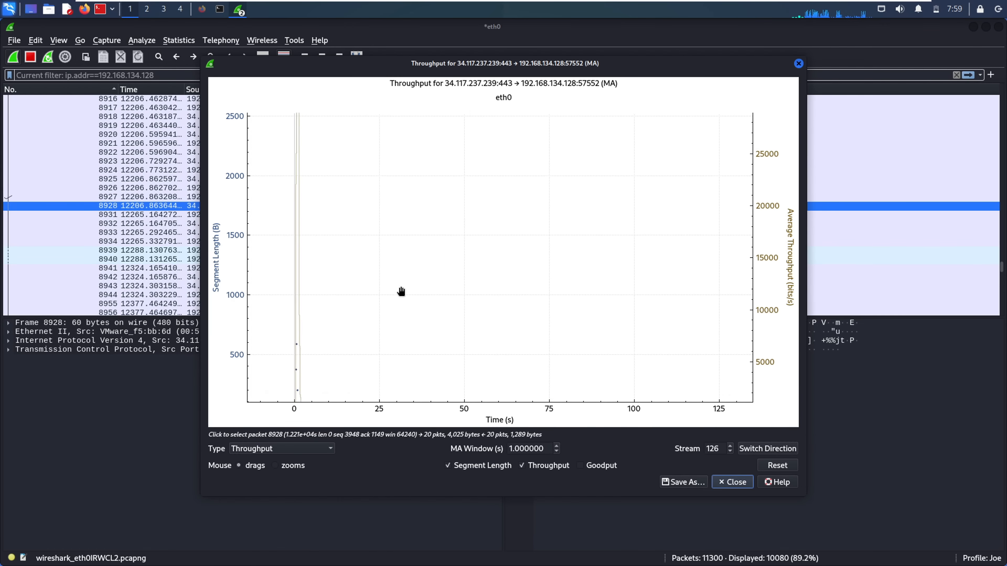
left_click_drag(423, 281, 584, 126)
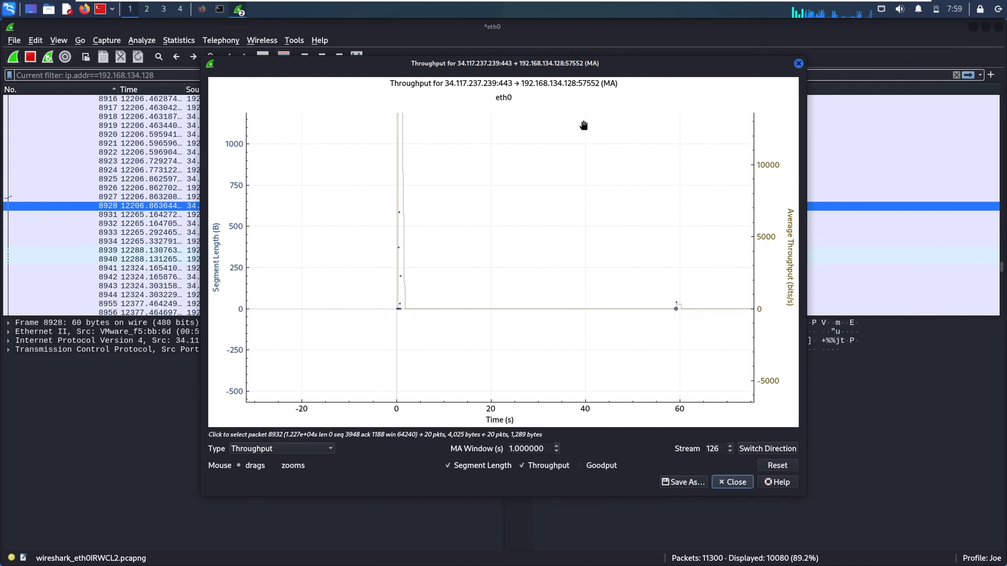
left_click_drag(483, 243, 463, 305)
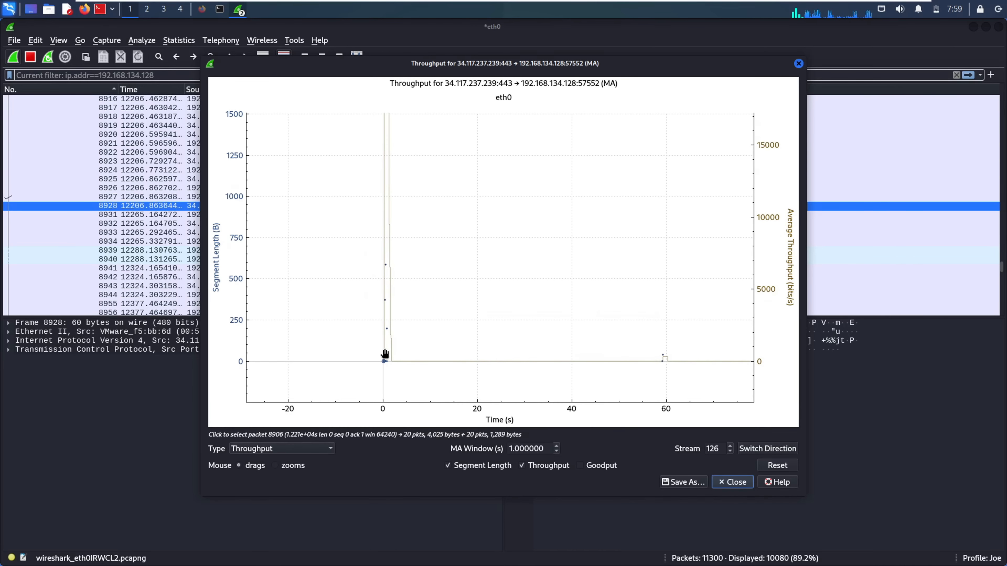
left_click(386, 326)
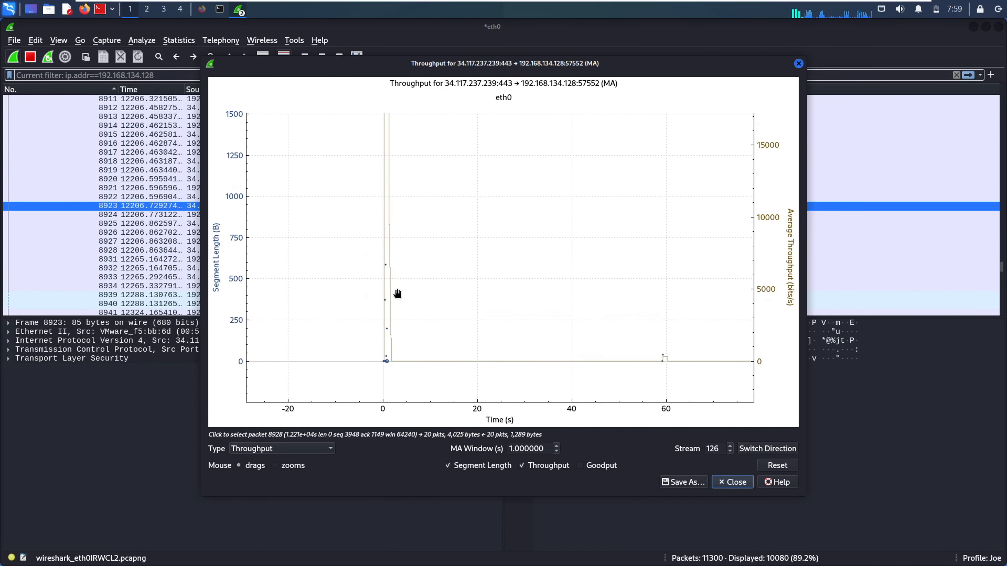
left_click_drag(430, 300, 411, 341)
left_click_drag(411, 267, 428, 158)
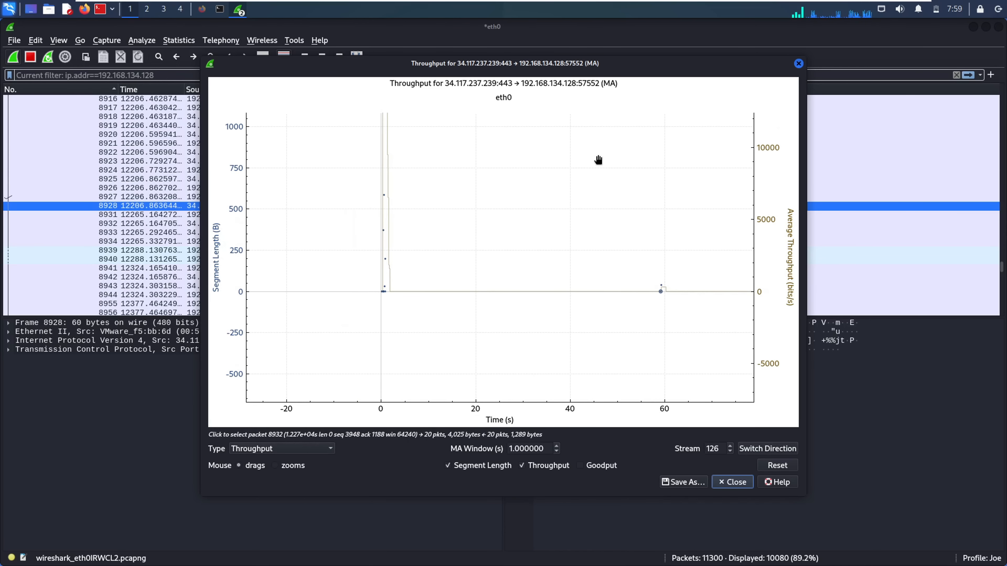
left_click(798, 63)
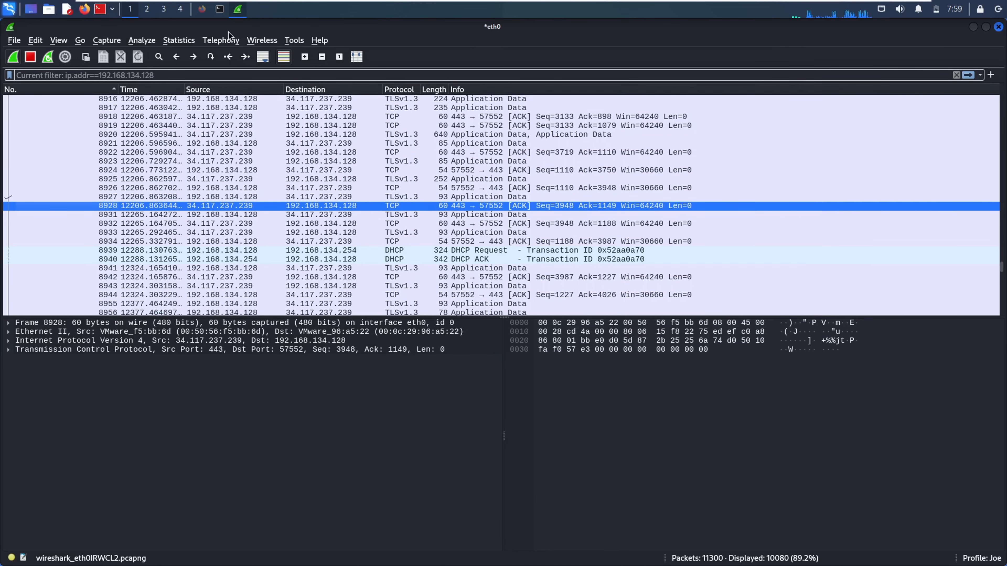
Open the TCP Stream Round Trip Time graph and pan around the plot
left_click(178, 40)
mouse_move(314, 357)
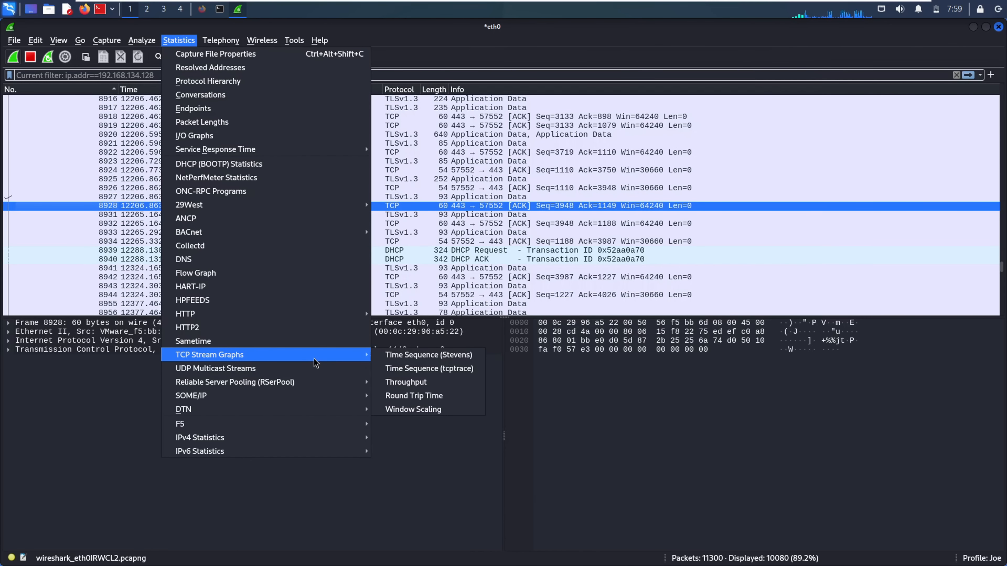
left_click(415, 395)
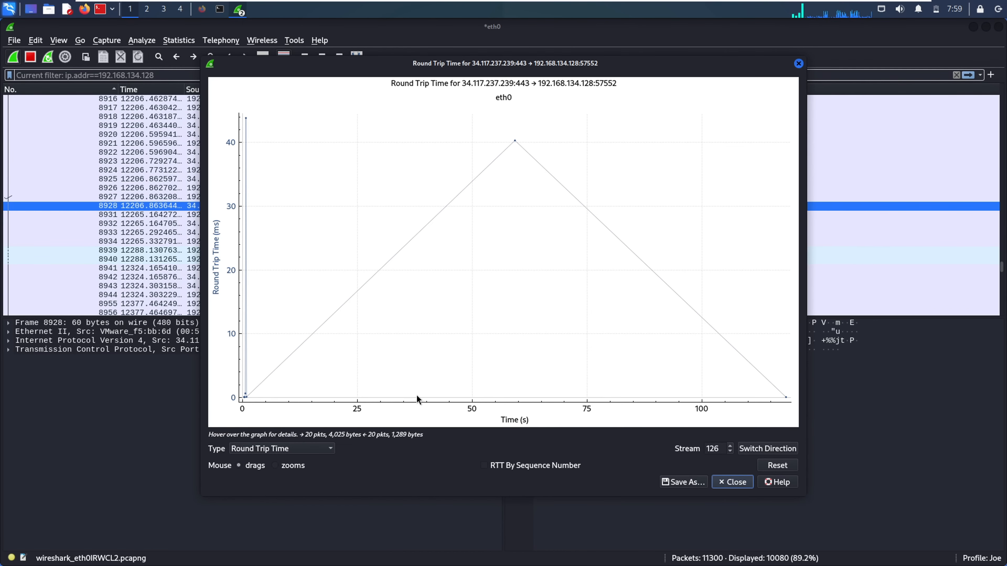
left_click_drag(426, 280, 492, 255)
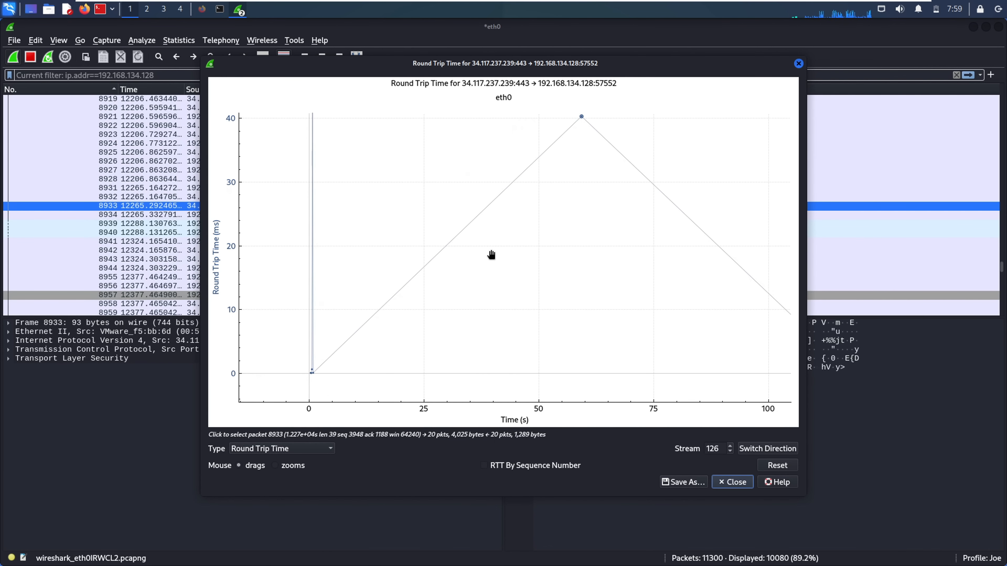
mouse_move(371, 315)
left_mouse_down()
mouse_move(371, 363)
mouse_move(362, 330)
left_mouse_up()
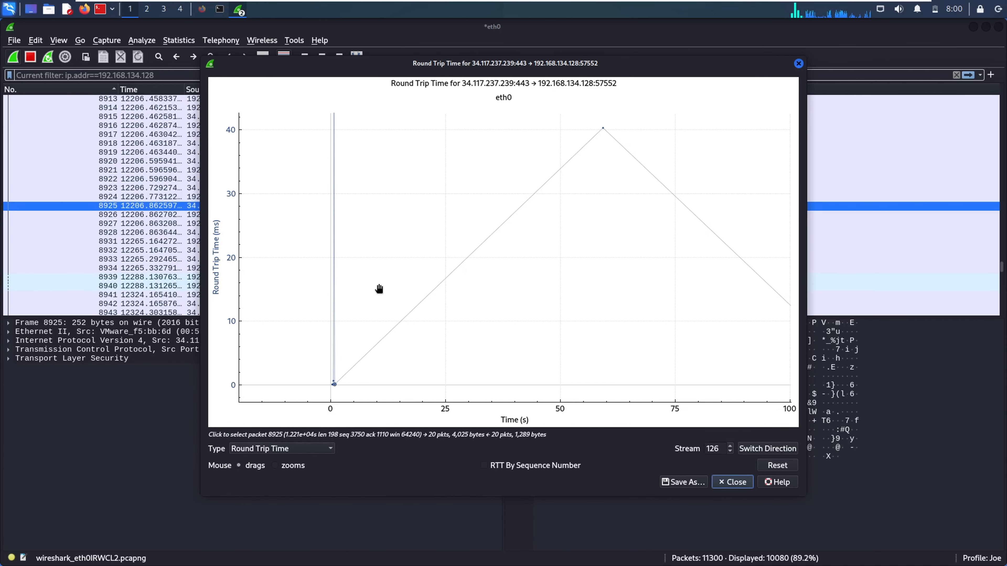
left_click_drag(412, 349, 435, 332)
Switch the graph type to Window Scaling, explore the plot and a plotted packet, then close it
left_click(325, 451)
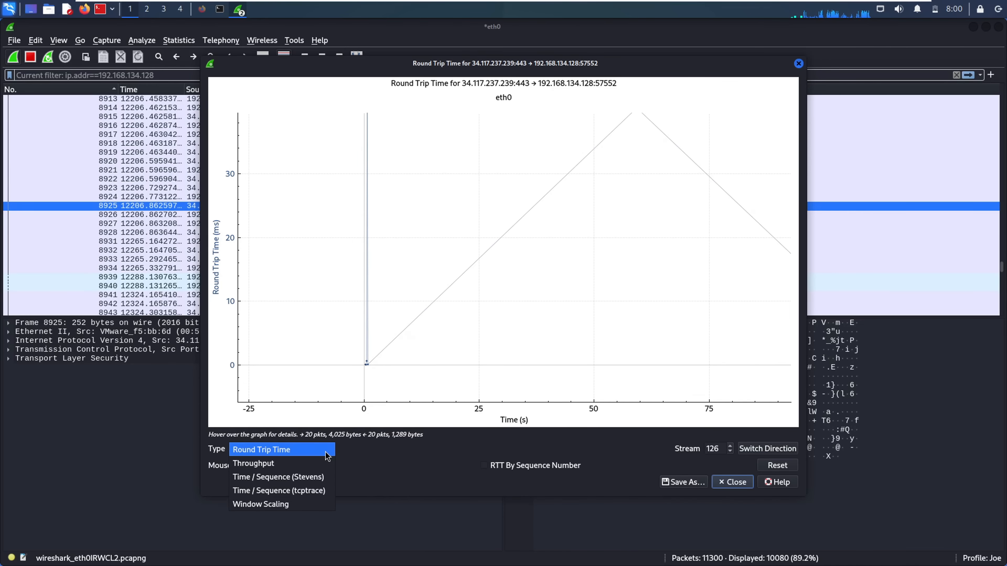
left_click(291, 507)
left_click_drag(384, 335, 503, 277)
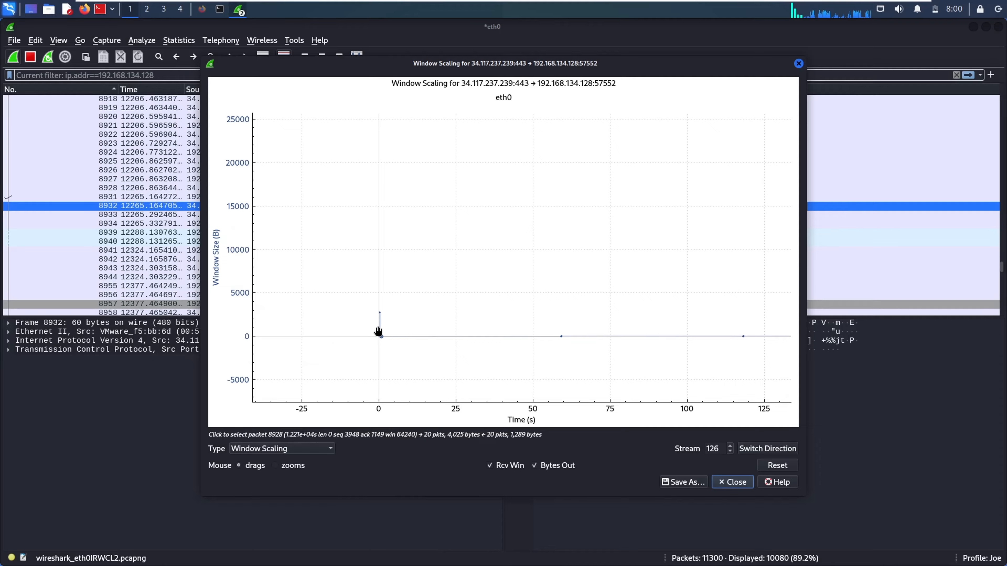
left_click(571, 333)
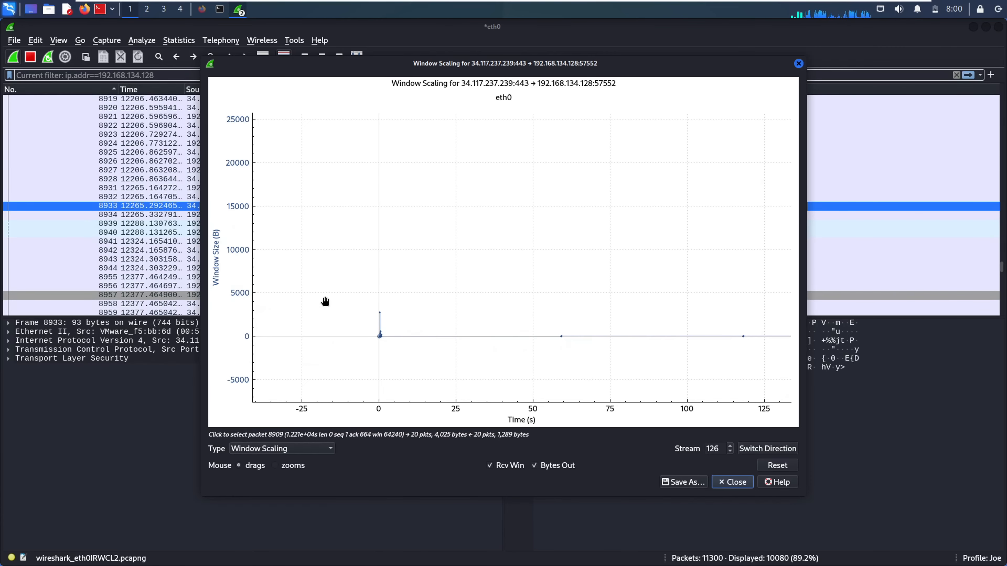
left_click_drag(398, 218, 302, 277)
left_click_drag(632, 311, 772, 365)
left_click_drag(595, 272, 596, 193)
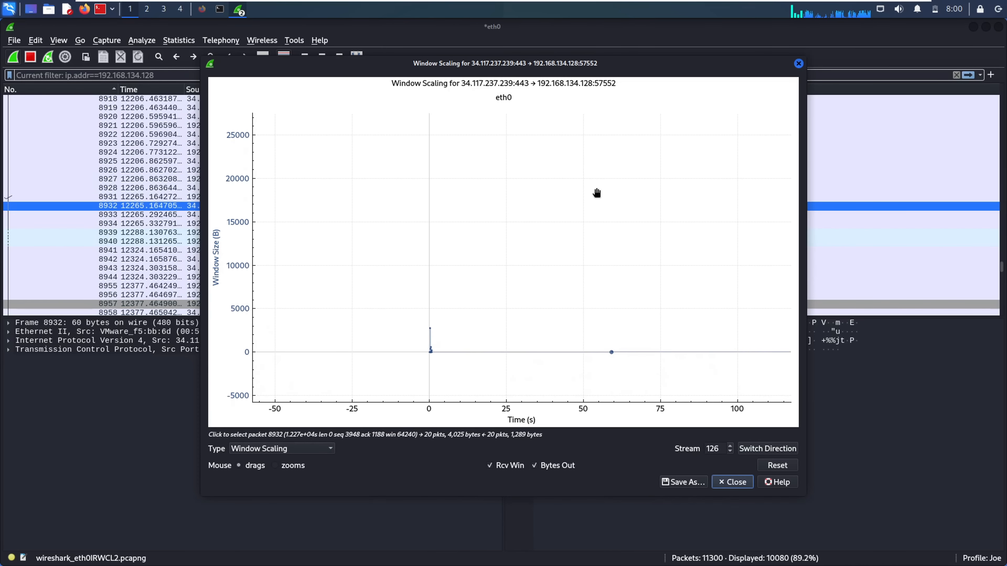
left_click(798, 63)
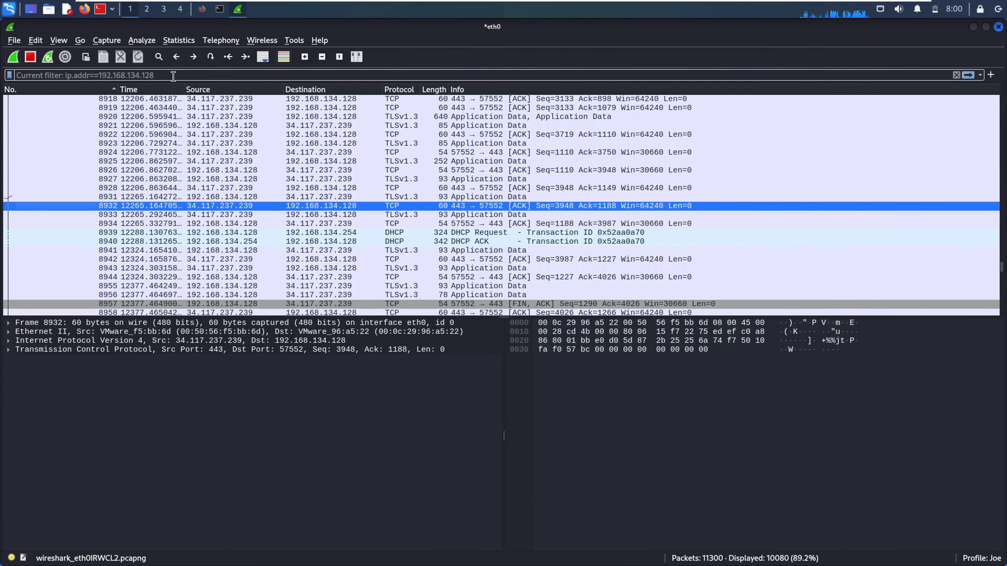
Open the UDP Multicast Streams statistics
left_click(182, 41)
mouse_move(288, 357)
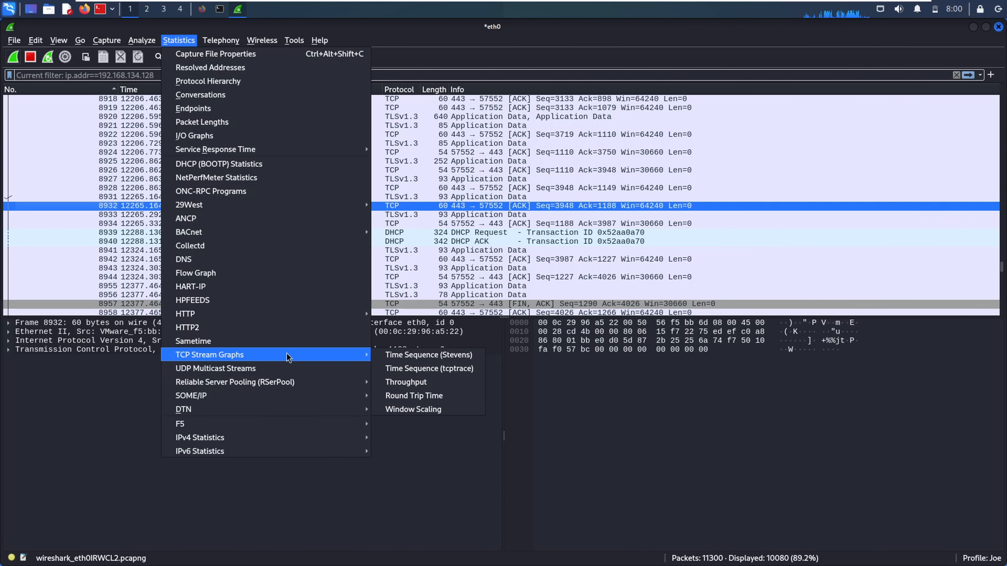
left_click(283, 373)
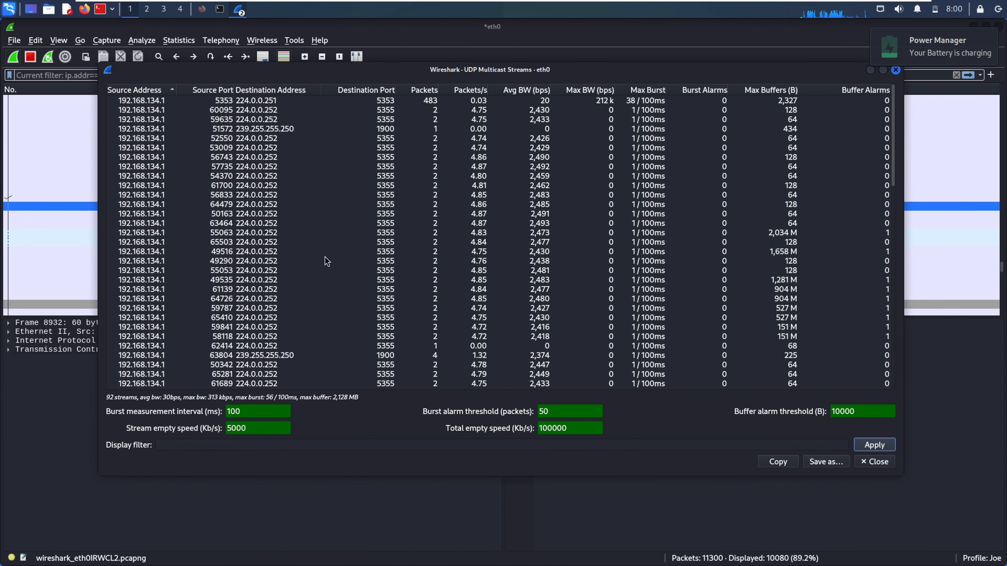
Browse the streams from ports 52550, 60095, 5353, 59635 and 59787, scrolling the table
left_click(298, 139)
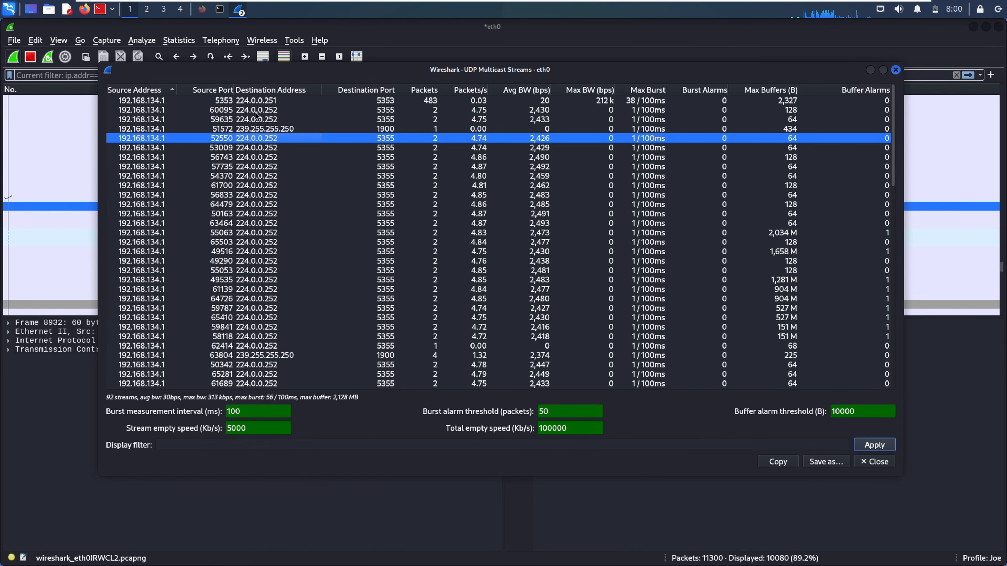
left_click(150, 110)
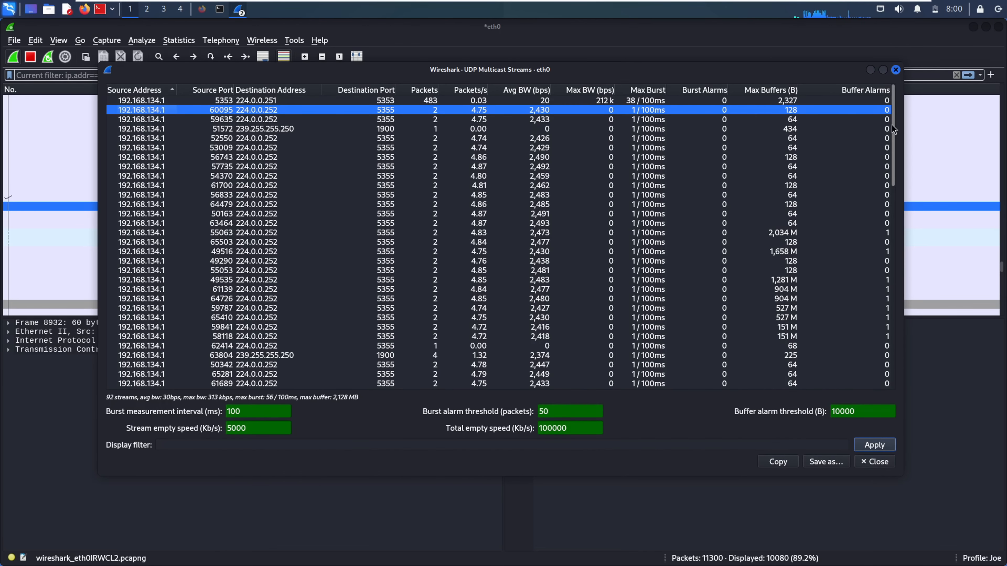
mouse_move(891, 127)
left_mouse_down()
mouse_move(886, 312)
mouse_move(895, 115)
left_mouse_up()
left_click(155, 103)
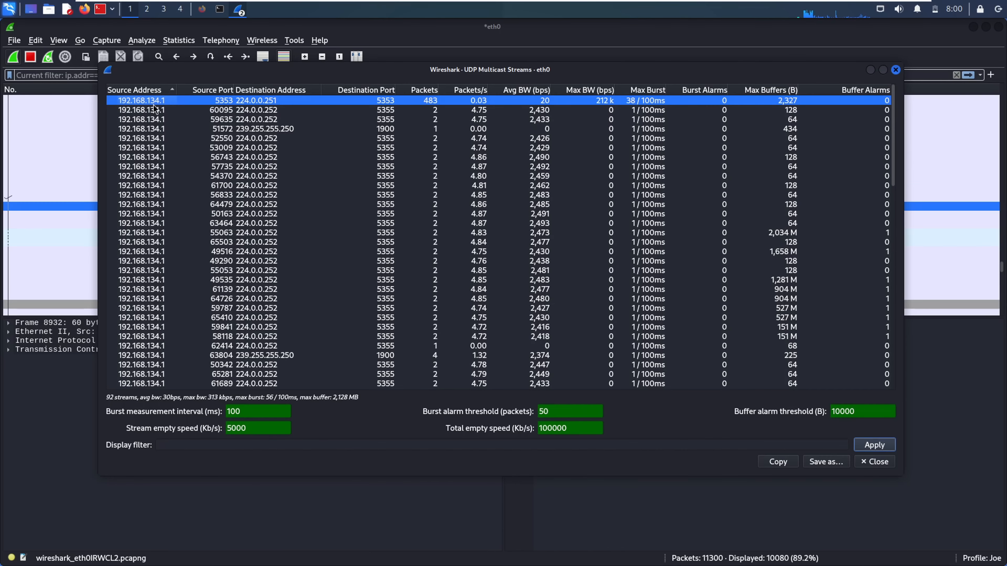
left_click(150, 120)
left_click(482, 308)
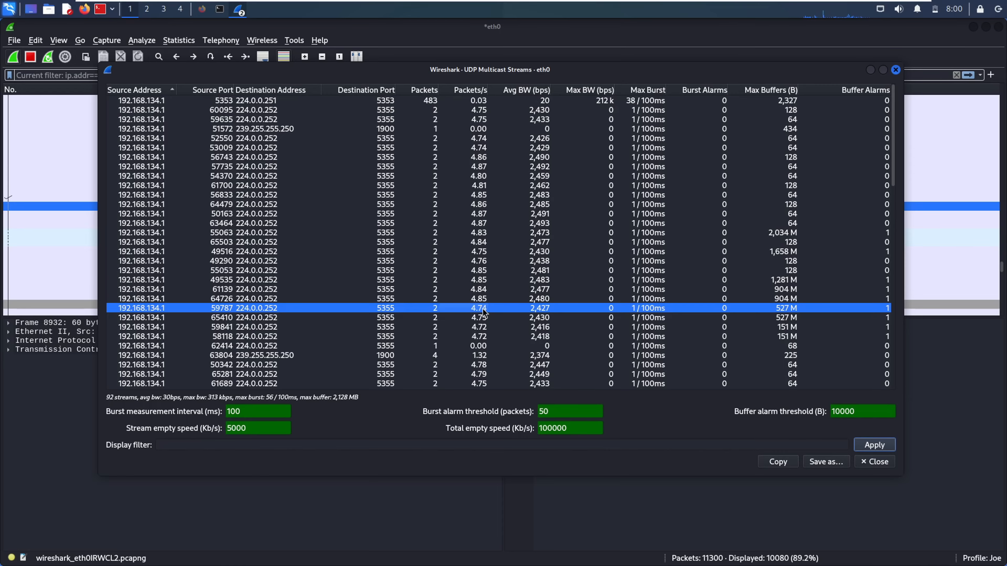
left_click(154, 111)
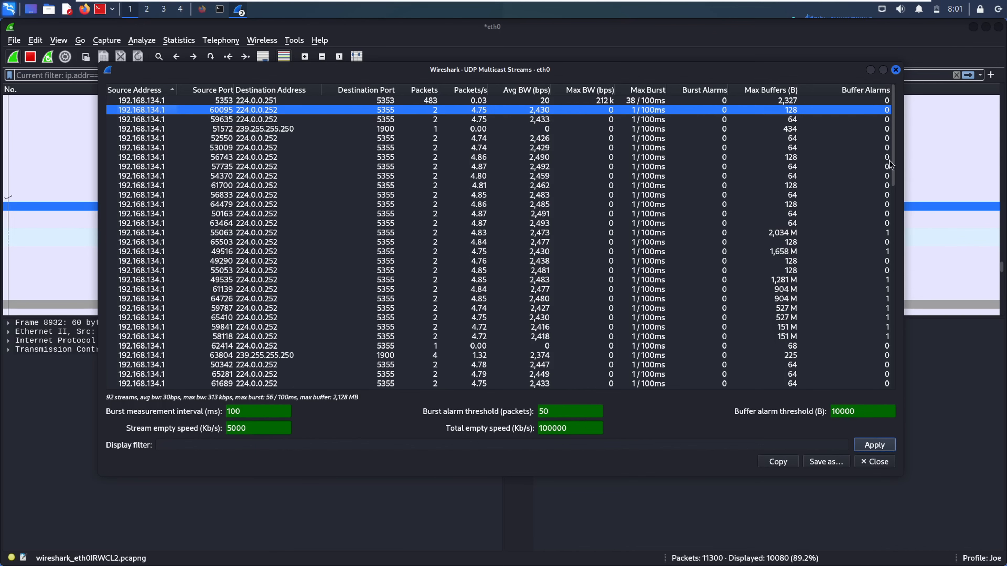
left_click_drag(893, 163, 912, 395)
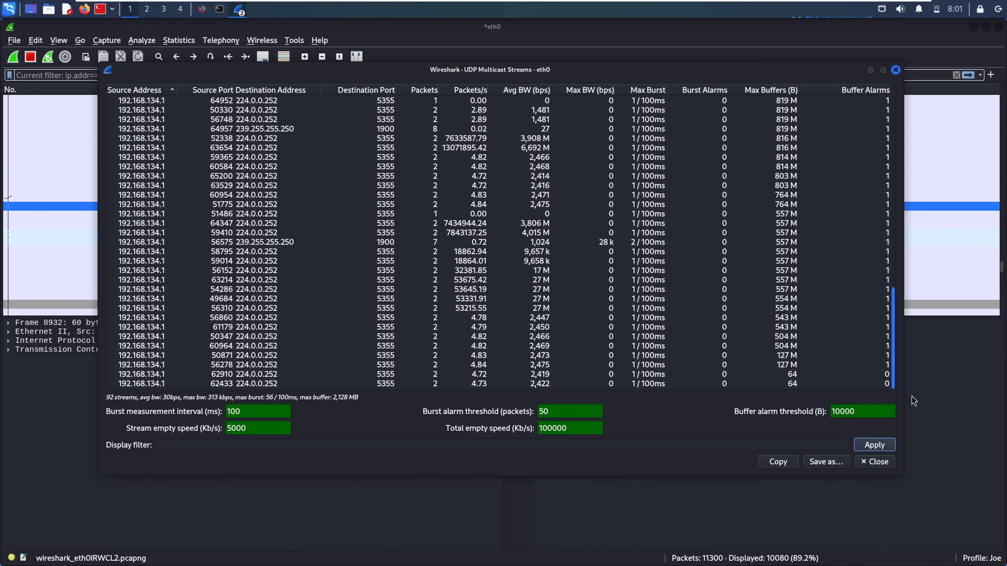
left_click_drag(893, 336, 838, 74)
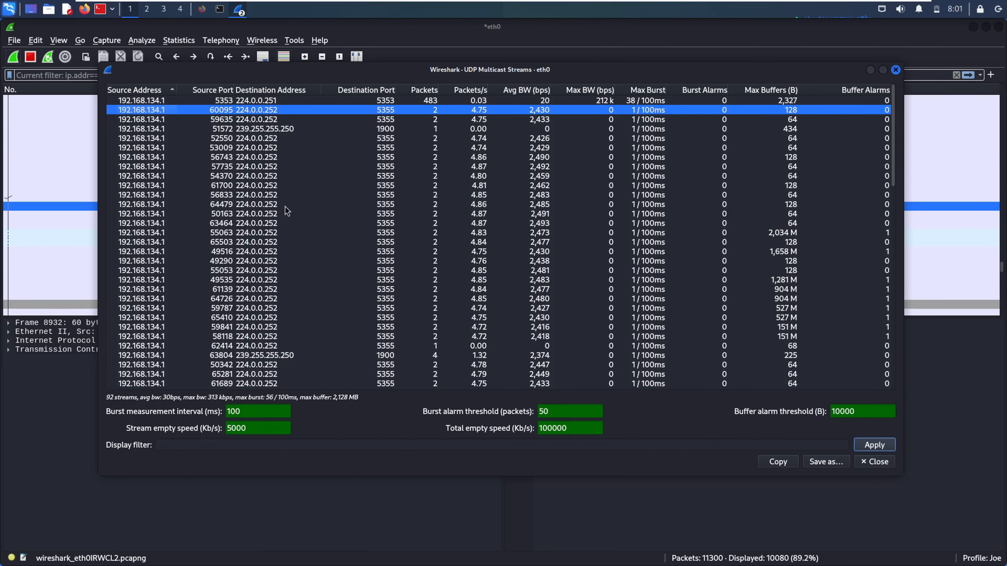
Filter the packet list to the multicast stream from port 64479
left_click(274, 204)
right_click(274, 203)
mouse_move(307, 210)
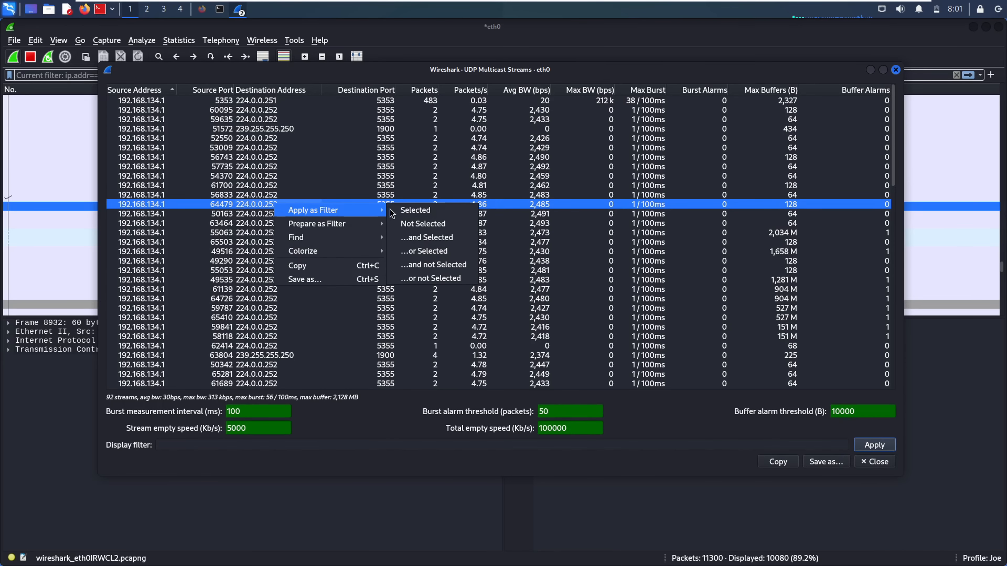
left_click(428, 210)
left_click(63, 157)
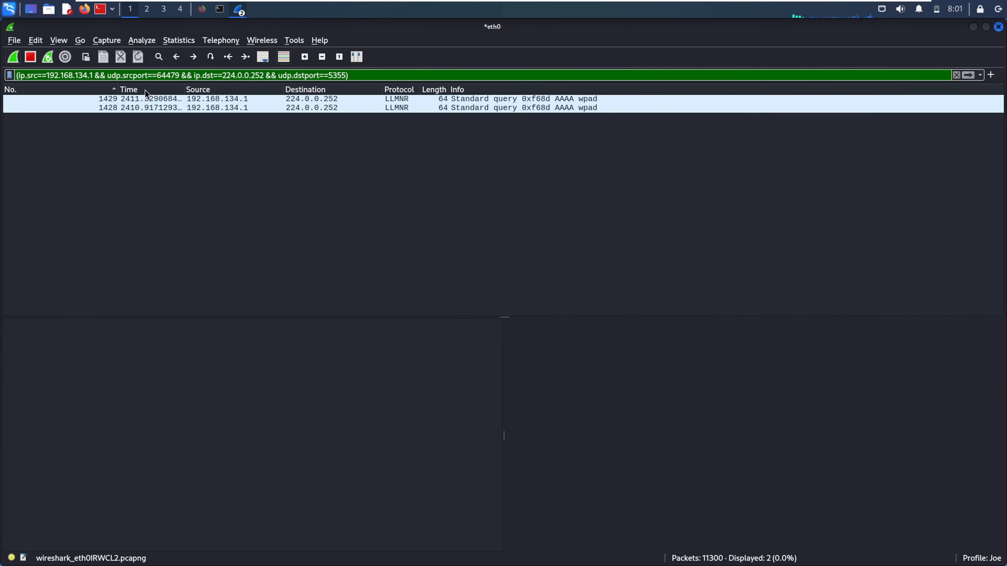
Select packet 1429's Link-local Multicast Name Resolution layer and browse Statistics to RSerPool and SOME/IP
left_click(237, 101)
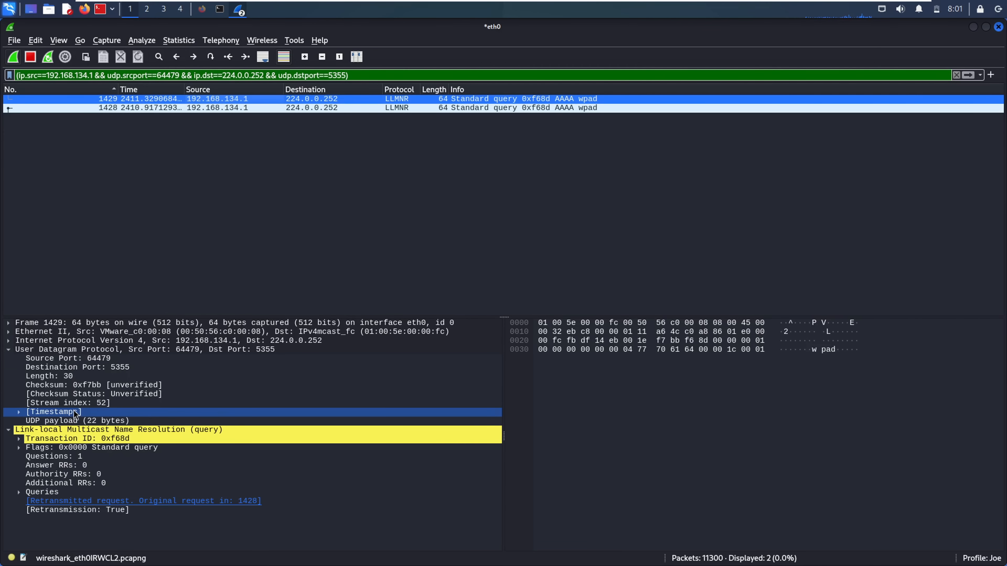
left_click(77, 429)
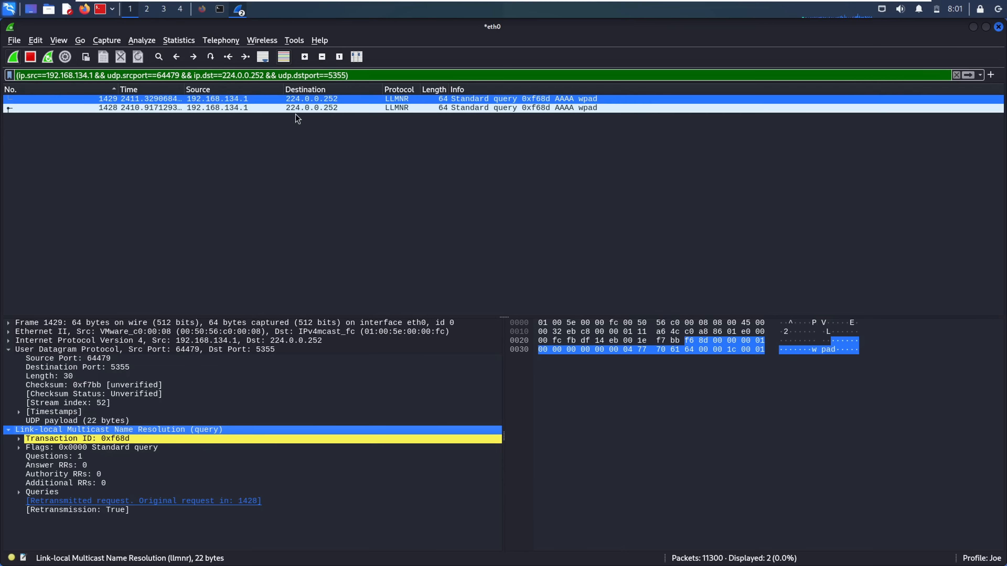
left_click(177, 41)
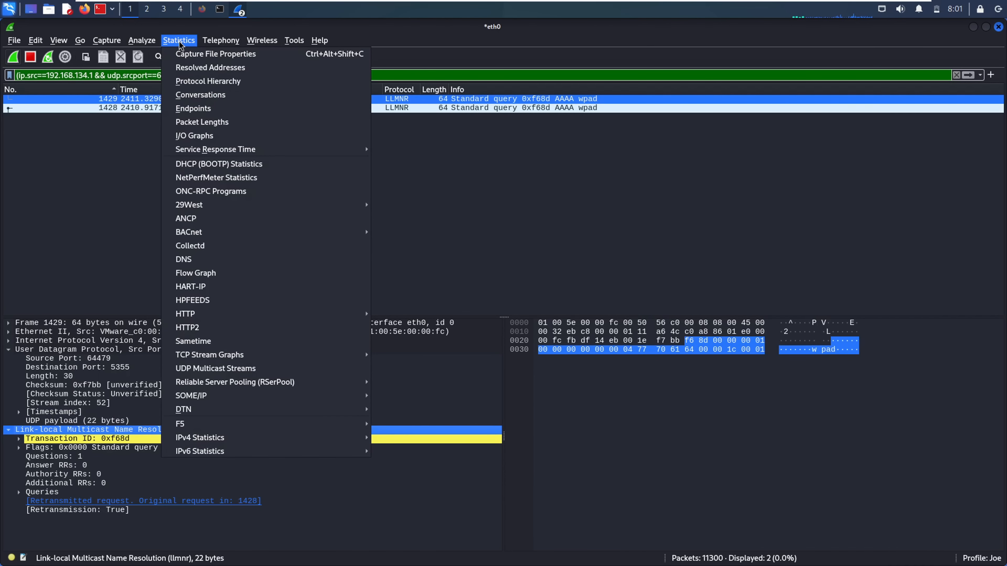
mouse_move(280, 387)
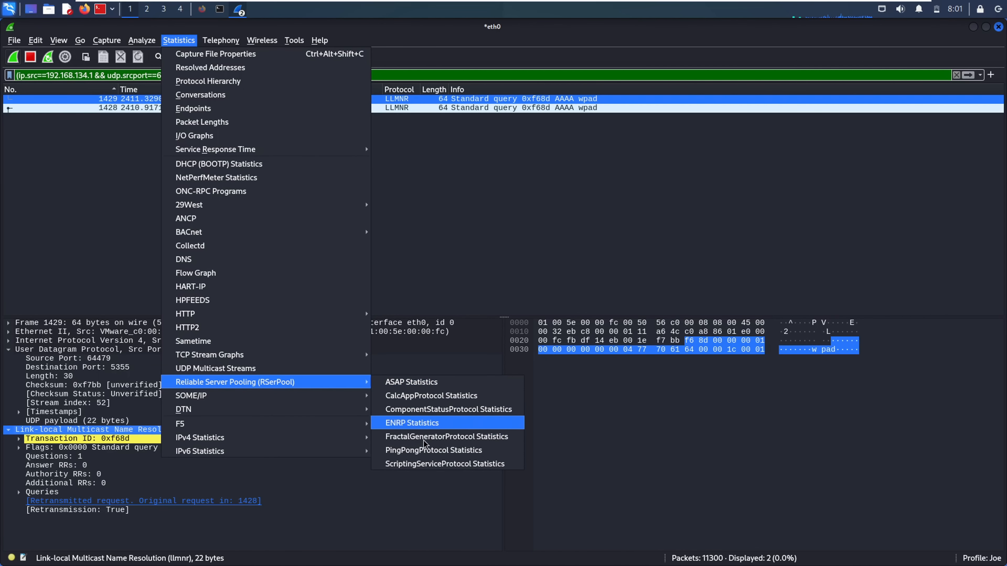
mouse_move(335, 396)
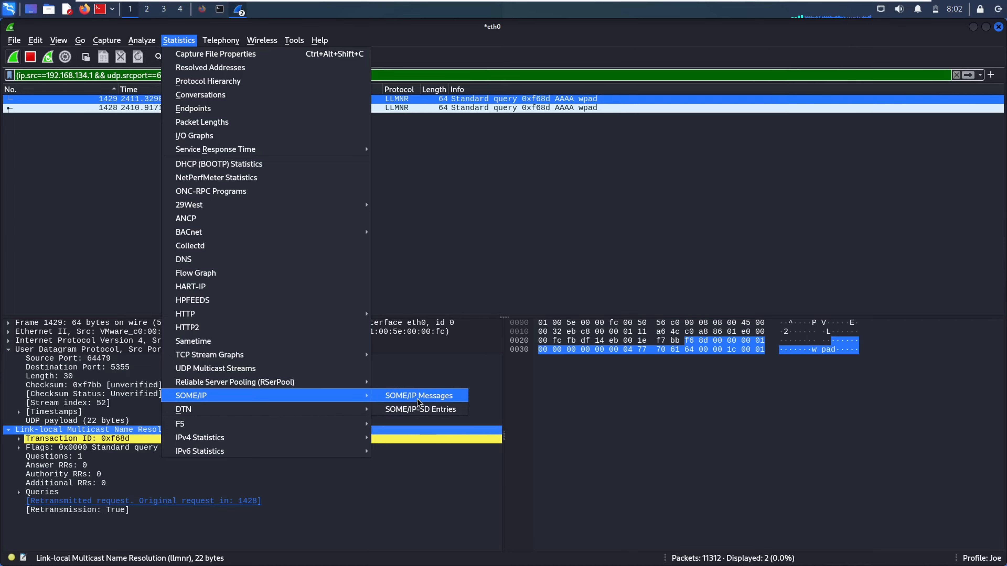
View and close SOME/IP Messages, then browse Statistics past F5 and DTN to IPv4 Statistics
left_click(396, 395)
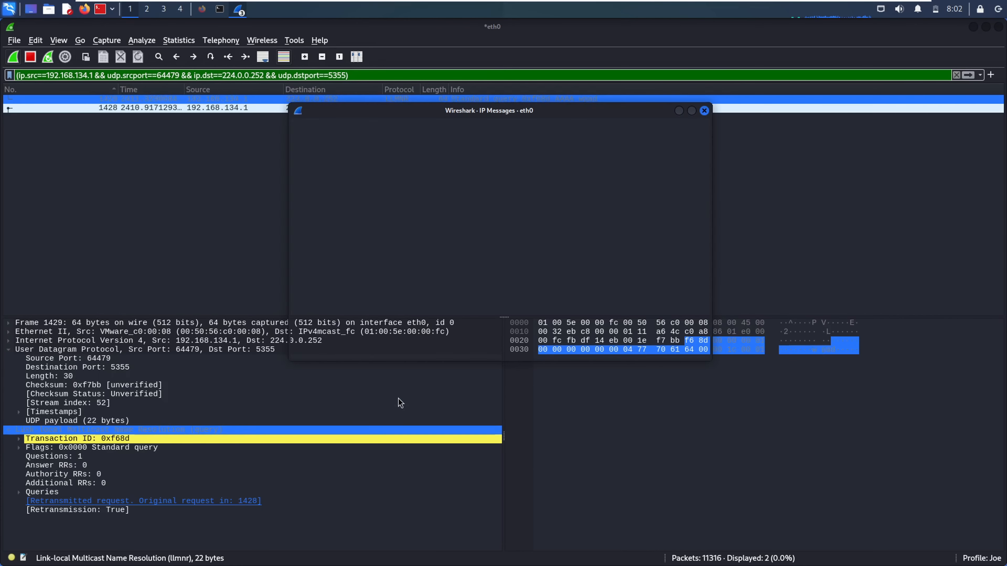
left_click(704, 111)
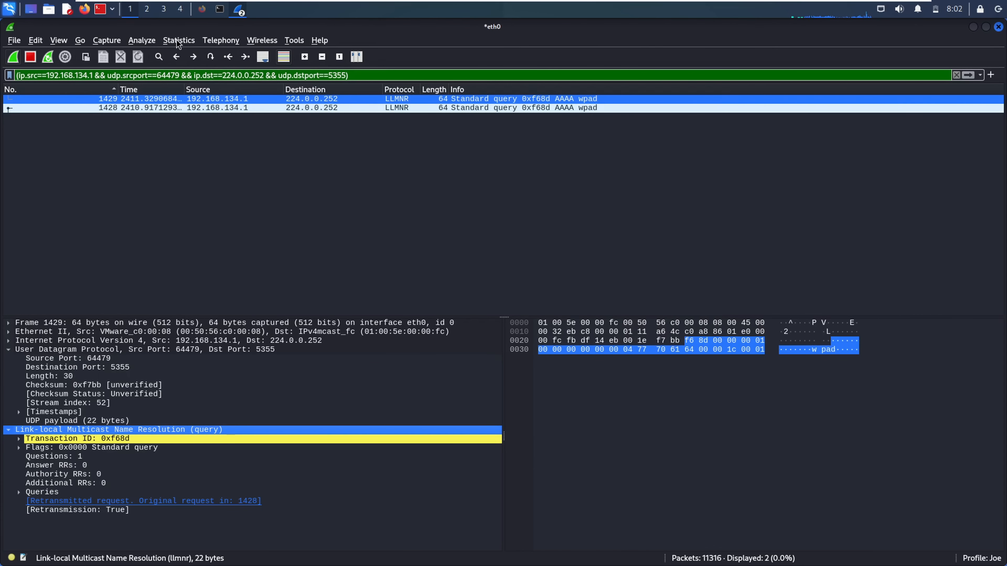
left_click(179, 40)
mouse_move(222, 422)
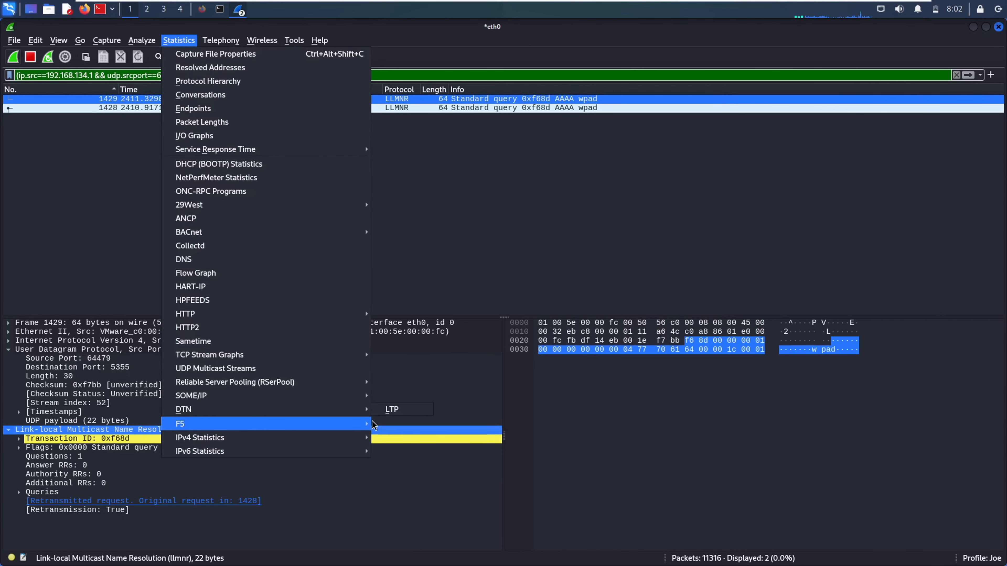
mouse_move(367, 413)
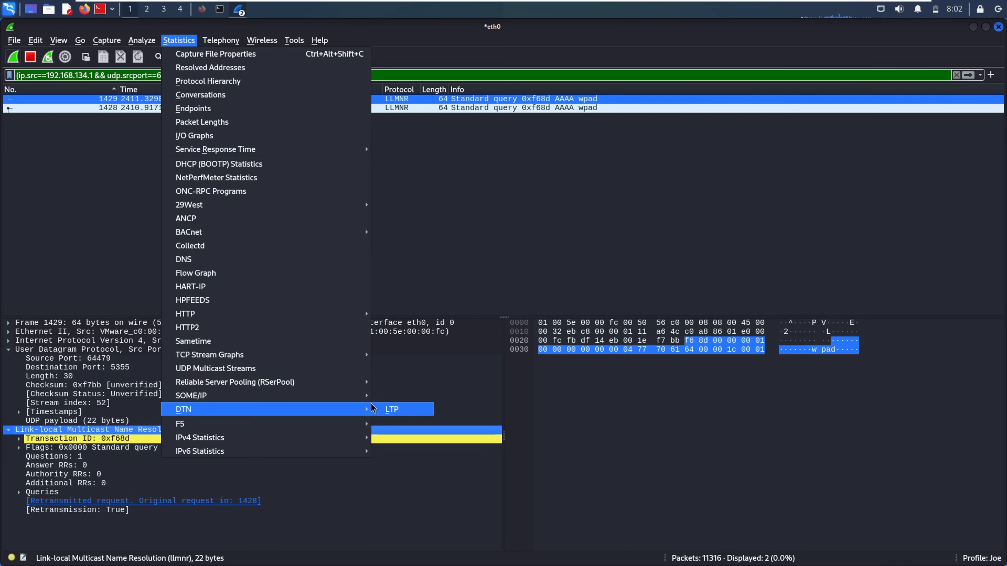
mouse_move(334, 425)
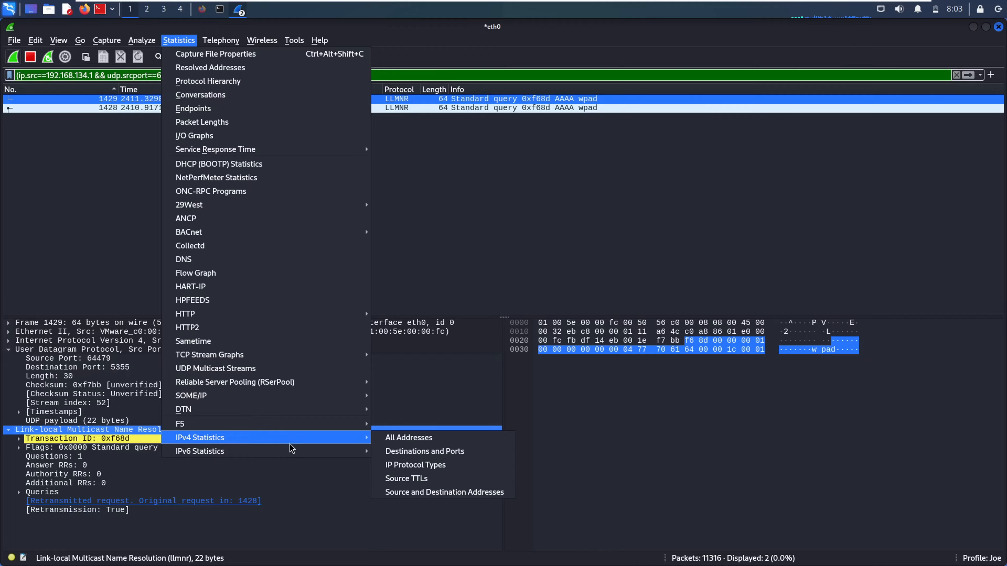
Review IPv4 All Addresses statistics, inspecting the 84.53.175.9 row, then close it
left_click(385, 438)
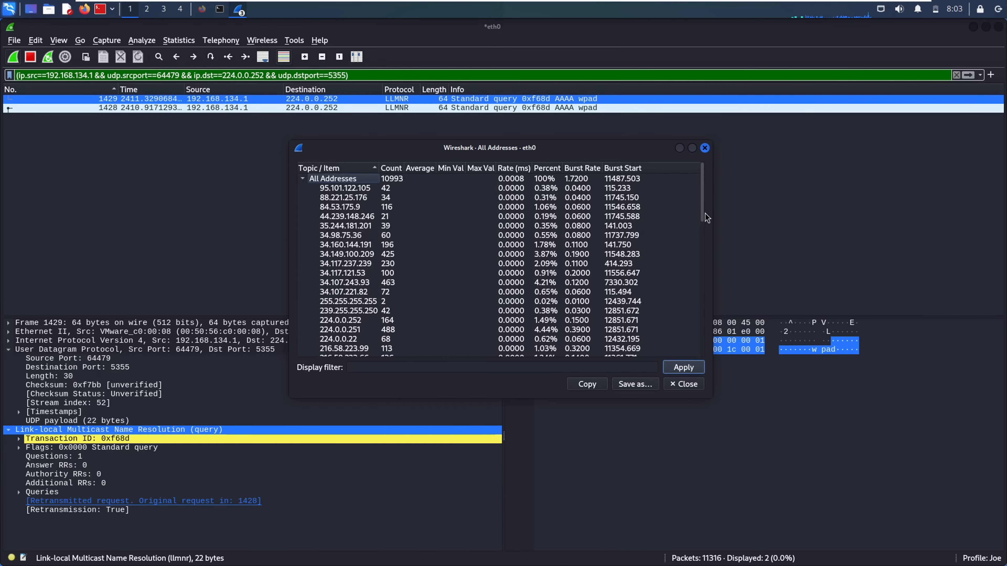
left_click_drag(700, 214, 719, 161)
left_click(440, 212)
right_click(440, 212)
left_click(387, 211)
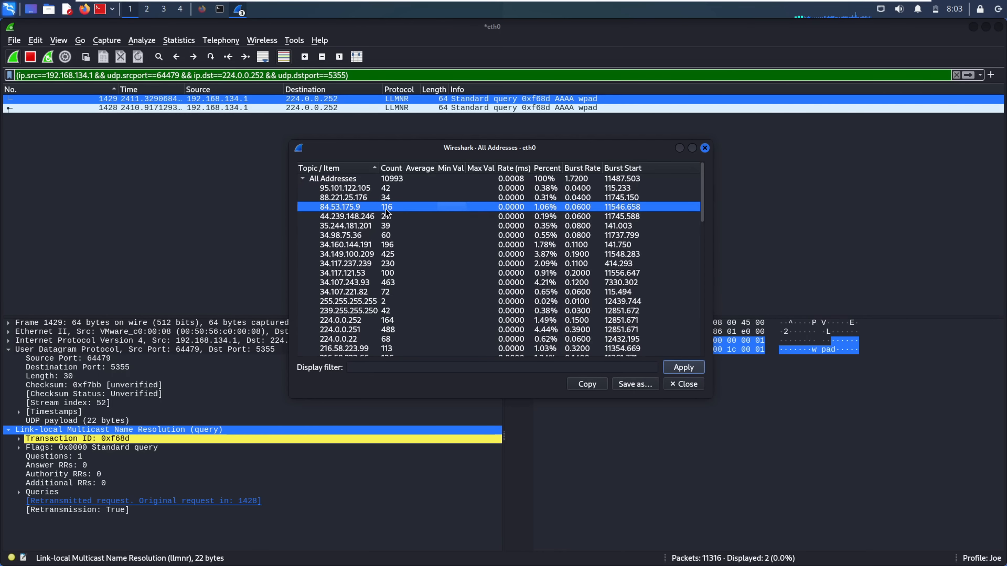
left_click(705, 147)
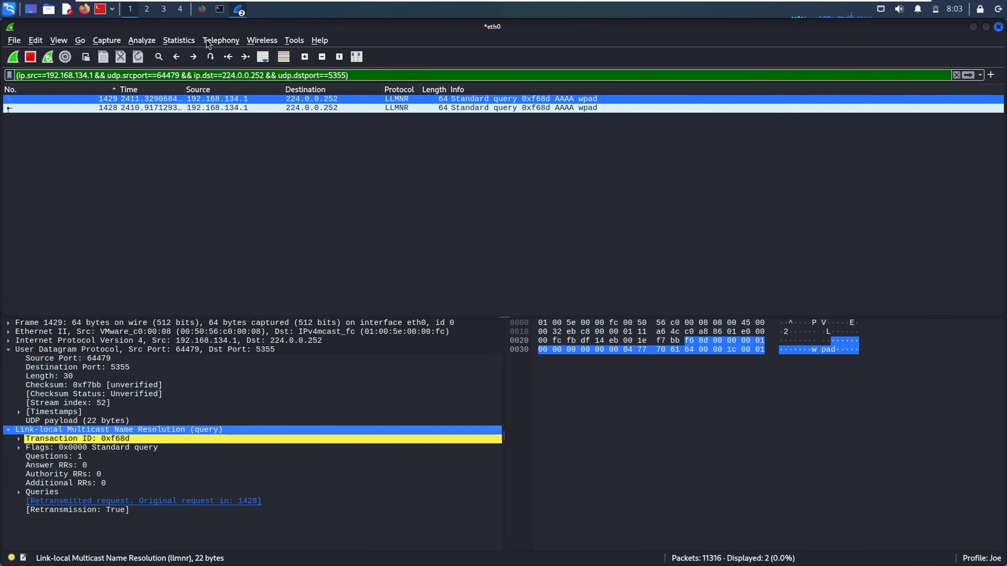
Open and close the IPv6 All Addresses statistics
left_click(179, 40)
mouse_move(304, 453)
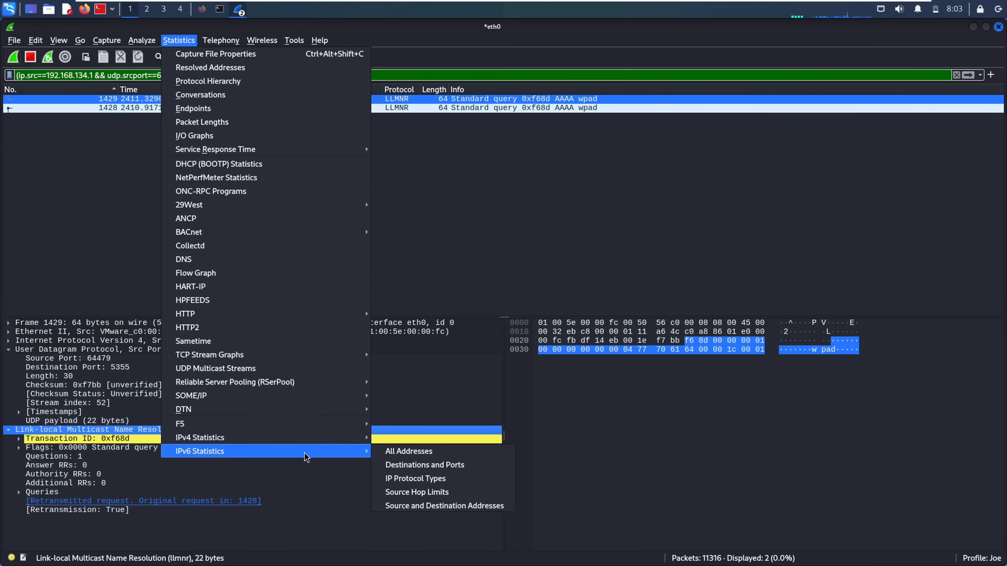
left_click(409, 454)
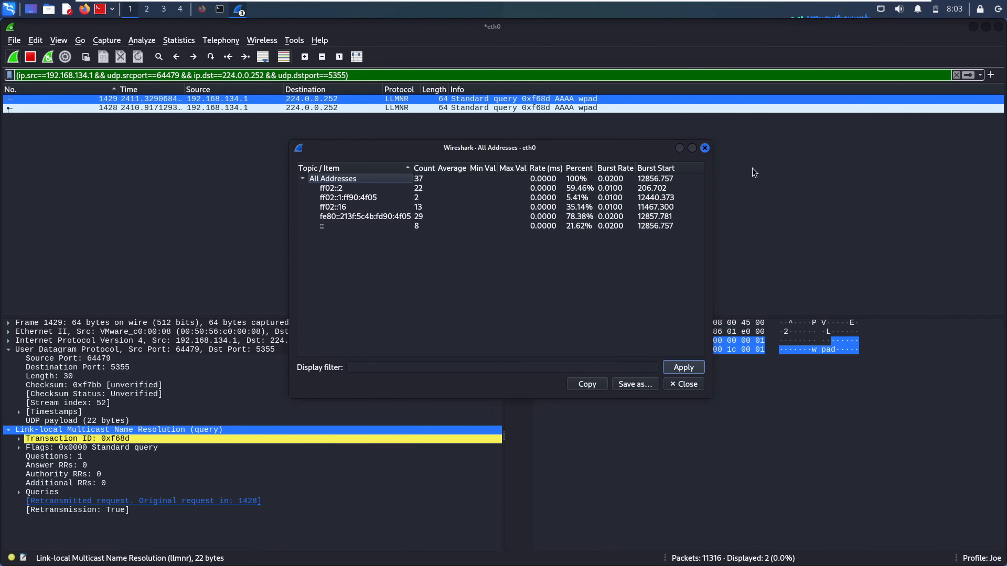
left_click(705, 147)
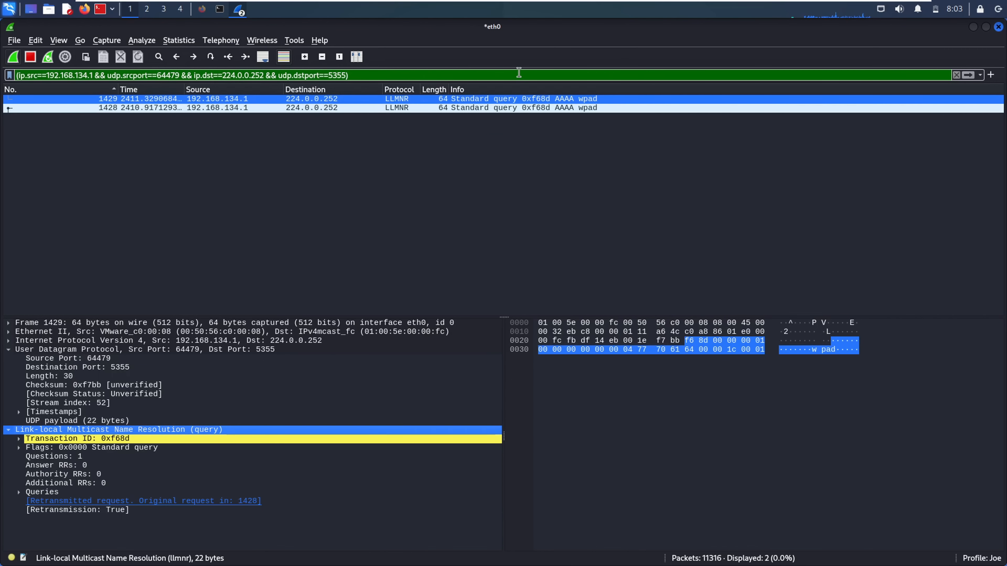
Reopen IPv4 All Addresses, move Rate (ms) beside Count, close it, and clear the display filter
left_click(187, 41)
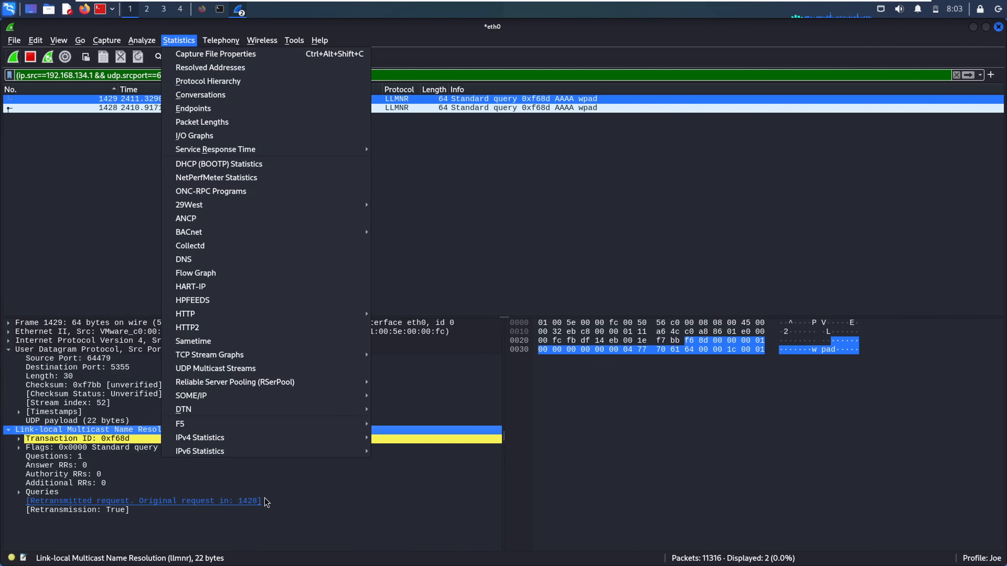
mouse_move(258, 438)
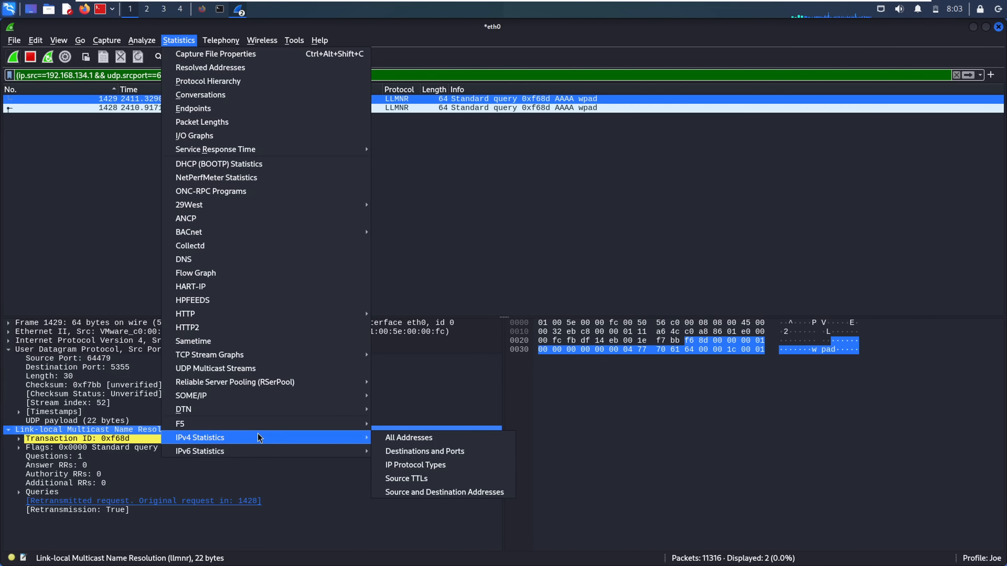
left_click(384, 439)
left_click(353, 226)
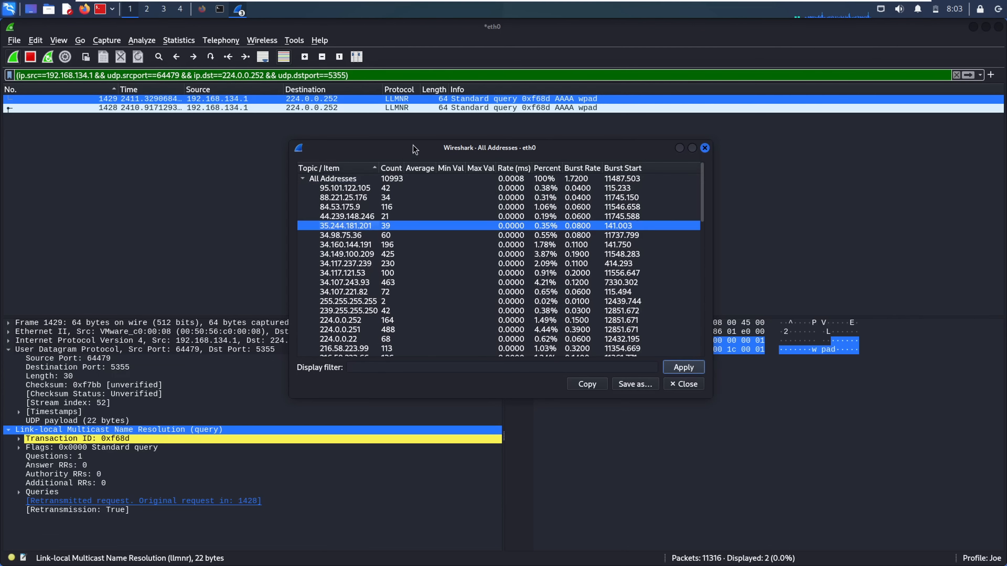
left_click_drag(517, 170, 409, 171)
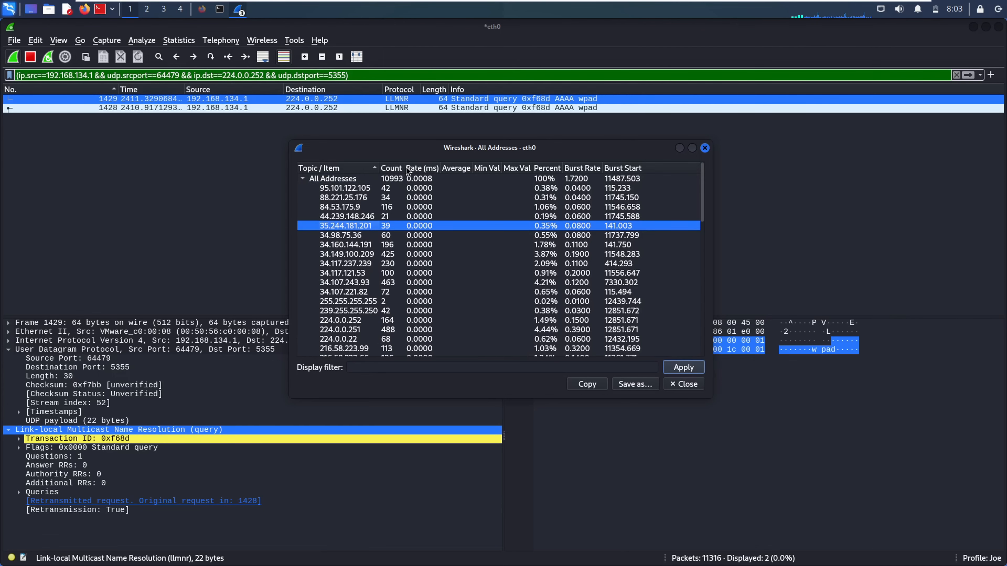
left_click(357, 170)
left_click(371, 169)
left_click_drag(475, 297, 518, 277)
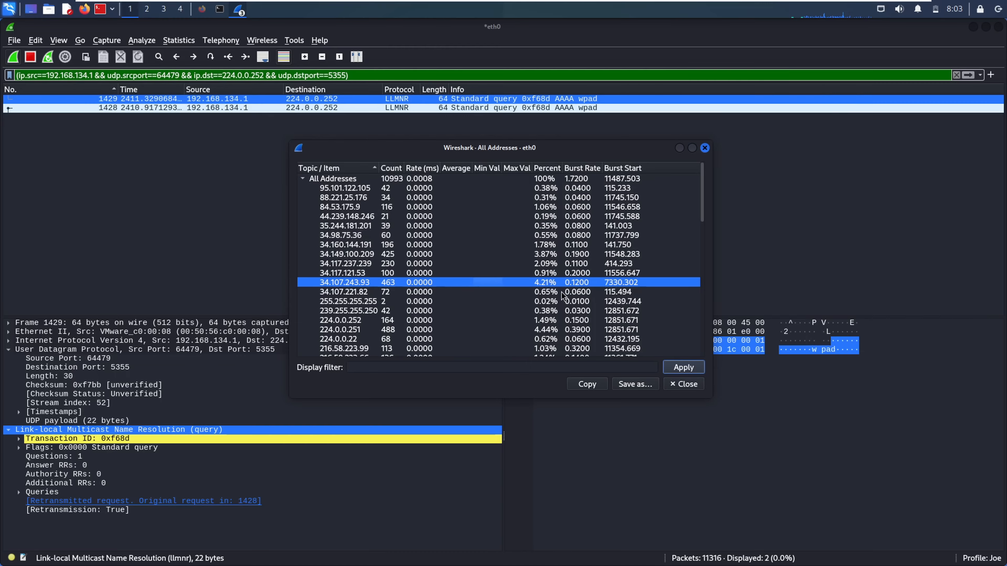
left_click(679, 384)
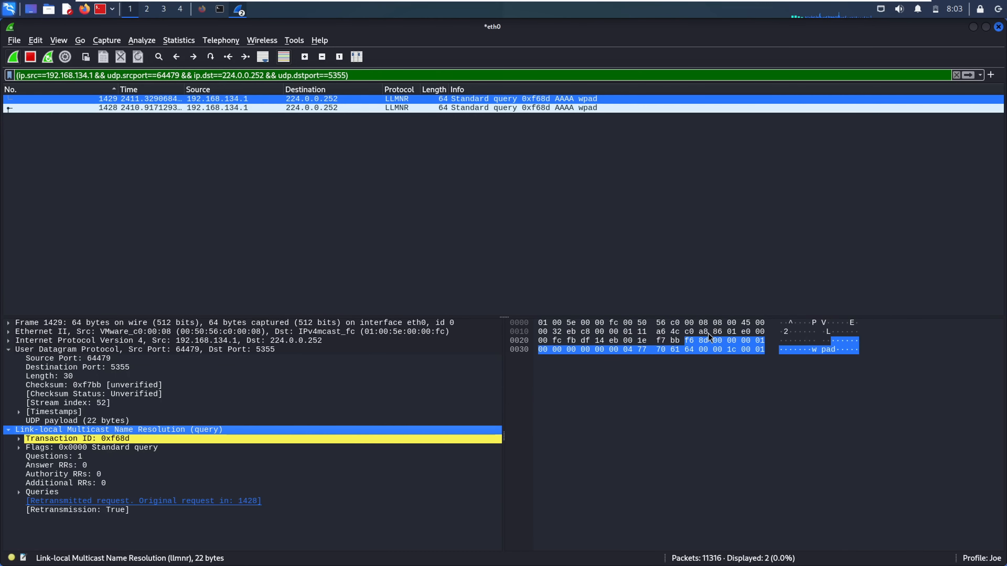
left_click(956, 75)
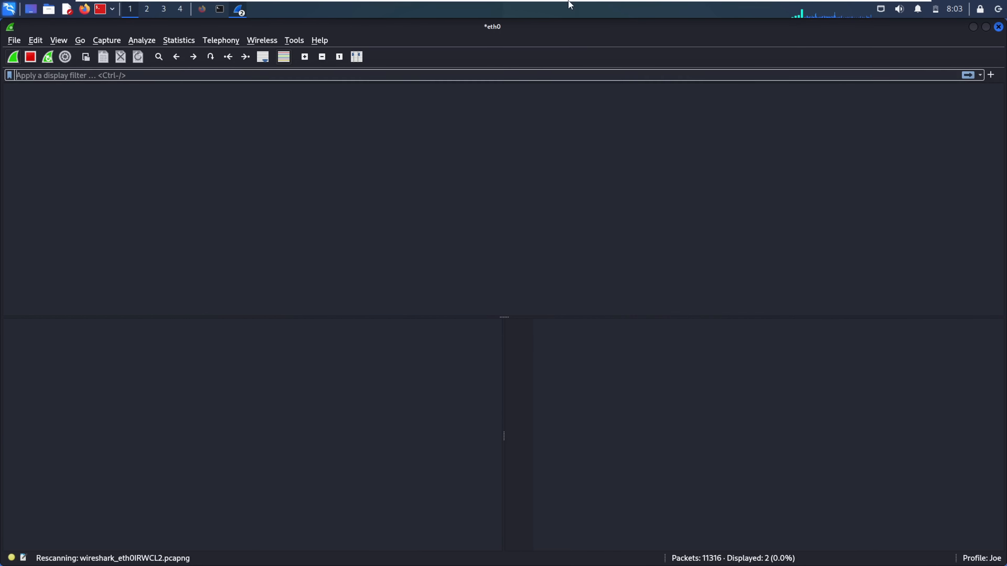
Relaunch Wireshark from the Kali terminal with the autocompleted wireshark command
left_click(191, 40)
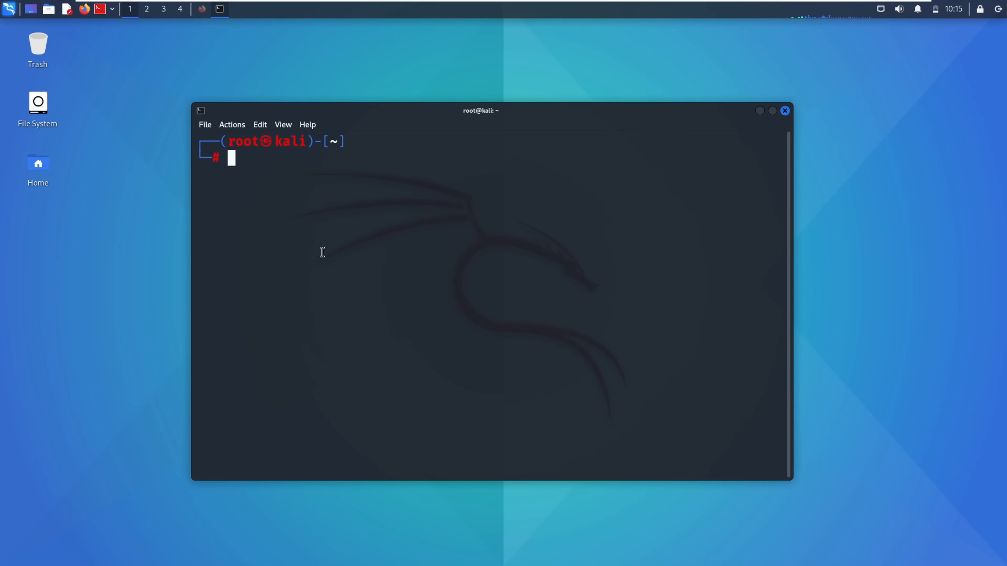
type("wir")
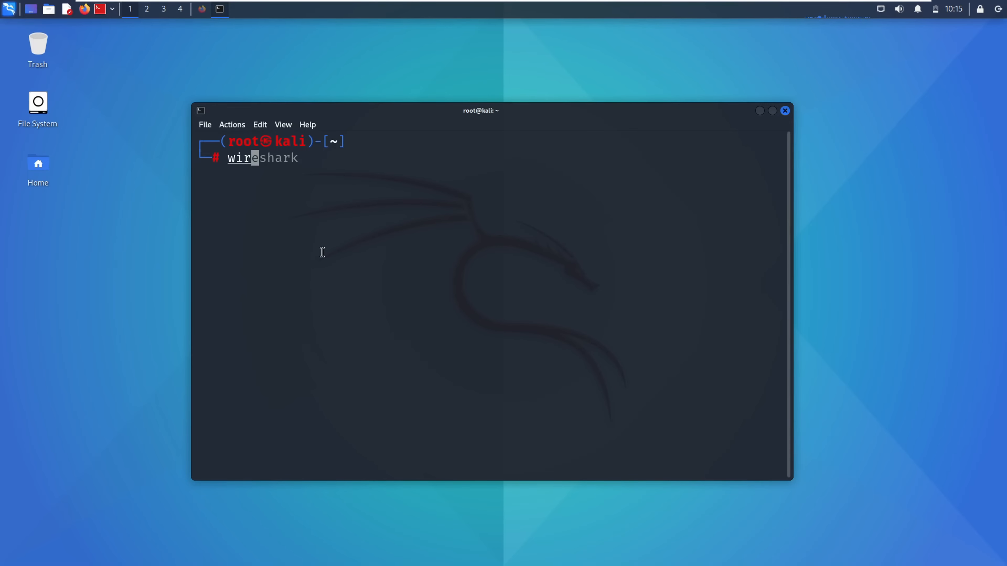
key("Right")
key("Return")
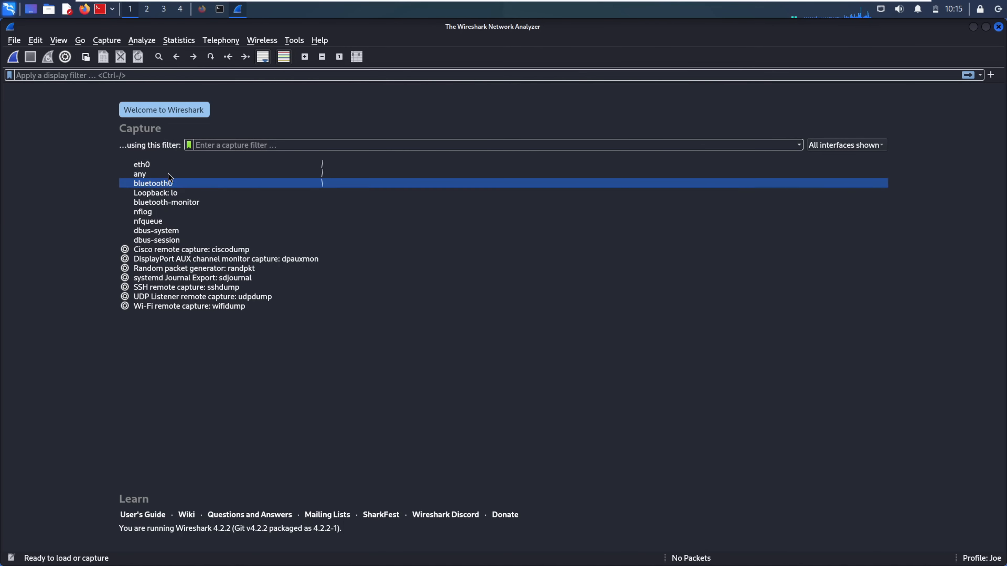
Select eth0 in the welcome screen's interface list and view its addresses
left_click(149, 163)
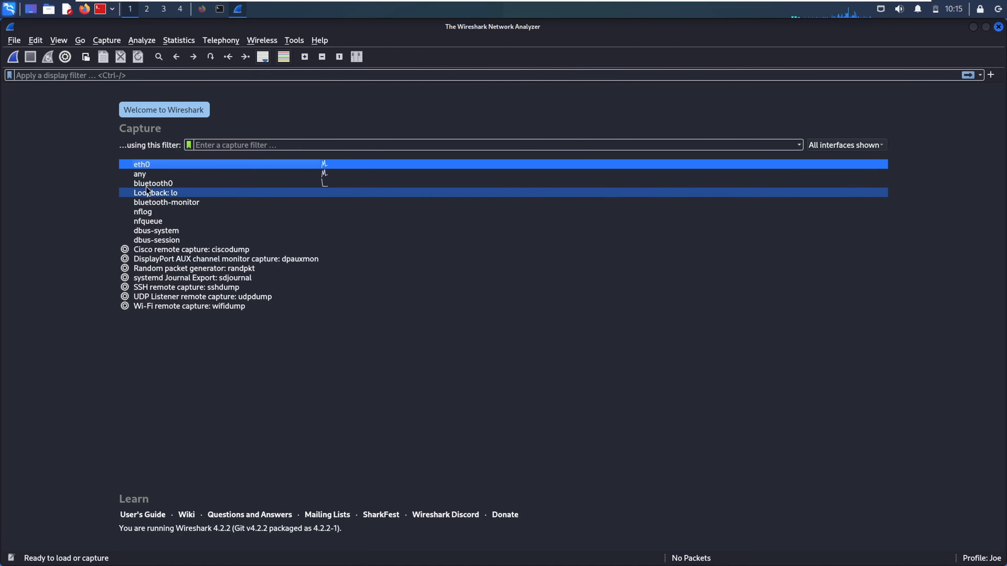
mouse_move(137, 165)
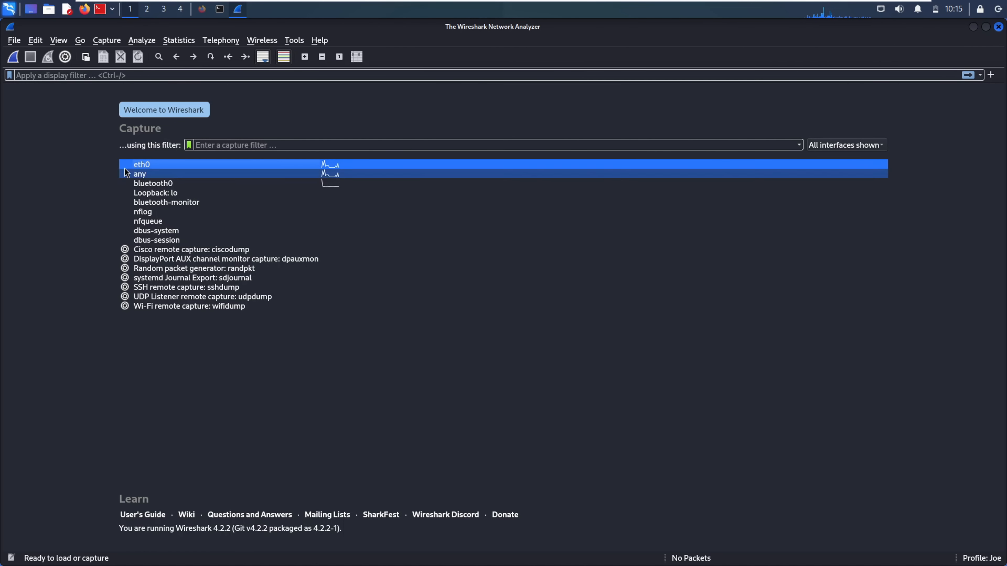
mouse_move(134, 170)
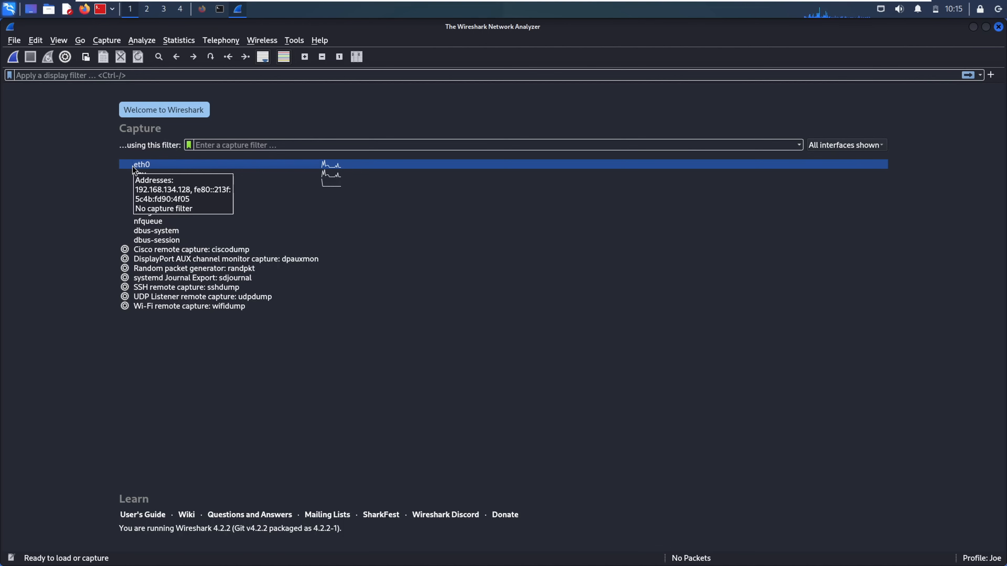
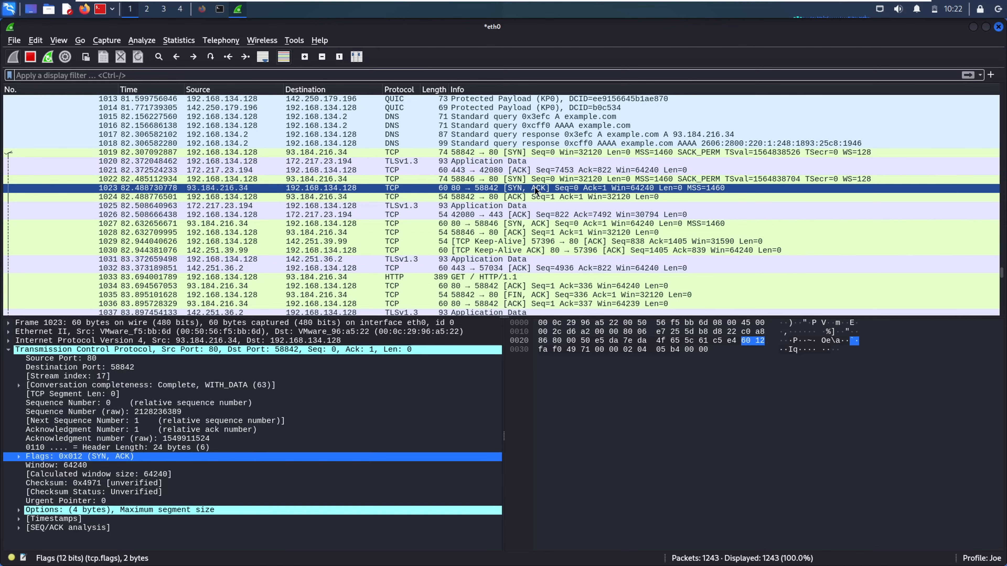
Inspect handshake packets 1024, 1022 and 1023, then select HTTP GET request packet 1033
left_click(343, 197)
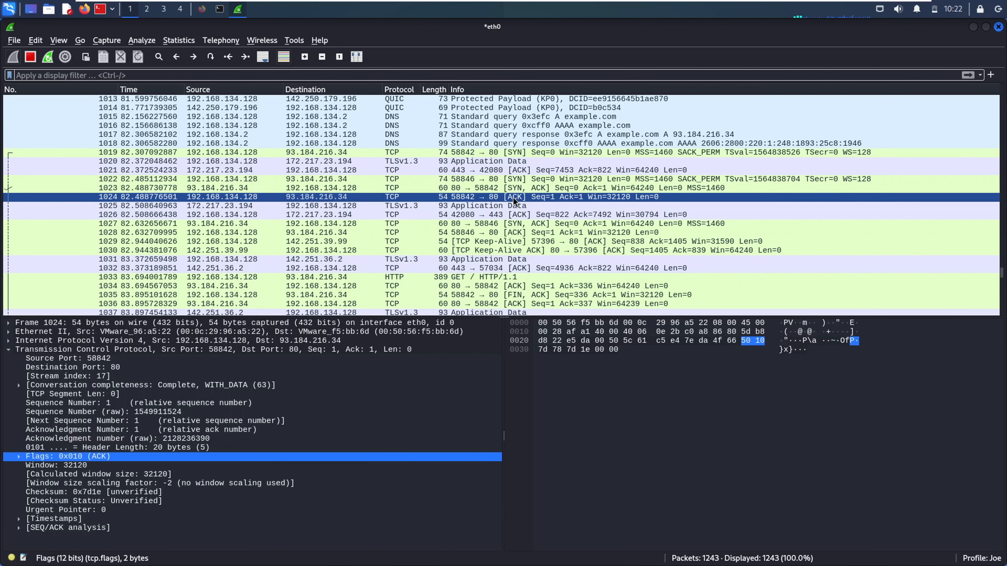
left_click(498, 179)
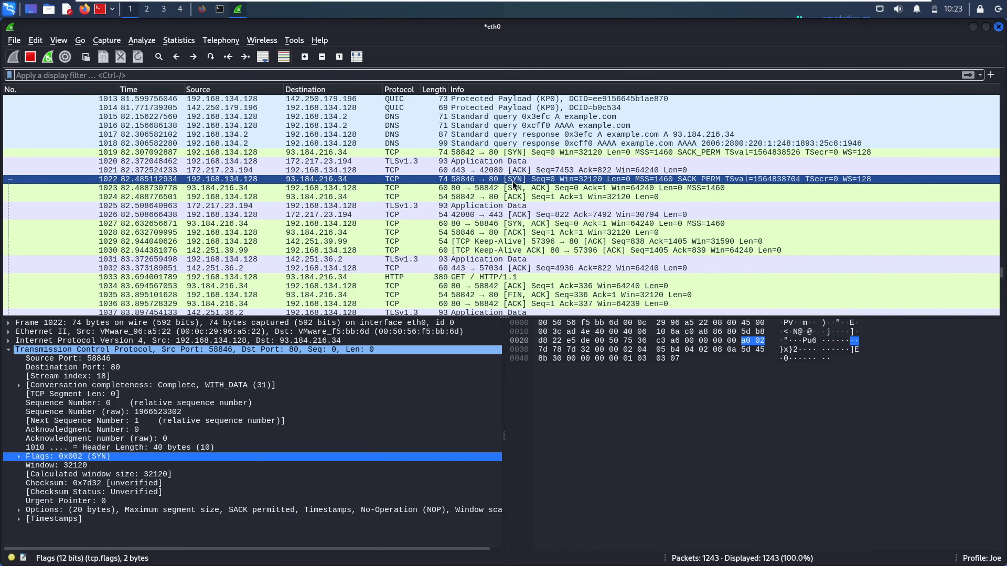
left_click(528, 189)
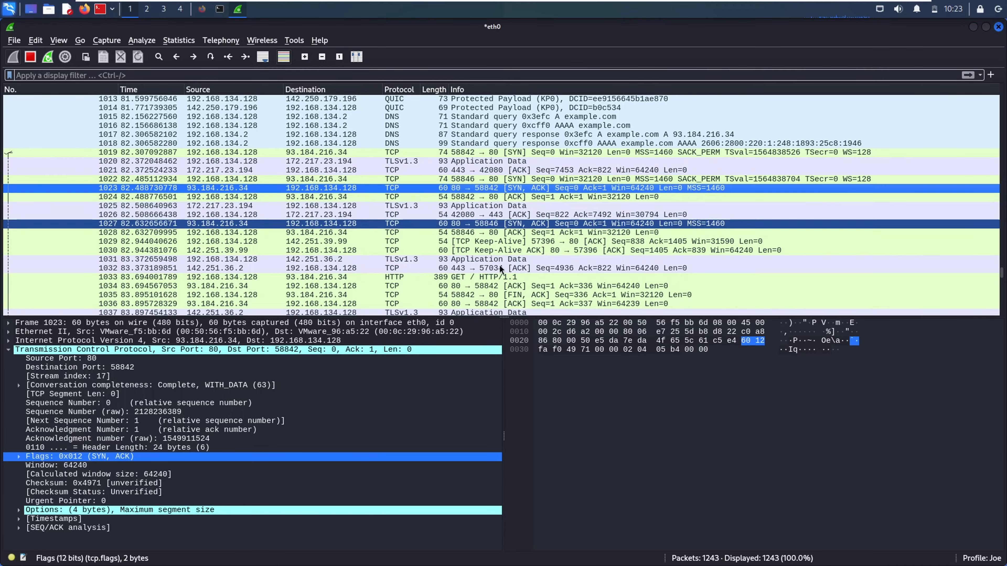
left_click(397, 278)
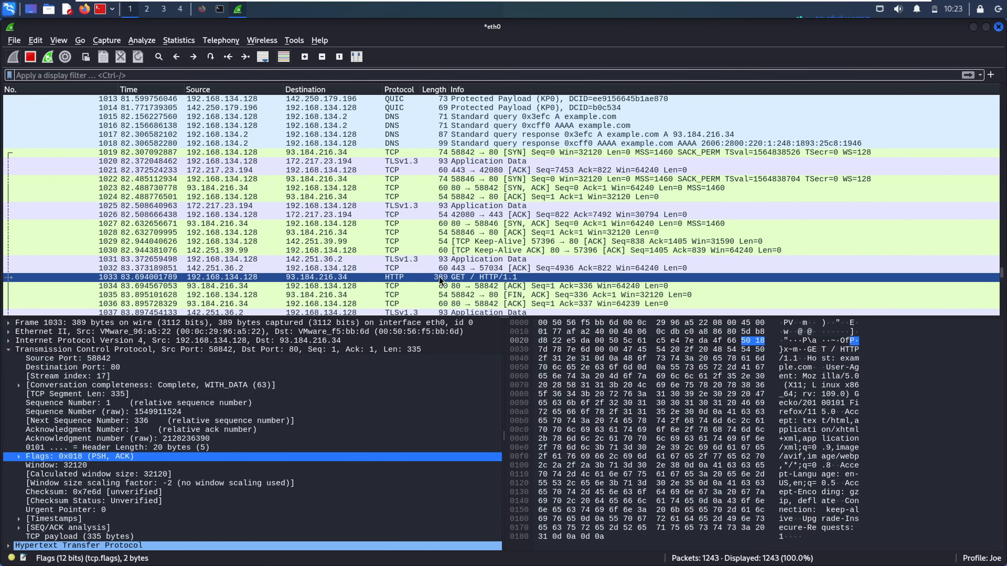
right_click(397, 280)
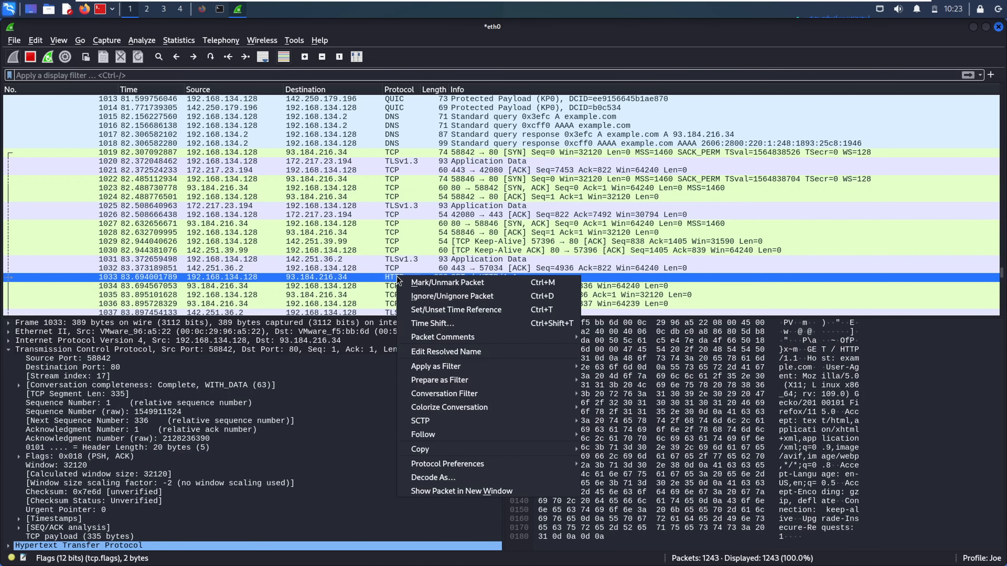
left_click(385, 279)
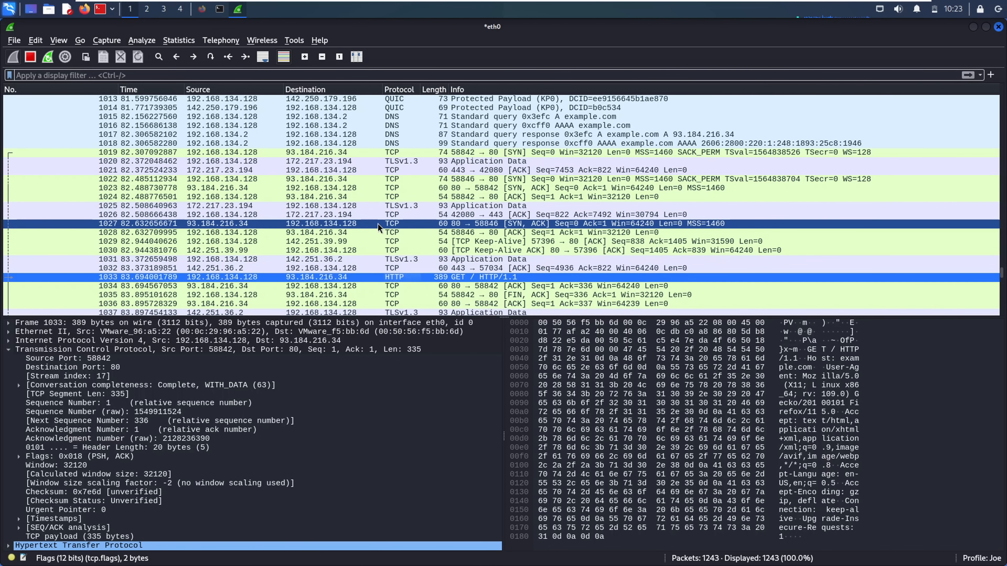
Follow the HTTP stream of GET request packet 1033
right_click(388, 281)
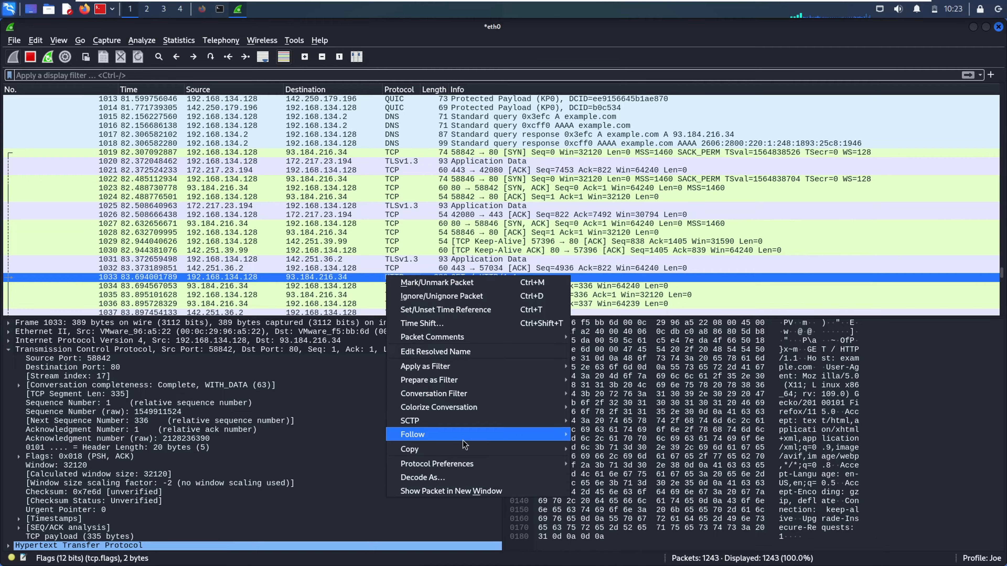
mouse_move(463, 440)
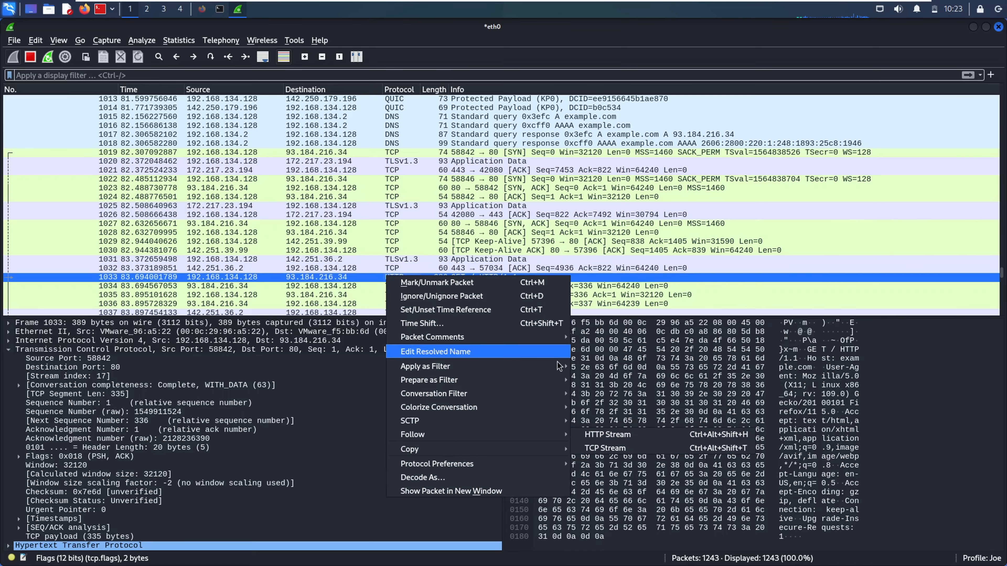
left_click(368, 277)
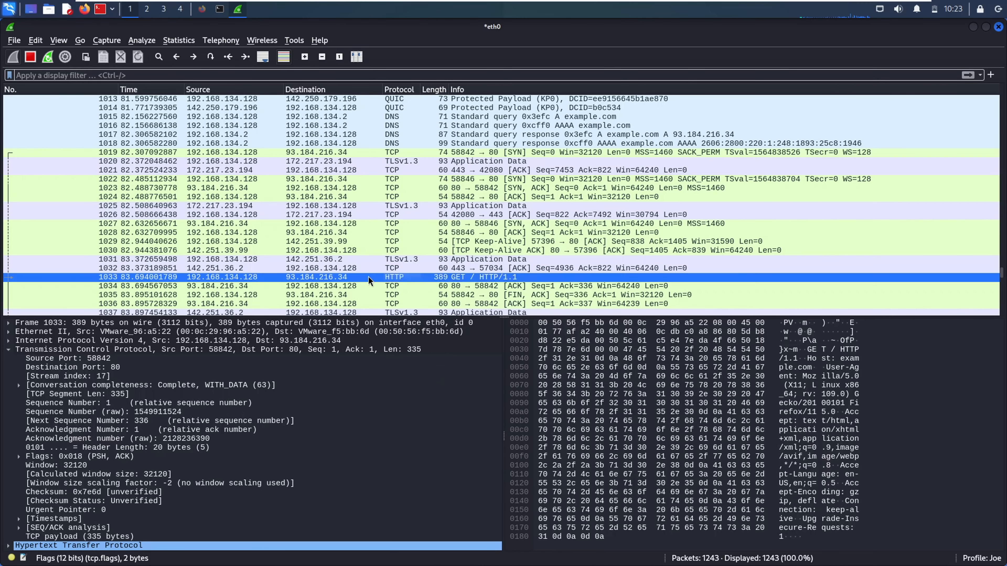
right_click(402, 277)
mouse_move(571, 437)
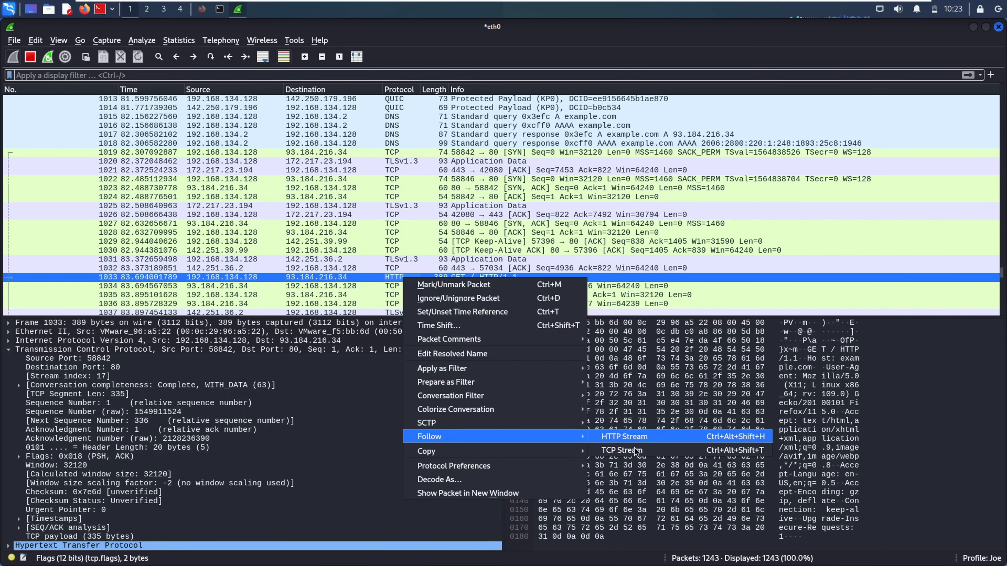
left_click(623, 437)
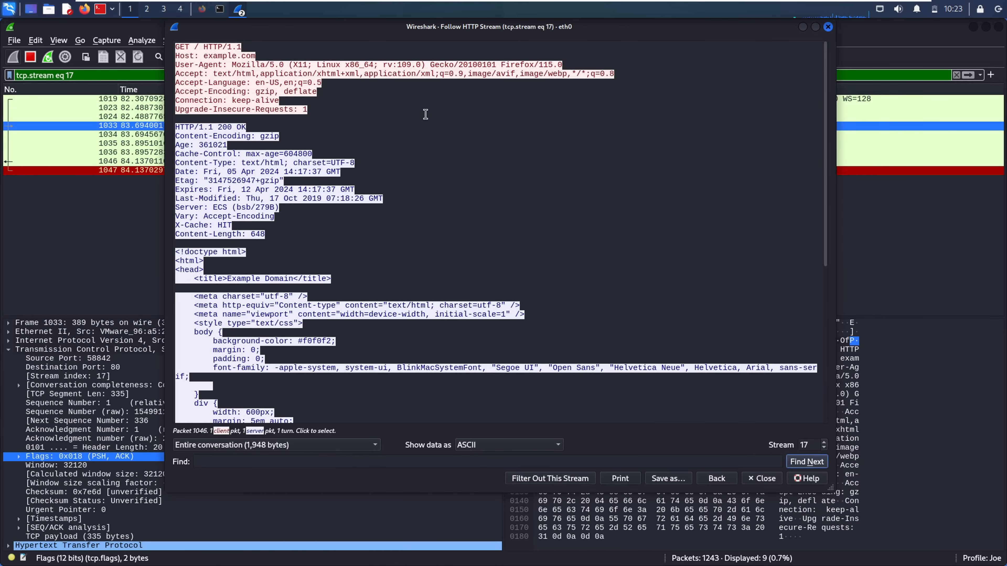
Review response packet 1046, including its Age value 361021, then close the stream view
left_click(332, 160)
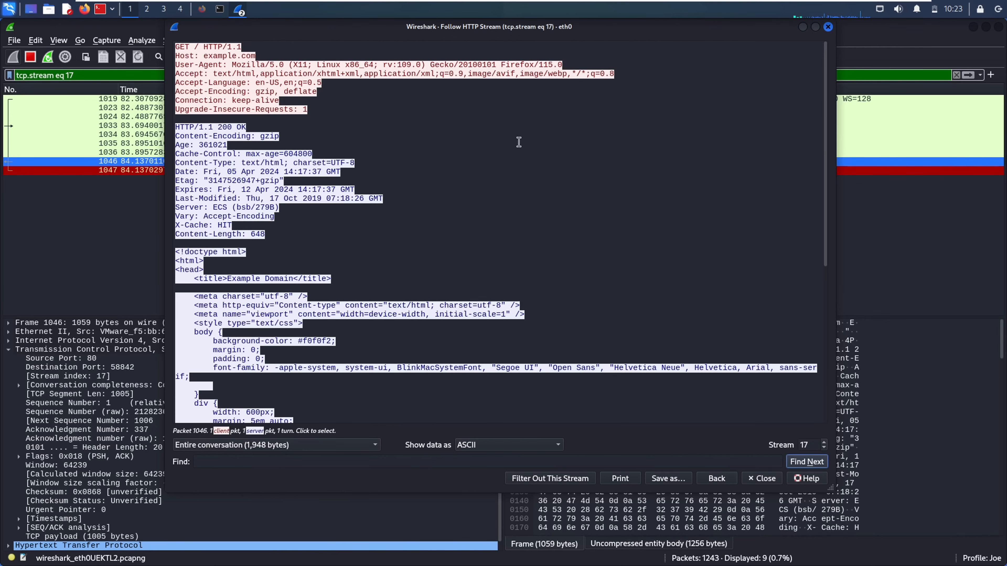
double_click(213, 145)
left_click(242, 320)
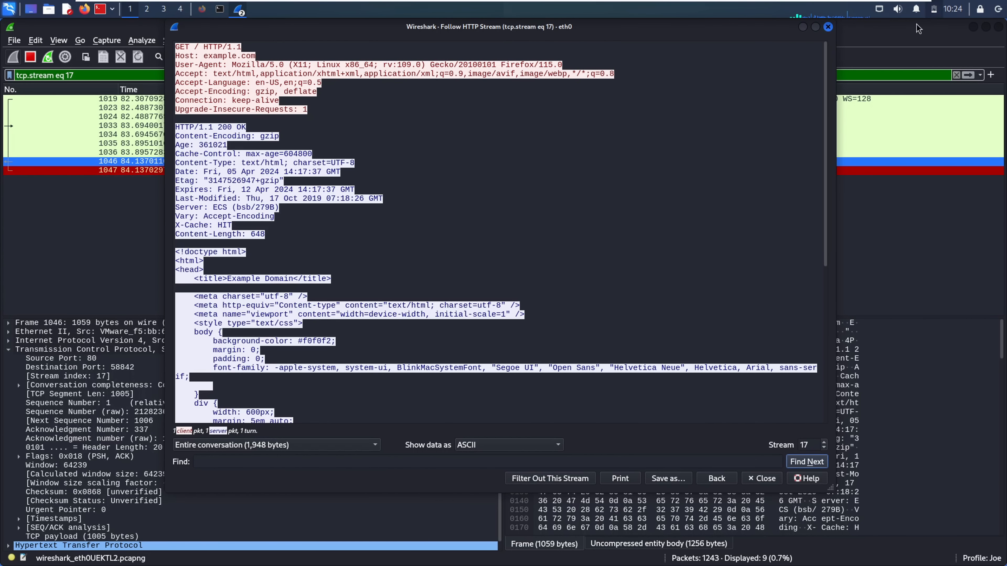
left_click(827, 27)
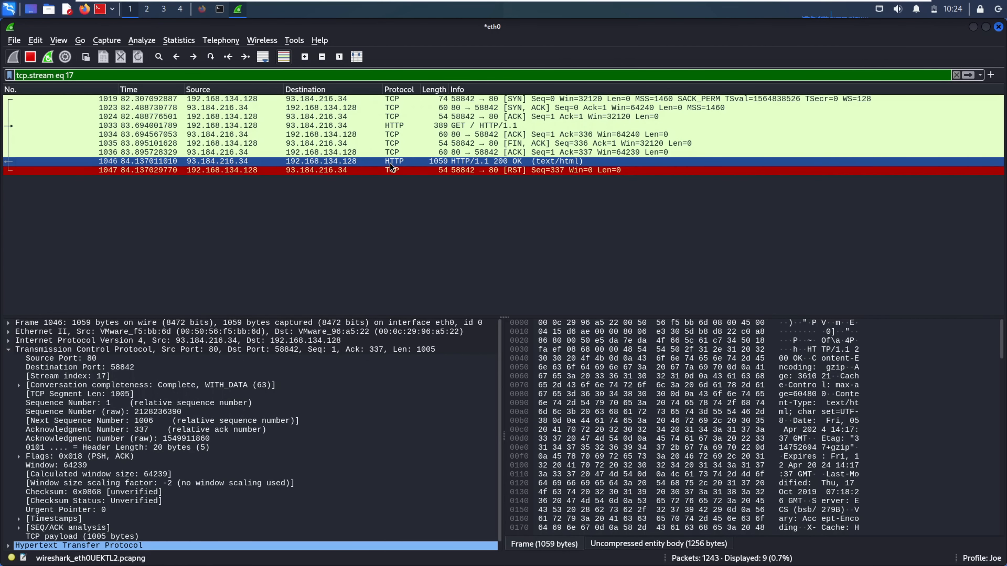
Follow packet 1033's HTTP stream again and jump to response packet 1046
left_click(380, 125)
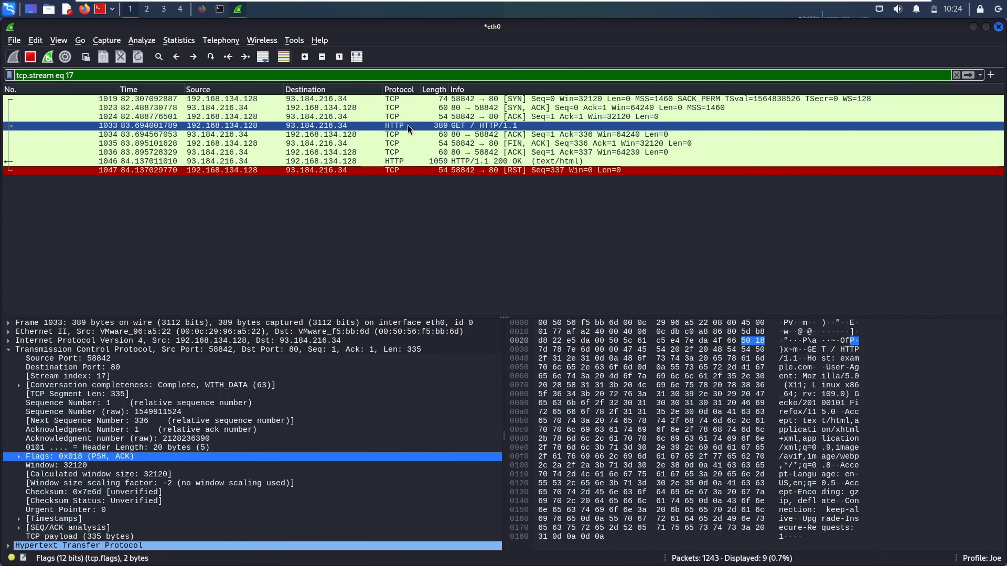
right_click(397, 126)
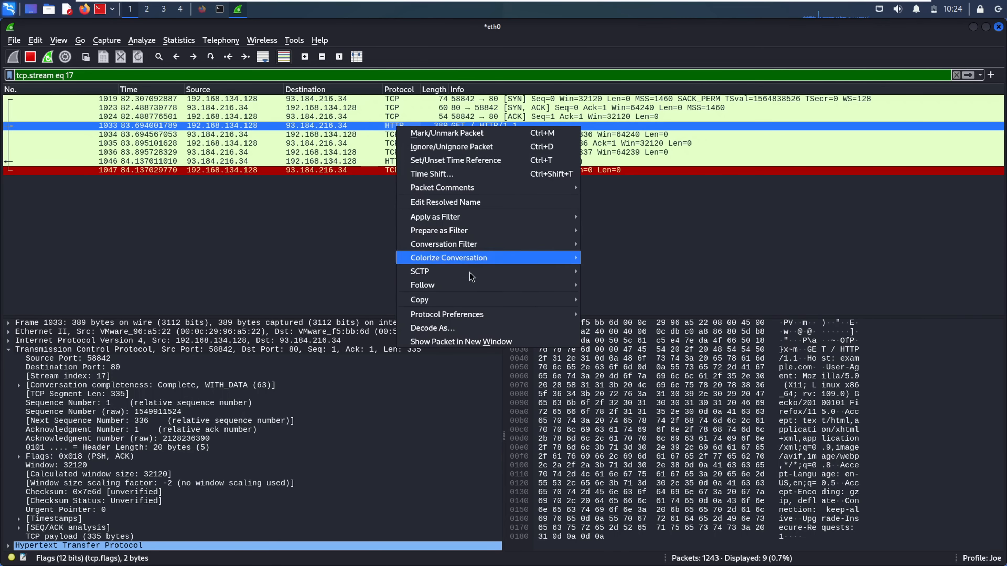
mouse_move(467, 288)
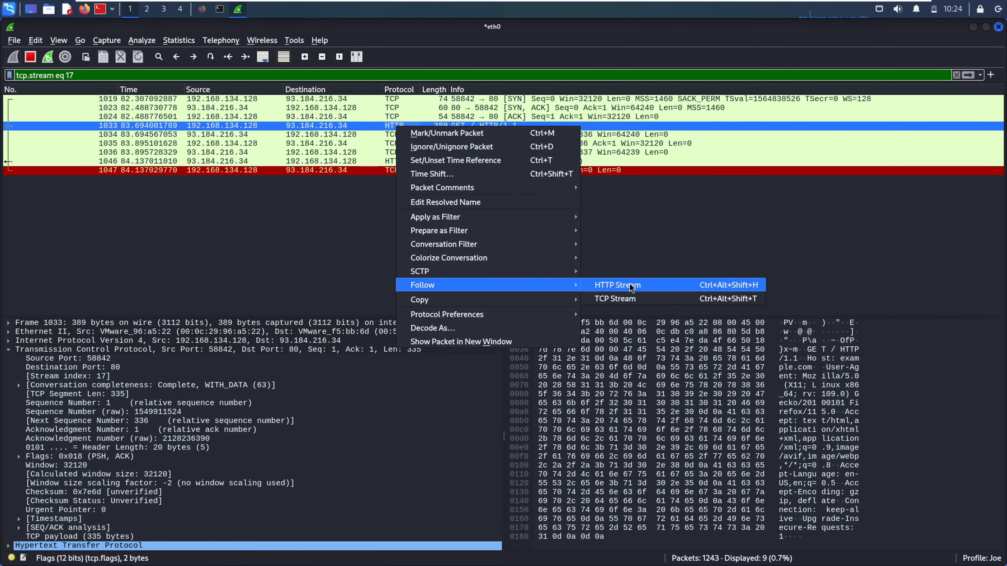
left_click(605, 285)
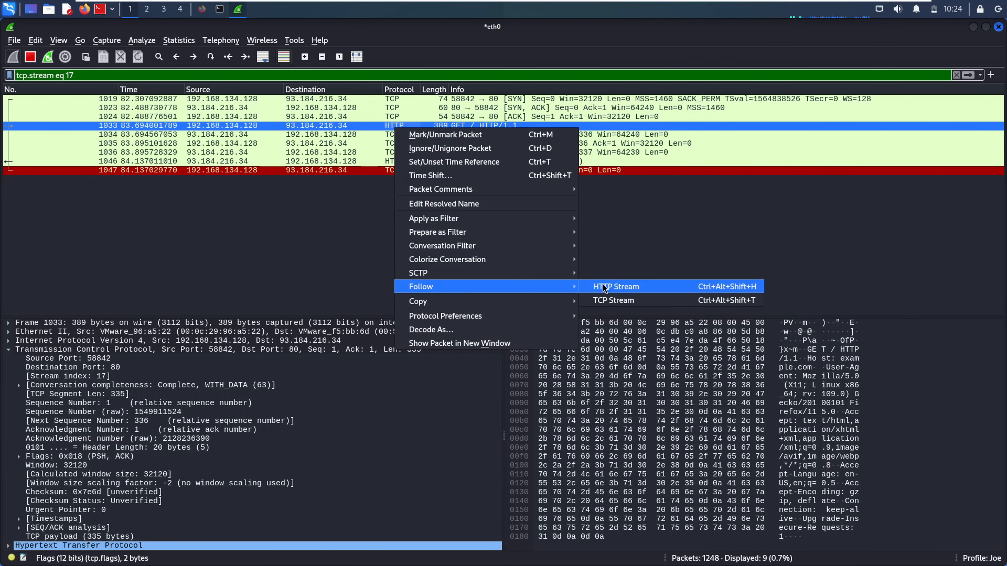
left_click(661, 399)
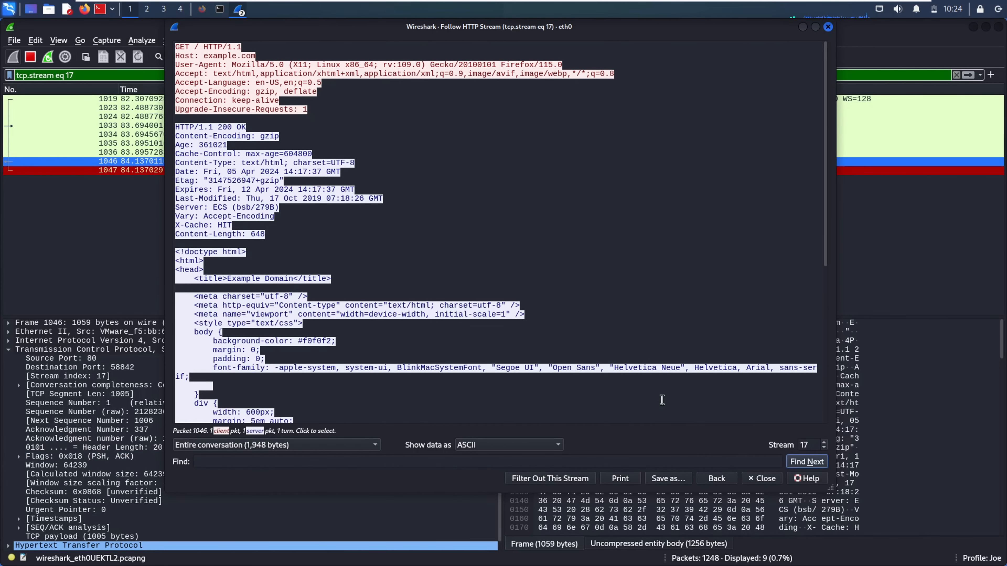
Keep the entire conversation shown, preview it as C arrays, then return to ASCII
left_click(531, 448)
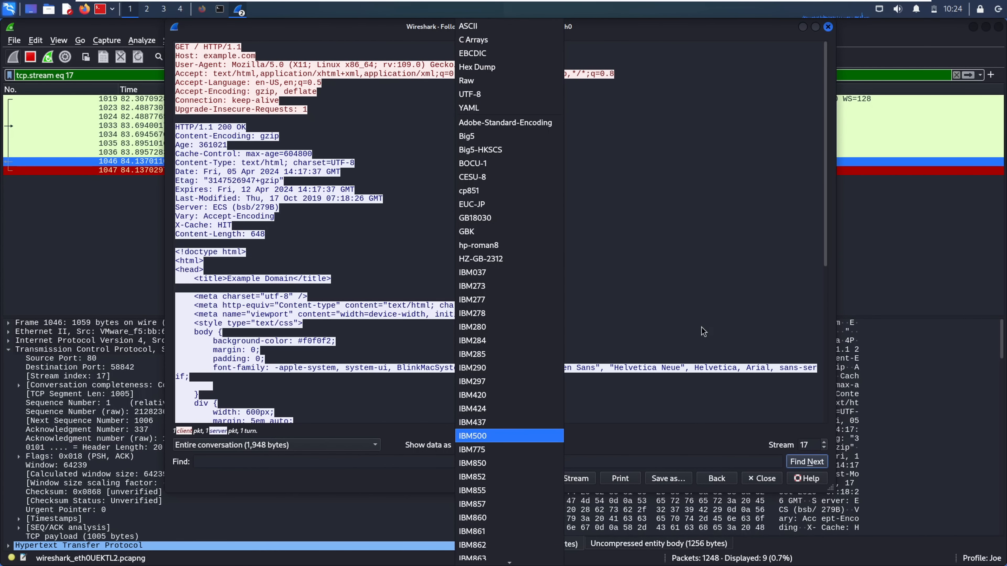
left_click(712, 314)
left_click(341, 450)
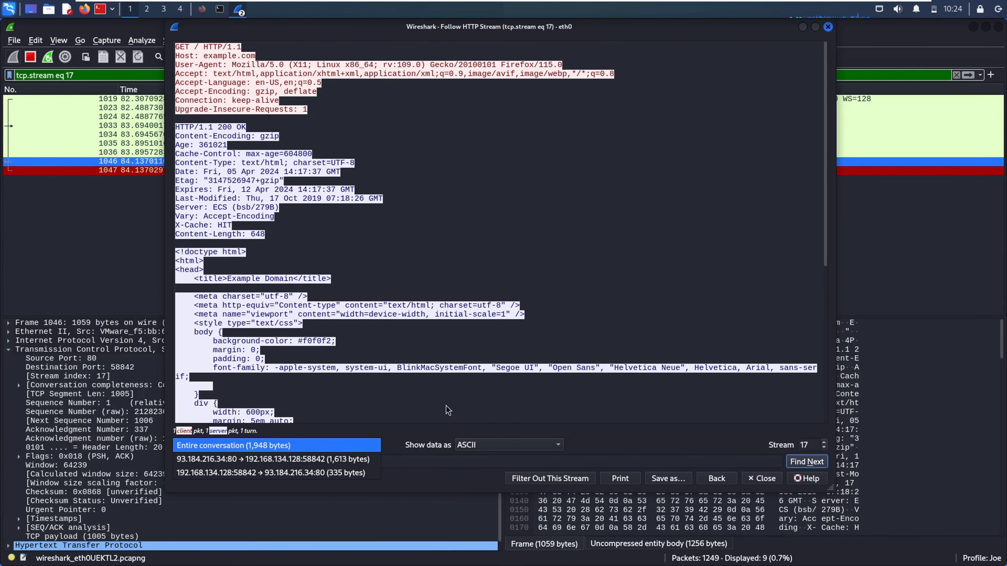
left_click(406, 412)
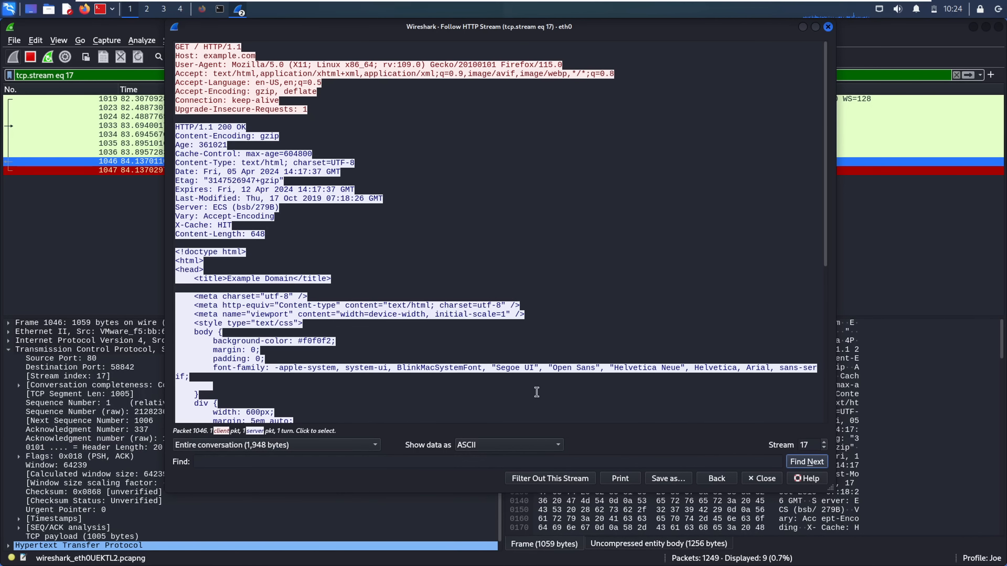
left_click(538, 445)
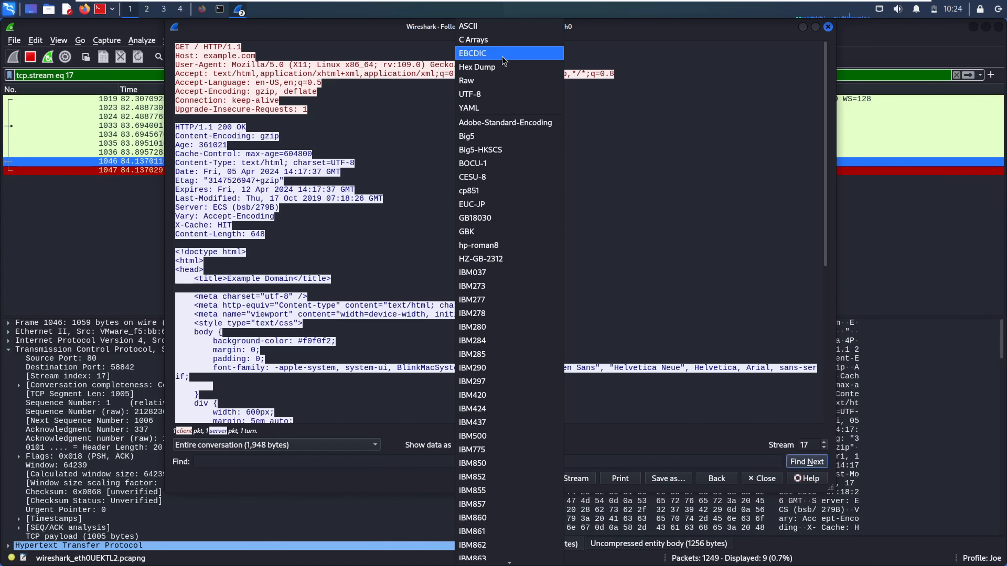
left_click(482, 39)
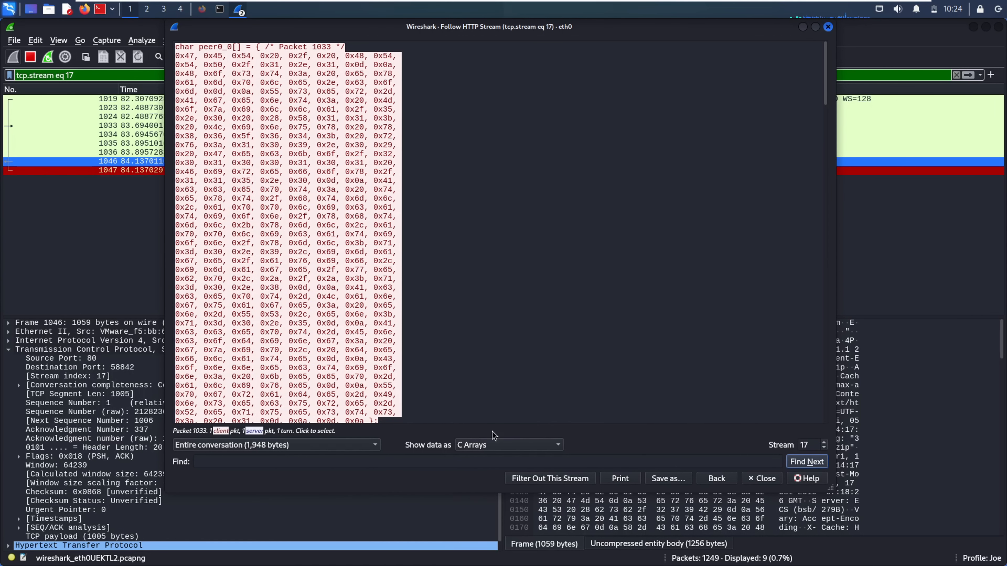
left_click(490, 446)
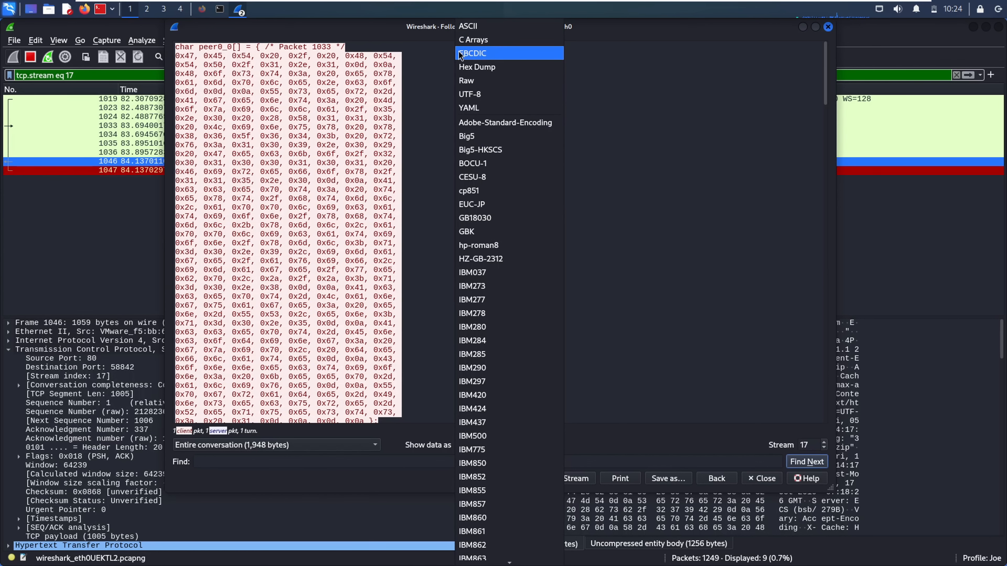
left_click(469, 26)
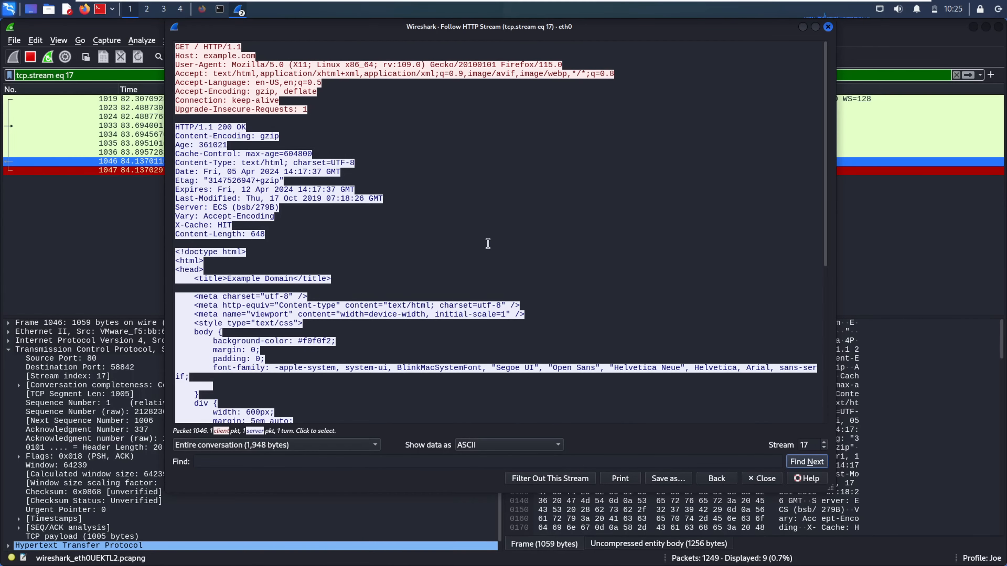
Scroll the stream text down to the end of the HTML, then close the view
right_click(826, 183)
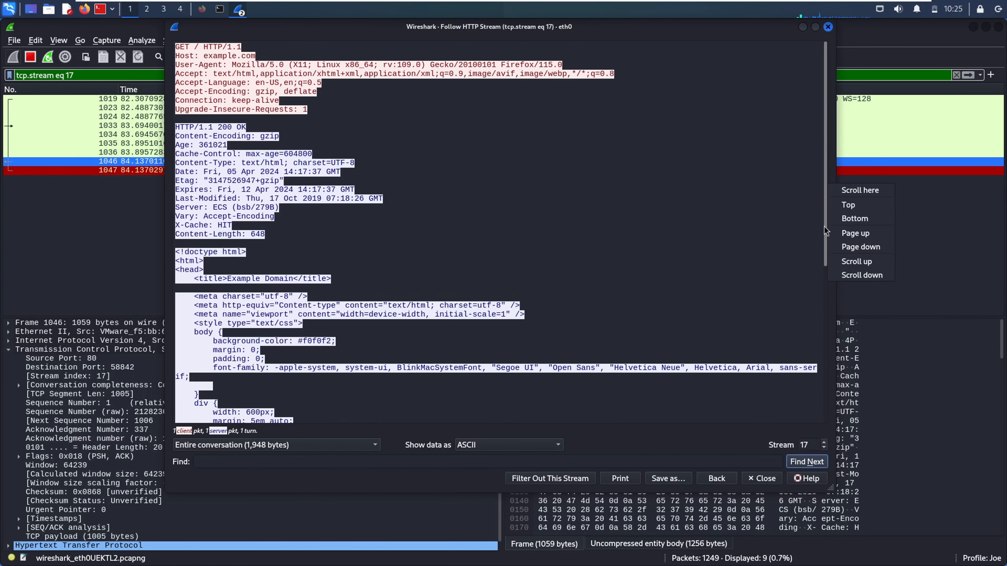
right_click(825, 255)
left_click(828, 246)
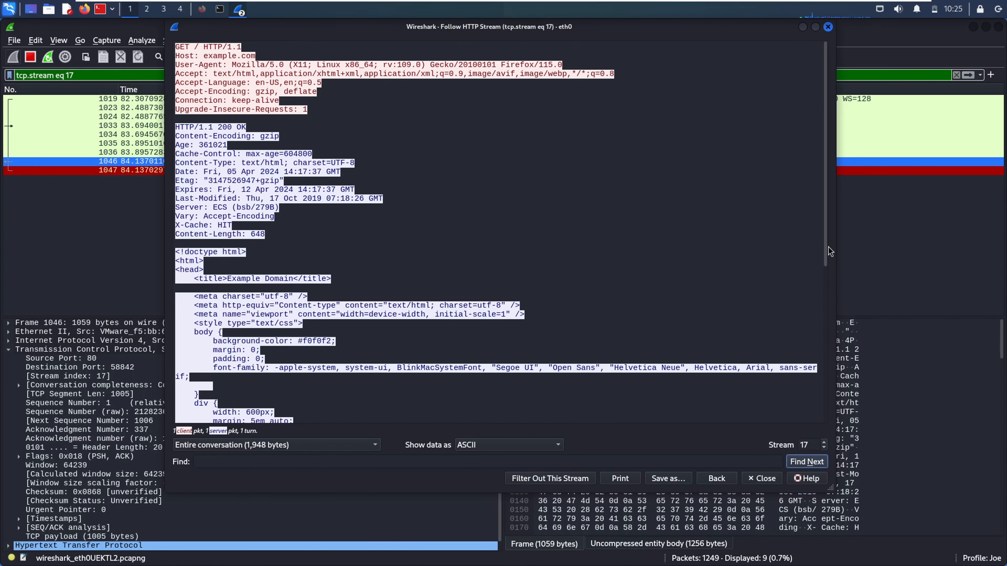
scroll(827, 245, "down", 10)
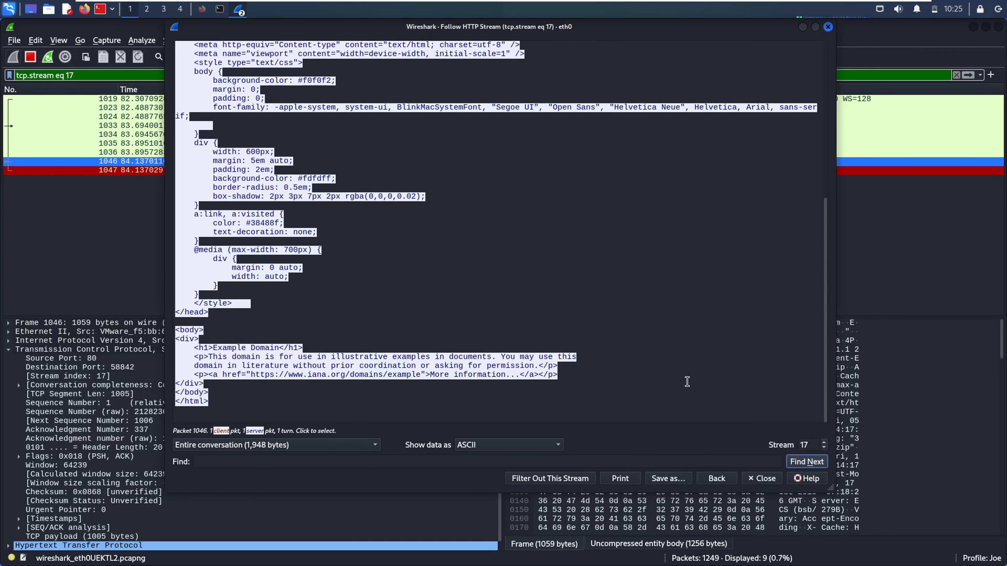
left_click(761, 479)
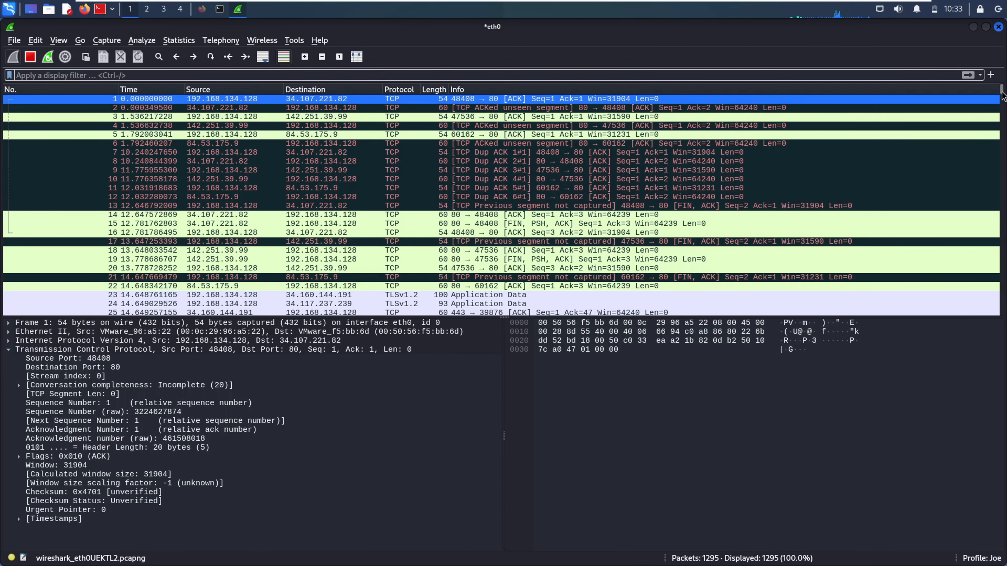
Inspect MDNS response packet 1288, then return to the top of the packet list
left_click_drag(1001, 95, 1003, 311)
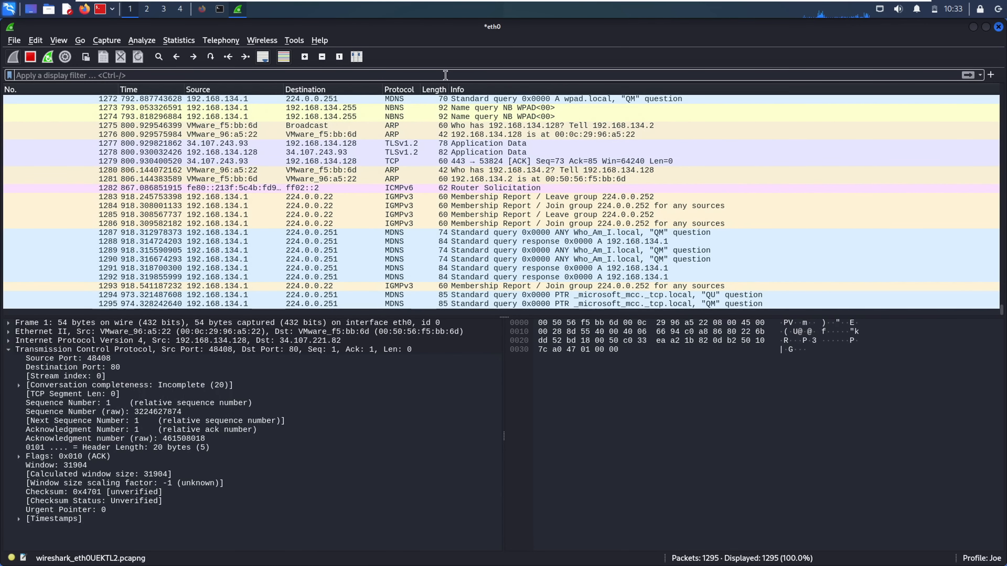
left_click(531, 242)
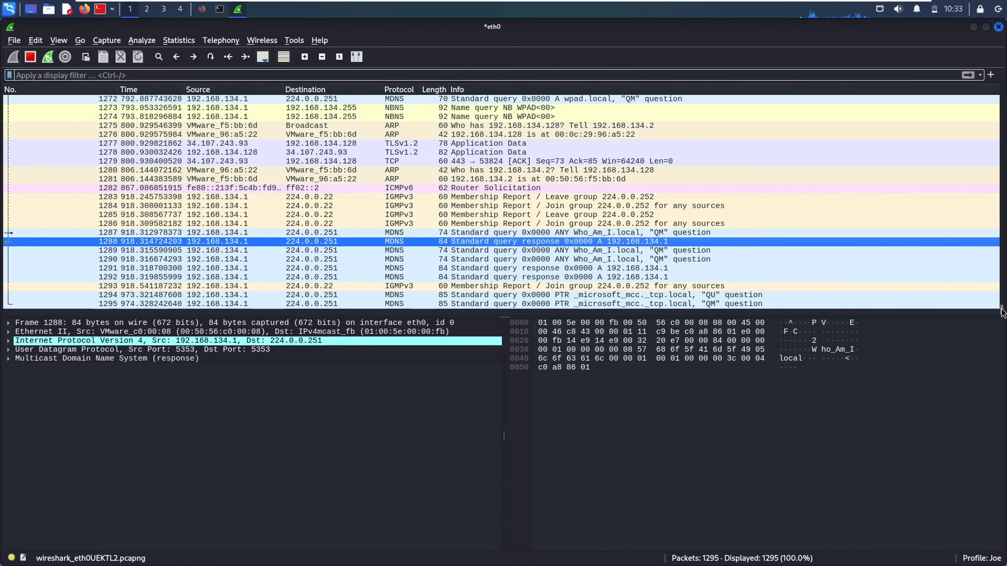
left_click_drag(1001, 309, 985, 95)
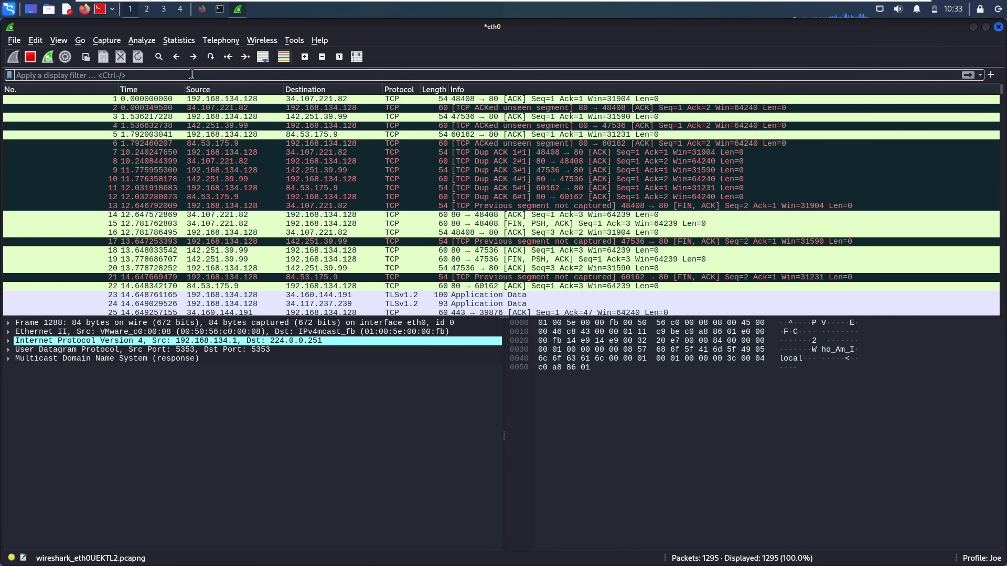
Apply the tcp.flags.reset == 1 filter and inspect reset packets 151 and 149
type("tcp.flags.reset == 1")
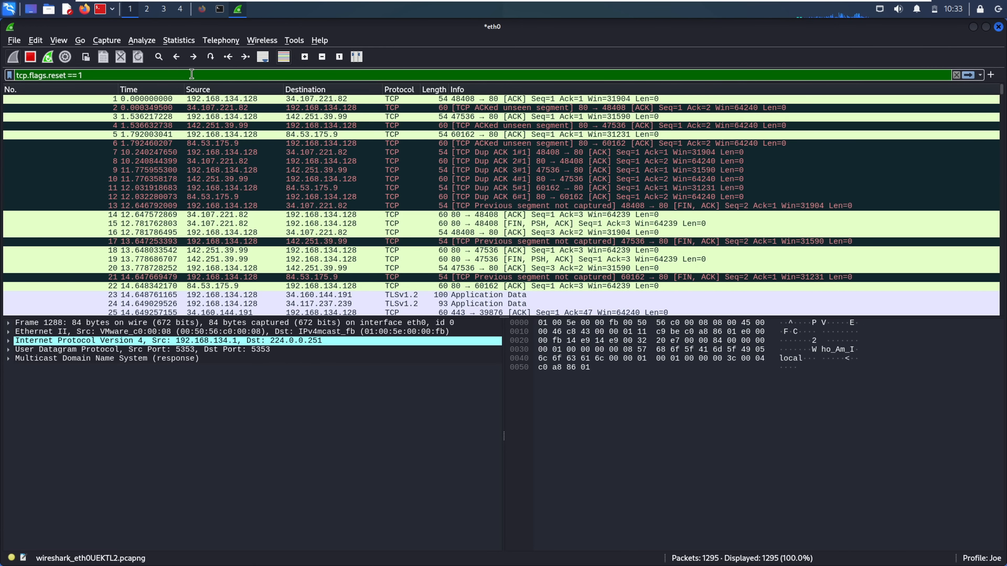
key("Return")
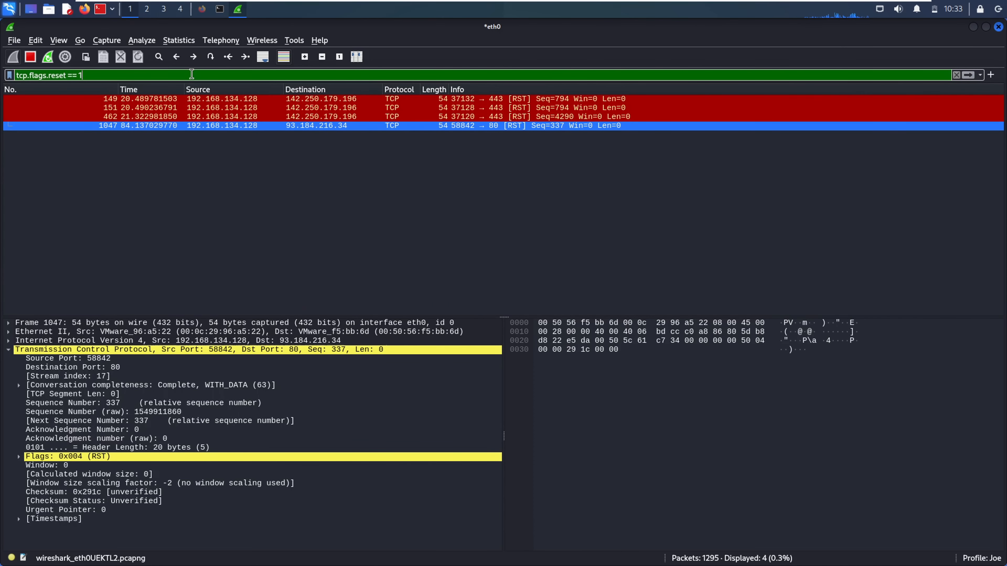
left_click(178, 109)
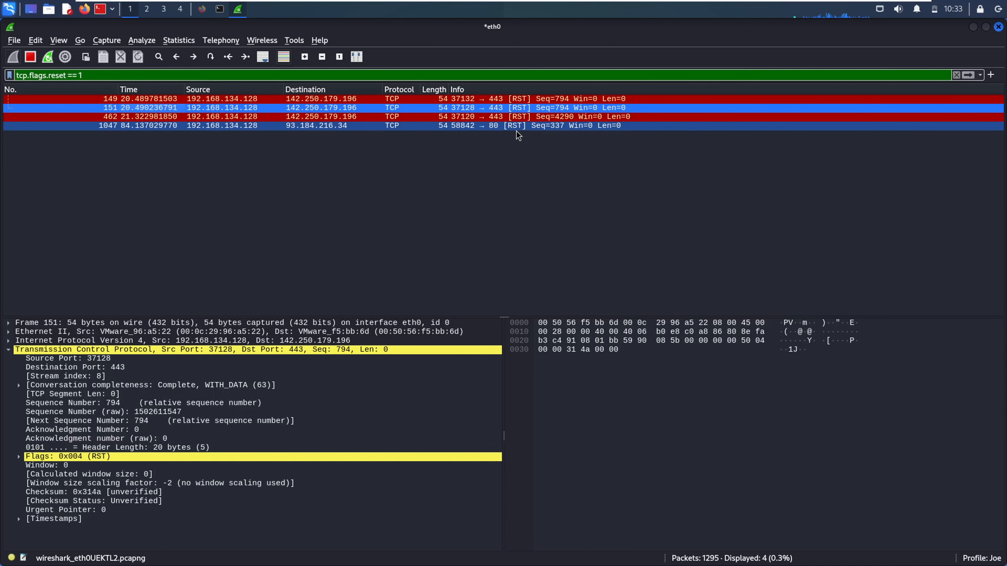
key("Up")
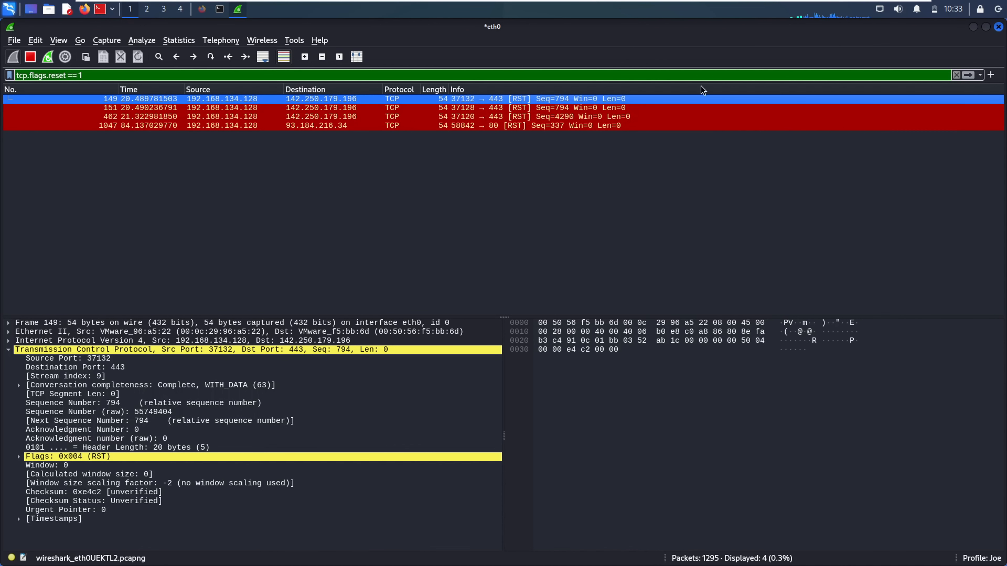
Clear the filter and compare packets 151 and 149 among all packets
left_click(956, 75)
left_click(520, 225)
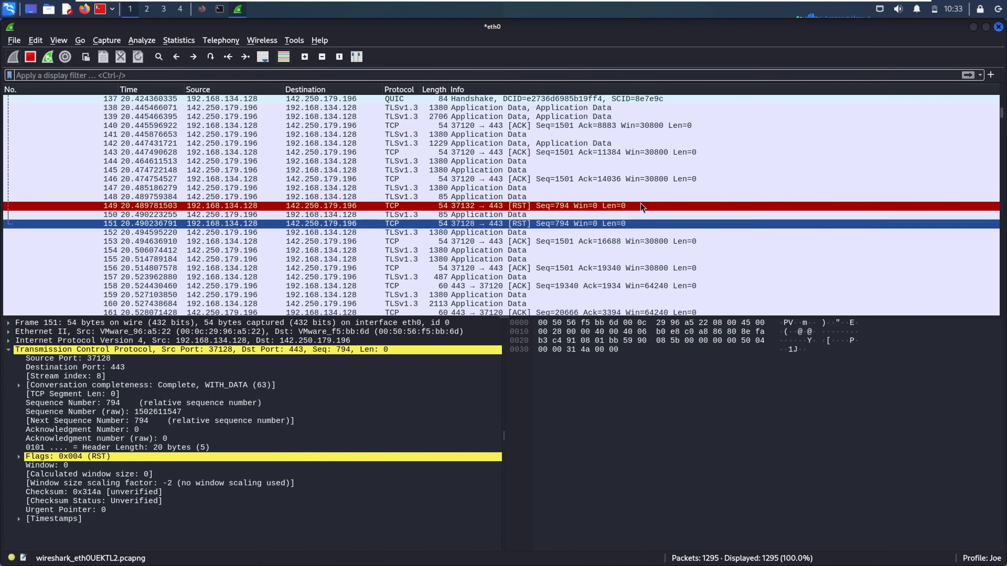
left_click(600, 206)
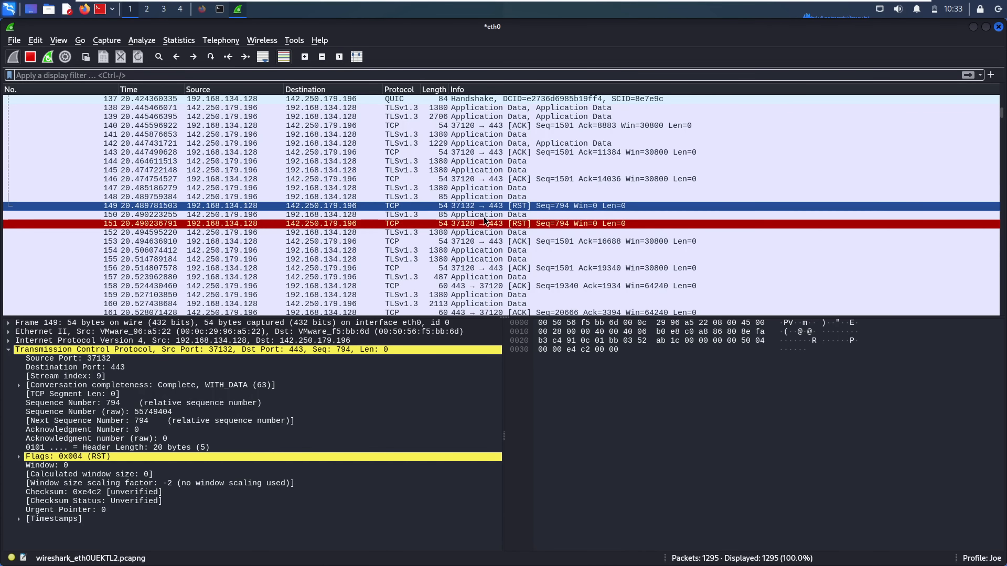
left_click(465, 228)
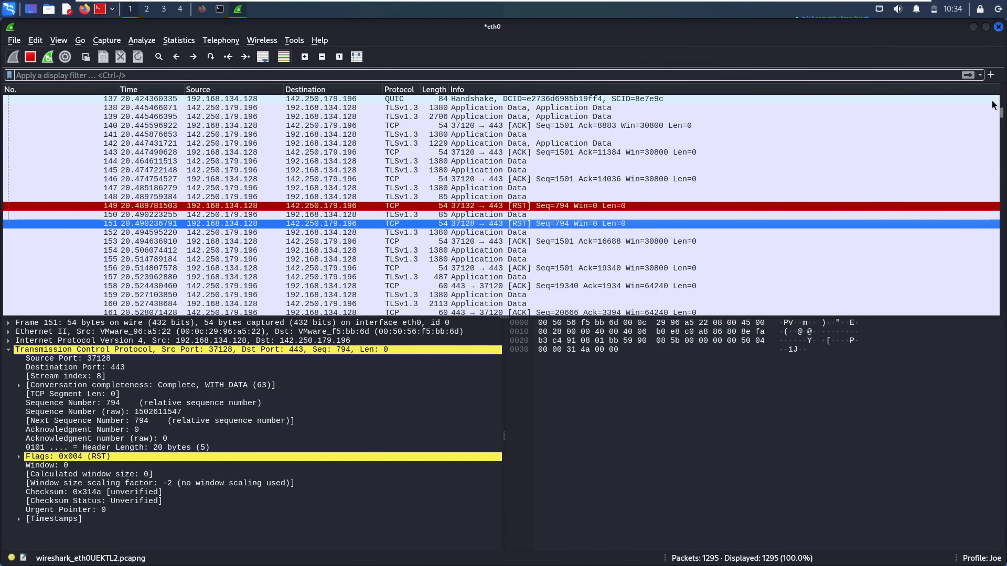
Reapply tcp.flags.reset == 1 and inspect reset packet 1047 from port 58842
left_click(886, 71)
type("tcp.flags.reset == 1")
key("Return")
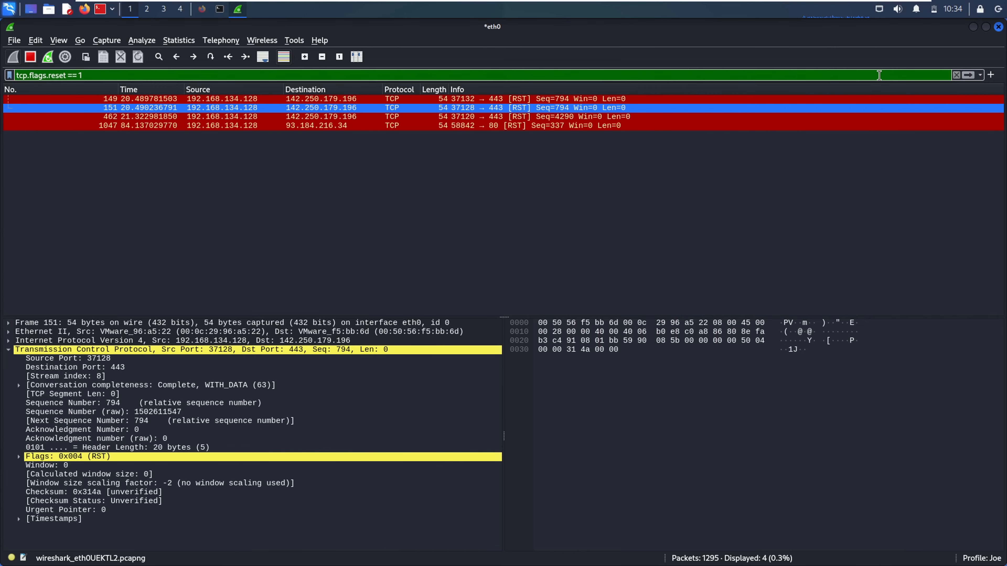
left_click(595, 126)
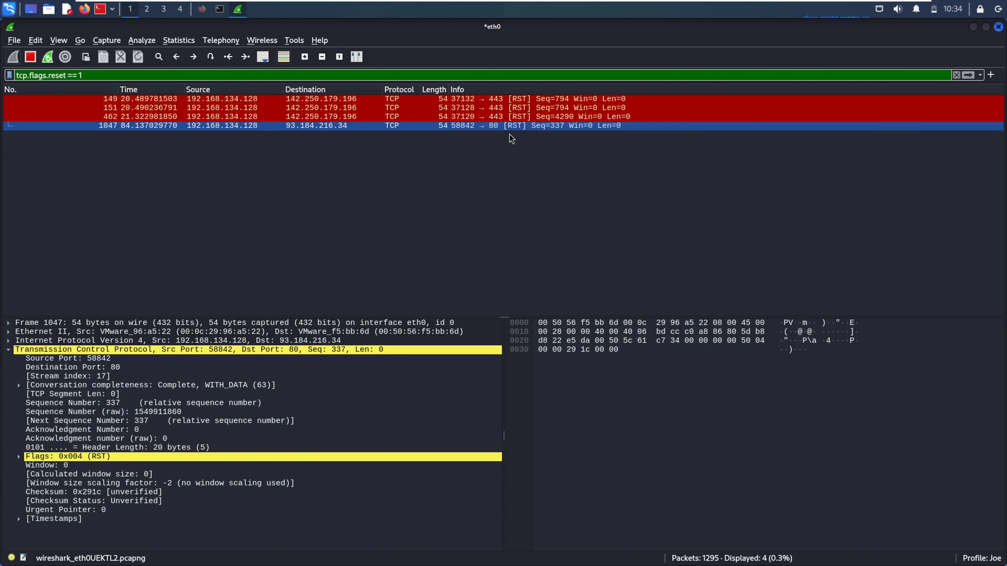
Filter on the selected TCP Flags value 0x0004, inspect packet 149, then clear the filter
right_click(97, 456)
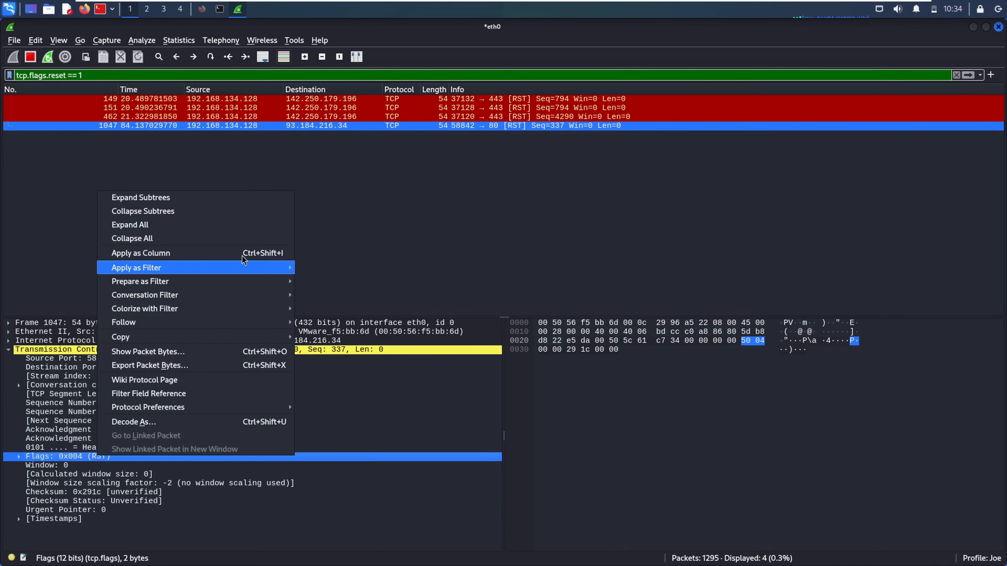
mouse_move(212, 273)
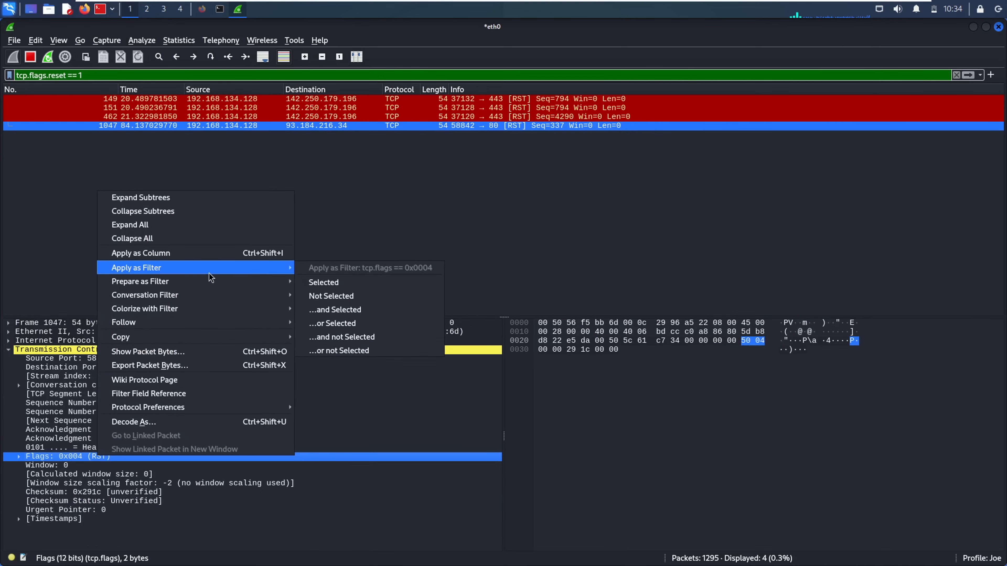
left_click(353, 285)
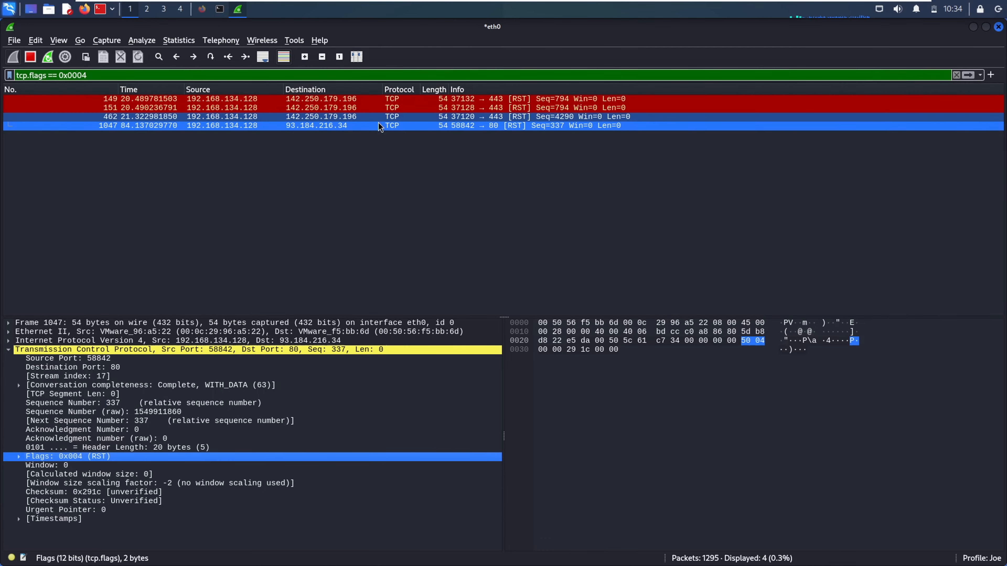
left_click(495, 99)
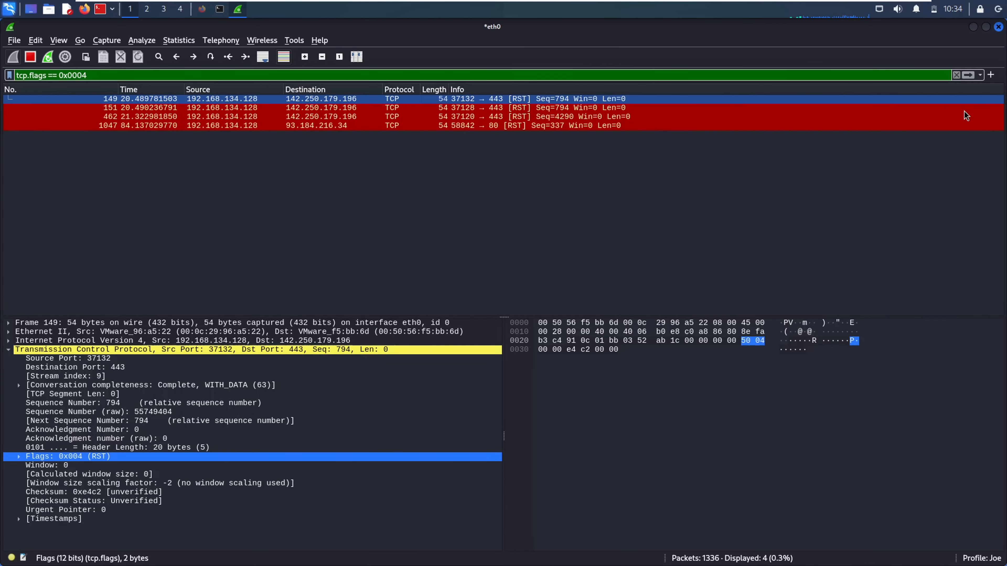
left_click(955, 75)
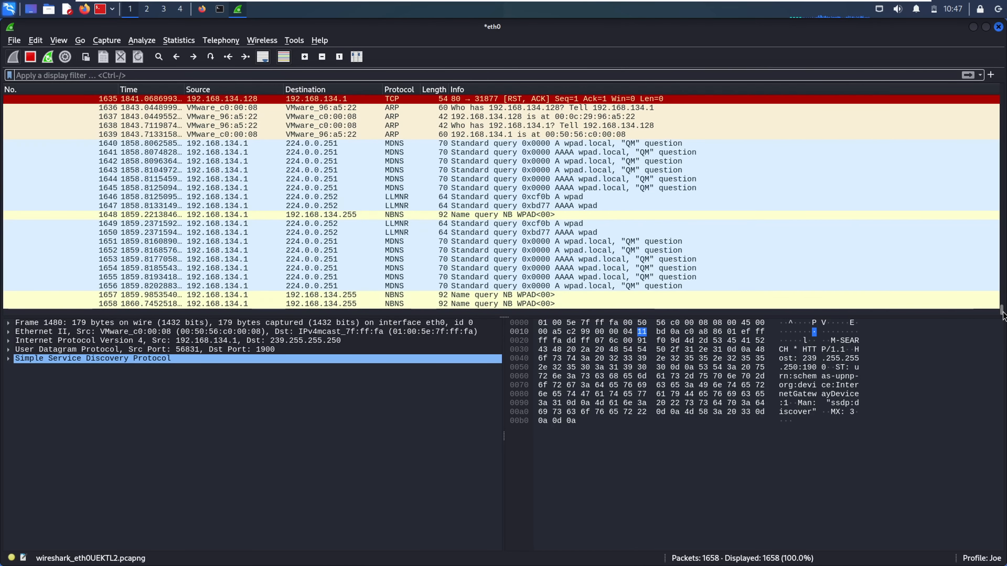
left_click_drag(1002, 309, 1003, 306)
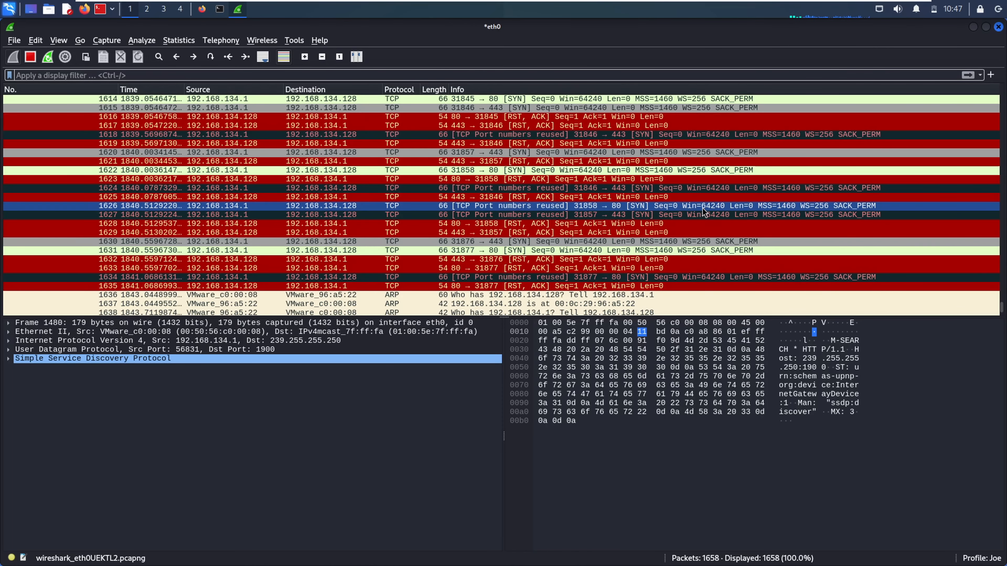
left_click(503, 232)
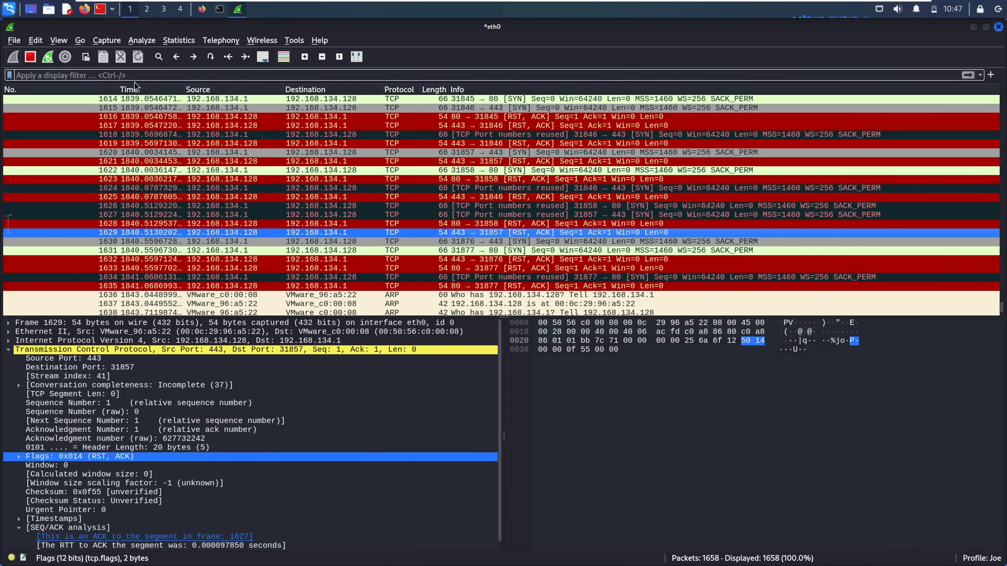
left_click(128, 89)
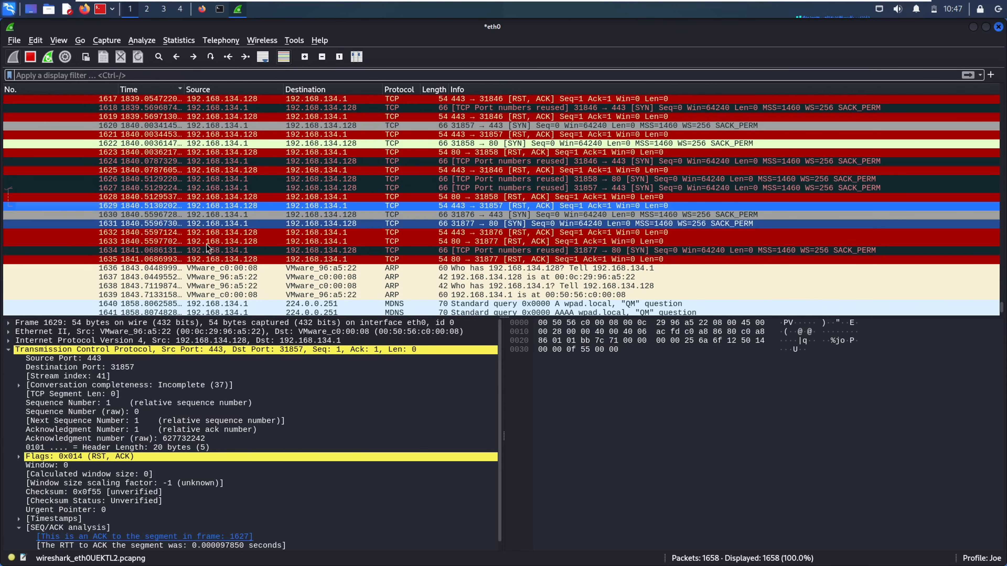
left_click(140, 89)
left_click(140, 89)
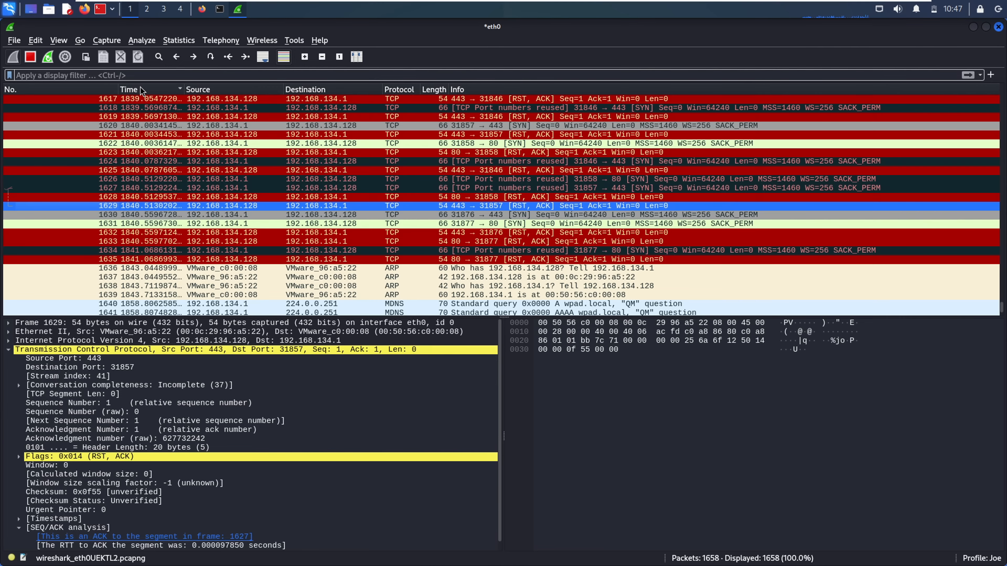
left_click(228, 57)
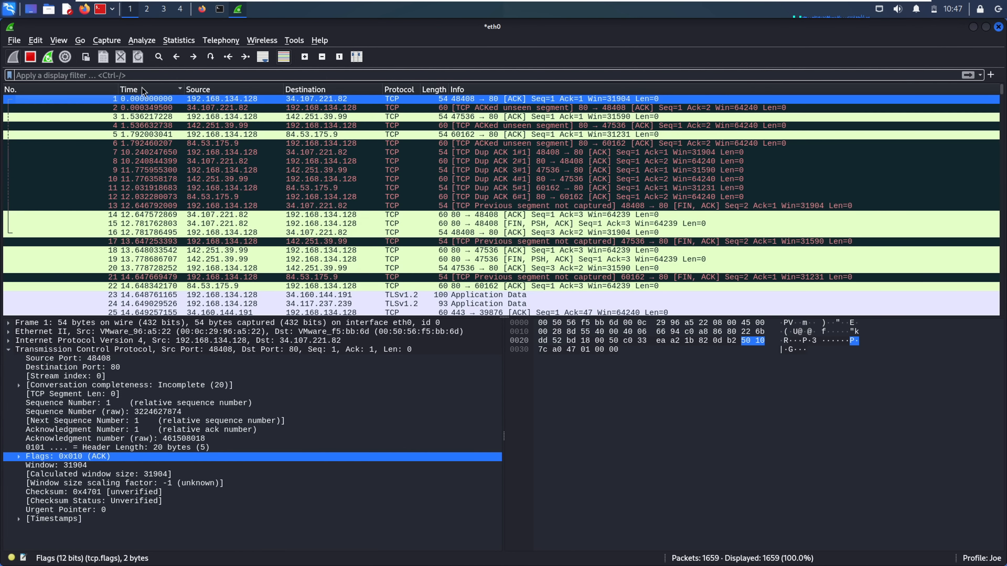
left_click(131, 89)
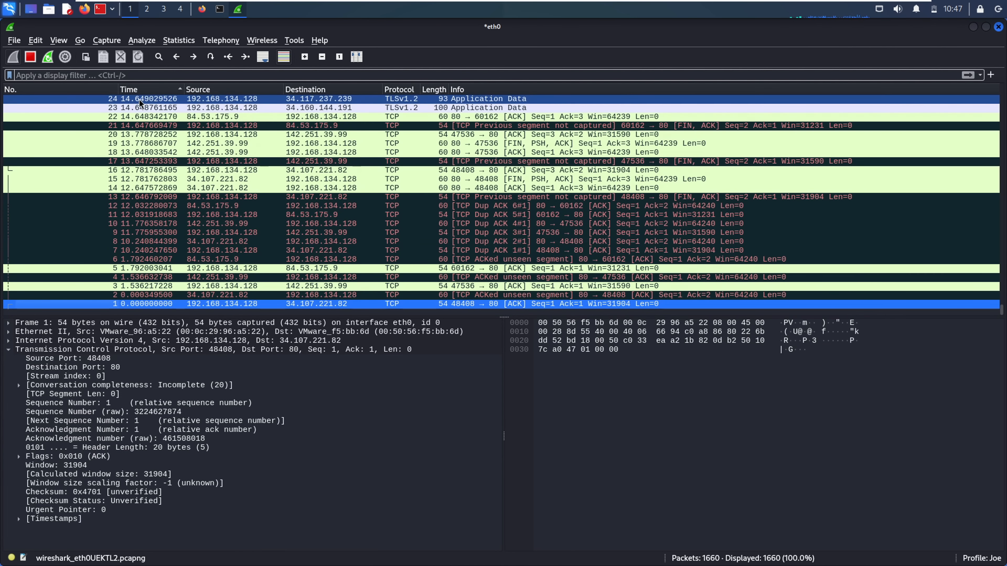
left_click(138, 89)
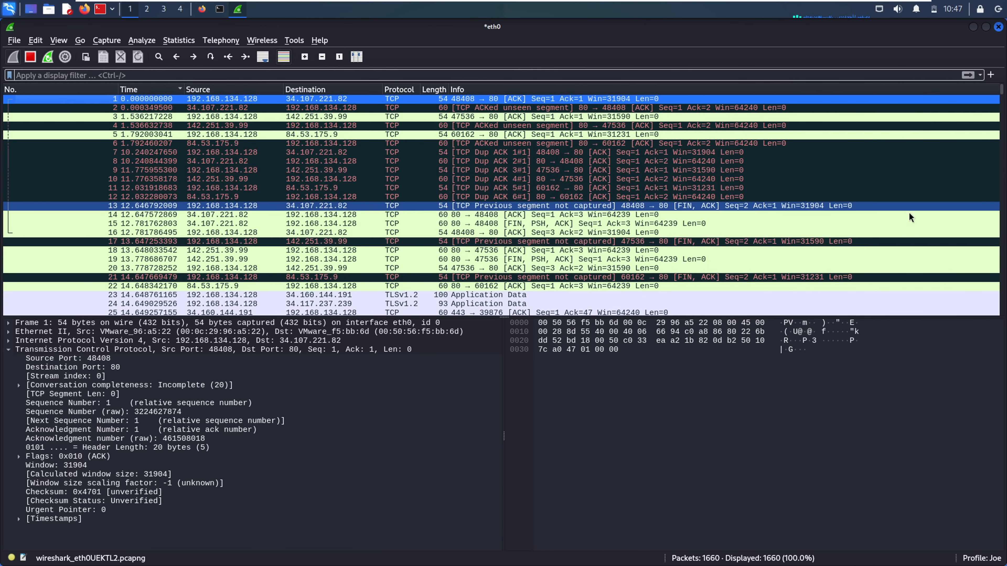
left_click(263, 56)
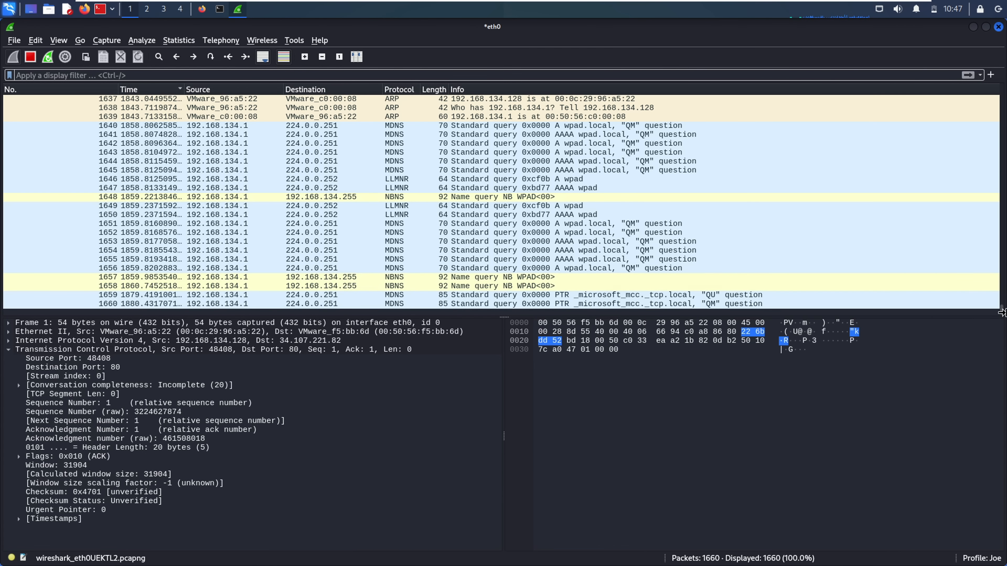
scroll(1002, 311, "up", 1)
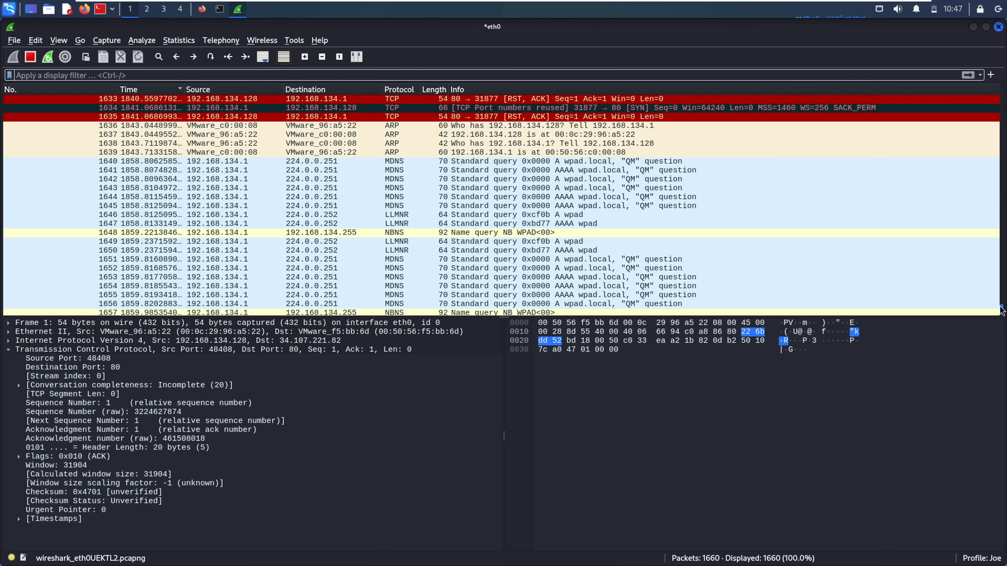
scroll(1003, 314, "down", 1)
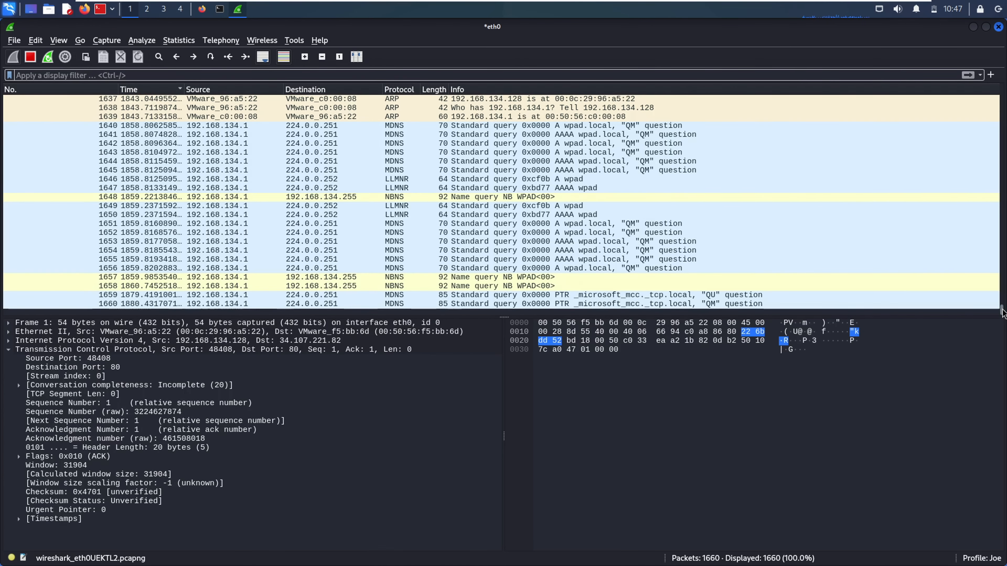
scroll(1001, 311, "up", 4)
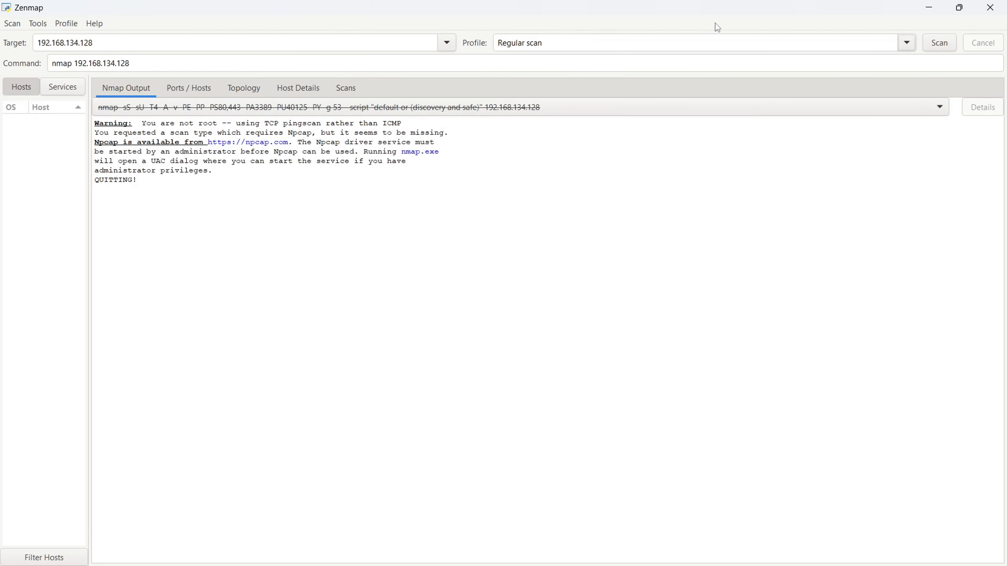
Run an 'Intense scan, all TCP ports' profile scan against 192.168.134.128
left_click(894, 47)
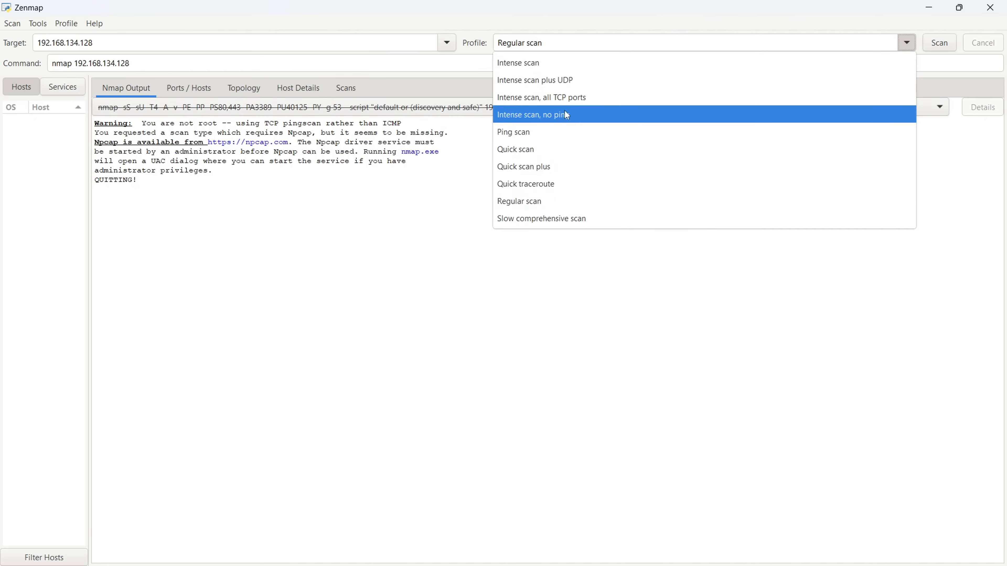
left_click(571, 98)
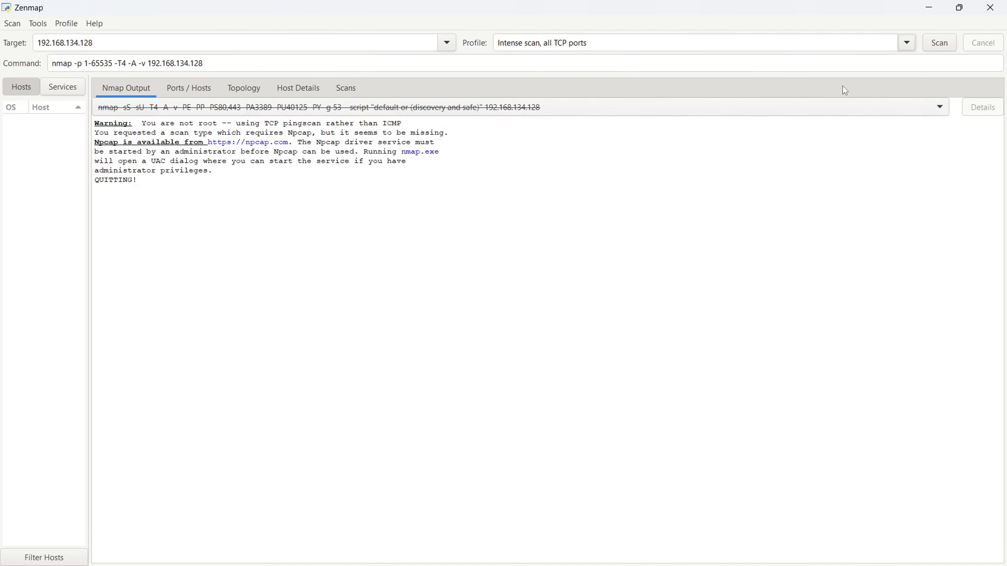
left_click(927, 48)
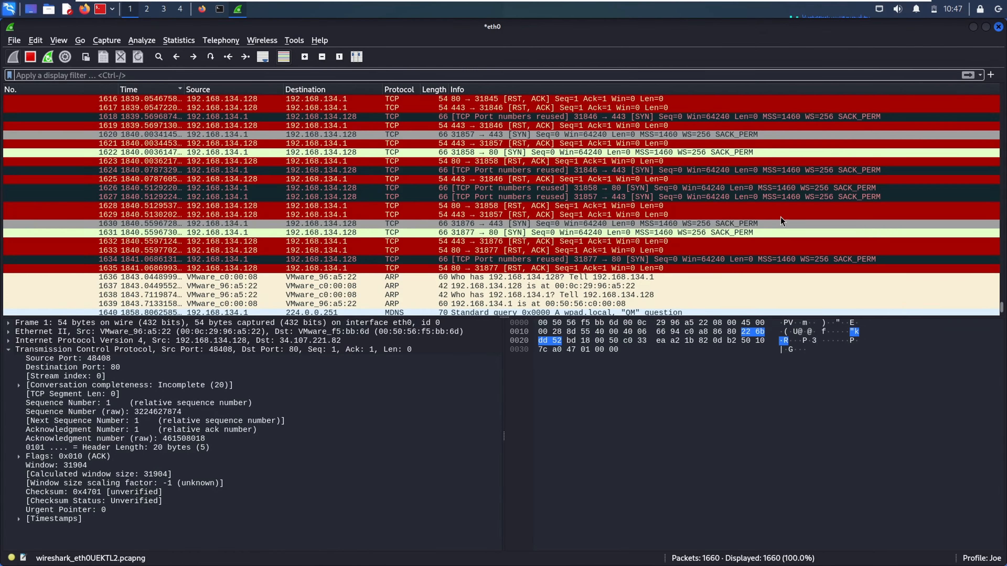
Inspect scan packets 1628, 1627, 1626, 1631, 1633 and reused-port SYN 1634 to port 80
left_click(528, 206)
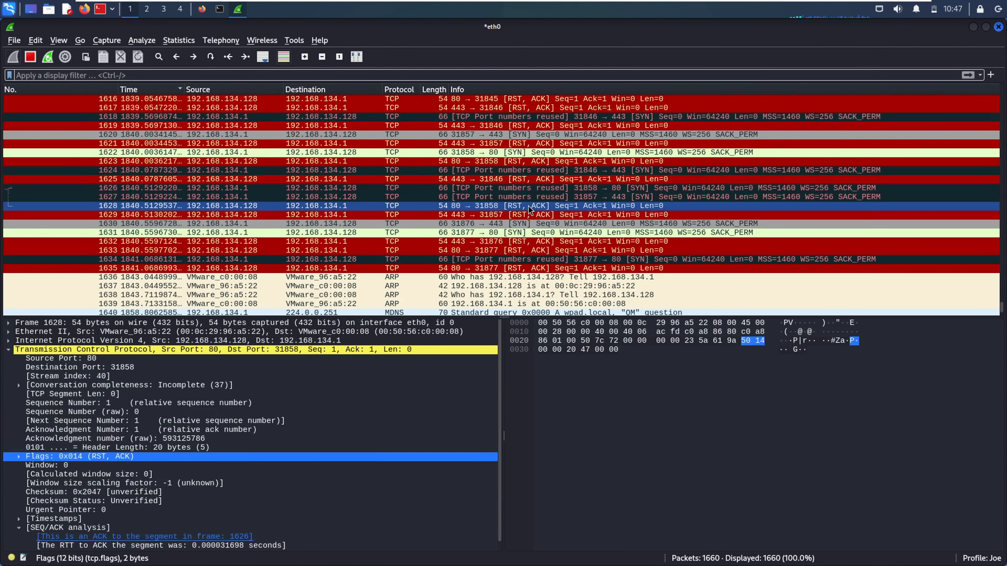
left_click(493, 195)
left_click(470, 171)
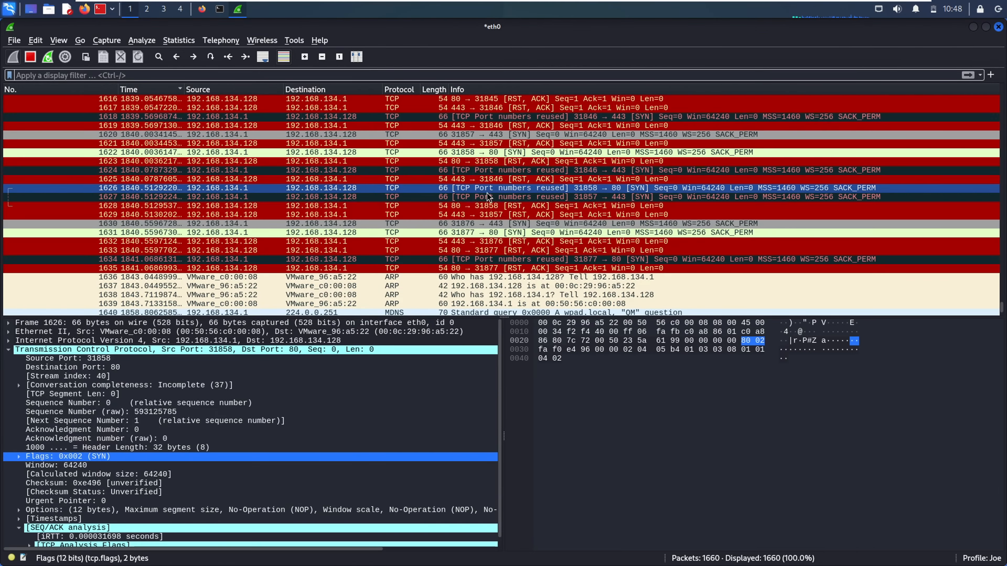
left_click(504, 233)
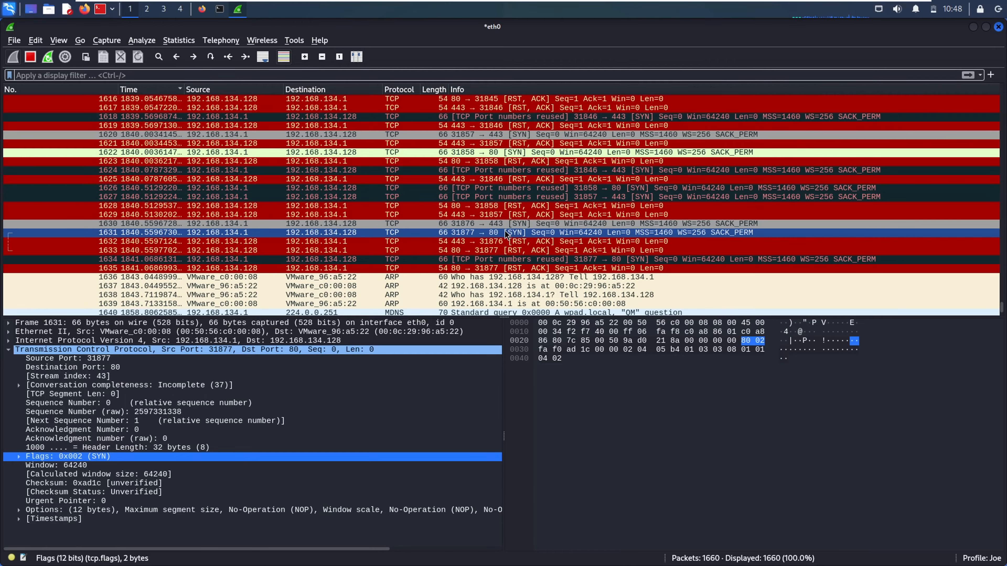
left_click(507, 253)
left_click(518, 263)
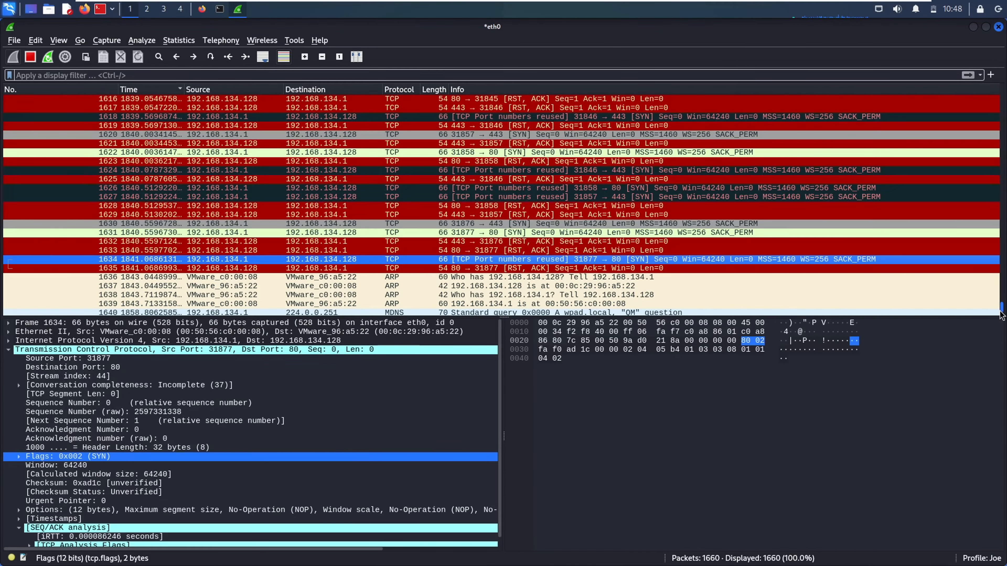
left_click_drag(1000, 311, 1000, 329)
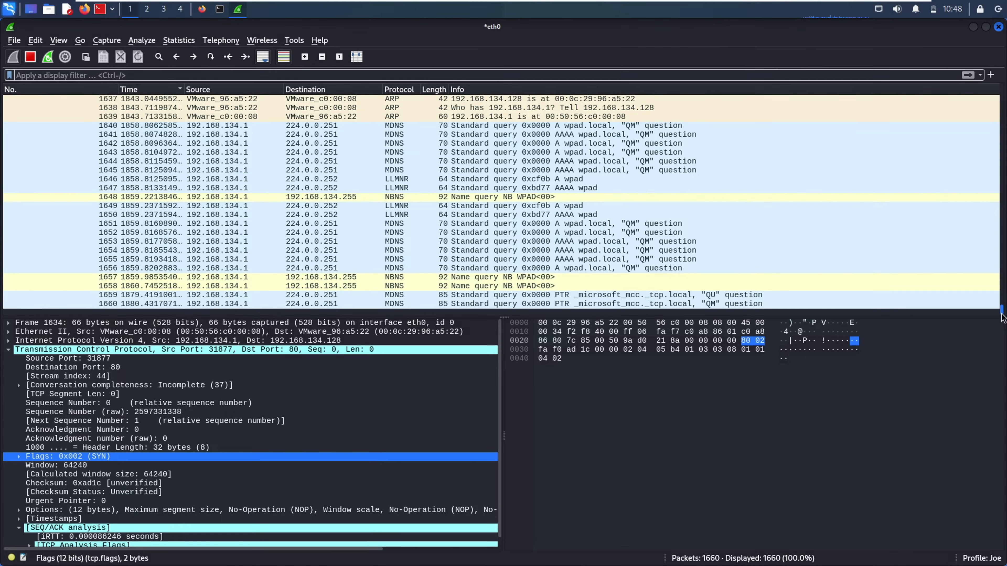
scroll(1001, 315, "up", 10)
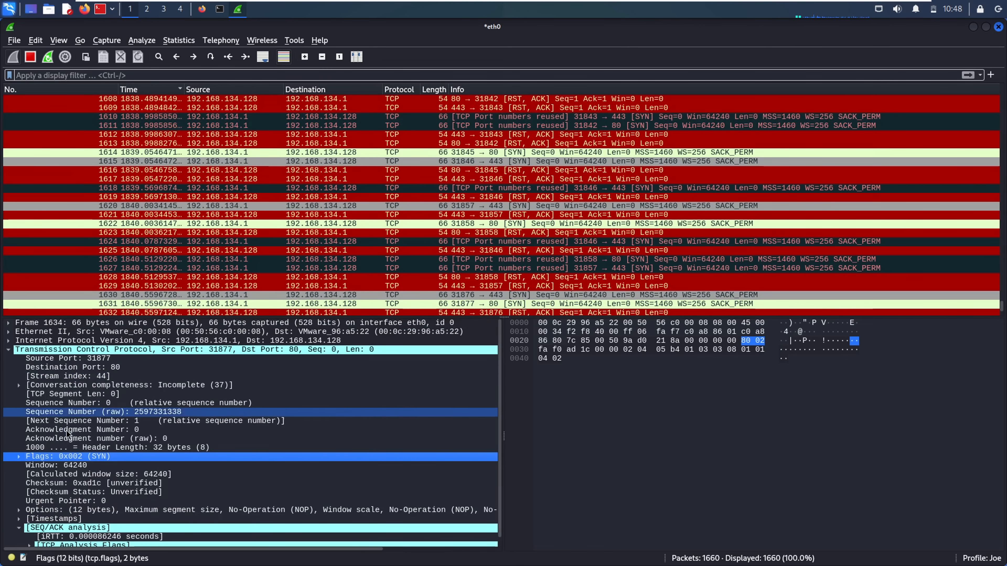
Examine the packet's conversation completeness, relative sequence number and IPv4 header fields
left_click(114, 385)
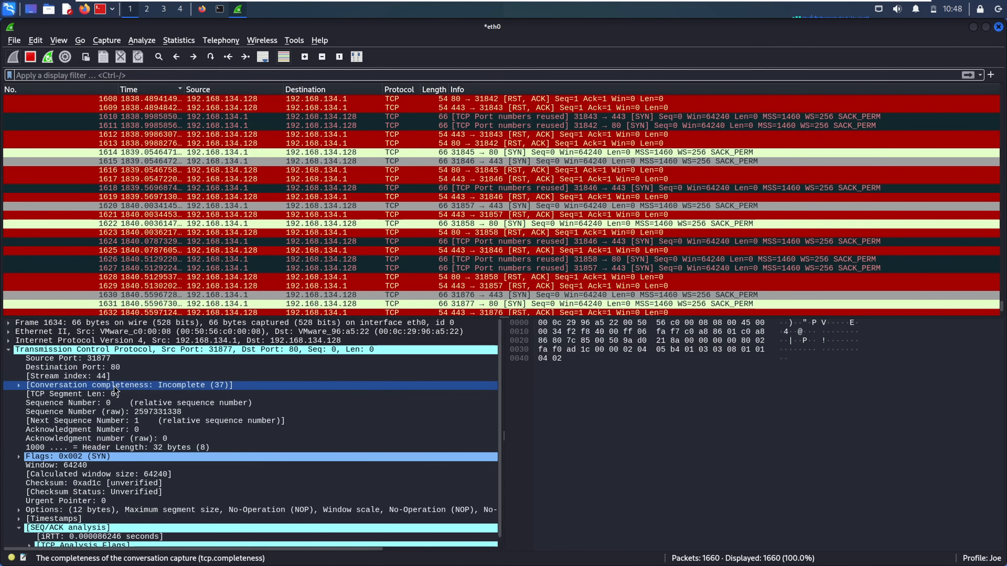
left_click(99, 403)
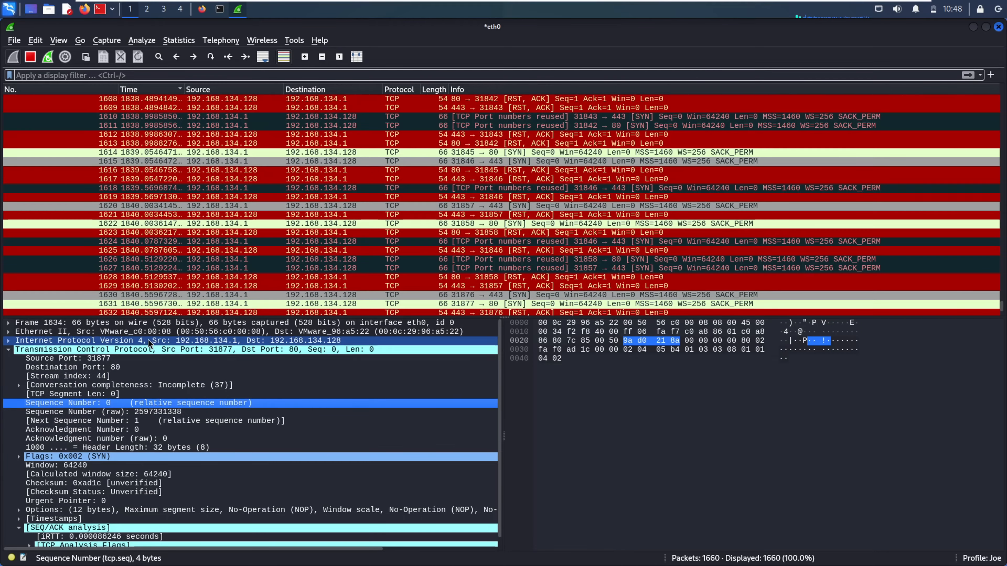
left_click(8, 341)
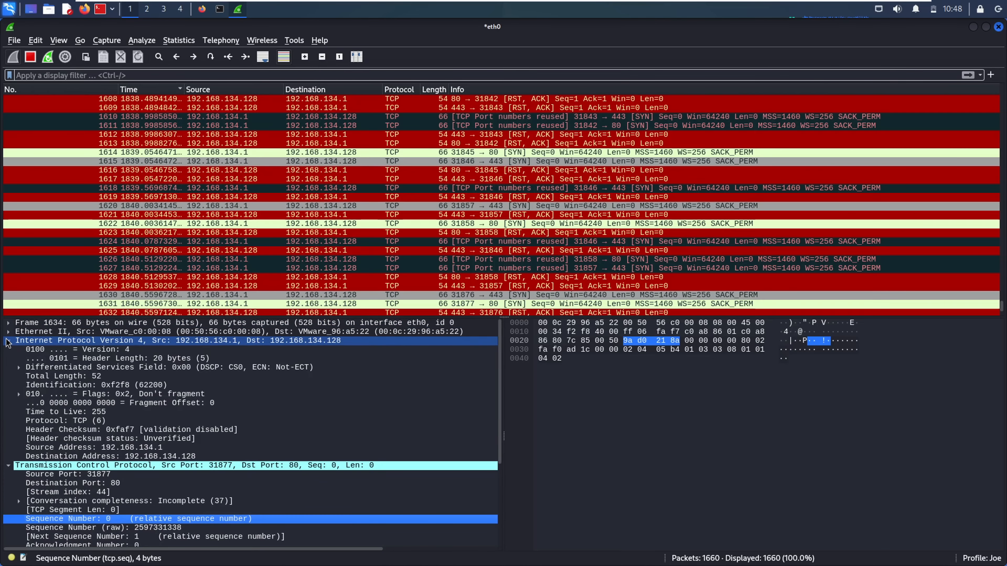
left_click(8, 341)
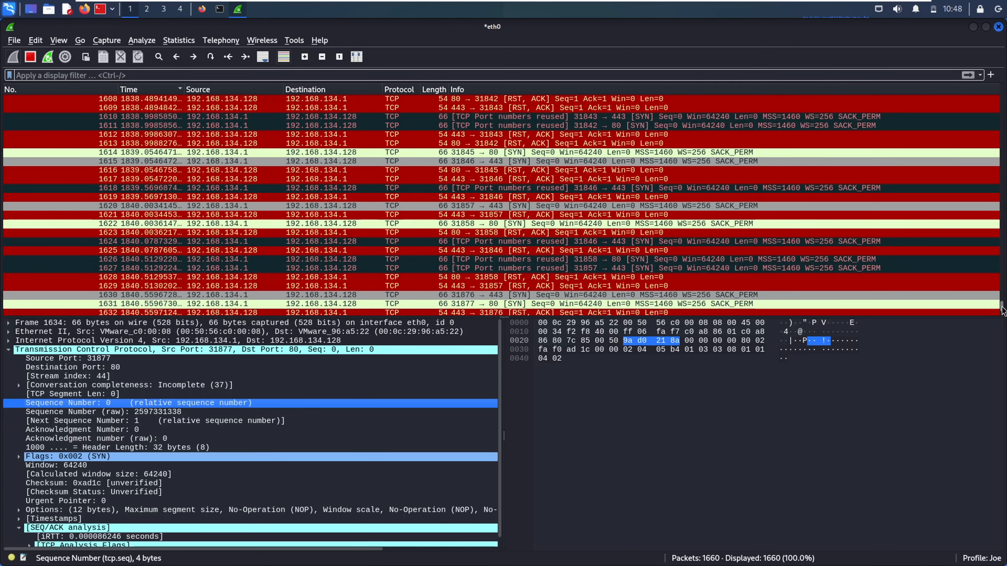
mouse_move(1001, 306)
left_mouse_down()
mouse_move(1003, 315)
mouse_move(1002, 305)
left_mouse_up()
Inspect RST, ACK packets 1632, 1623 and 1628, checking packet 1628's flags
left_click(515, 205)
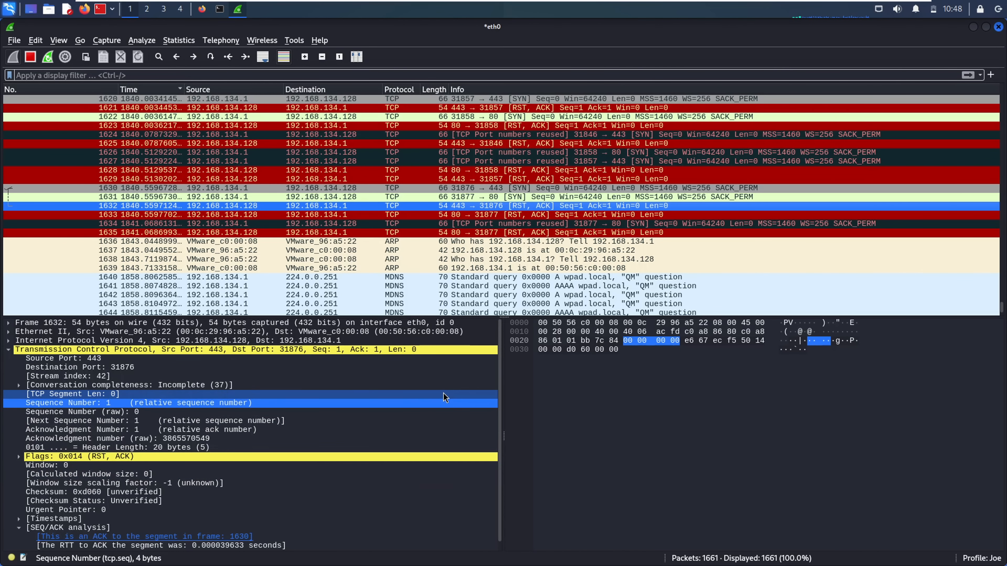
left_click(639, 463)
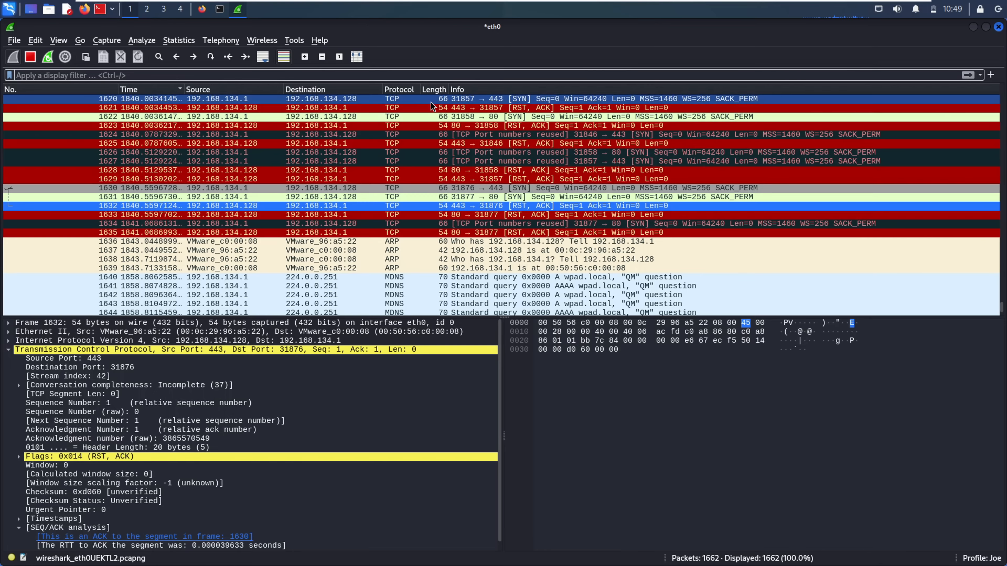
left_click(395, 126)
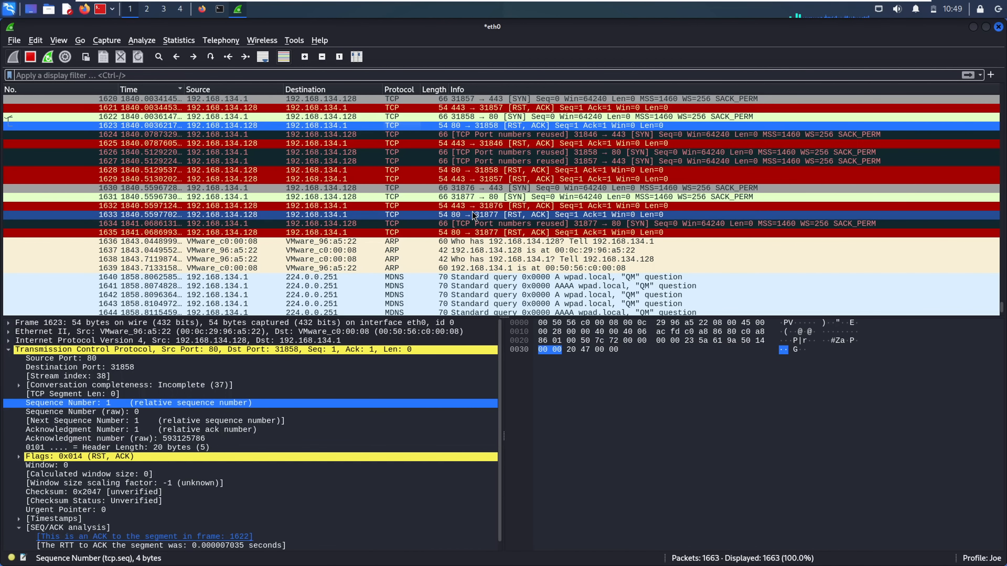
left_click(371, 169)
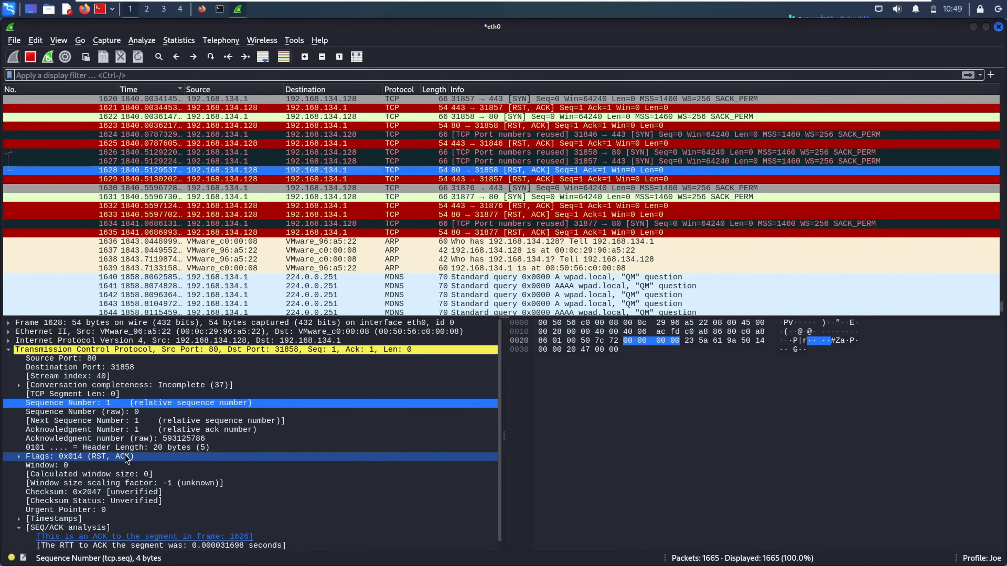
left_click(72, 457)
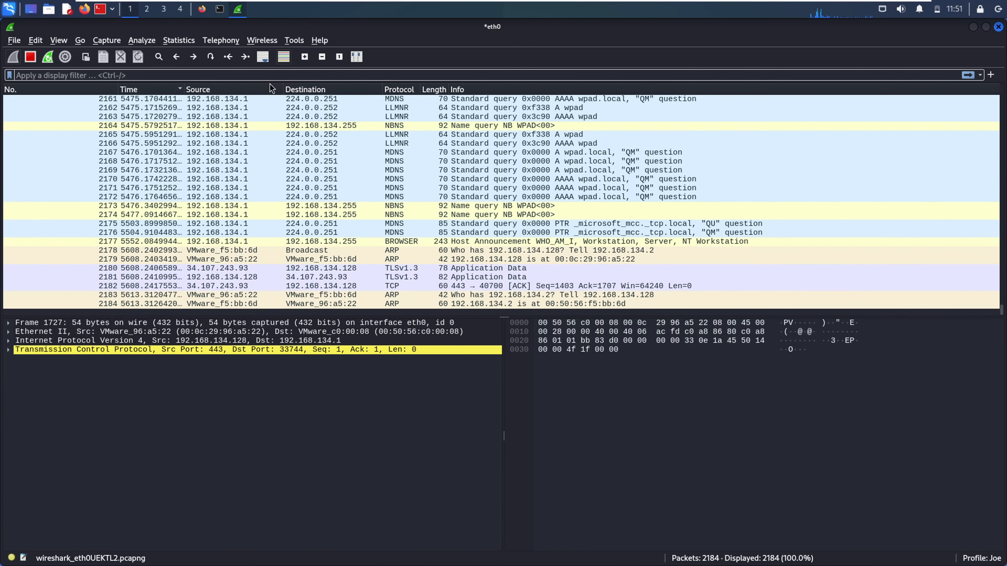
Filter the capture to udp and expand DNS response 1664's UDP header
left_click(256, 72)
type("udp")
key("Return")
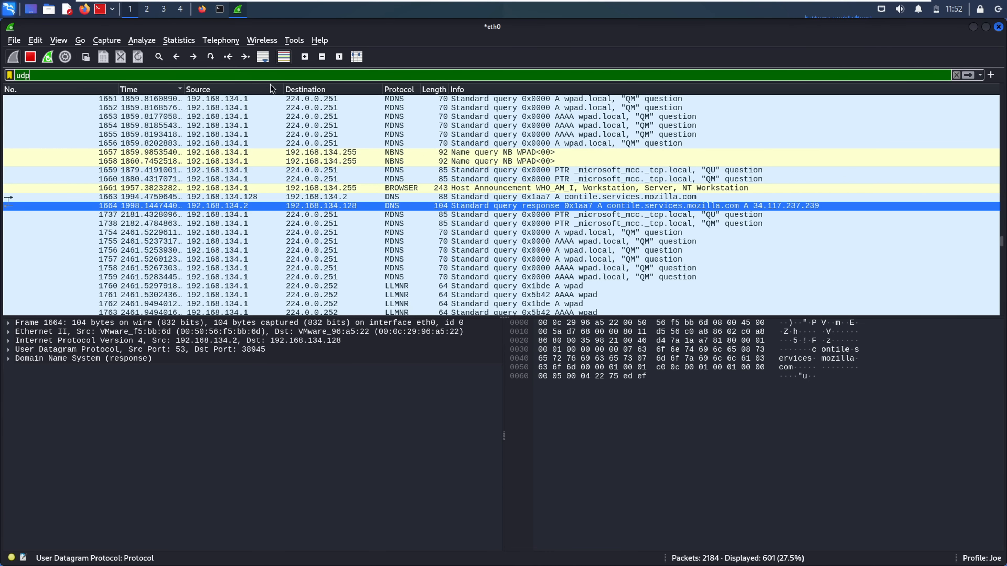
left_click(108, 350)
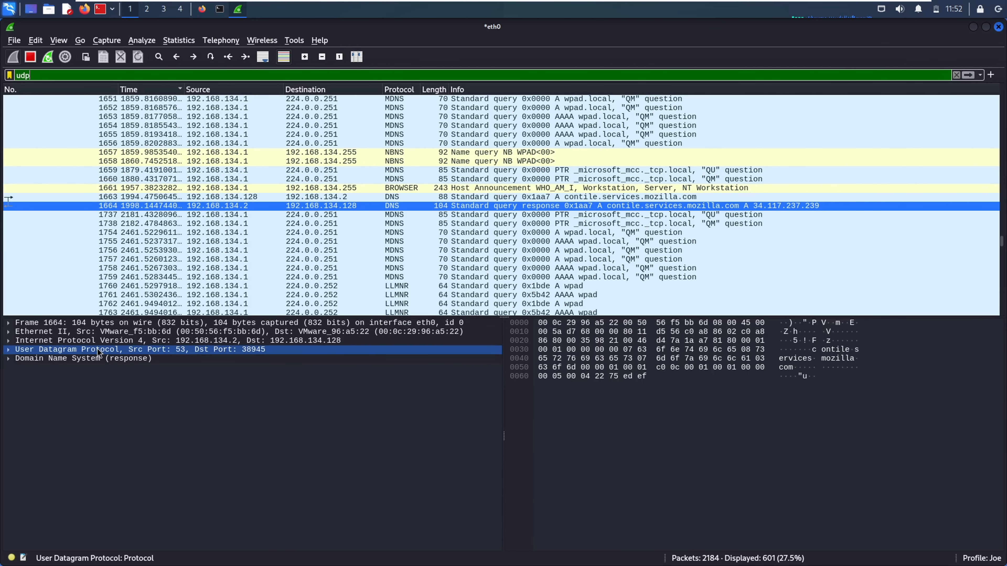
left_click(9, 349)
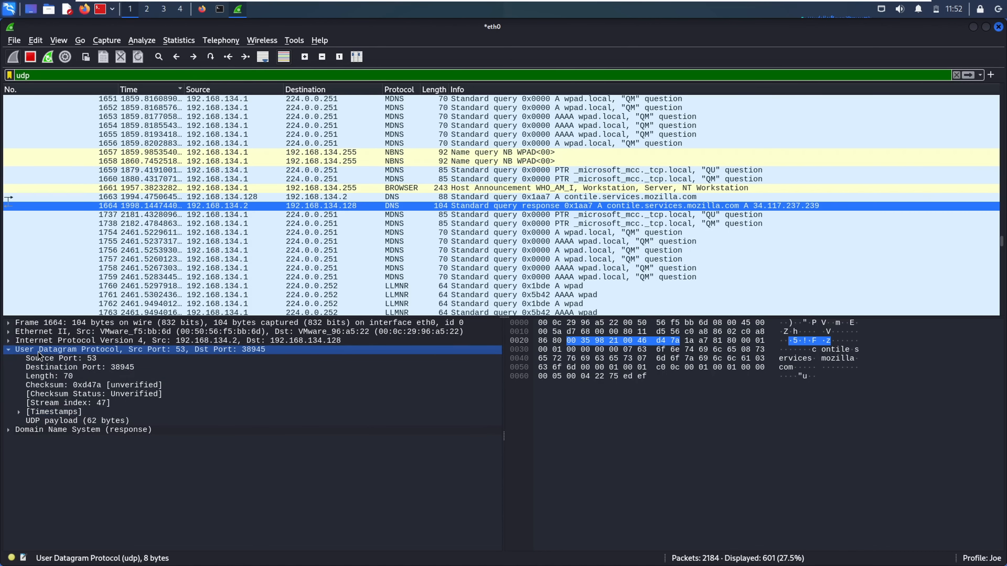
Check the UDP timestamps, then inspect DNS query 1663 and BROWSER announcement 1661
left_click(24, 413)
left_click(19, 412)
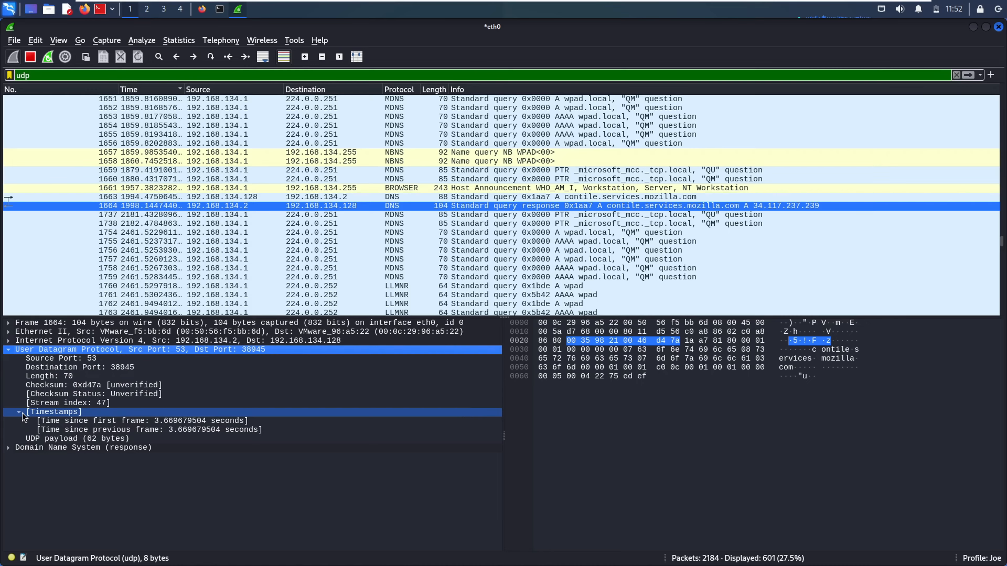
left_click(19, 412)
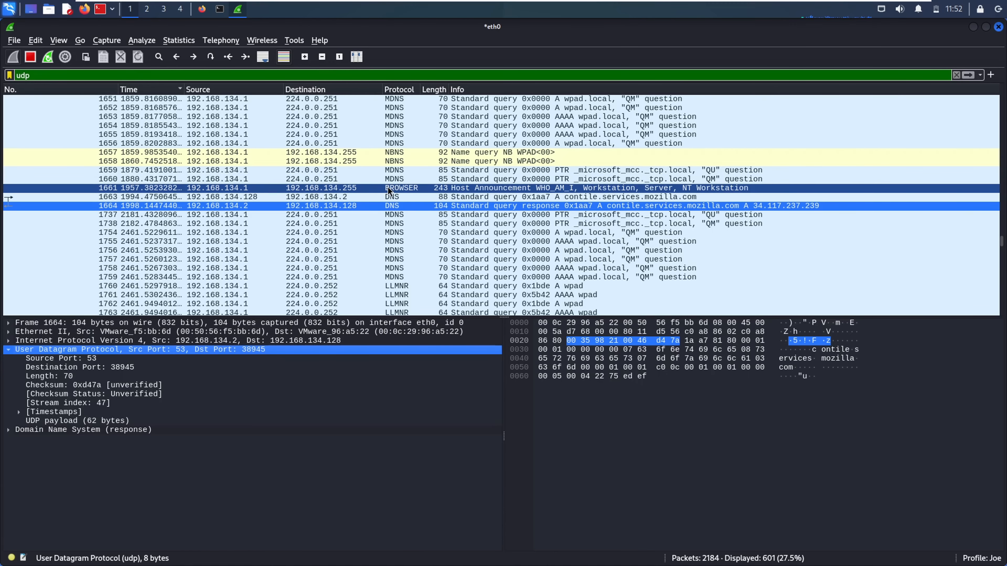
left_click(388, 197)
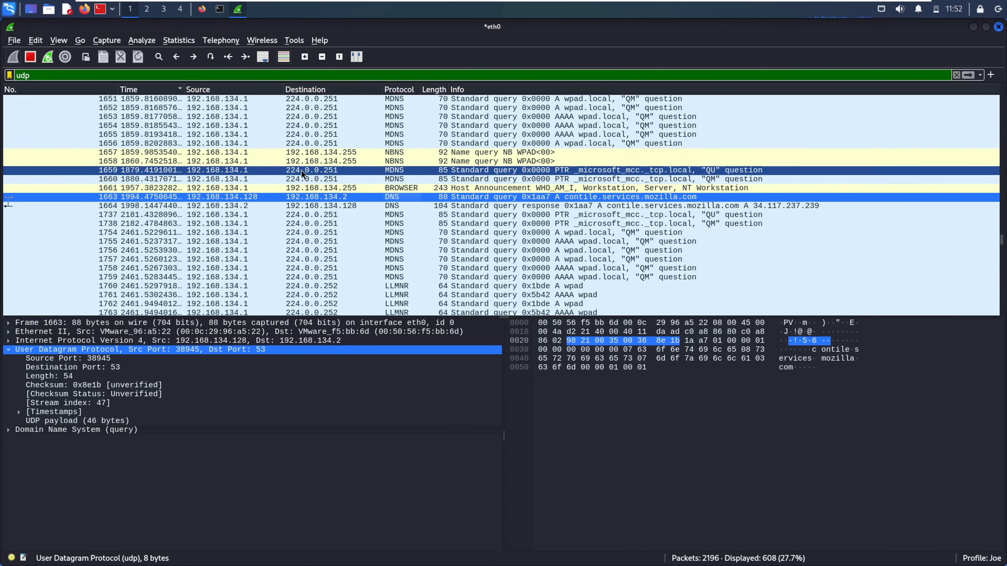
left_click(299, 188)
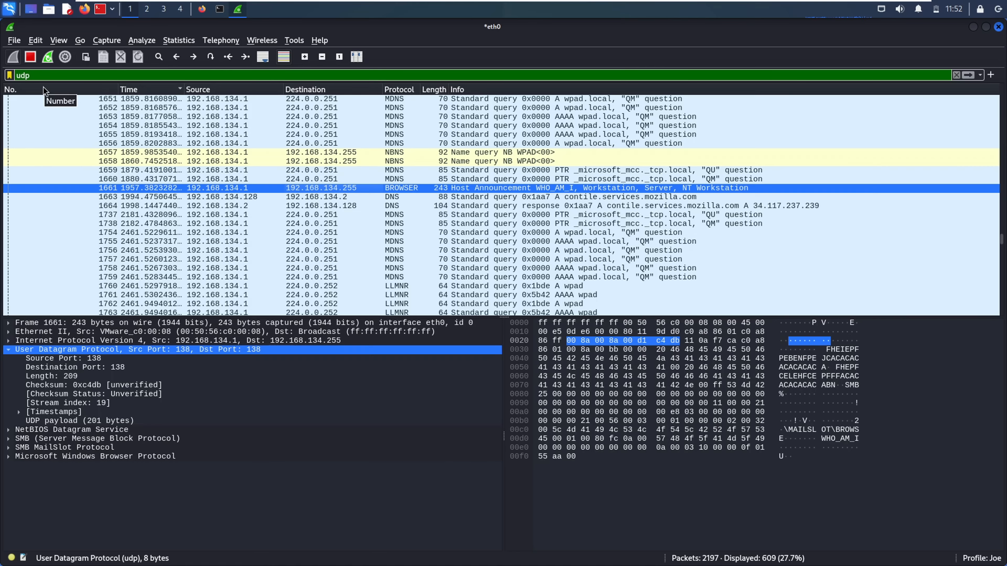
Filter the packet list to dhcp and inspect the first Request and last ACK packets
double_click(27, 75)
type("dhcp")
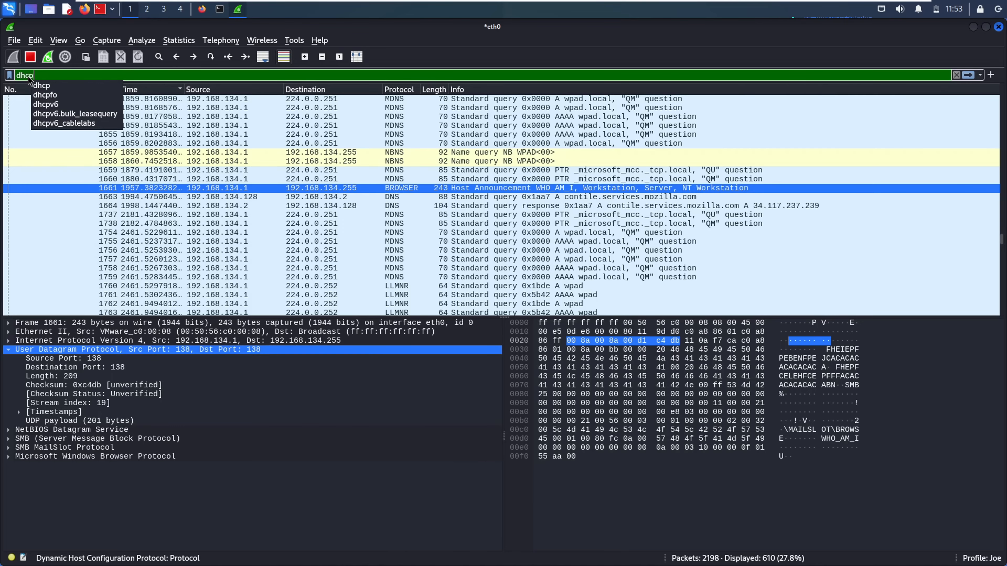
key("Return")
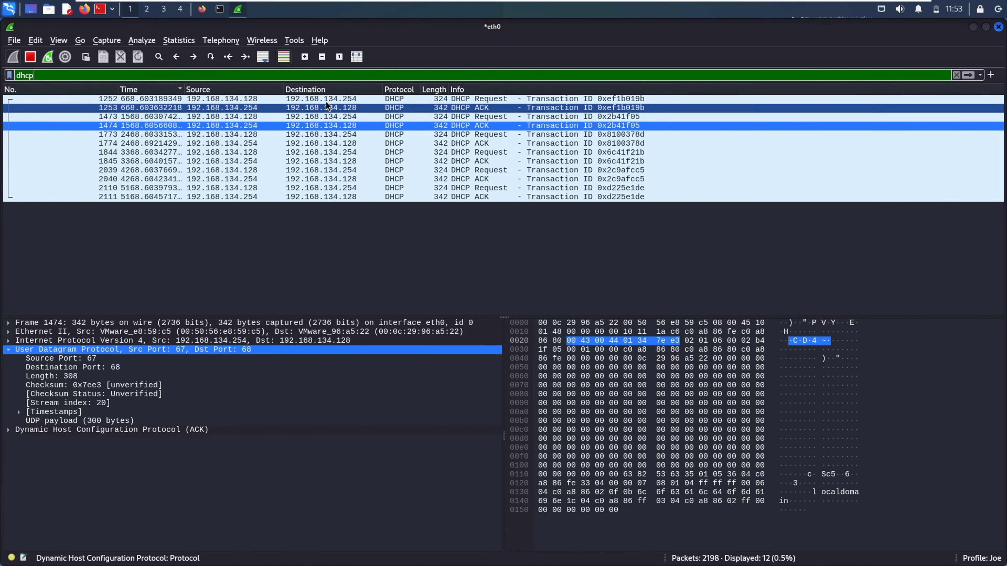
left_click(398, 103)
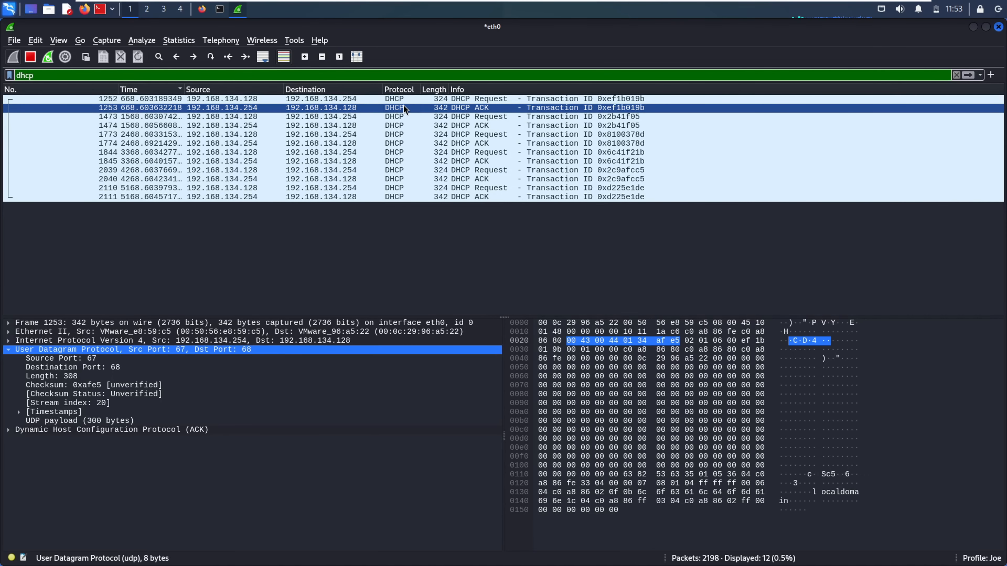
left_click(396, 197)
Inspect DHCP Request/ACK packets 2110, 1845, 2039 and 2040
left_click(398, 188)
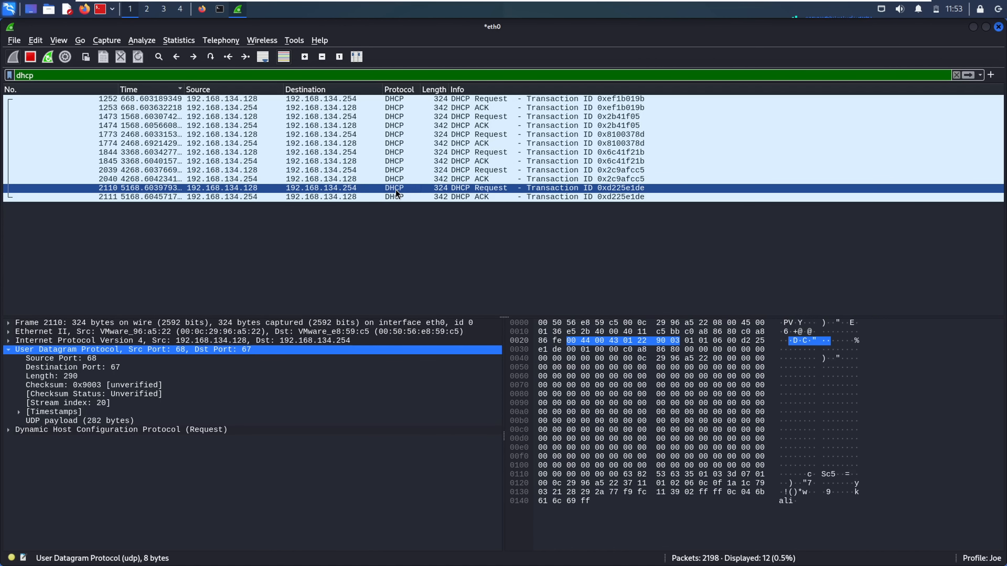
left_click(398, 162)
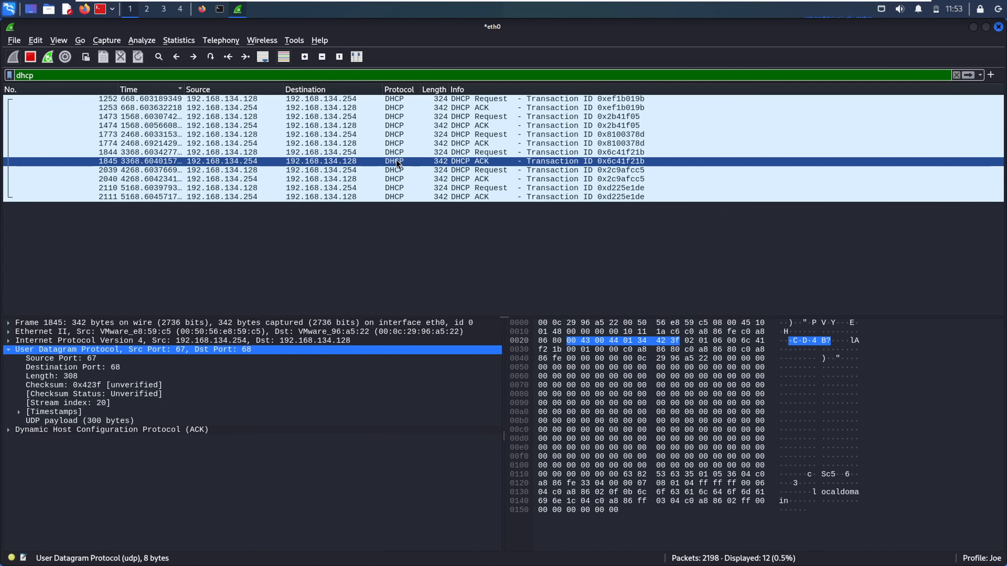
left_click(398, 173)
left_click(397, 181)
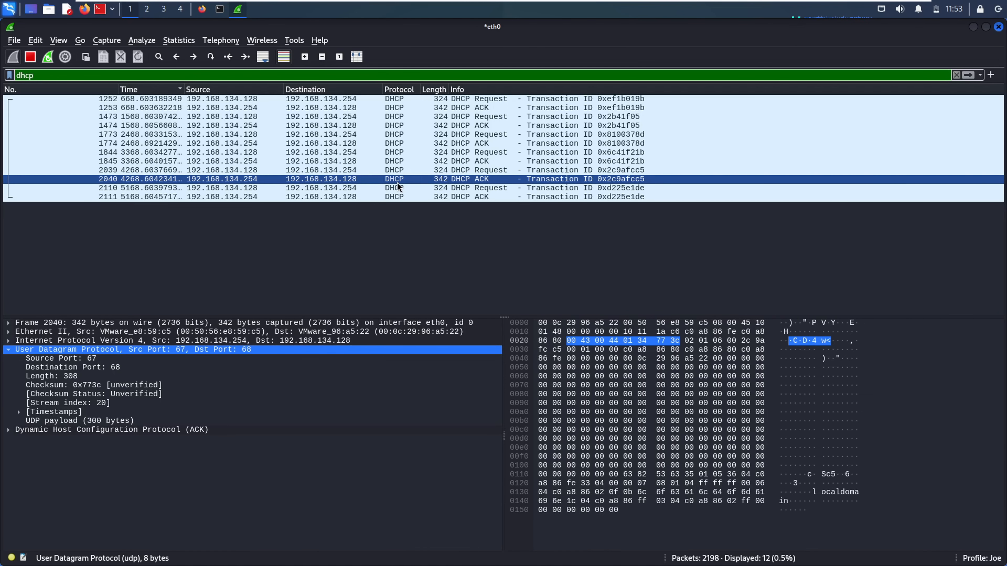
left_click(400, 170)
left_click(398, 164)
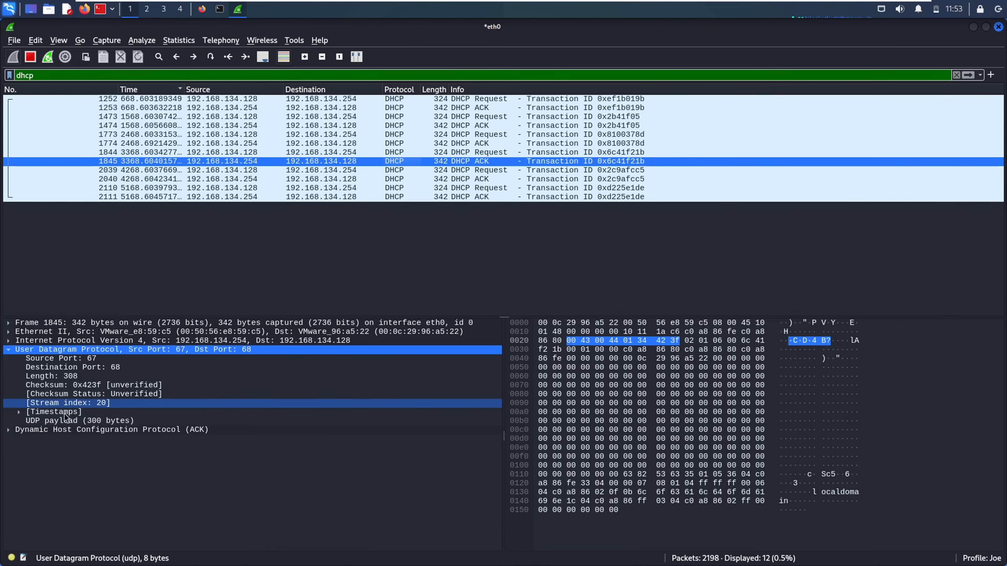
Locate the source port 67, destination port 68 and UDP length bytes of packet 1845
left_click(99, 360)
left_click(130, 368)
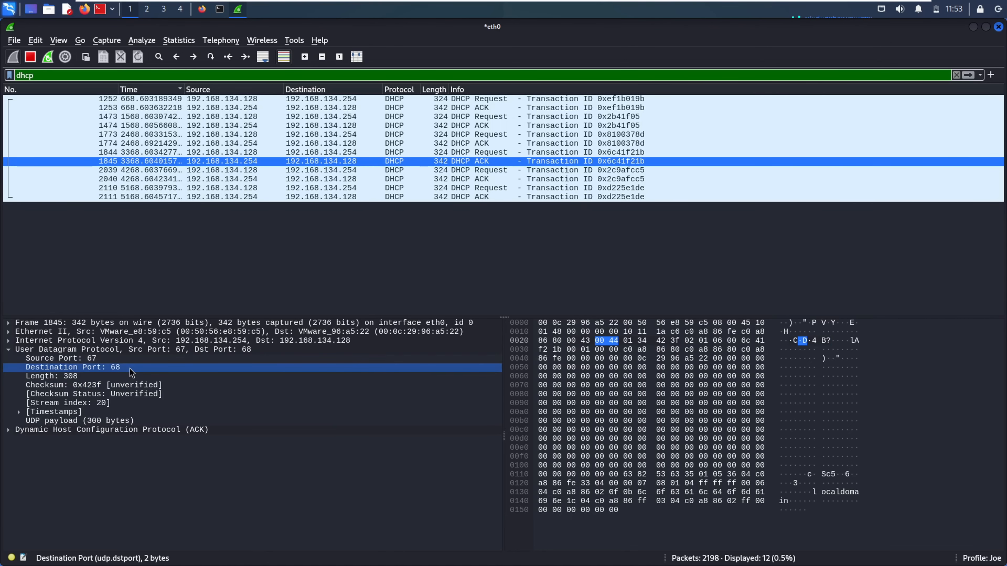
left_click(150, 377)
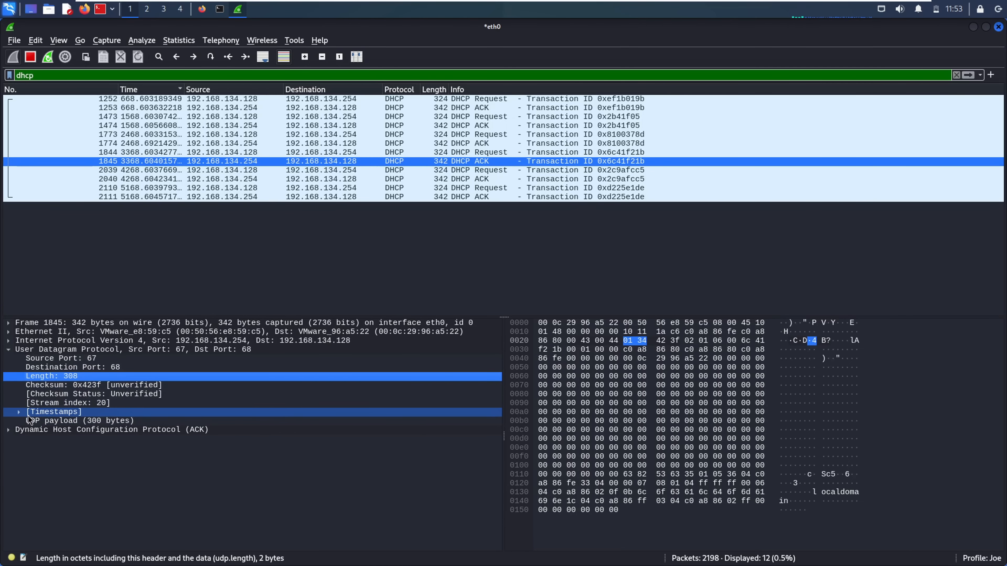
left_click(19, 414)
left_click(19, 415)
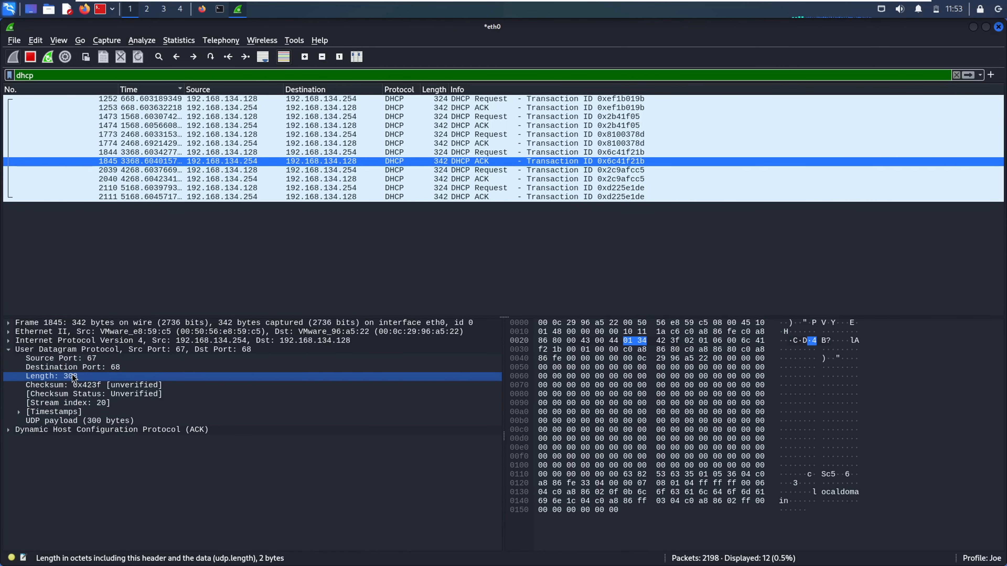
Review DHCP packets 1773, 1774, 2040, 2110 and 2111
left_click(536, 143)
left_click(516, 133)
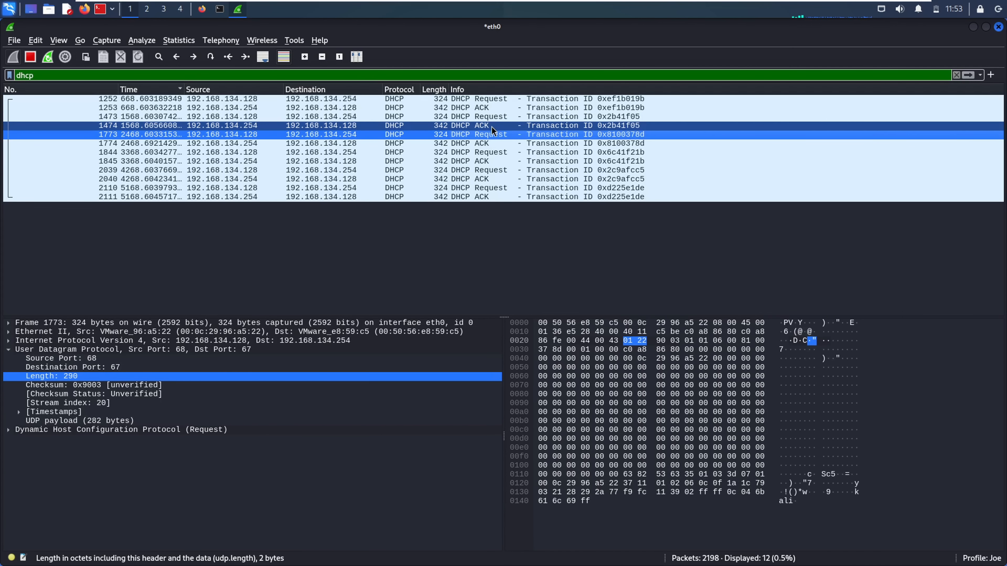
left_click(494, 178)
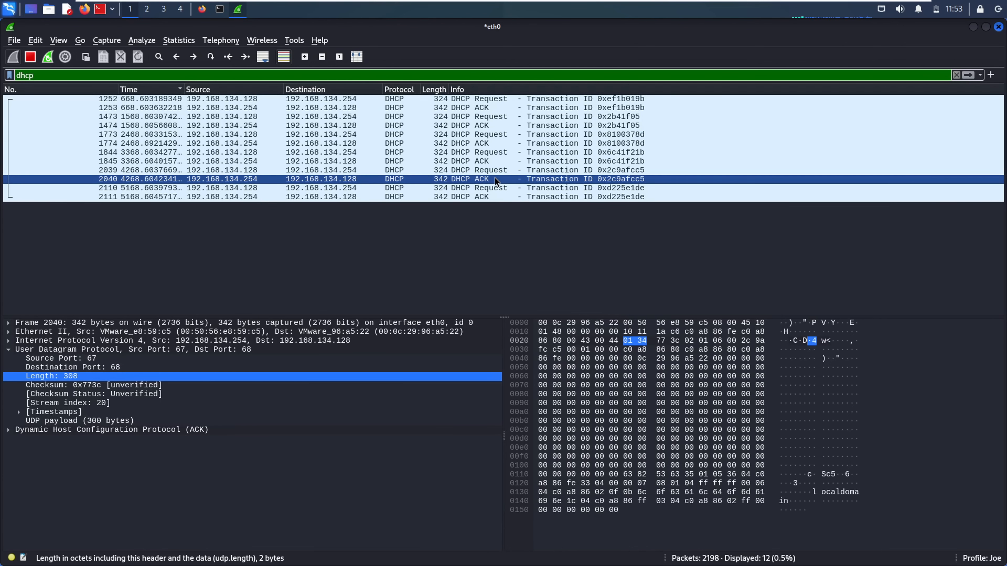
left_click(497, 188)
left_click(499, 197)
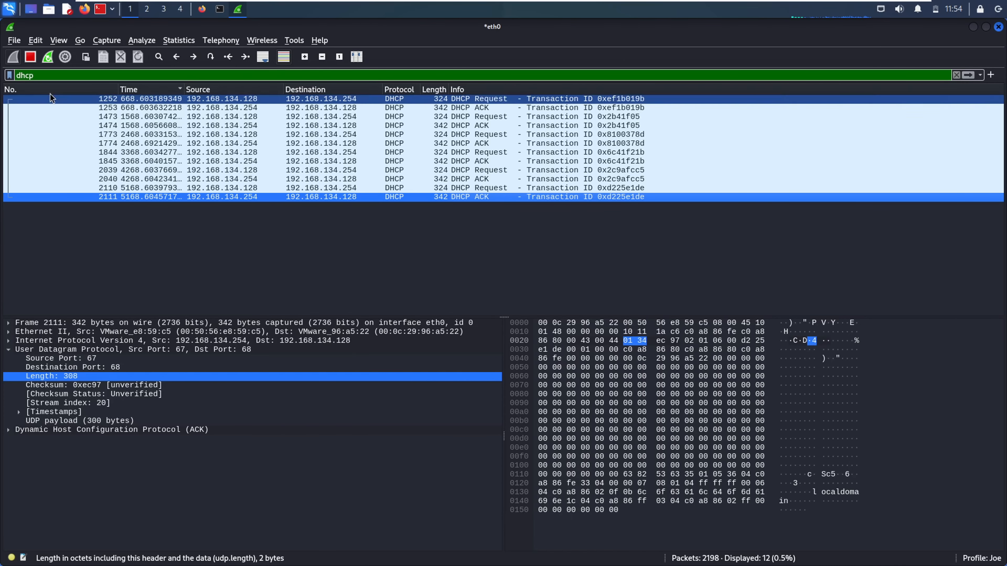
double_click(27, 76)
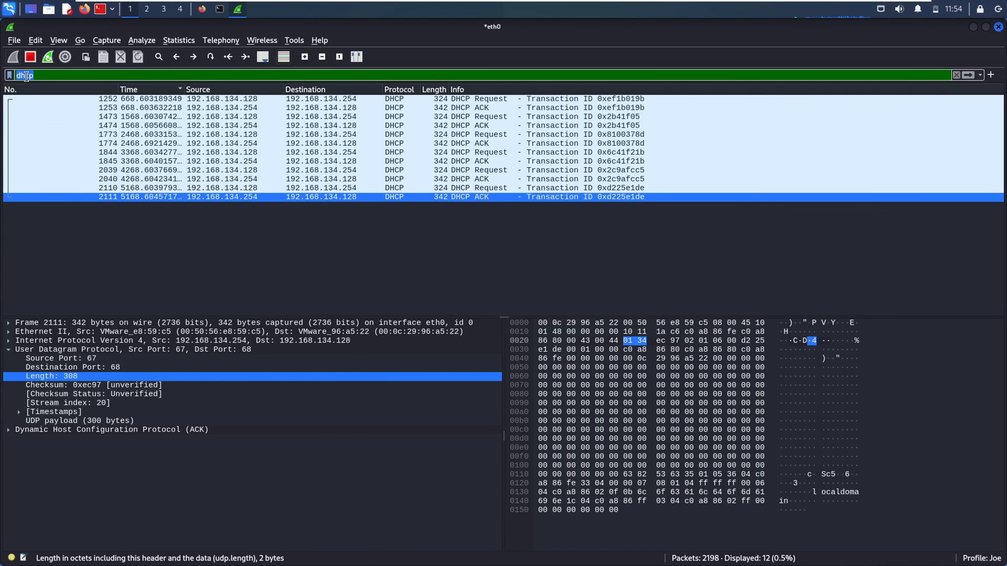
Apply a dns filter, sort by Protocol, and expand the Domain Name System details of response 1498
type("dns")
key("Return")
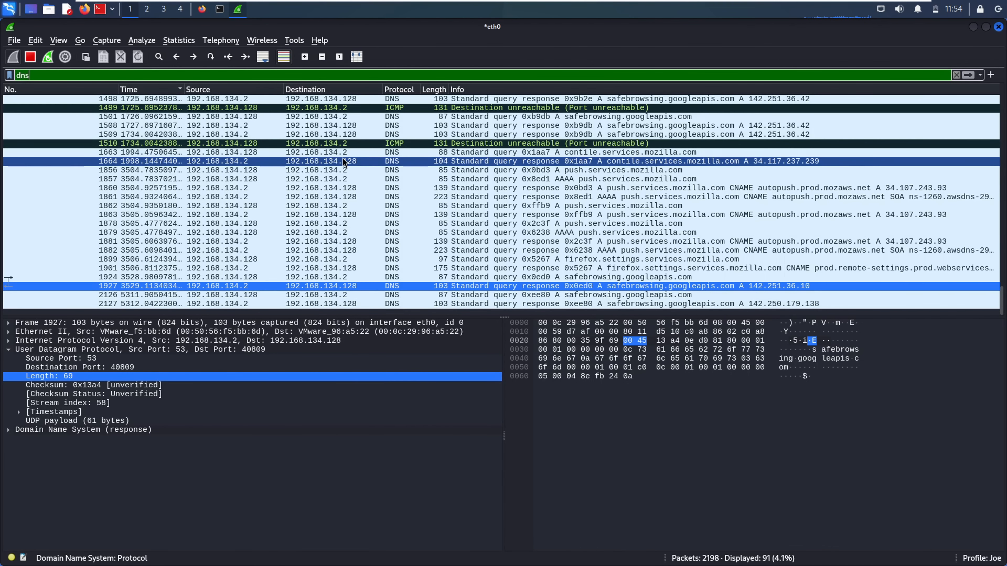
left_click(397, 89)
left_click(391, 97)
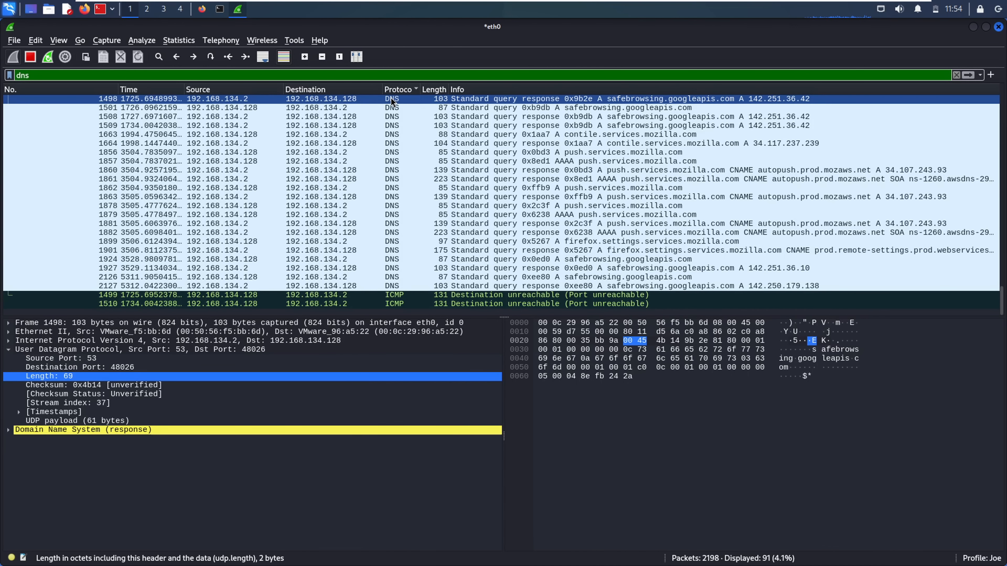
left_click(8, 429)
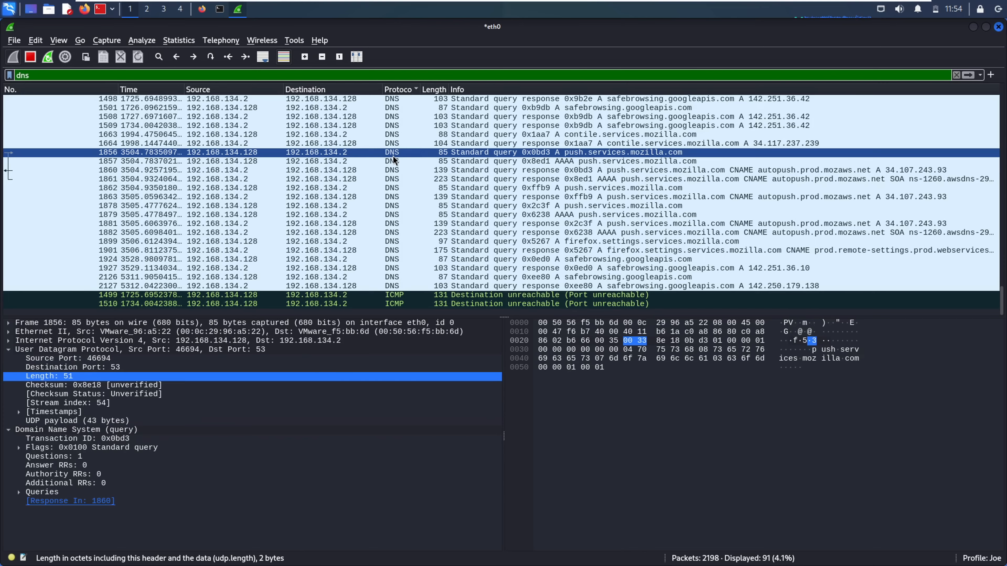
left_click(352, 107)
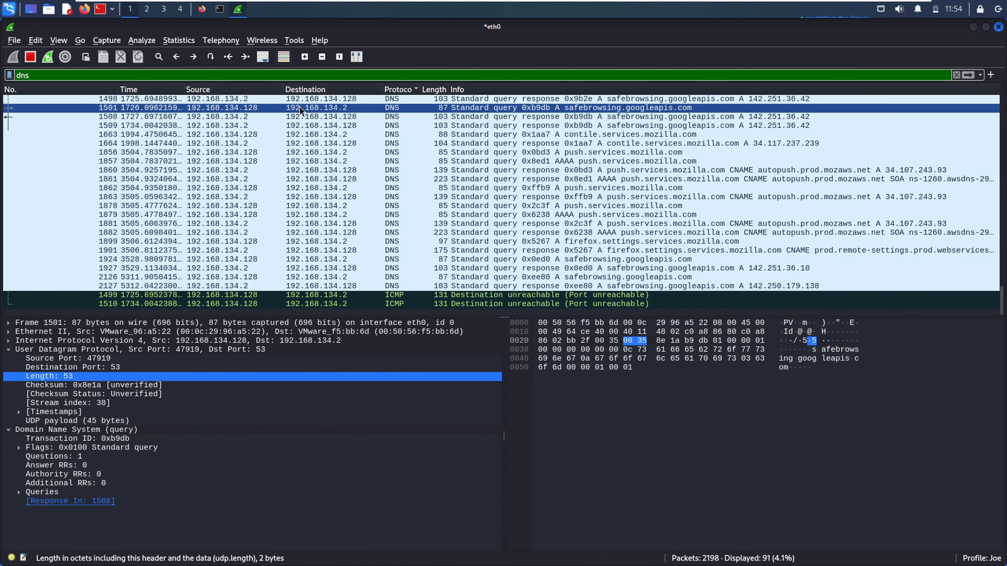
key("Up")
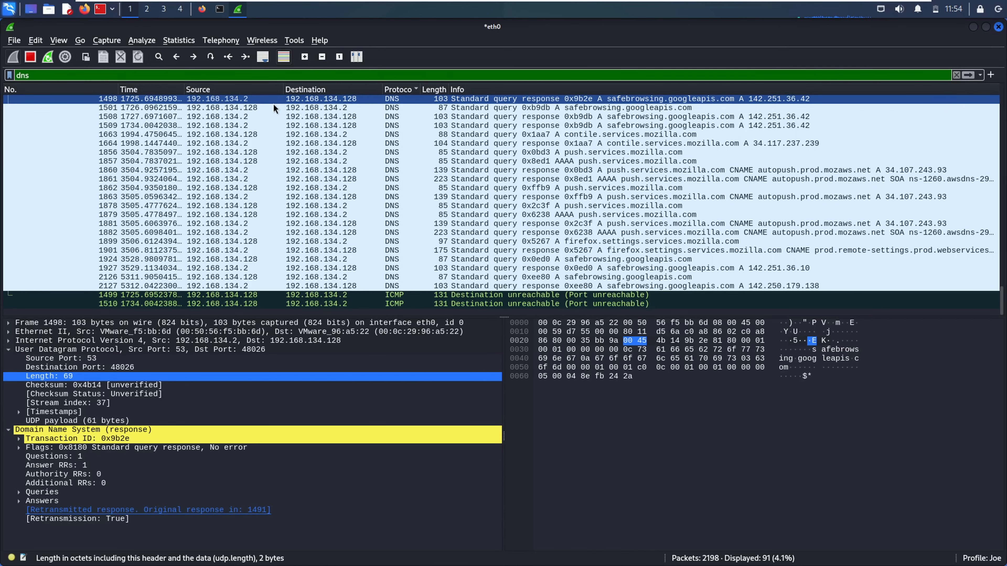
Reload example.com in Firefox to generate fresh DNS traffic
left_click(202, 9)
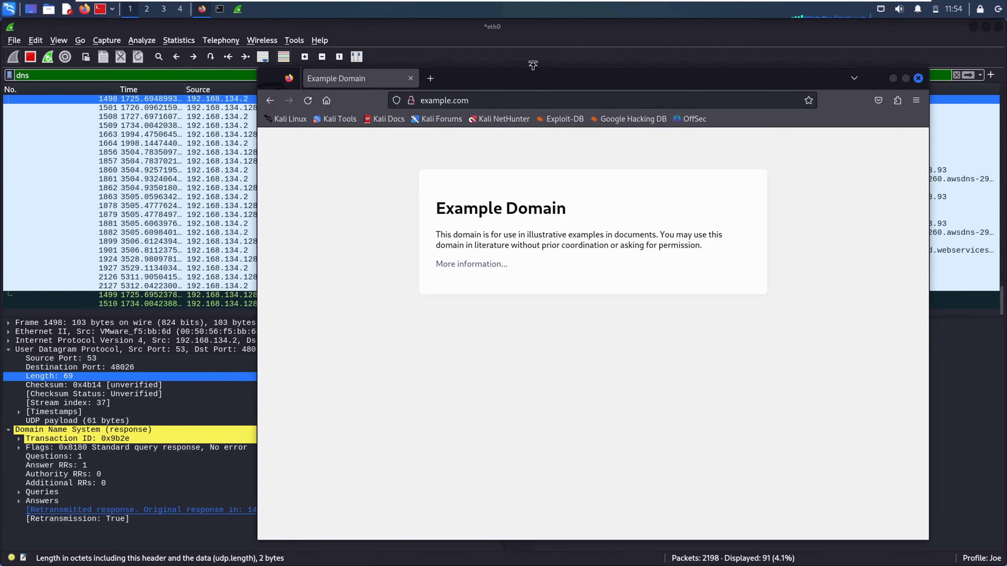
left_click(159, 268)
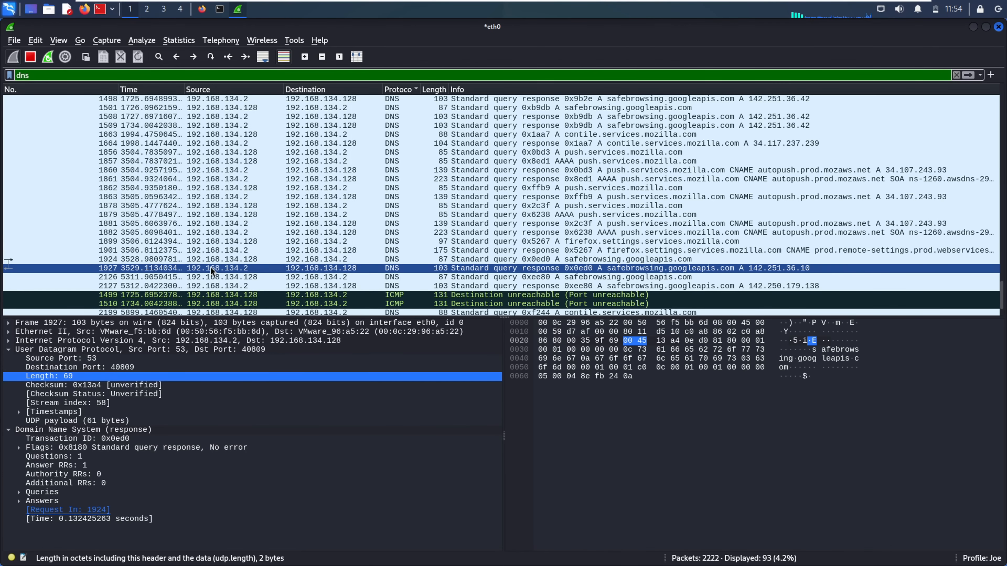
left_click(202, 10)
left_click(482, 99)
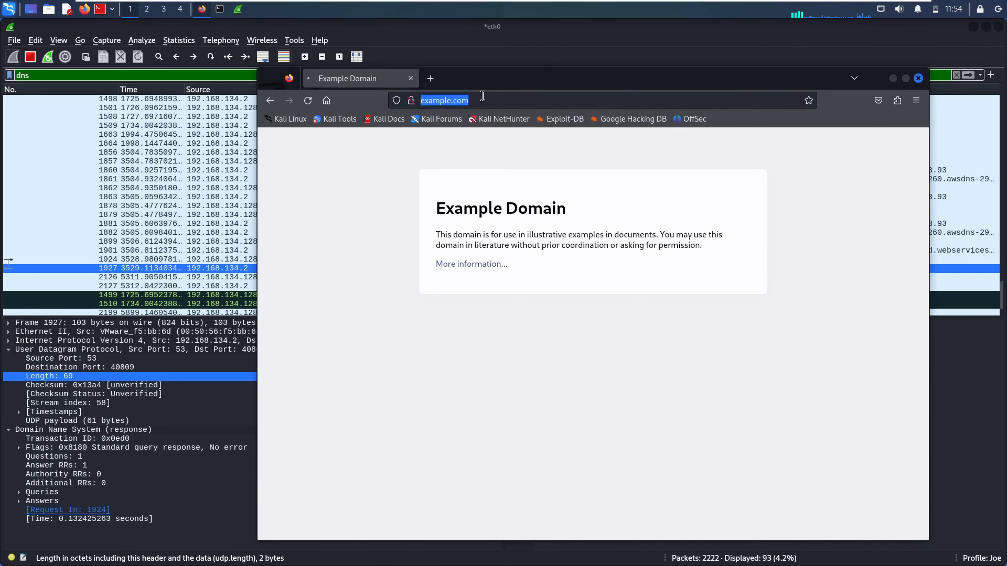
key("Return")
Back in Wireshark, inspect ICMP packet 1510 and the new DNS query packet 2199
left_click(207, 215)
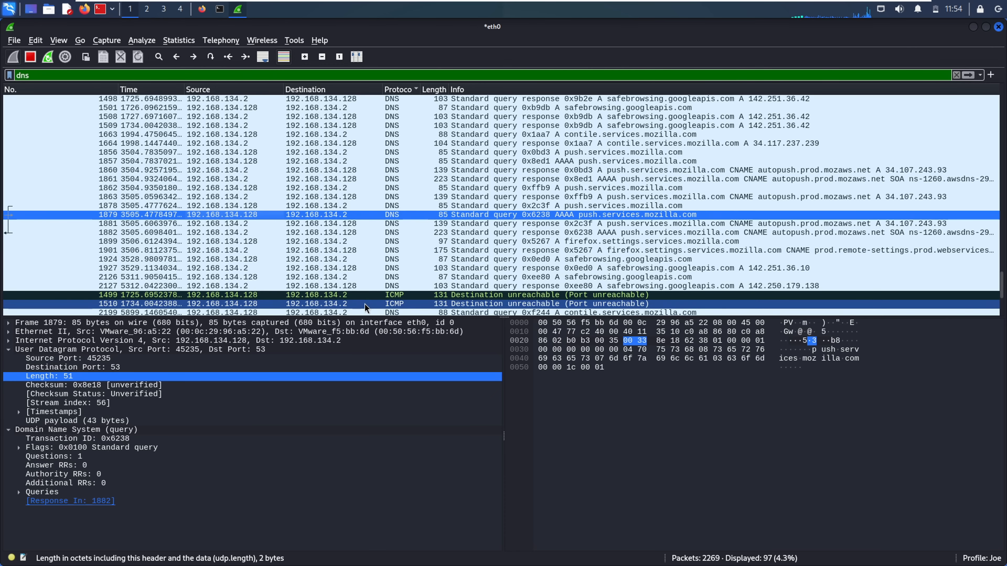
left_click(376, 305)
left_click(431, 312)
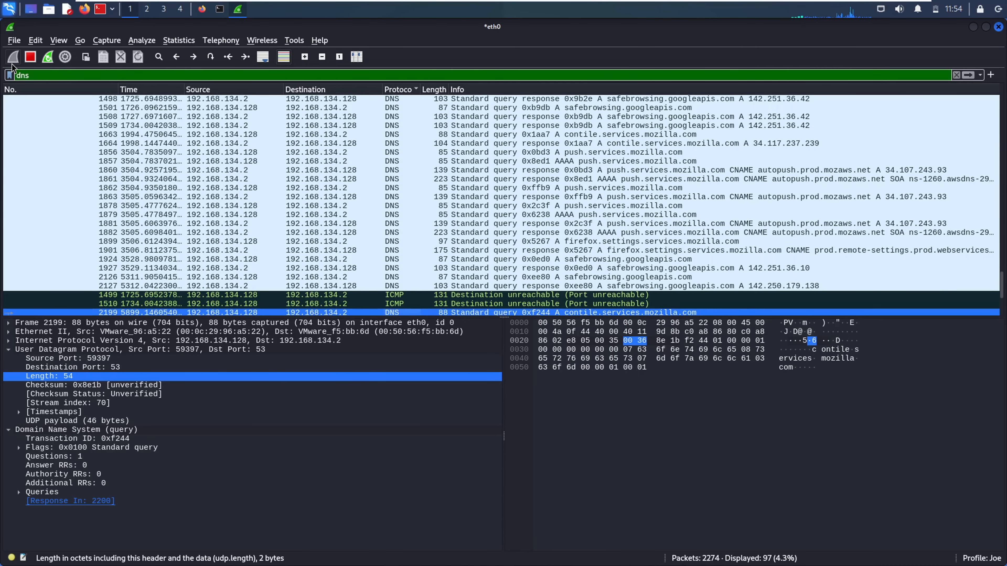
Stop the live capture and reapply the dns filter to refresh the list
left_click(34, 61)
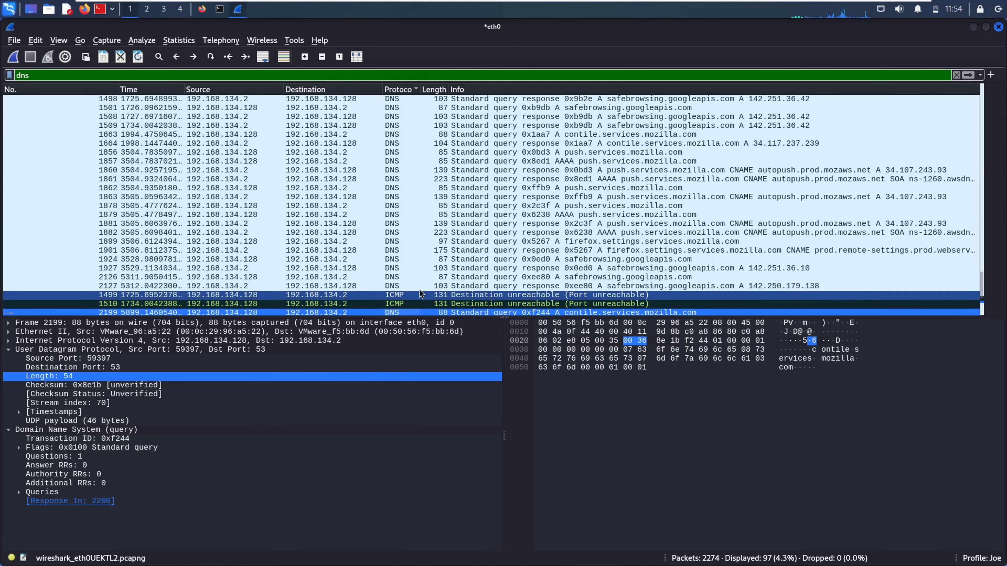
left_click(35, 76)
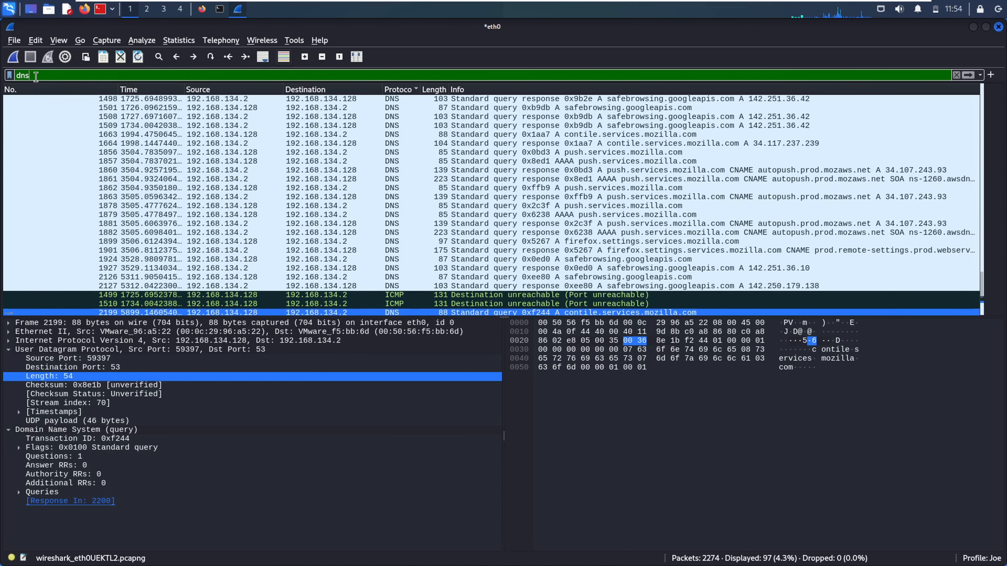
double_click(36, 77)
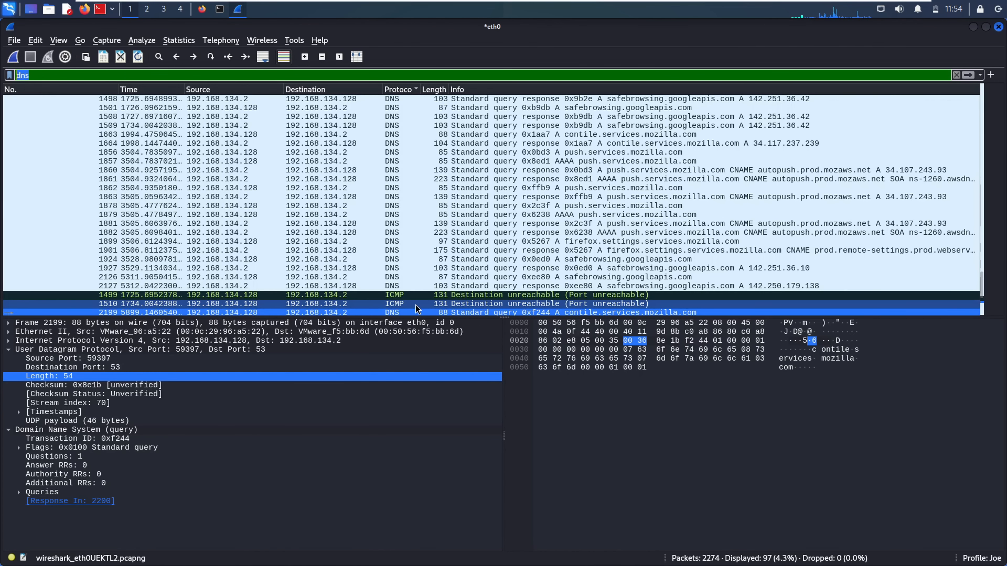
key("Return")
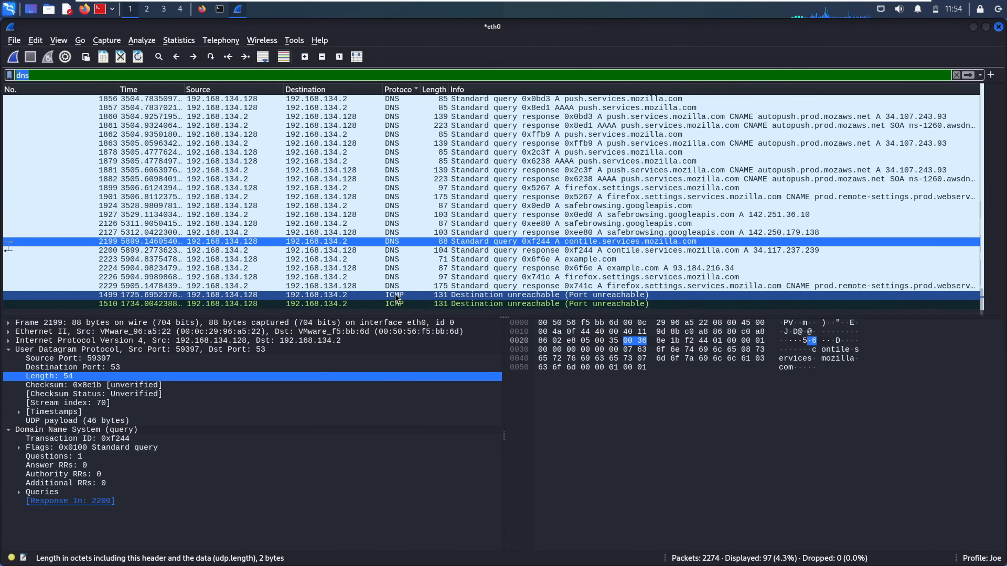
Examine the DNS response inside ICMP packet 1499, then select DNS response packet 2229
left_click(397, 295)
left_click(152, 350)
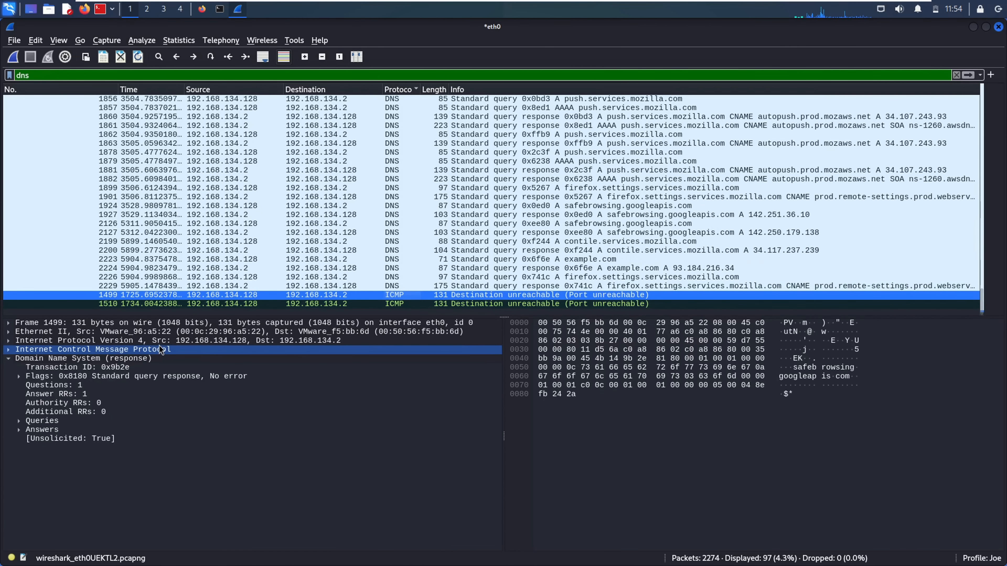
left_click(145, 358)
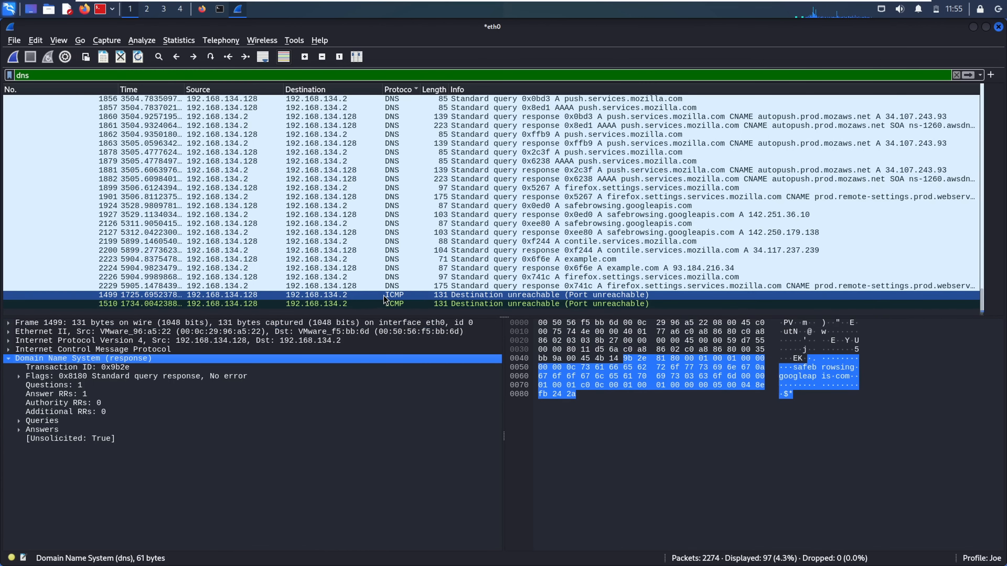
left_click(400, 288)
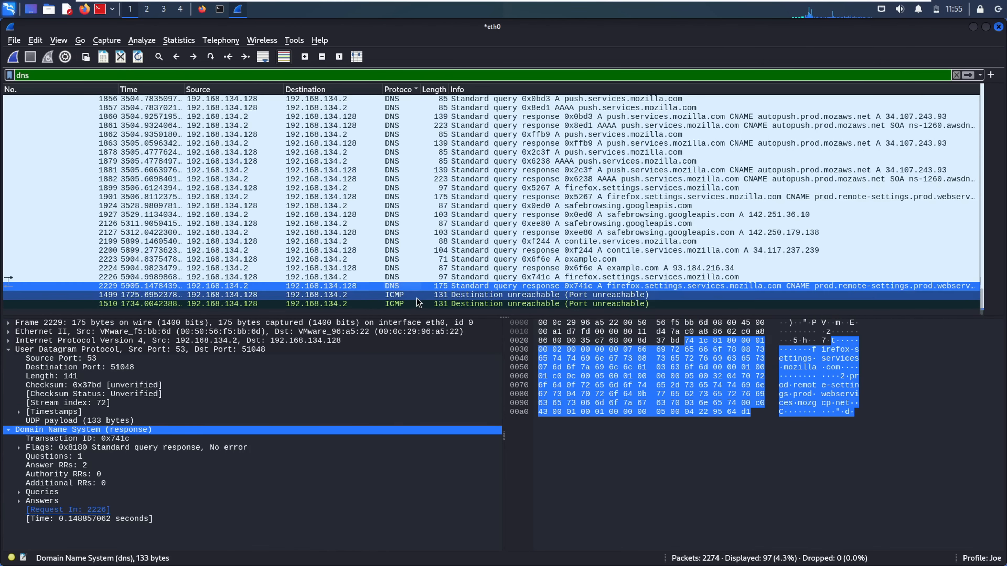
right_click(404, 285)
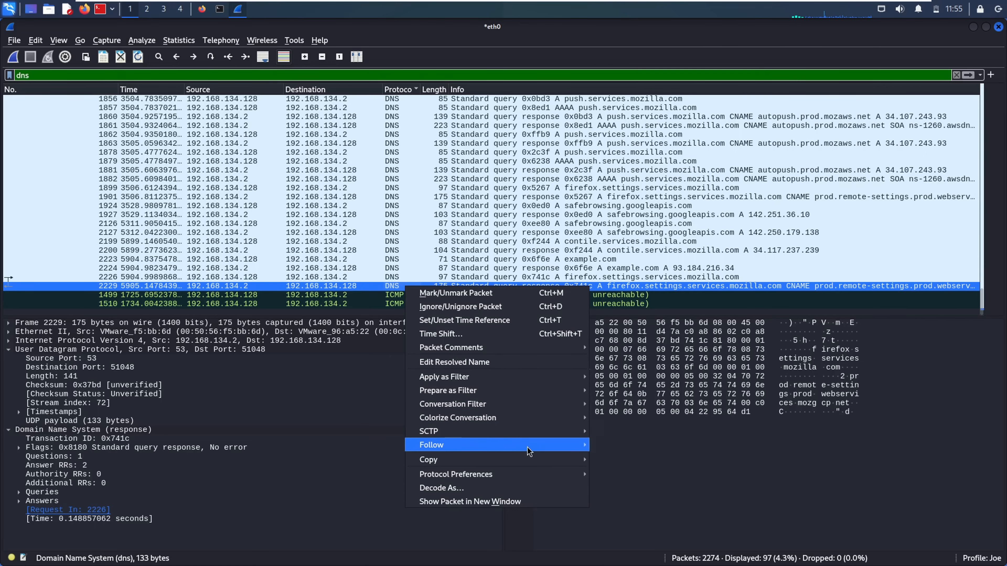
mouse_move(529, 451)
left_click(615, 451)
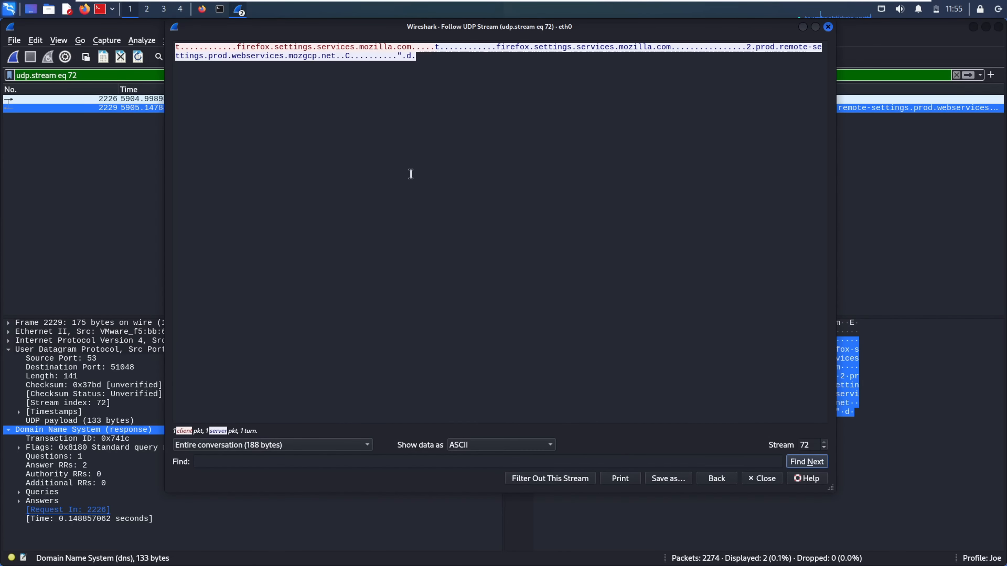
left_click(827, 27)
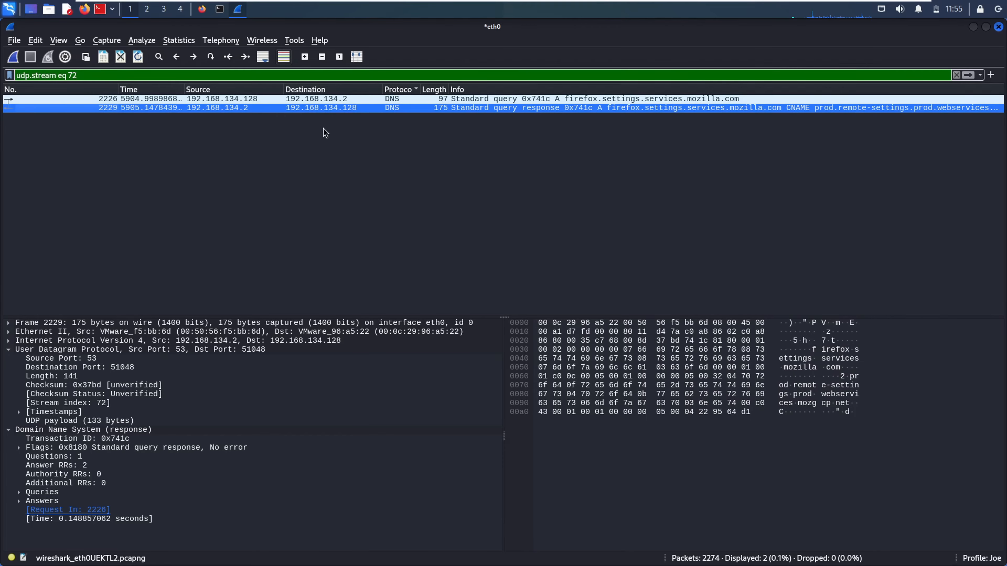
left_click(958, 75)
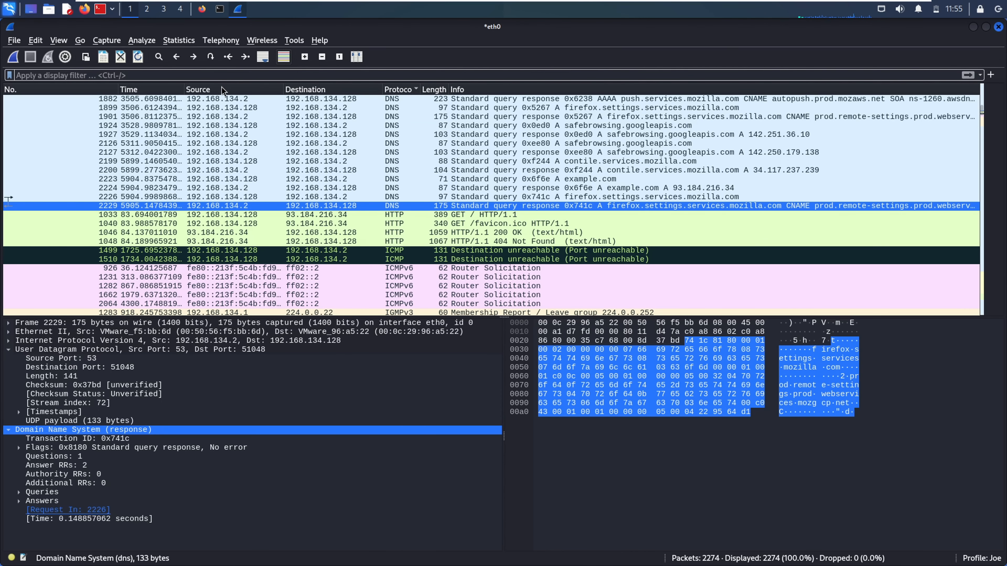
type("dns")
key("Return")
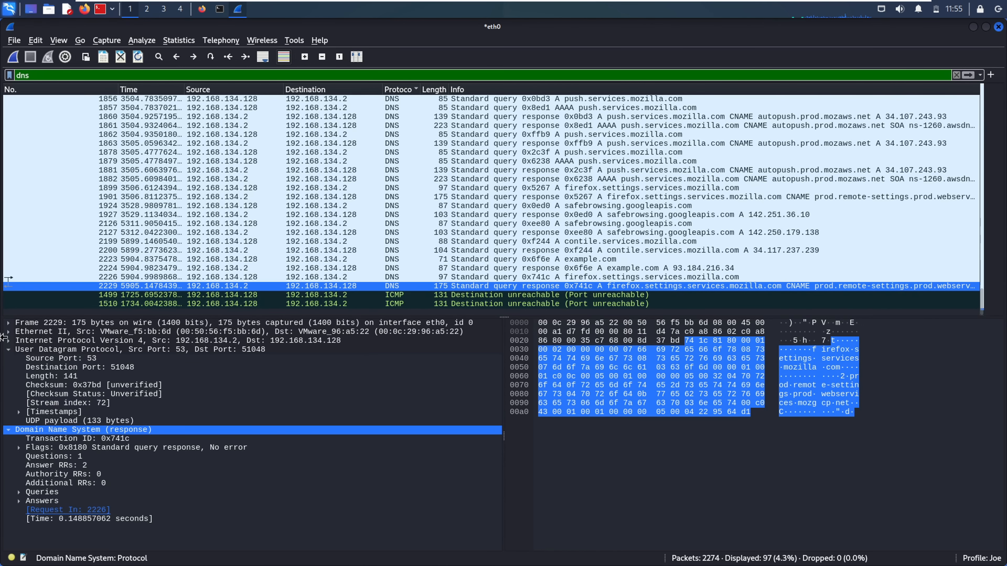
Select query packet 2226 and expand its DNS Queries section showing firefox.settings.services.mozilla.com
left_click(365, 279)
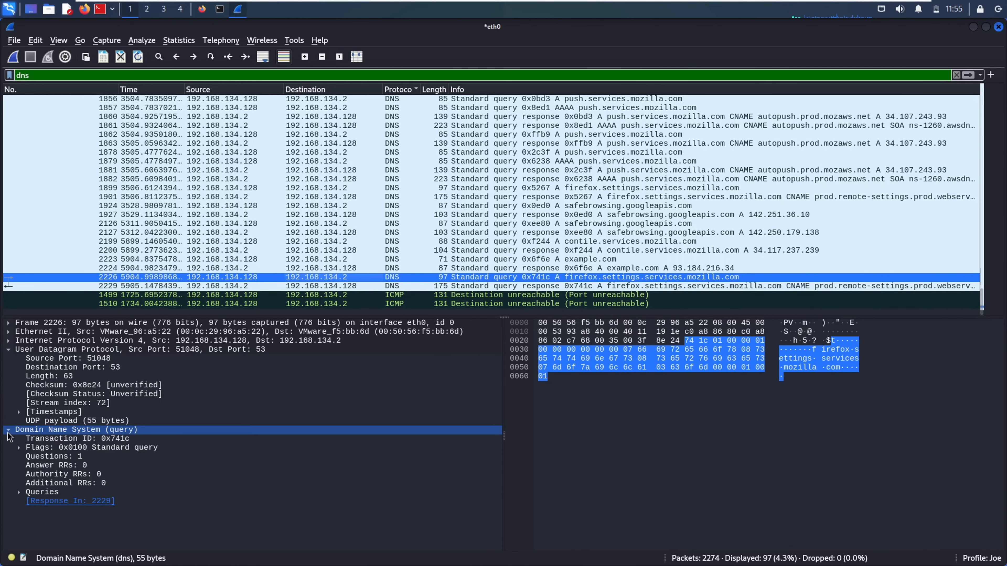
left_click(17, 431)
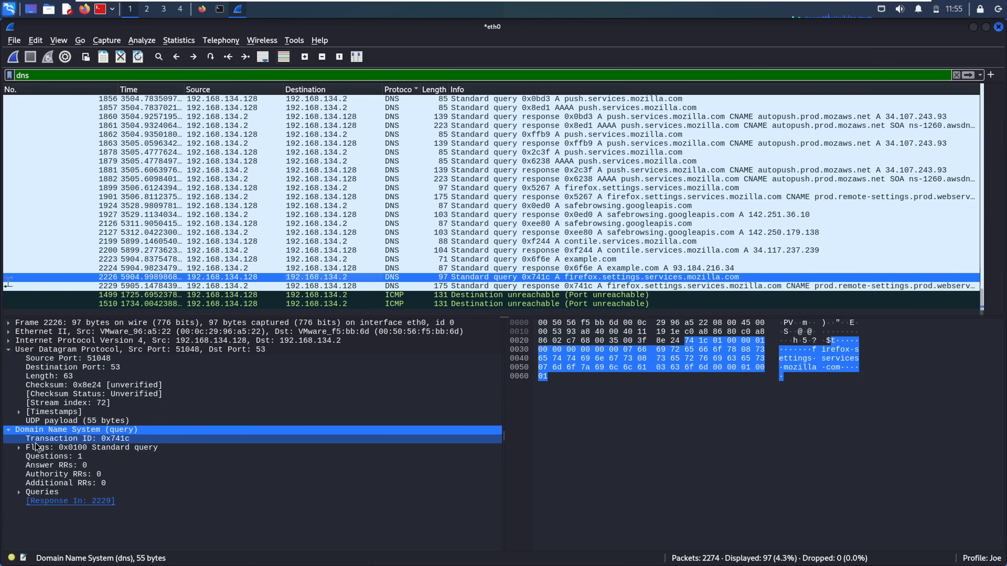
left_click(18, 448)
left_click(19, 449)
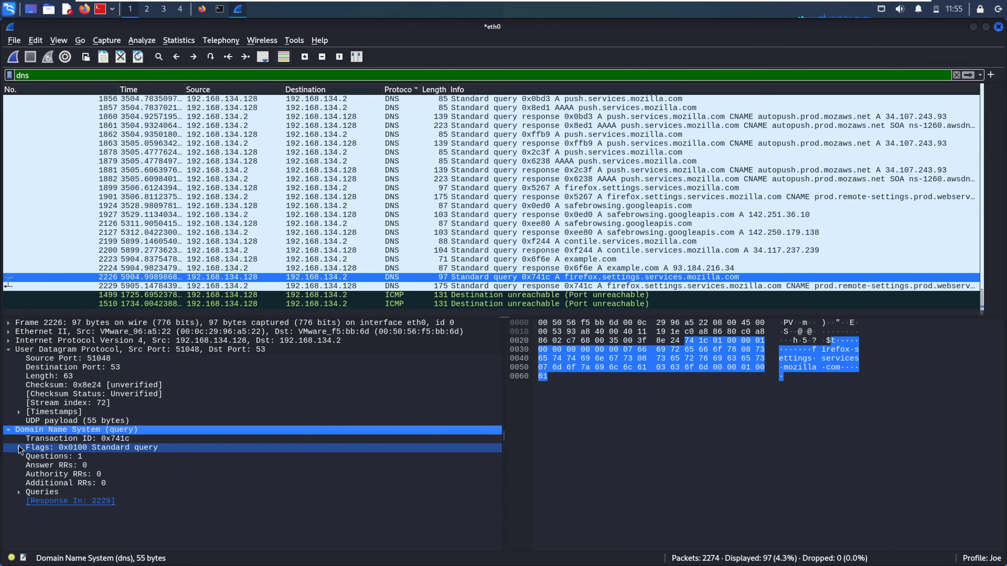
left_click(19, 493)
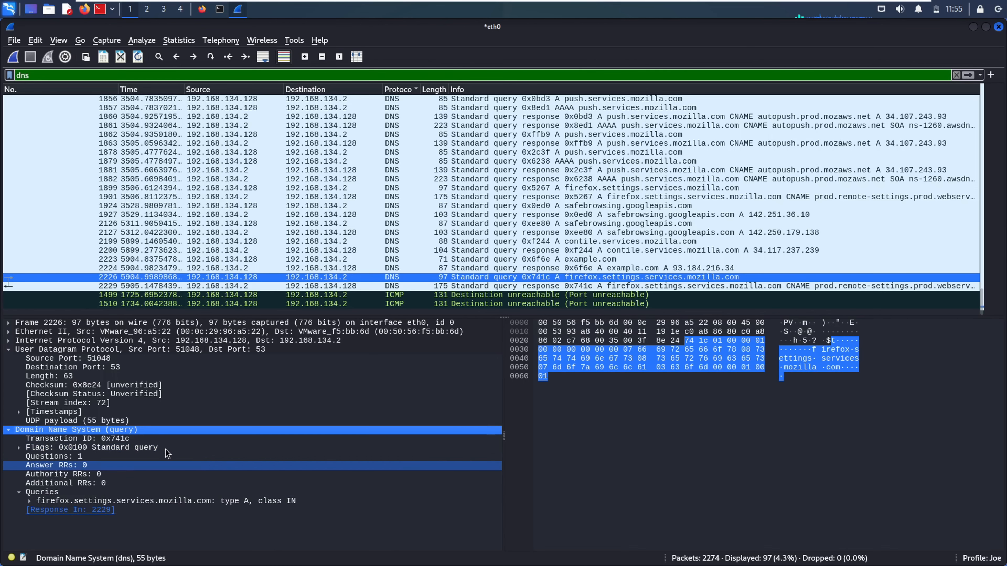
left_click(96, 425)
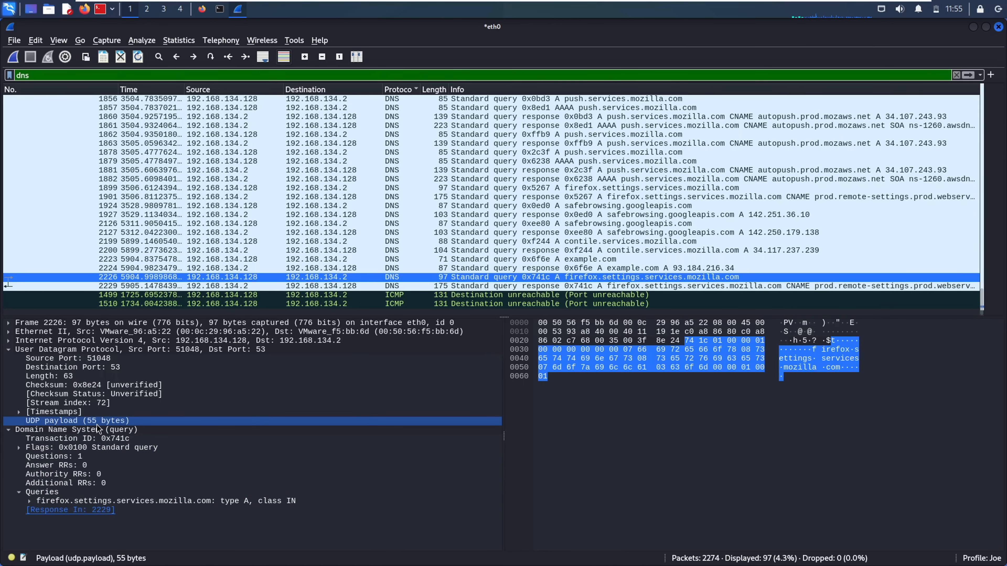
left_click(51, 430)
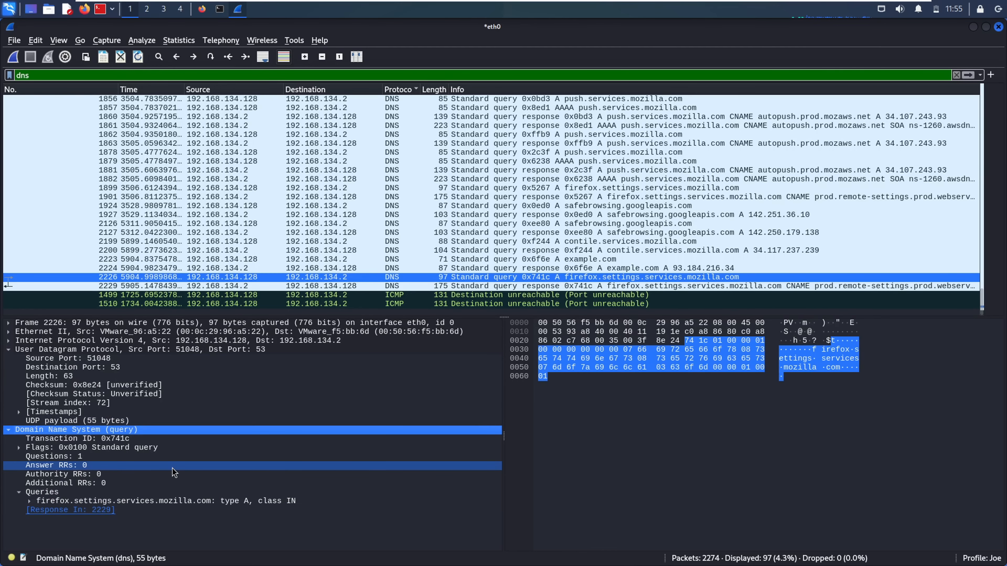
Follow the UDP stream of example.com DNS packet 2224
right_click(173, 436)
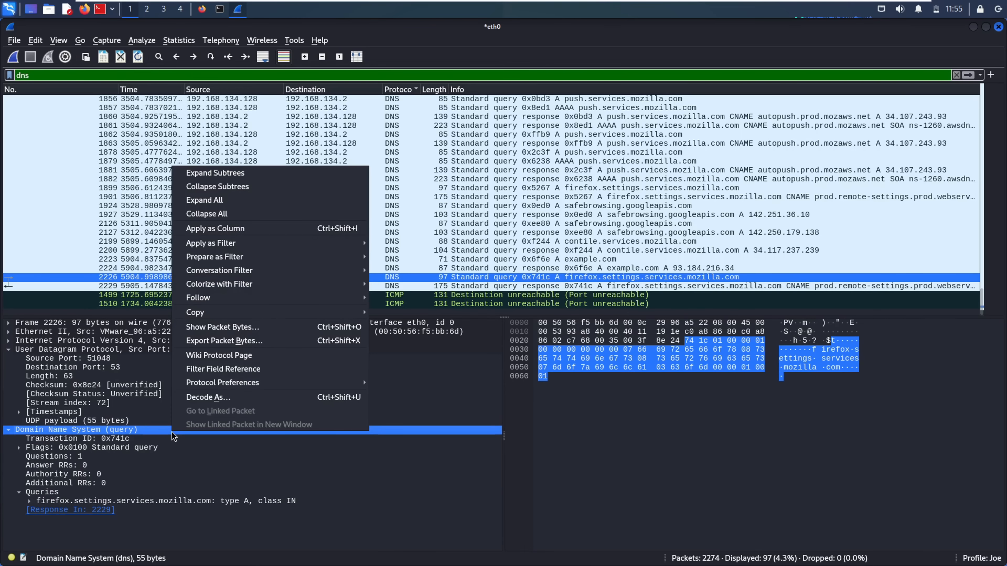
left_click(544, 256)
right_click(394, 273)
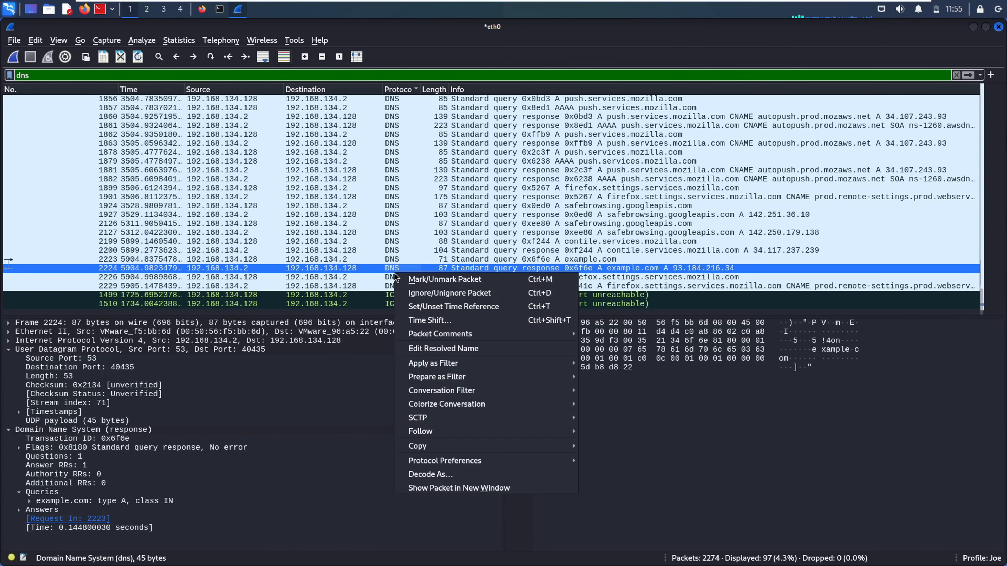
mouse_move(503, 427)
left_click(615, 432)
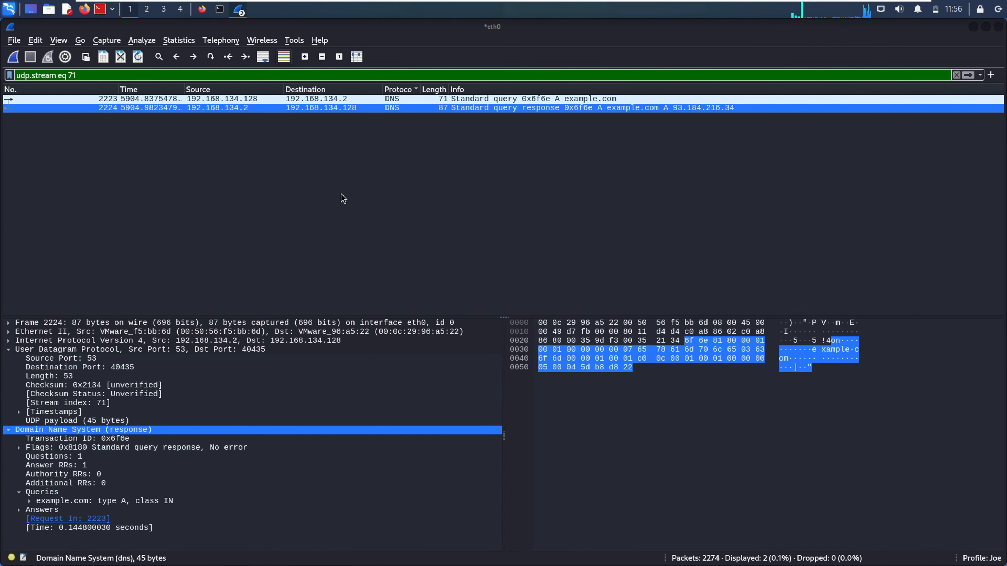
Review UDP stream 71's conversation text, select it all, and close the stream window
right_click(237, 111)
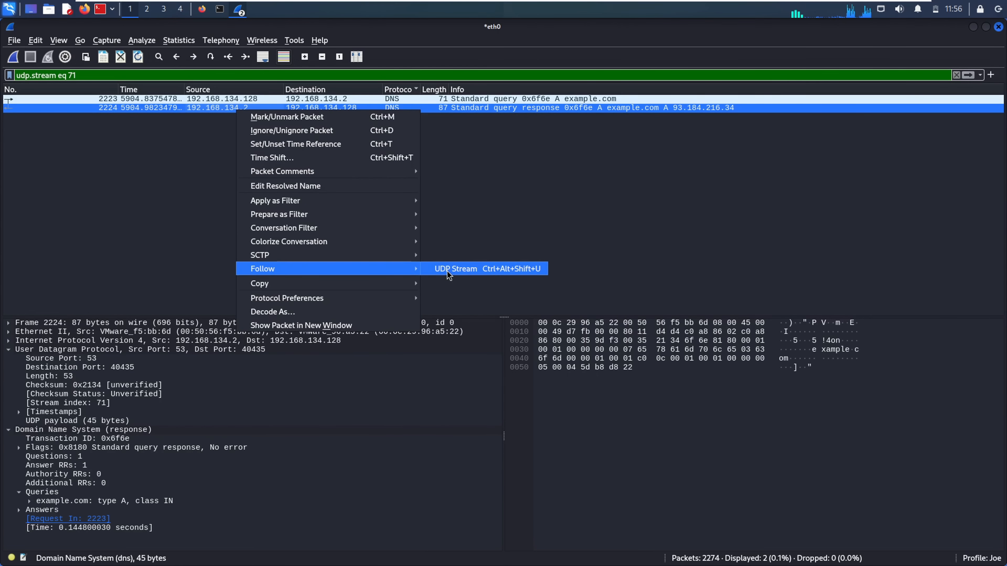
left_click(447, 271)
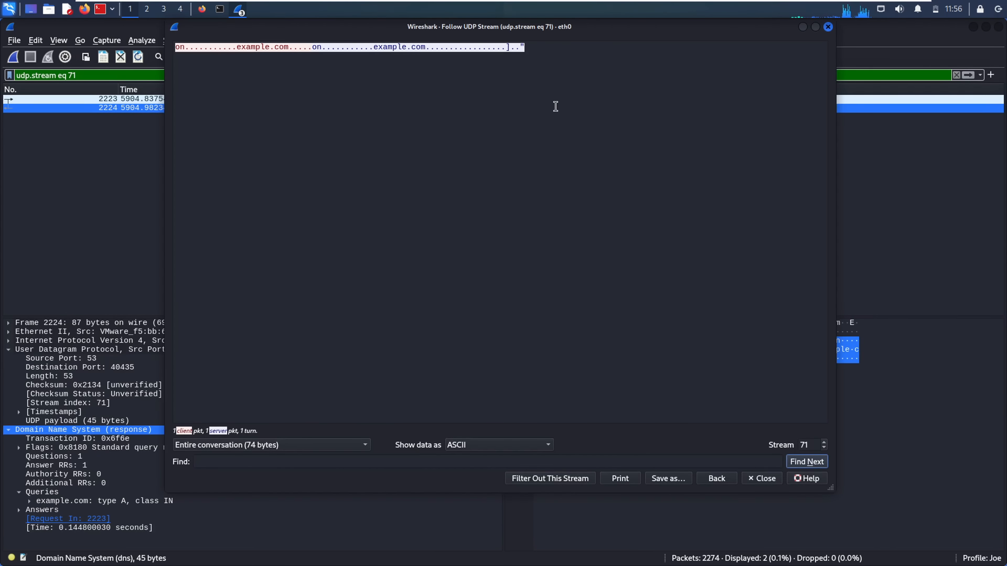
left_click(305, 47)
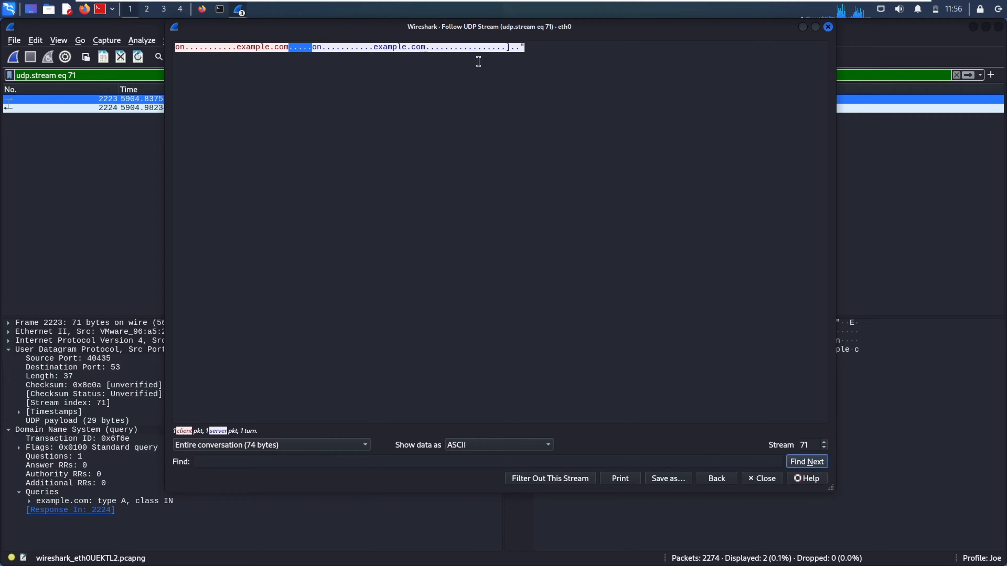
triple_click(429, 48)
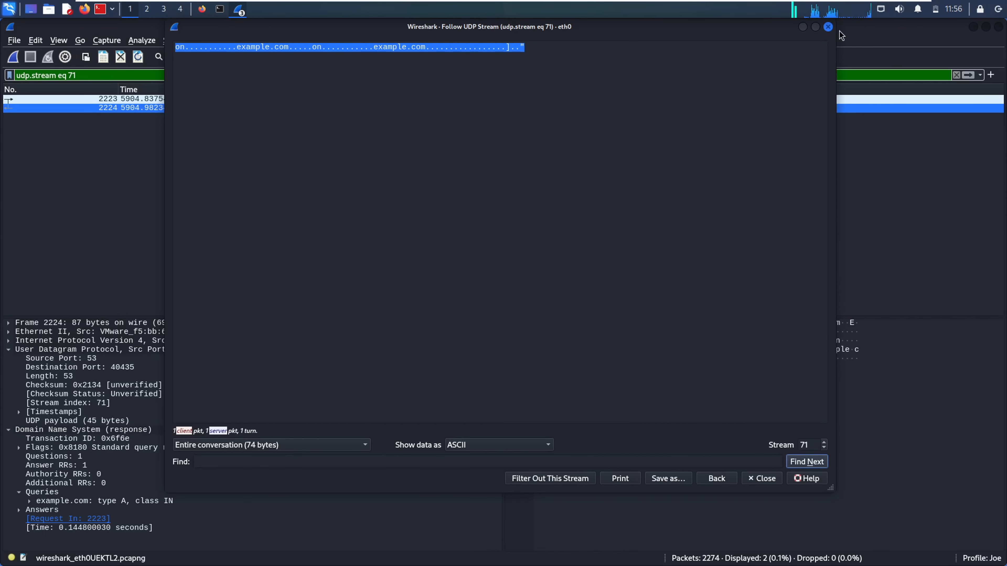
left_click(828, 27)
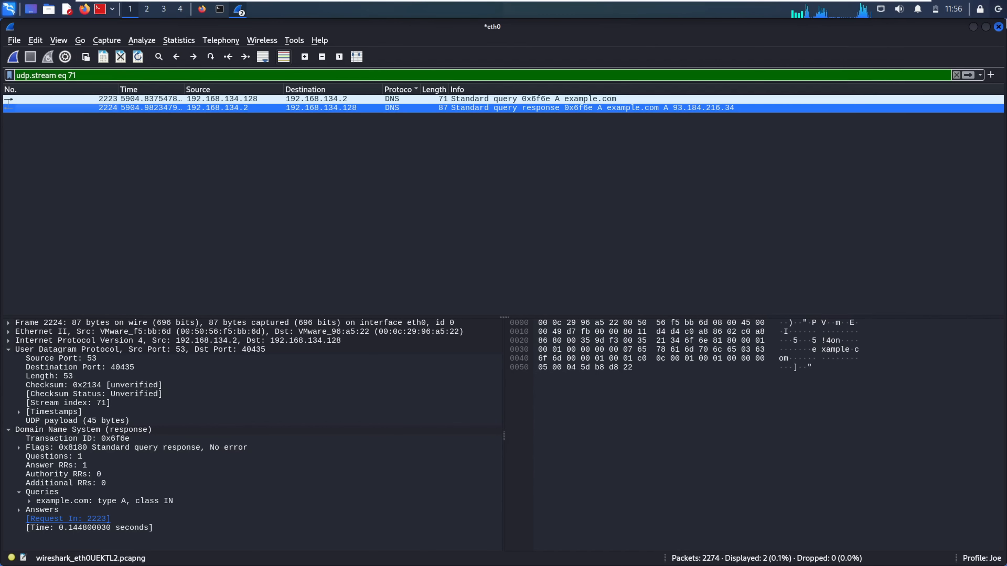
Quit Wireshark discarding the unsaved capture, then close the example.com browser and nmap terminal
left_click(998, 27)
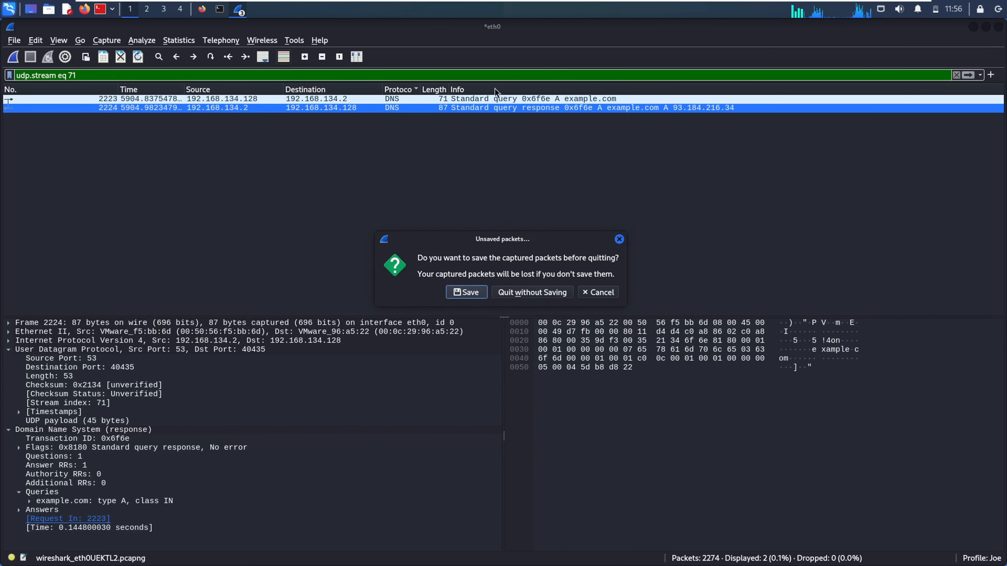
left_click(512, 295)
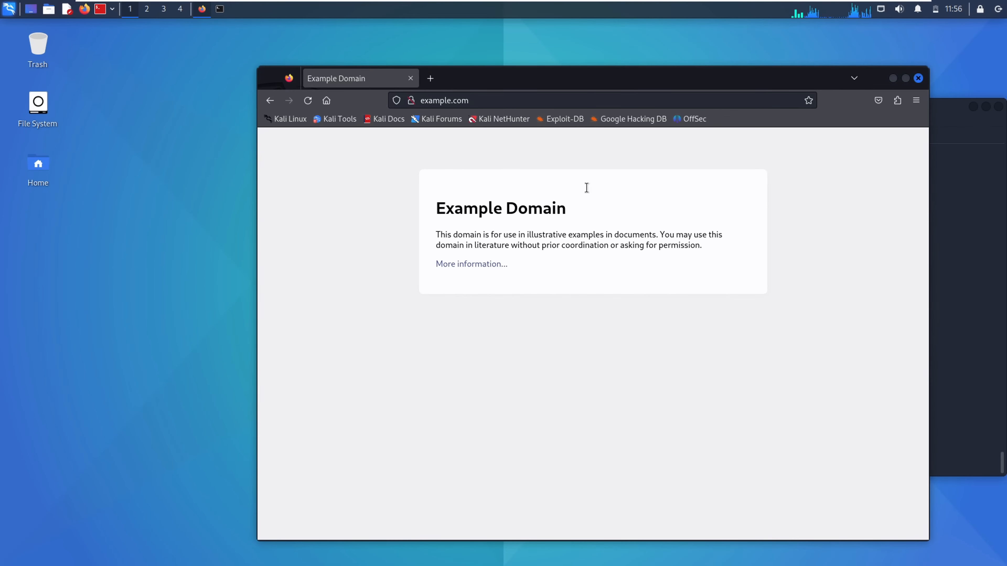
left_click(918, 78)
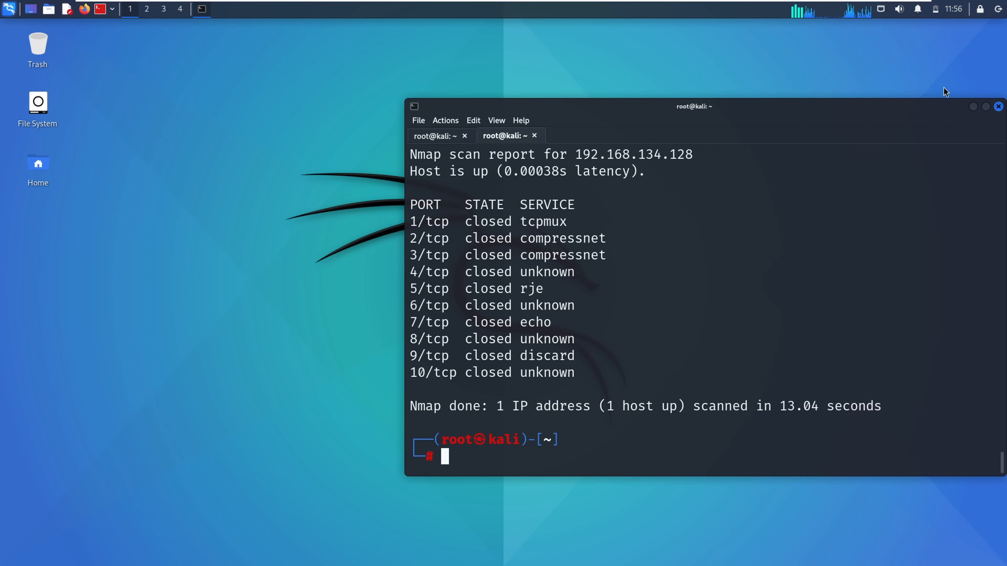
left_click(998, 106)
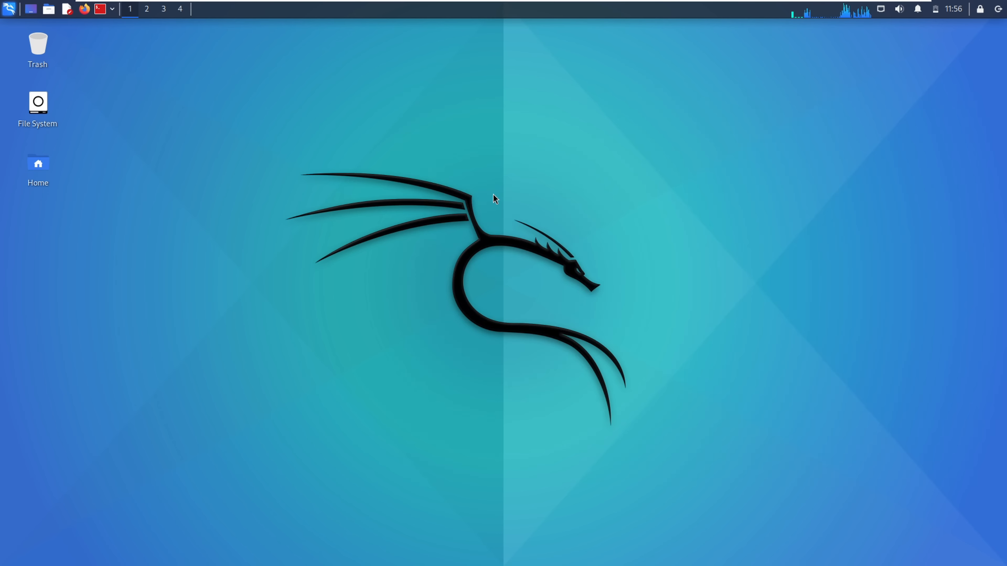